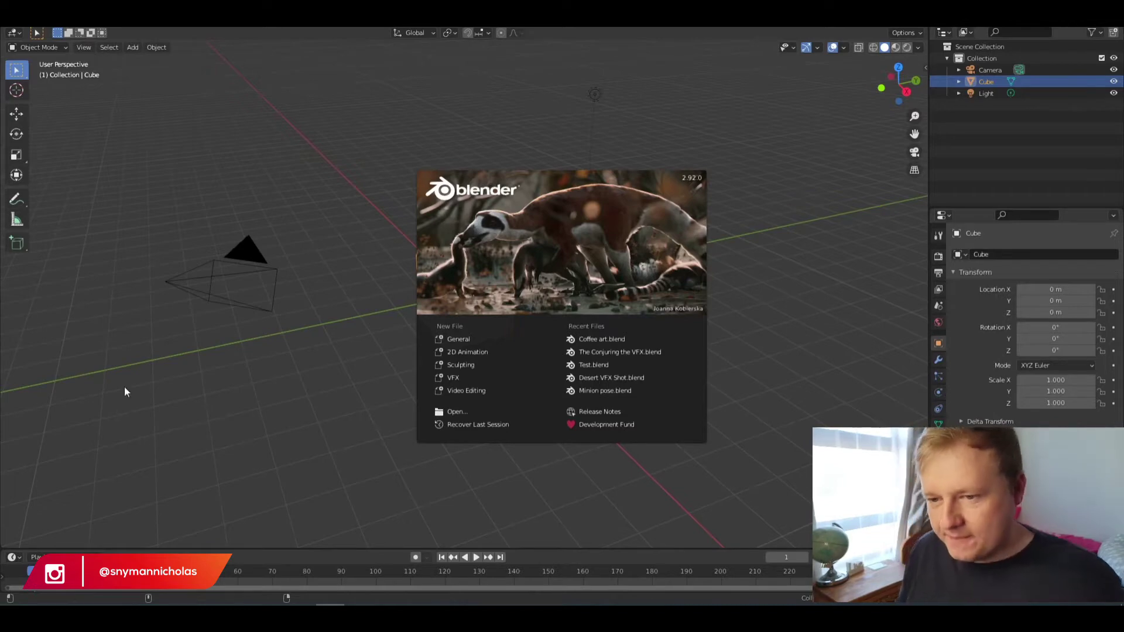
# Step: Dismiss the splash screen and delete the default cube from the scene
pyautogui.click(406, 119)
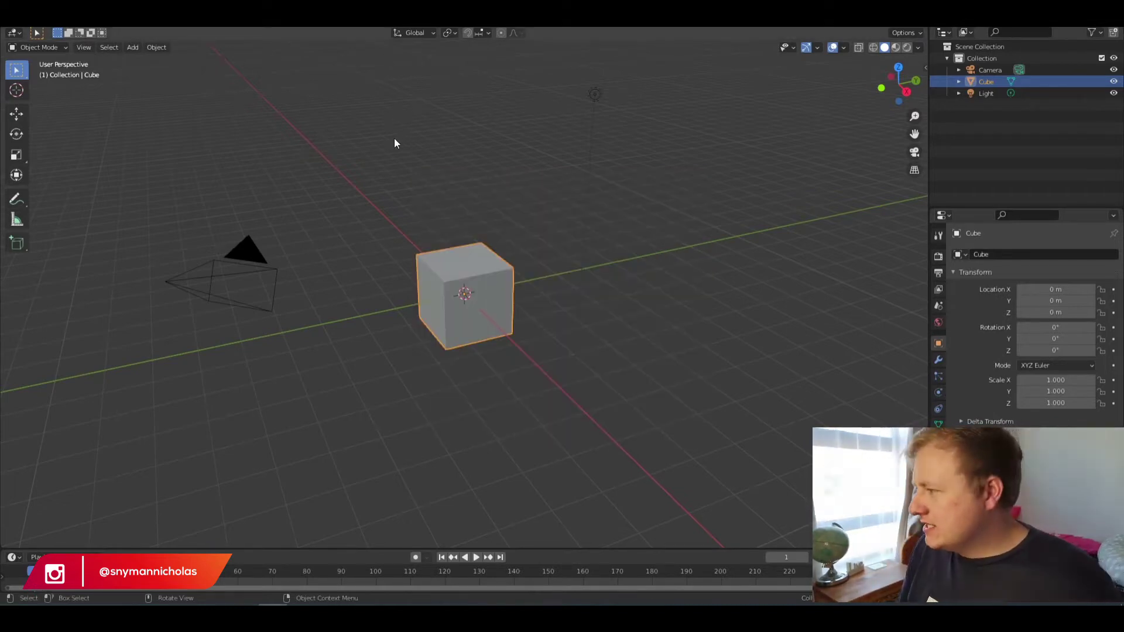
pyautogui.moveTo(444, 165); pyautogui.dragTo(459, 266, button='middle')
pyautogui.press('x')
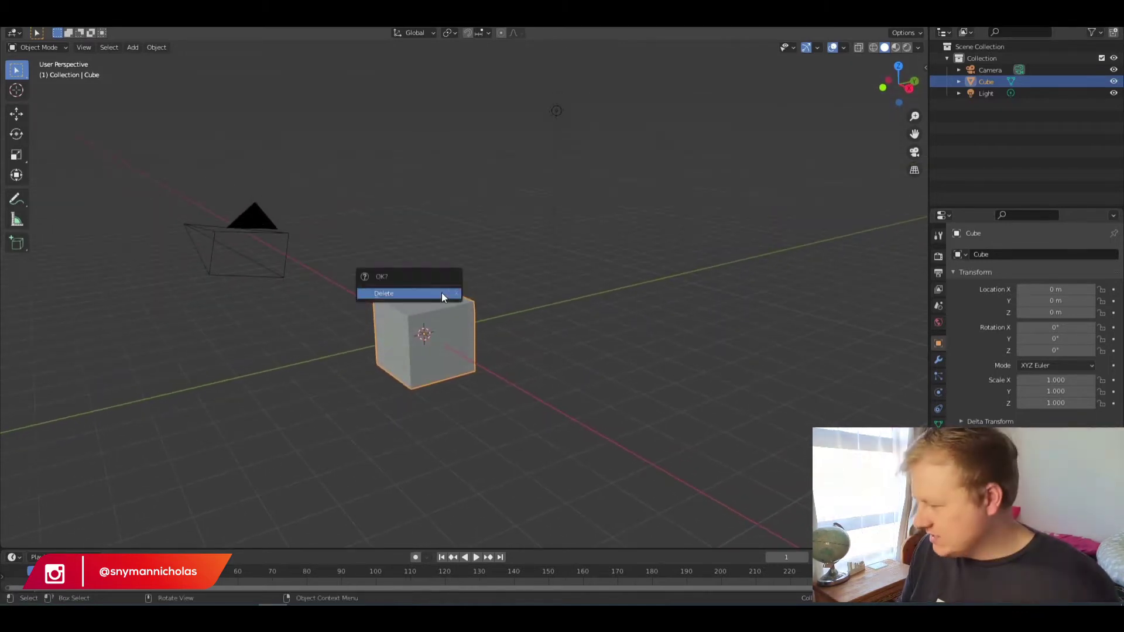
pyautogui.click(441, 293)
# Step: Add a mesh plane at the origin and scale it up uniformly to about 11 times as the ground
pyautogui.hotkey('shift', 'a')
pyautogui.moveTo(418, 241)
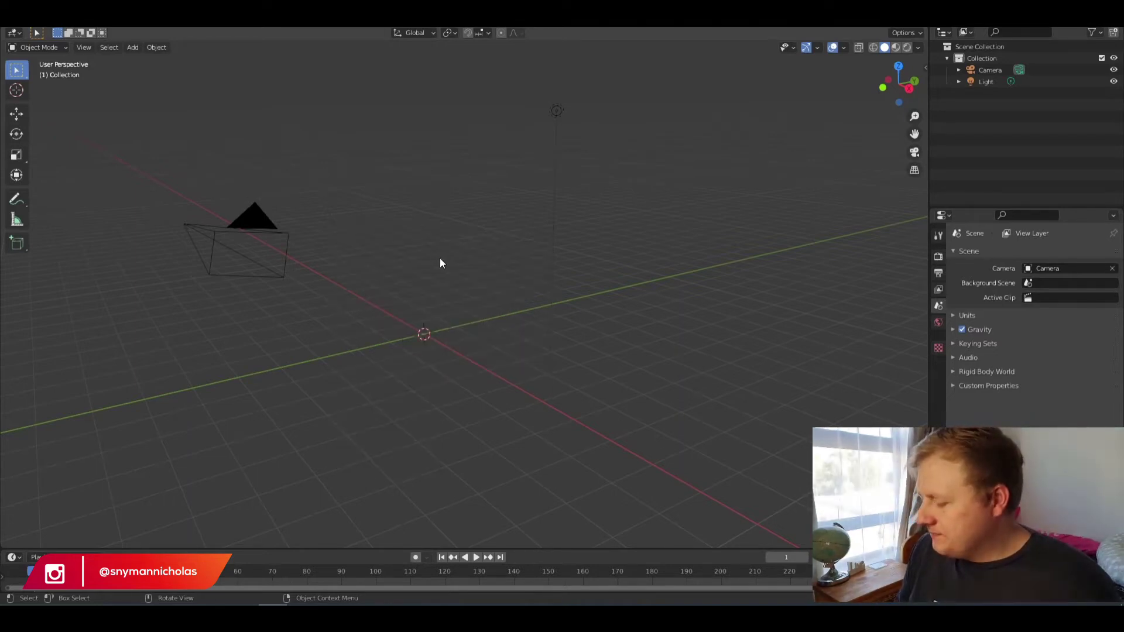
pyautogui.hotkey('shift', 'a')
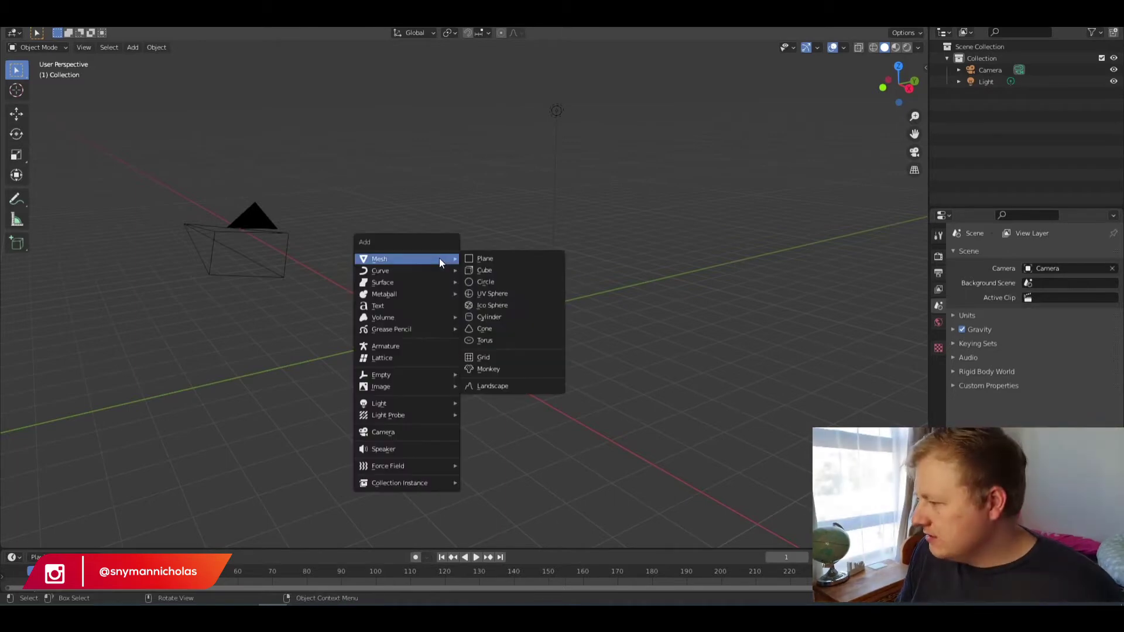
pyautogui.click(477, 258)
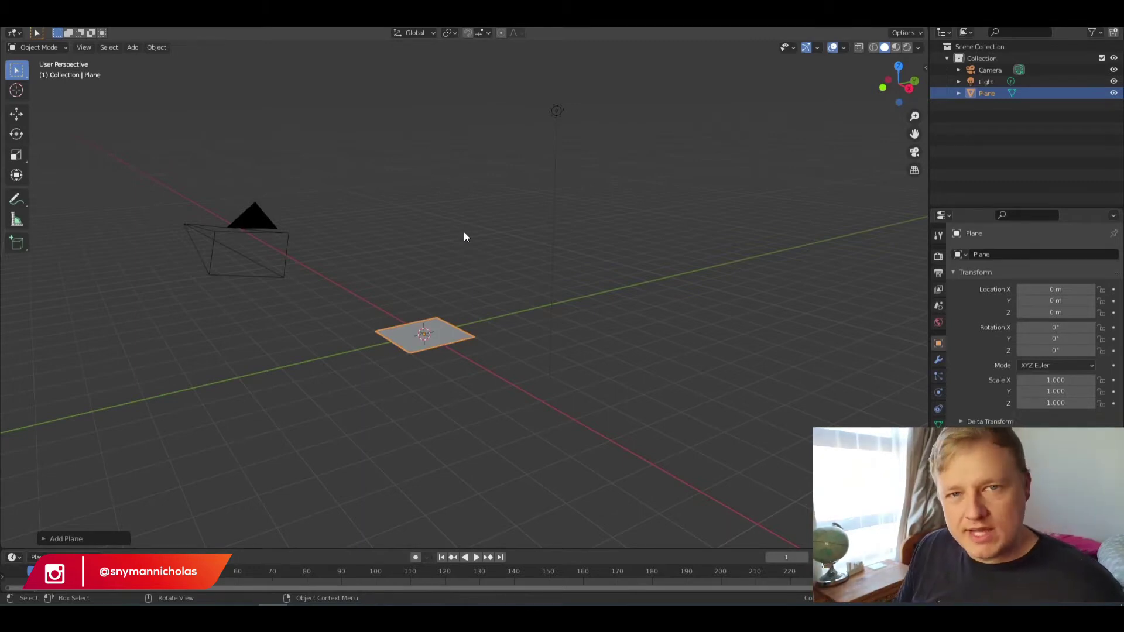
pyautogui.press('s')
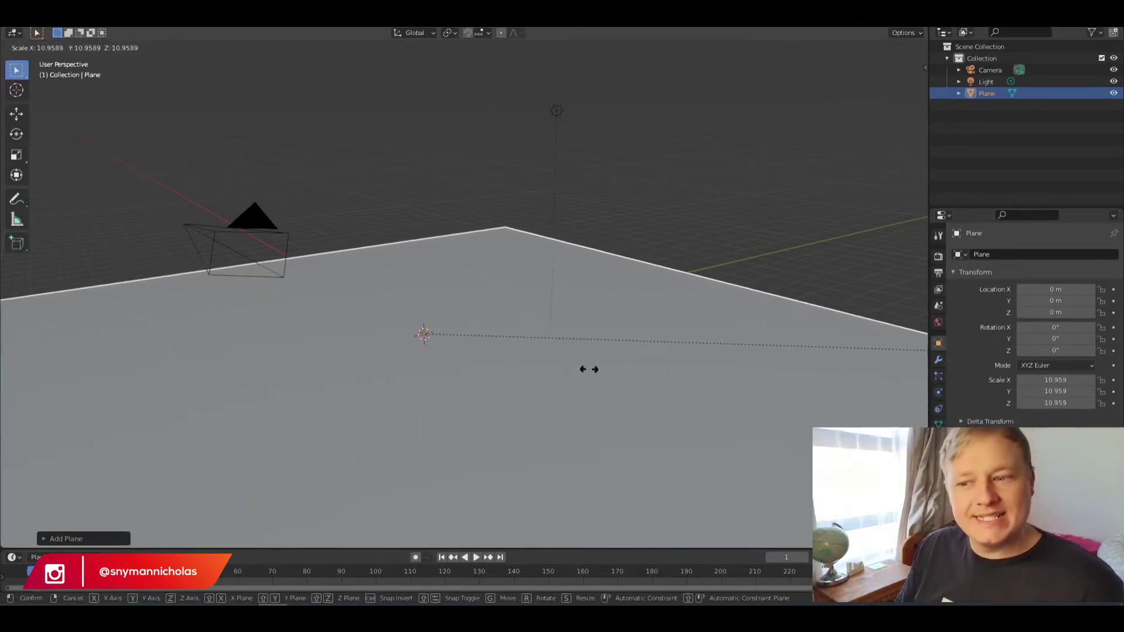
pyautogui.click(609, 374)
pyautogui.moveTo(613, 309); pyautogui.dragTo(518, 305, button='middle')
pyautogui.click(287, 207)
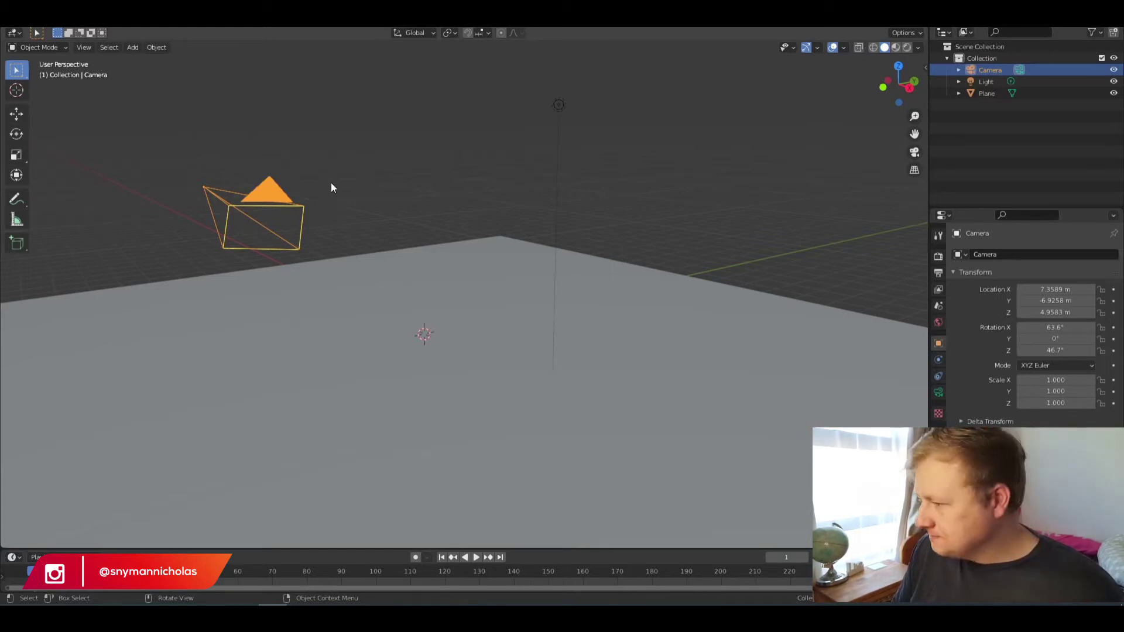
pyautogui.click(470, 181)
pyautogui.moveTo(434, 357); pyautogui.dragTo(443, 357, button='middle')
# Step: Add a mesh cylinder at the centre of the ground plane and raise it about 0.97 m along Z
pyautogui.hotkey('shift', 'a')
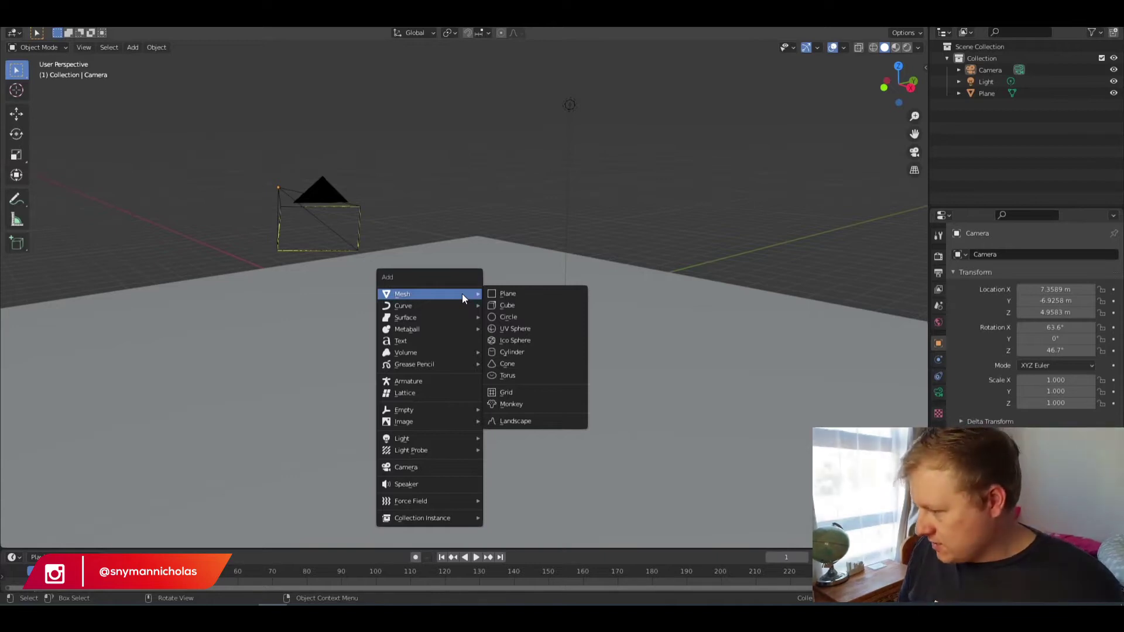
pyautogui.moveTo(462, 302)
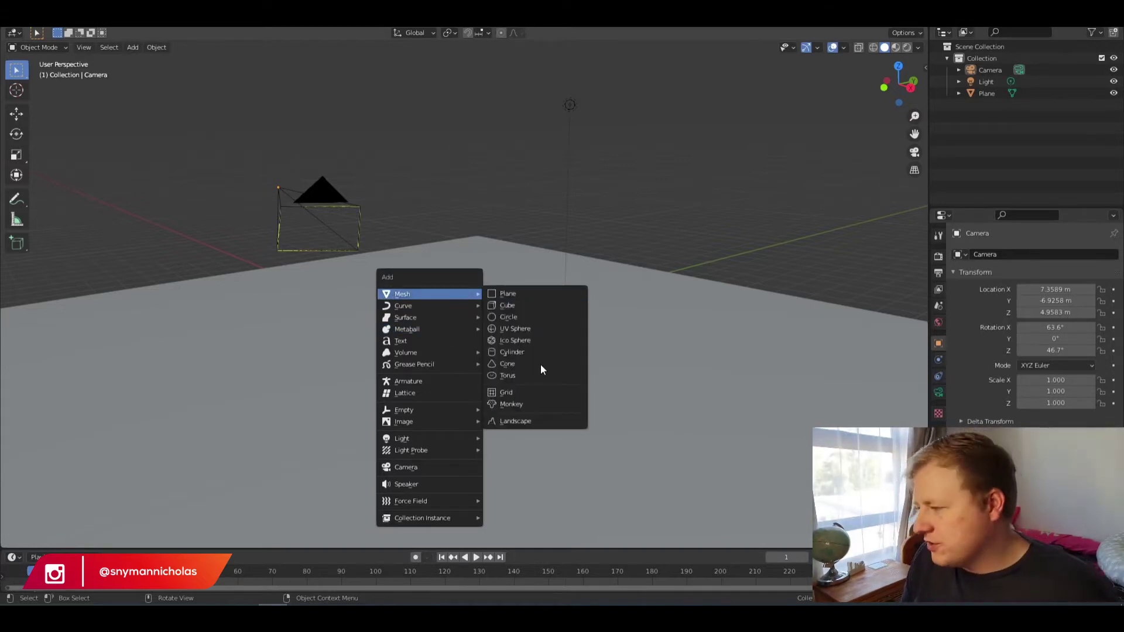
pyautogui.click(530, 358)
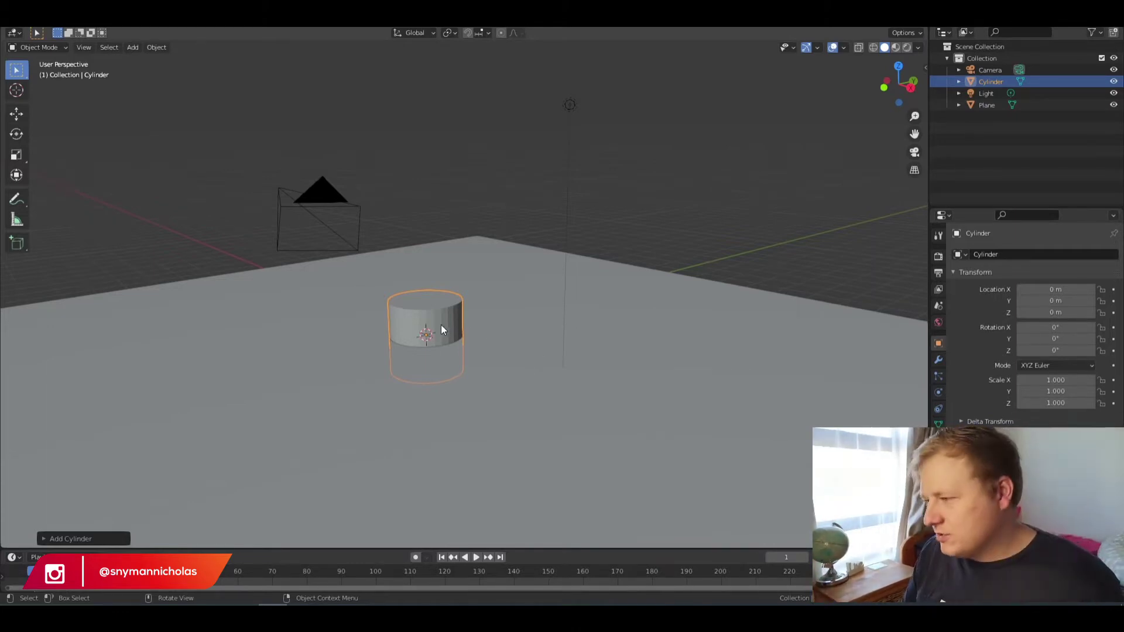
pyautogui.press('g')
pyautogui.press('z')
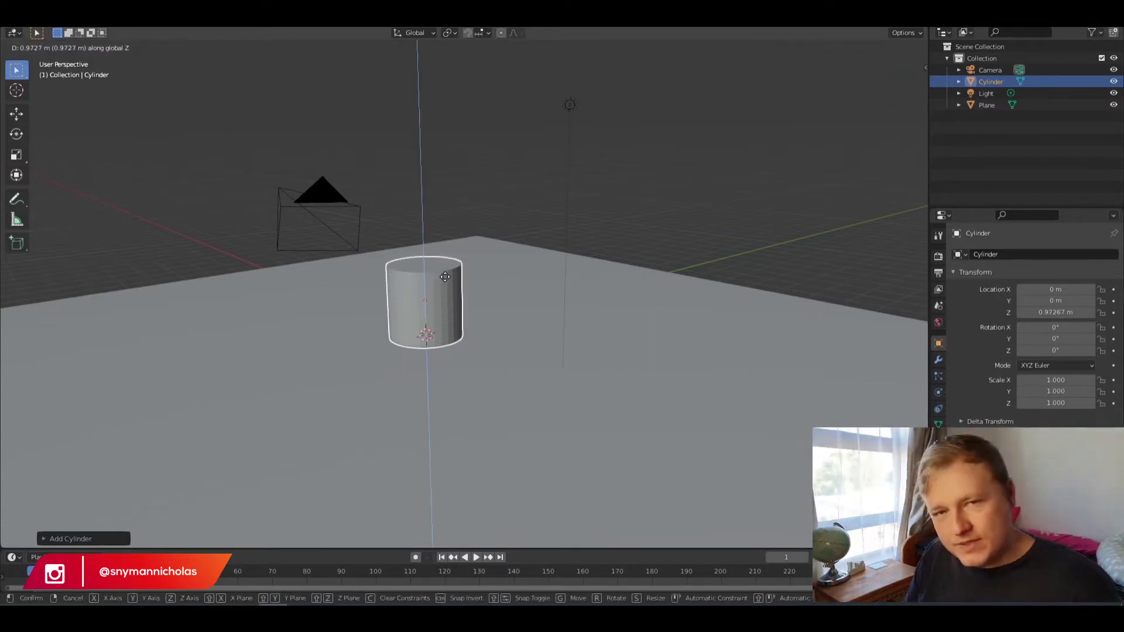
pyautogui.click(445, 276)
# Step: Nudge the cylinder up along Z to a location of about 1.01 m so its base rests on the plane
pyautogui.moveTo(419, 320); pyautogui.dragTo(443, 349, button='middle')
pyautogui.scroll(3, 427, 321)
pyautogui.press('g')
pyautogui.press('z')
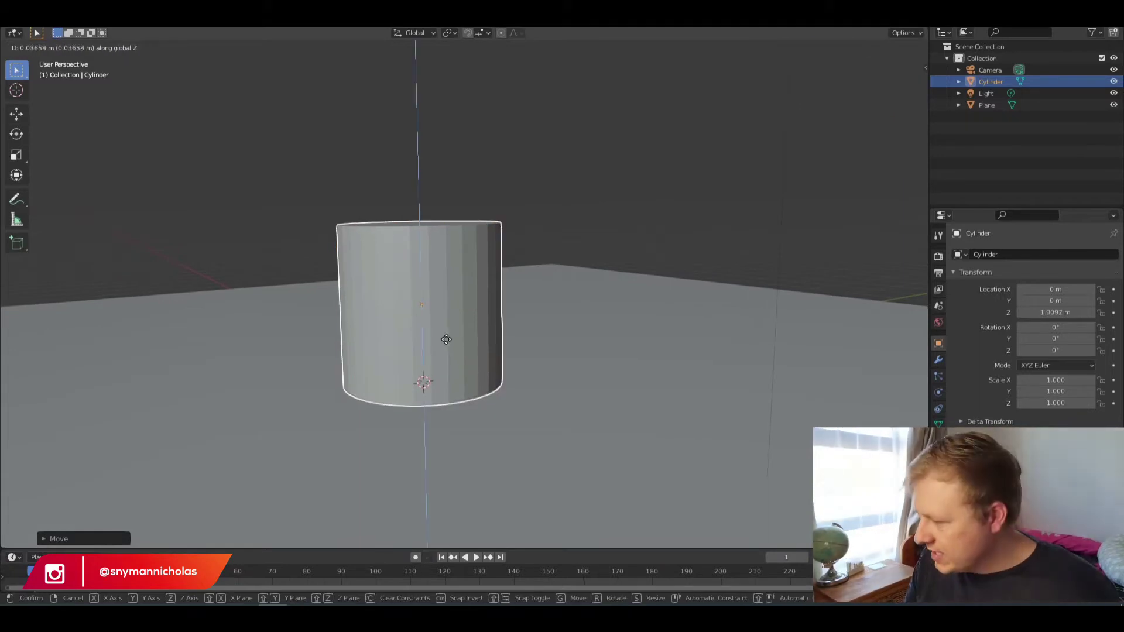
pyautogui.click(448, 324)
pyautogui.moveTo(448, 324); pyautogui.dragTo(451, 327, button='middle')
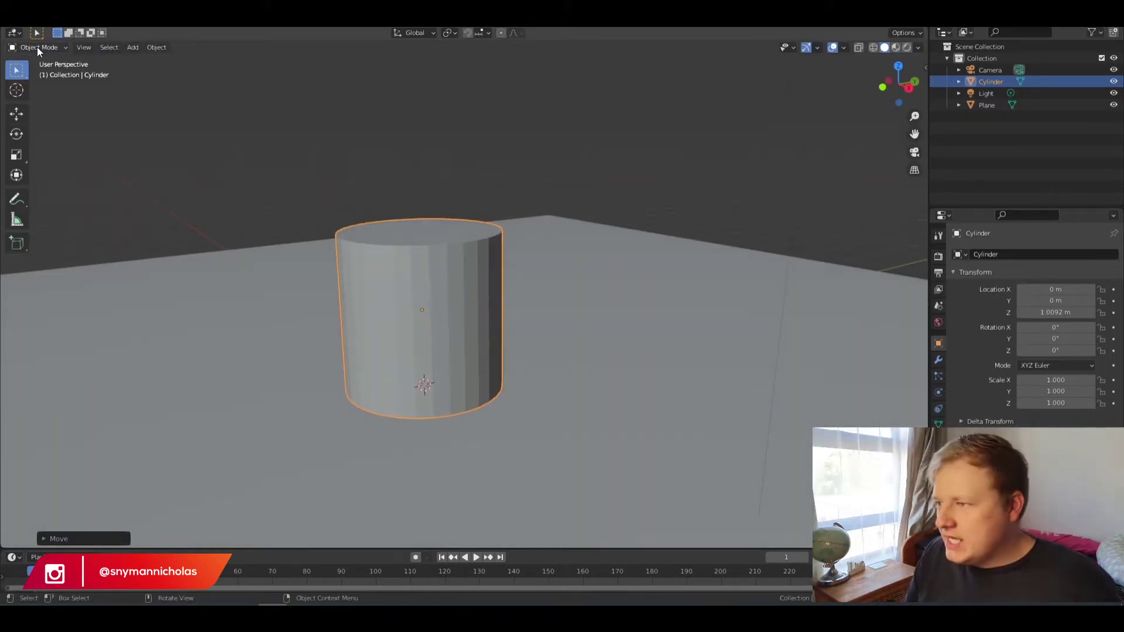
# Step: Add a Subdivision Surface modifier with viewport level 2 to the cylinder and apply Shade Smooth
pyautogui.click(940, 360)
pyautogui.click(996, 256)
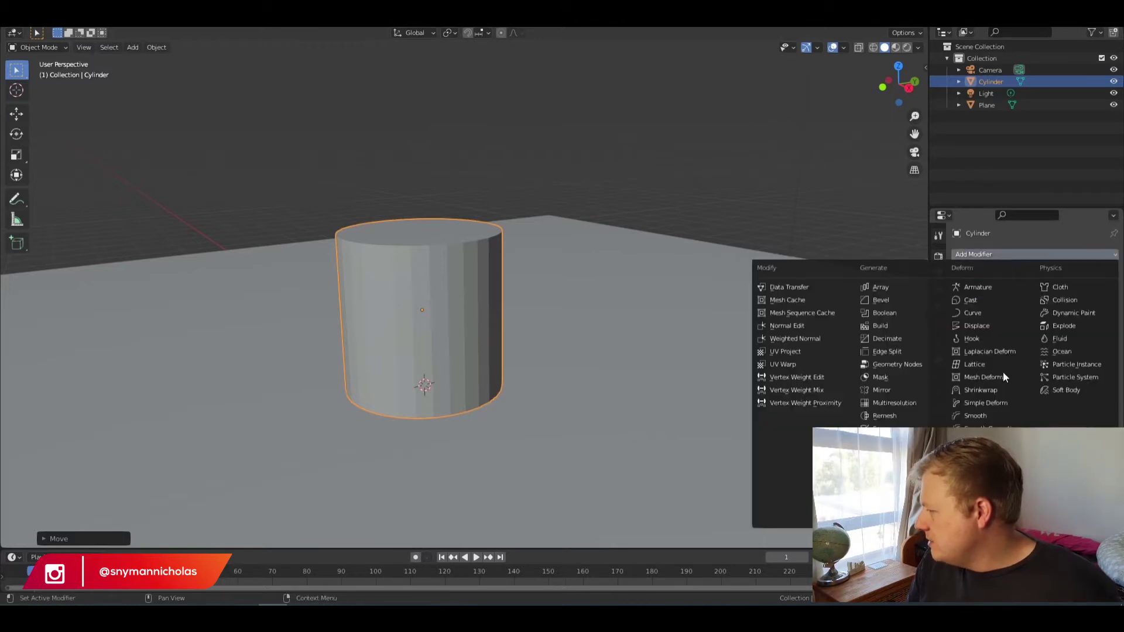
pyautogui.click(895, 467)
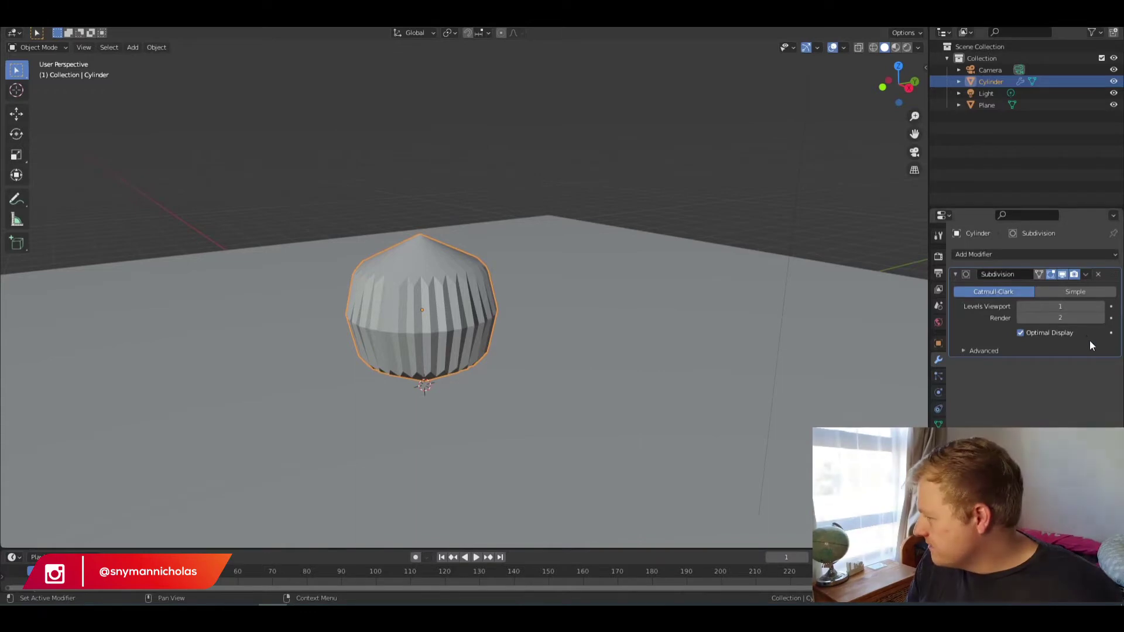
pyautogui.click(1103, 311)
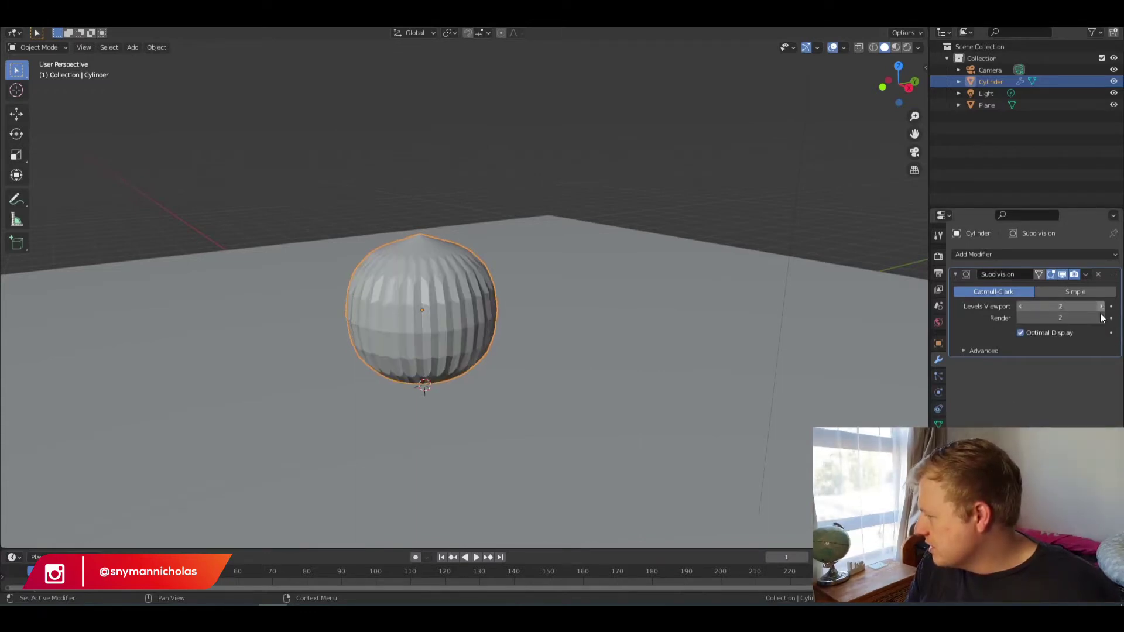
pyautogui.rightClick(403, 265)
pyautogui.click(403, 266)
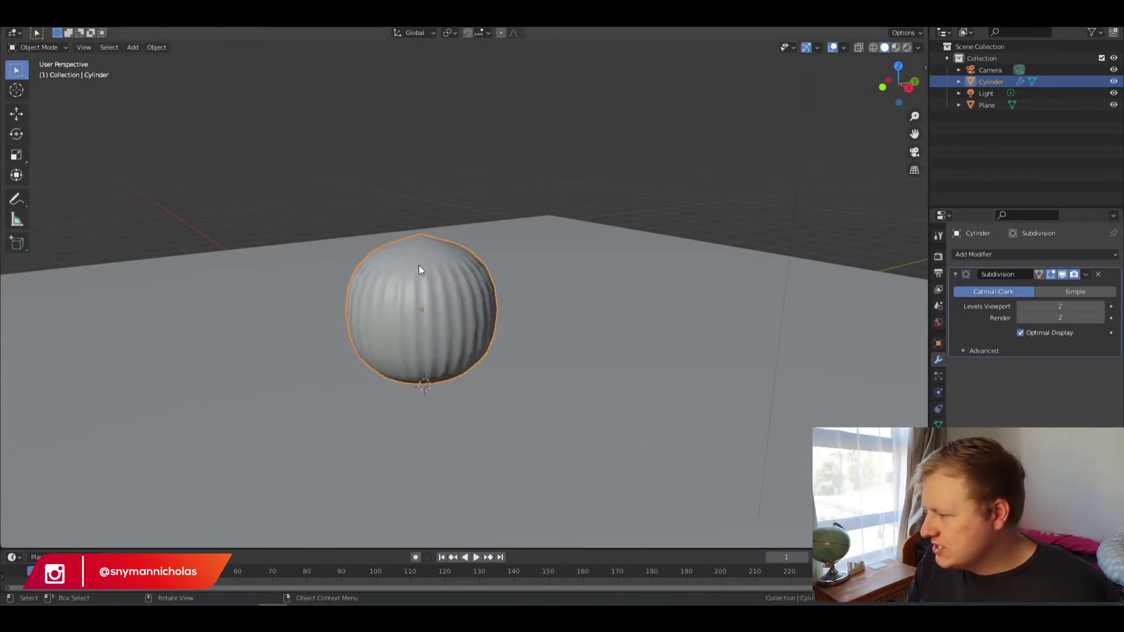
# Step: In Edit Mode, select the cylinder's top face and scale it up so the sides flare outward towards the rim
pyautogui.click(36, 47)
pyautogui.click(46, 76)
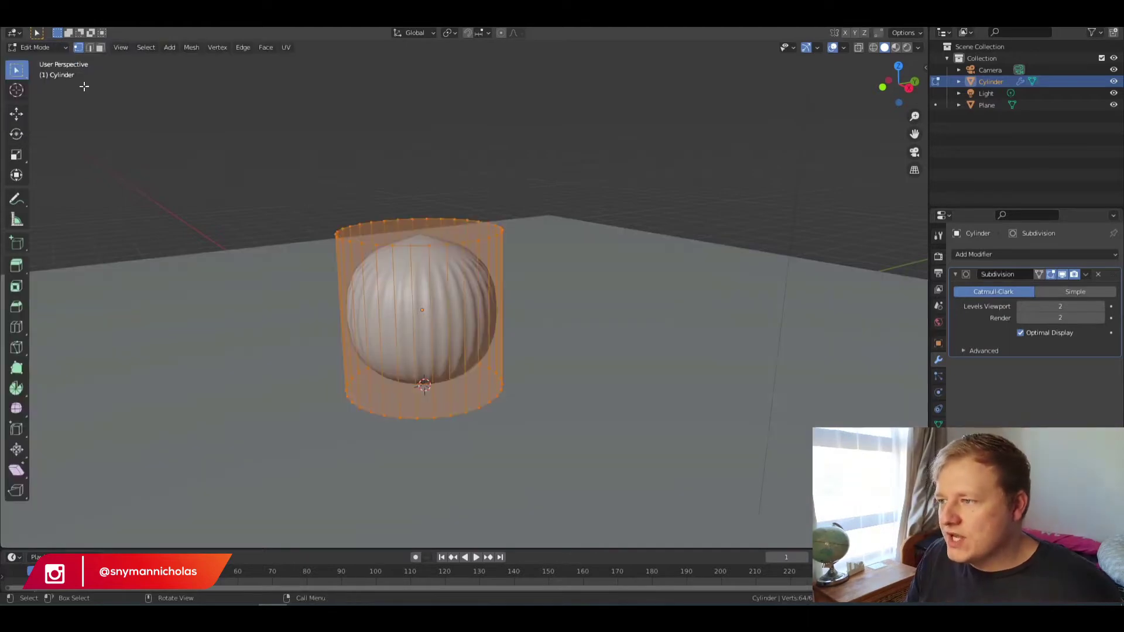
pyautogui.click(16, 327)
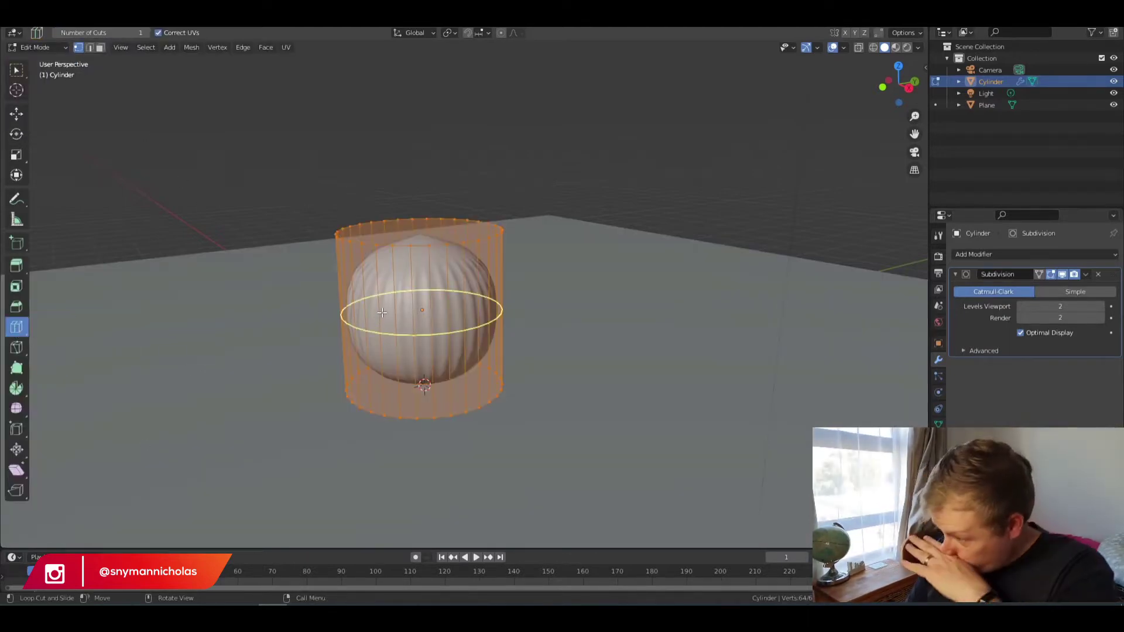
pyautogui.click(100, 48)
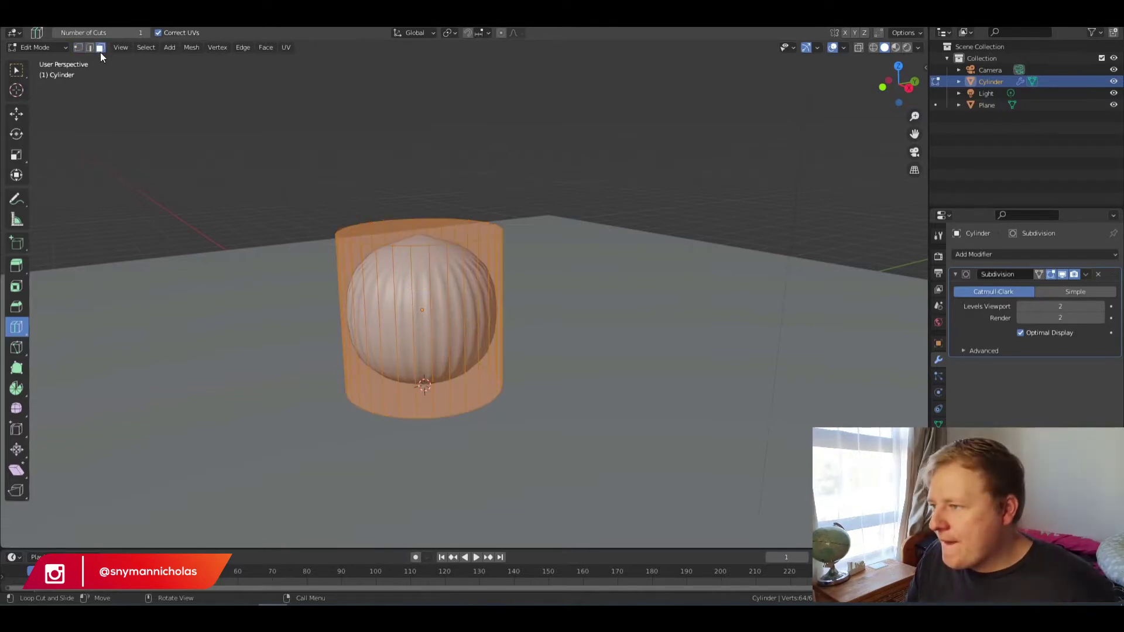
pyautogui.click(22, 69)
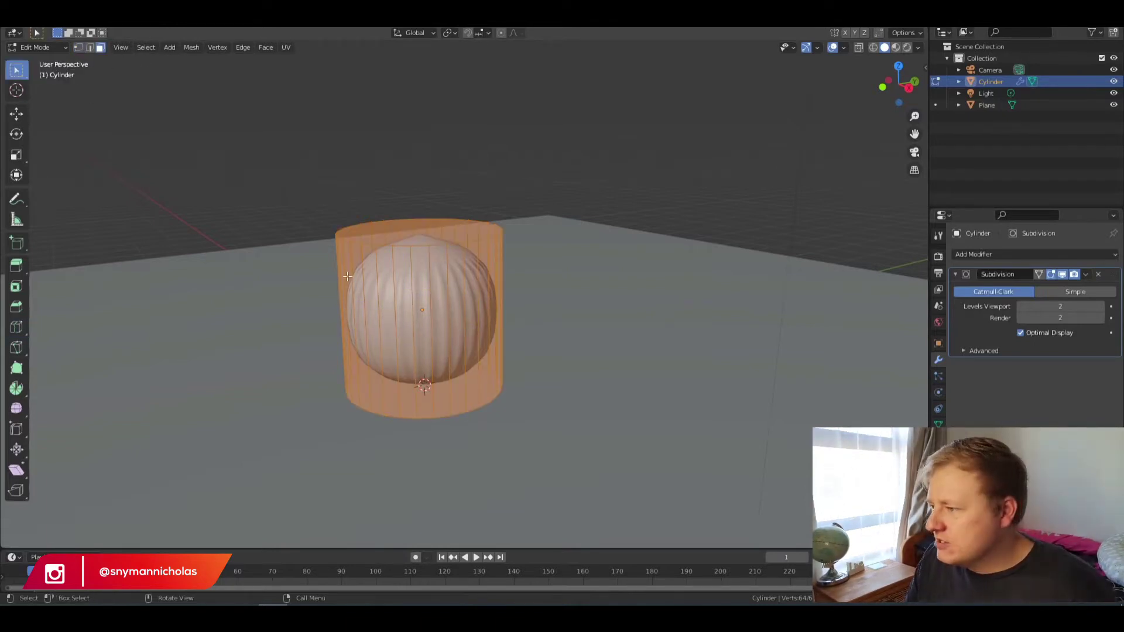
pyautogui.click(372, 239)
pyautogui.press('s')
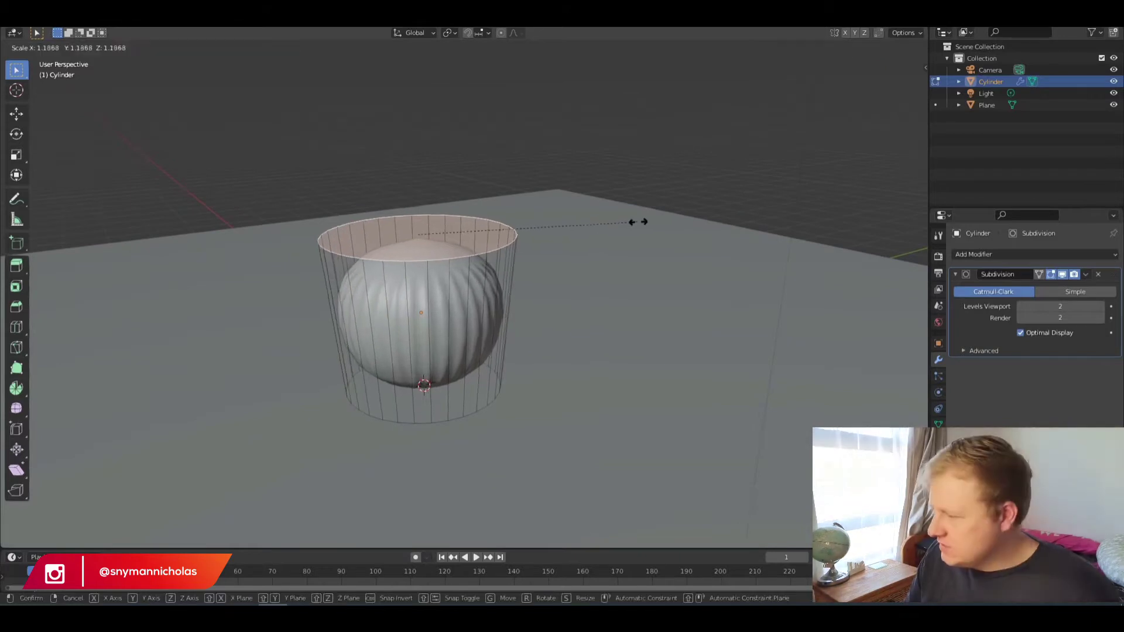
pyautogui.click(653, 229)
pyautogui.moveTo(653, 228); pyautogui.dragTo(480, 176, button='middle')
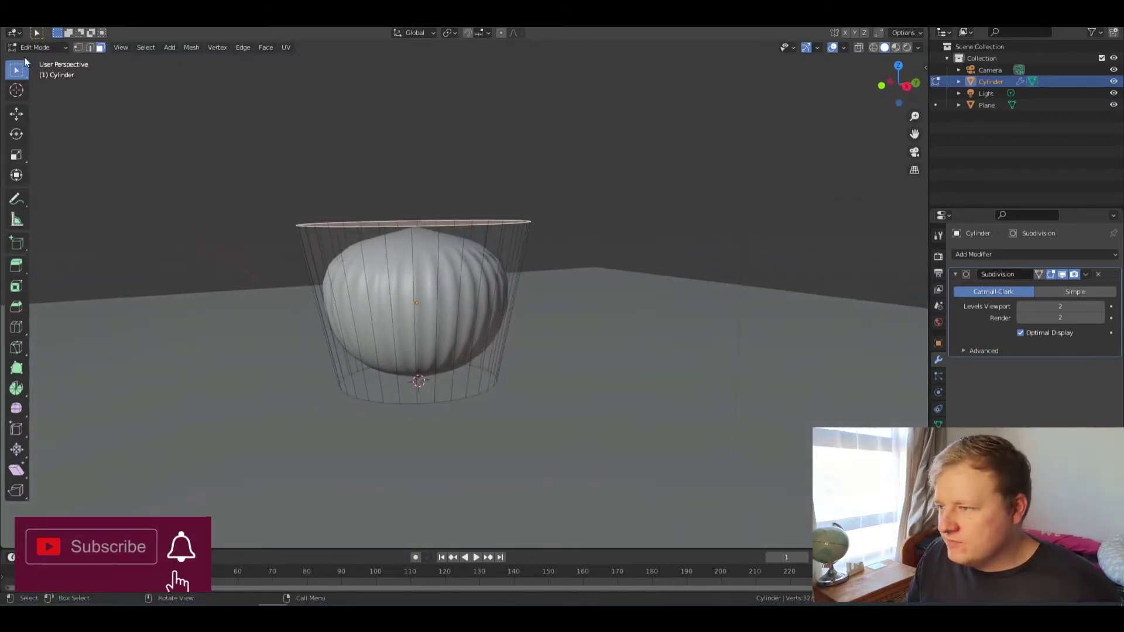
# Step: Add two loop cuts around the cylinder, sliding one close to the top edge and the other close to the base
pyautogui.click(16, 328)
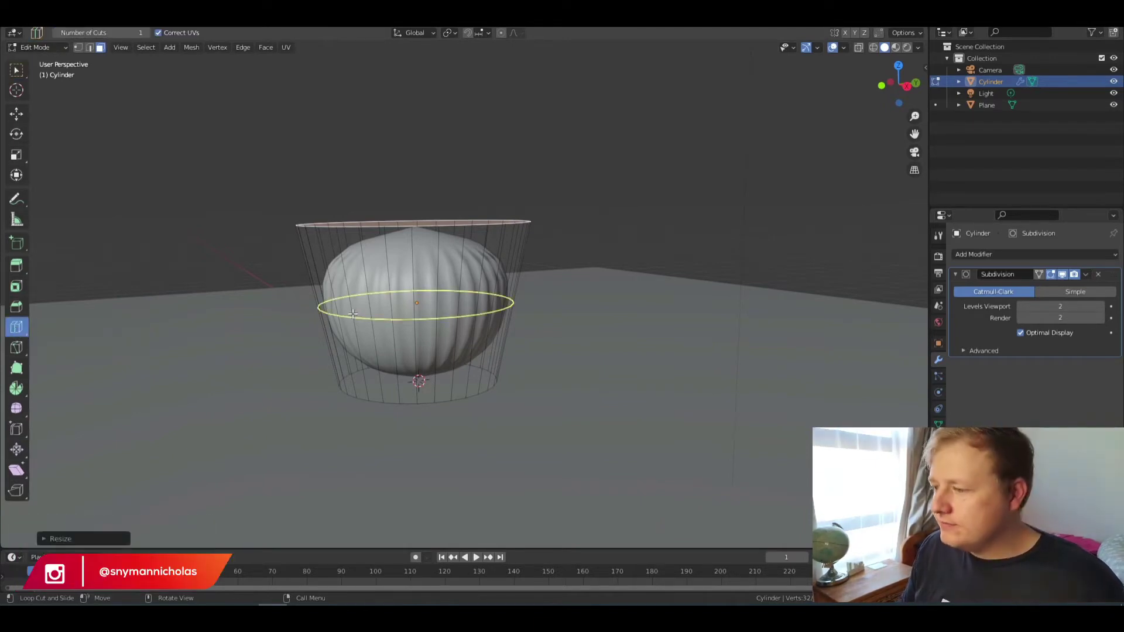
pyautogui.moveTo(458, 330); pyautogui.dragTo(461, 238)
pyautogui.moveTo(496, 323); pyautogui.dragTo(497, 396)
pyautogui.moveTo(504, 296); pyautogui.dragTo(505, 328, button='middle')
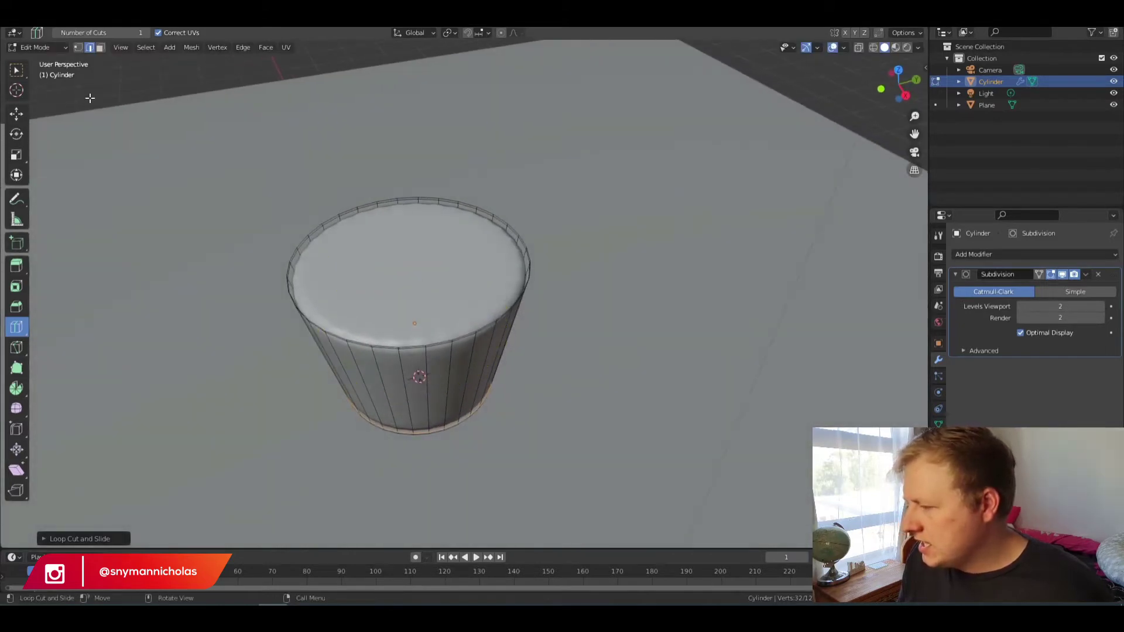
# Step: With X-ray on, extrude the top face in place and scale it inward to about 0.91 to form the rim
pyautogui.click(16, 70)
pyautogui.click(100, 47)
pyautogui.click(422, 265)
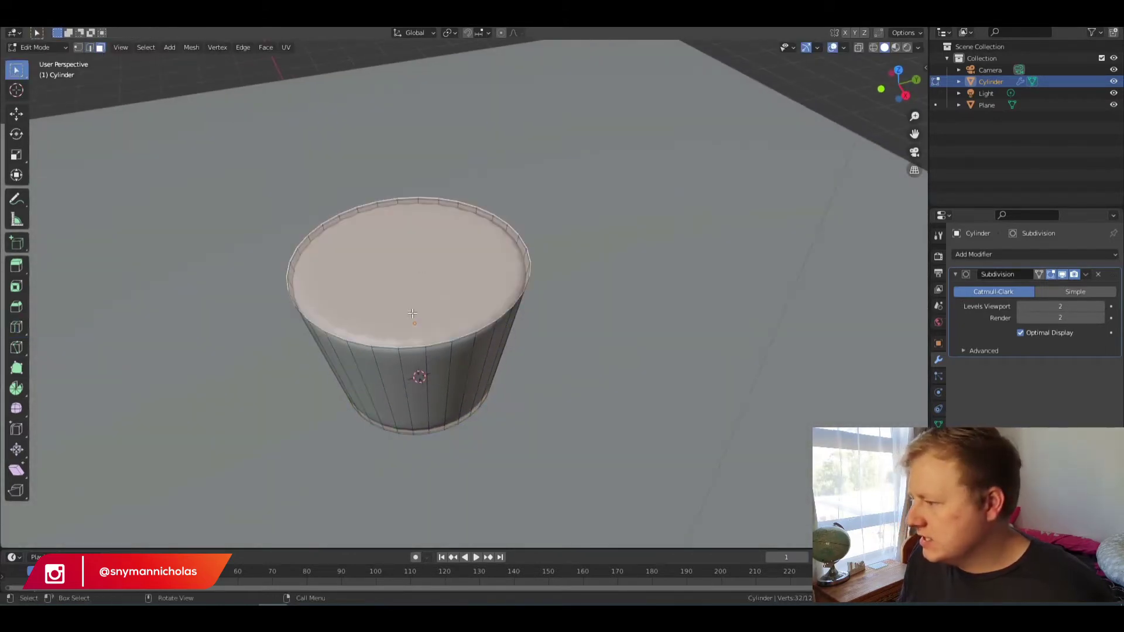
pyautogui.click(904, 96)
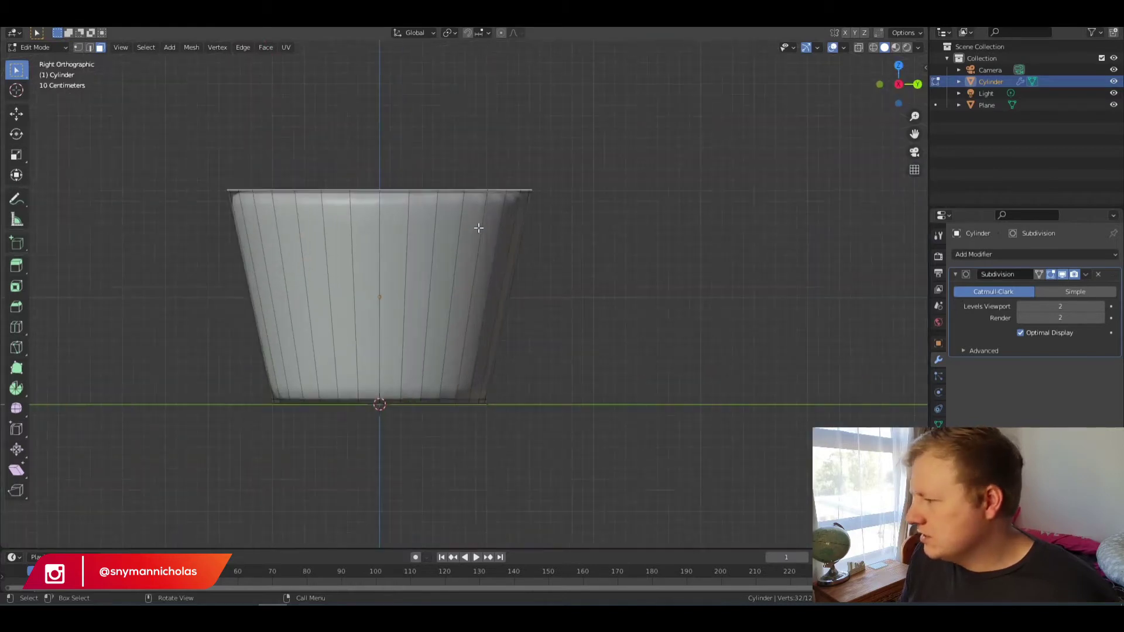
pyautogui.click(858, 48)
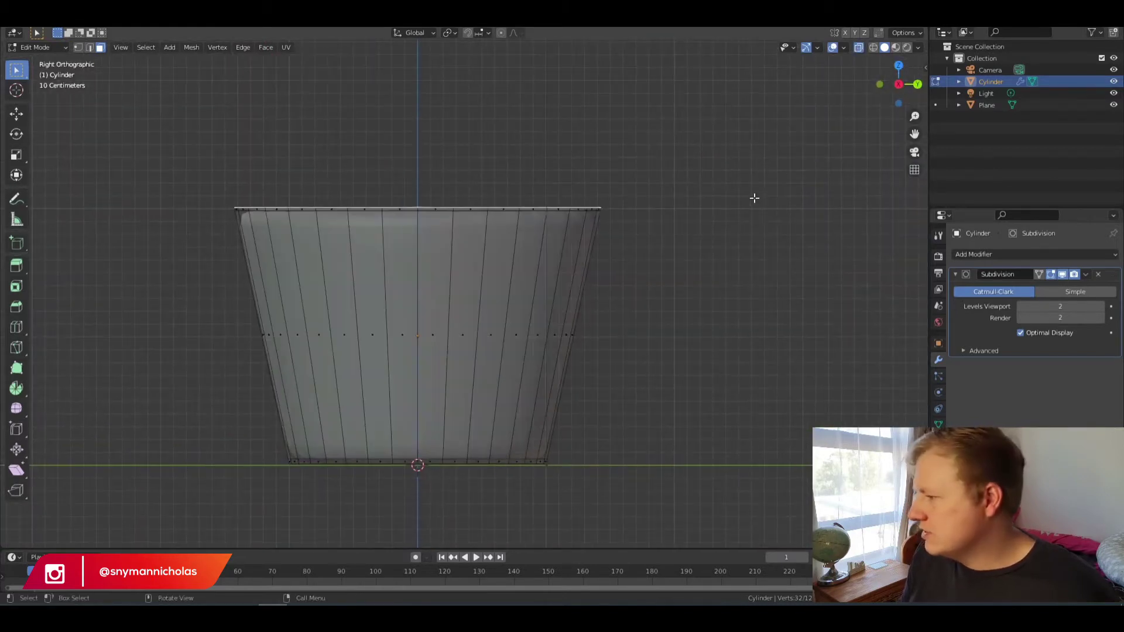
pyautogui.press('e')
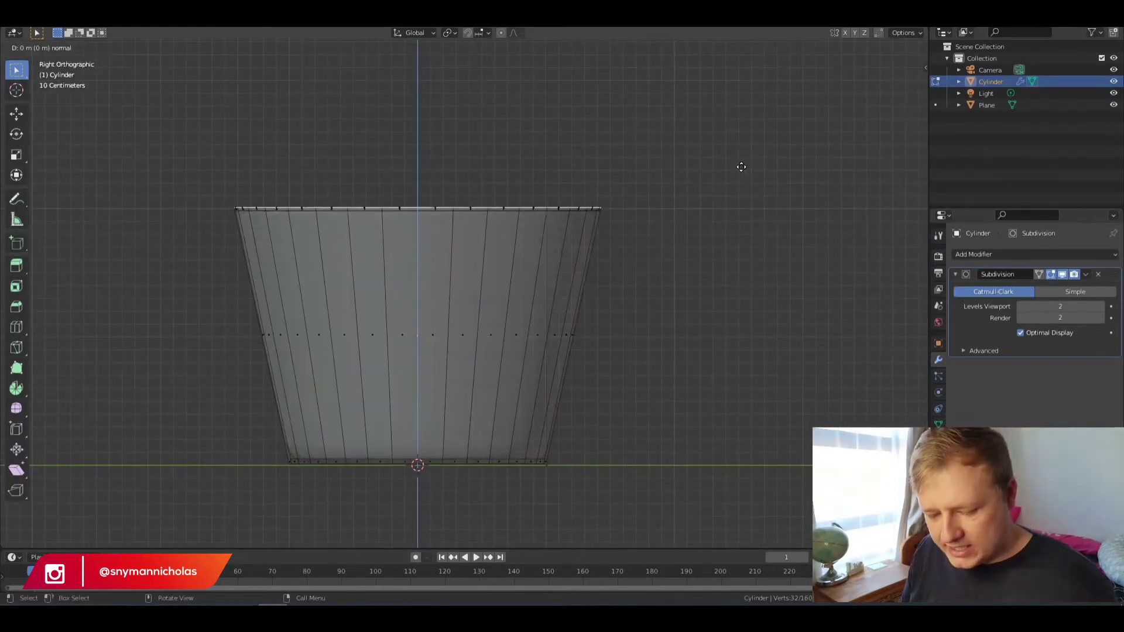
pyautogui.press('s')
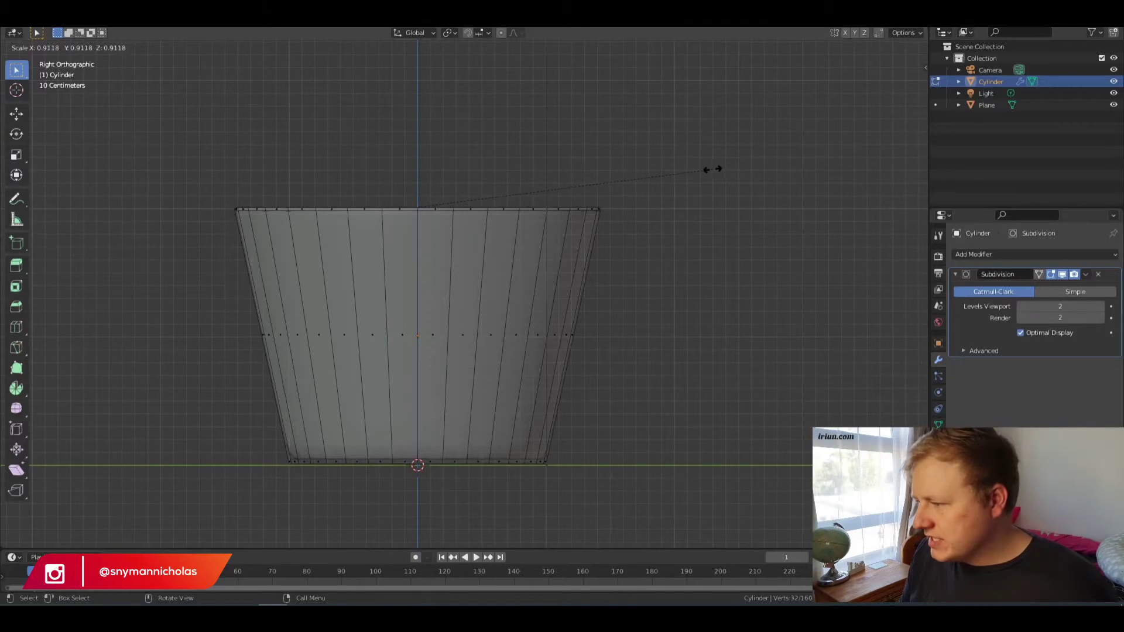
pyautogui.click(712, 169)
pyautogui.moveTo(640, 176); pyautogui.dragTo(644, 220, button='middle')
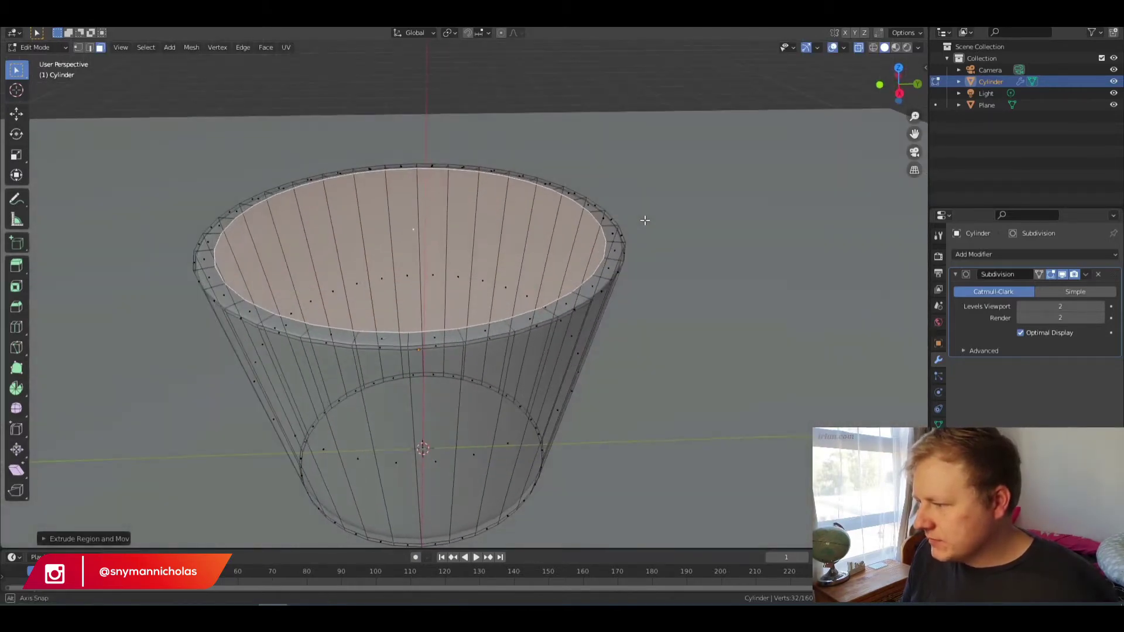
# Step: Extrude the inner top face again without offset and scale it in slightly to about 0.986
pyautogui.press('e')
pyautogui.rightClick(684, 170)
pyautogui.press('s')
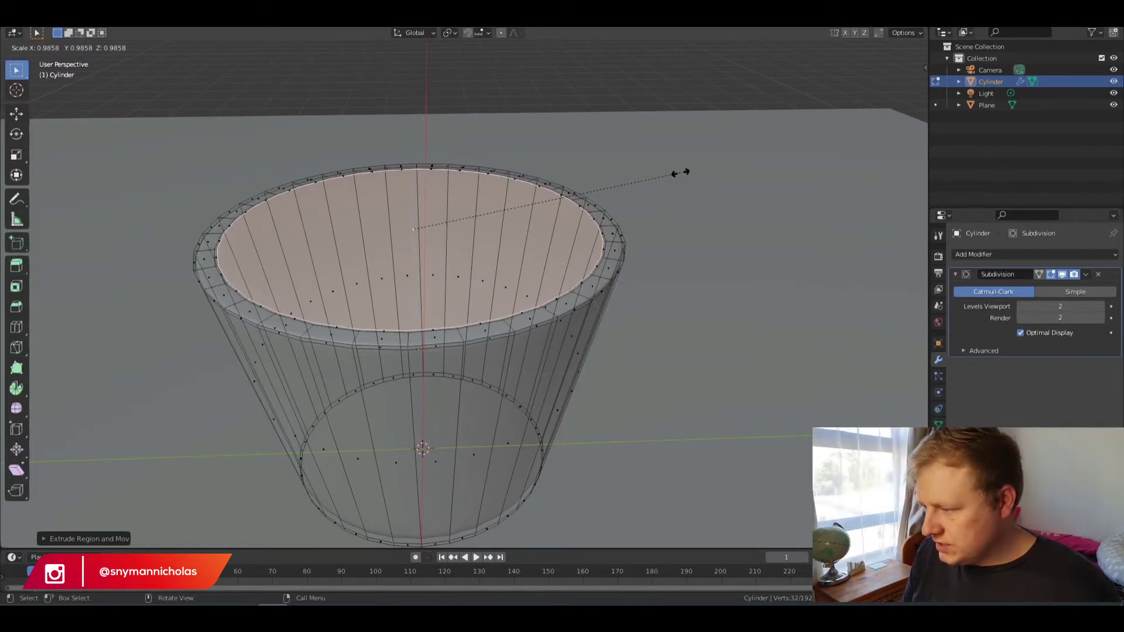
pyautogui.click(681, 172)
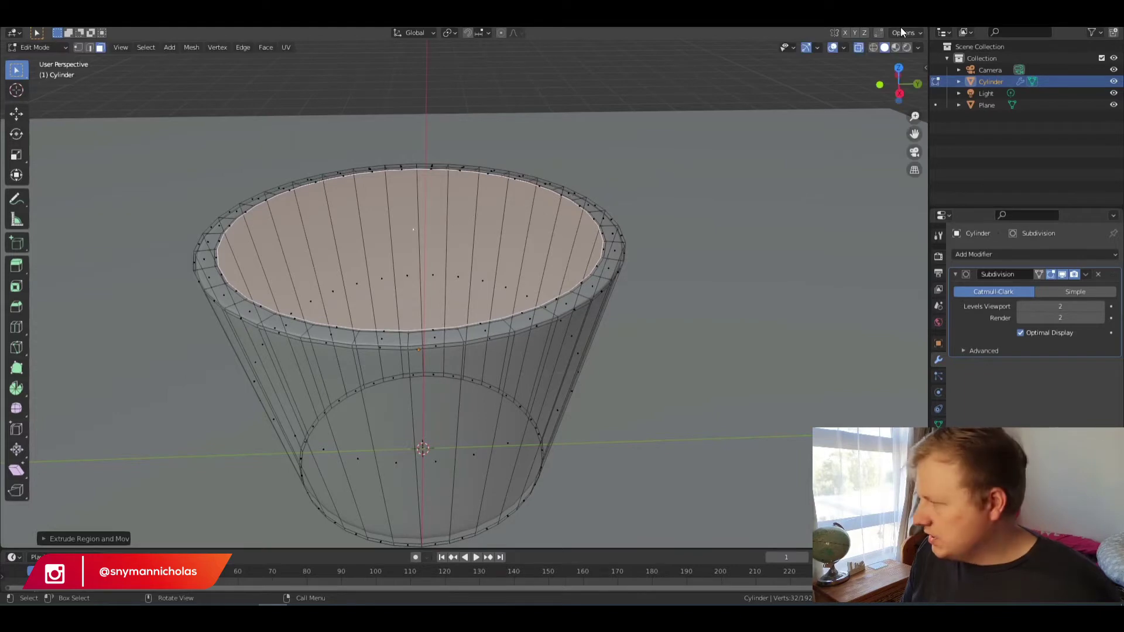
# Step: In right view, move the inner face straight down along Z to just above the cup's base and scale it in to about 0.72
pyautogui.click(899, 93)
pyautogui.press('g')
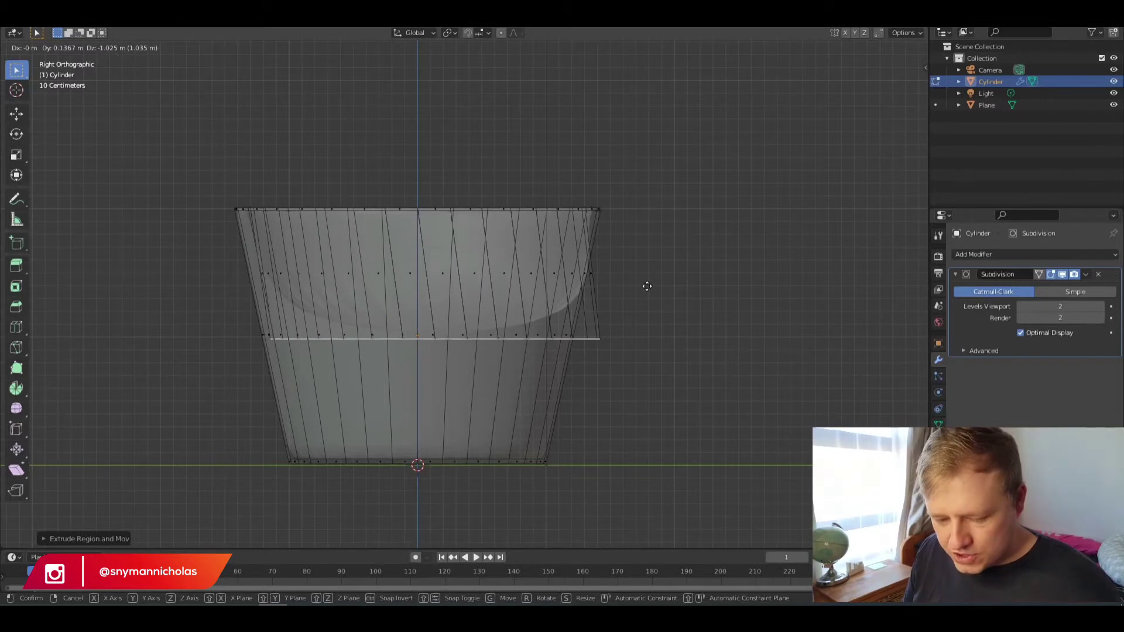
pyautogui.press('z')
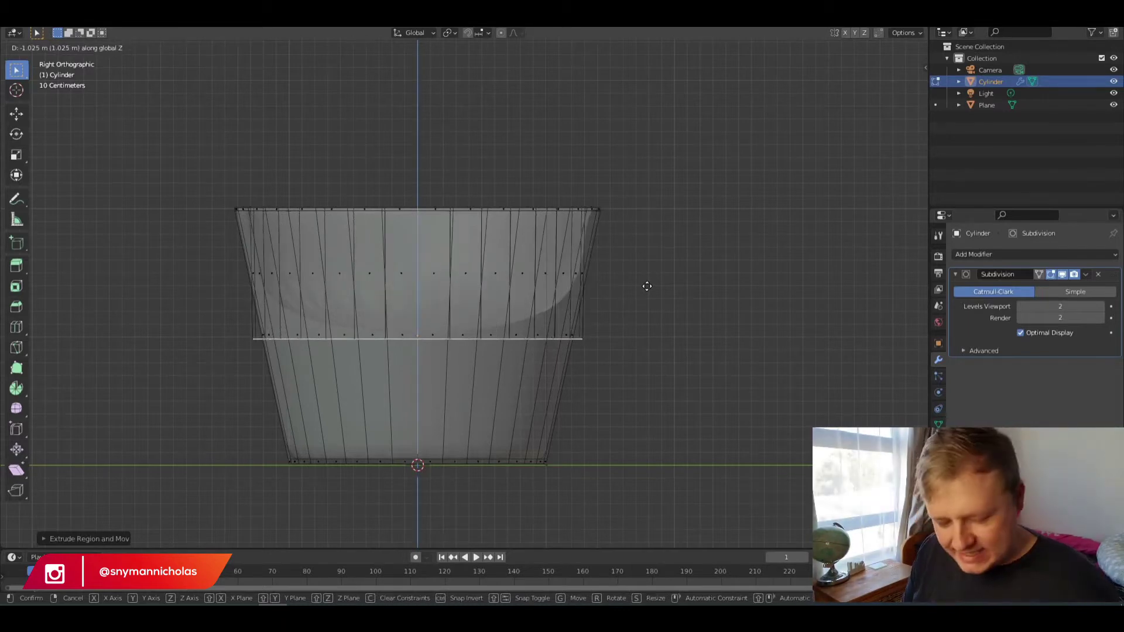
pyautogui.click(721, 388)
pyautogui.press('s')
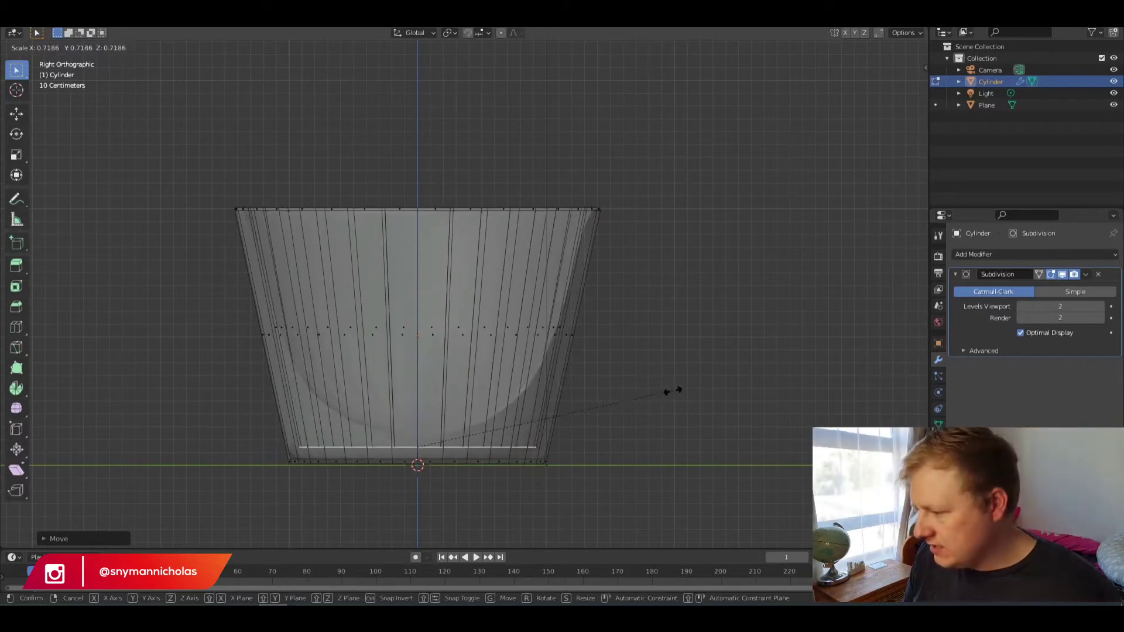
pyautogui.click(673, 391)
# Step: Extrude the cup's inner floor face in place and scale it in to about 0.97
pyautogui.moveTo(722, 334); pyautogui.dragTo(469, 276, button='middle')
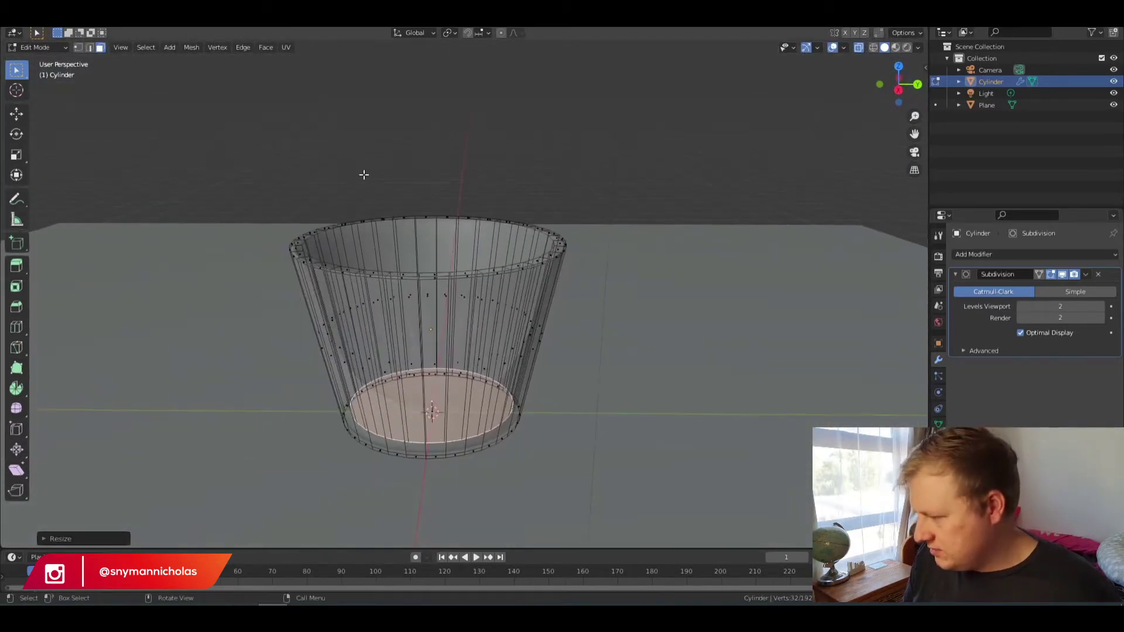
pyautogui.moveTo(469, 276); pyautogui.dragTo(499, 244, button='middle')
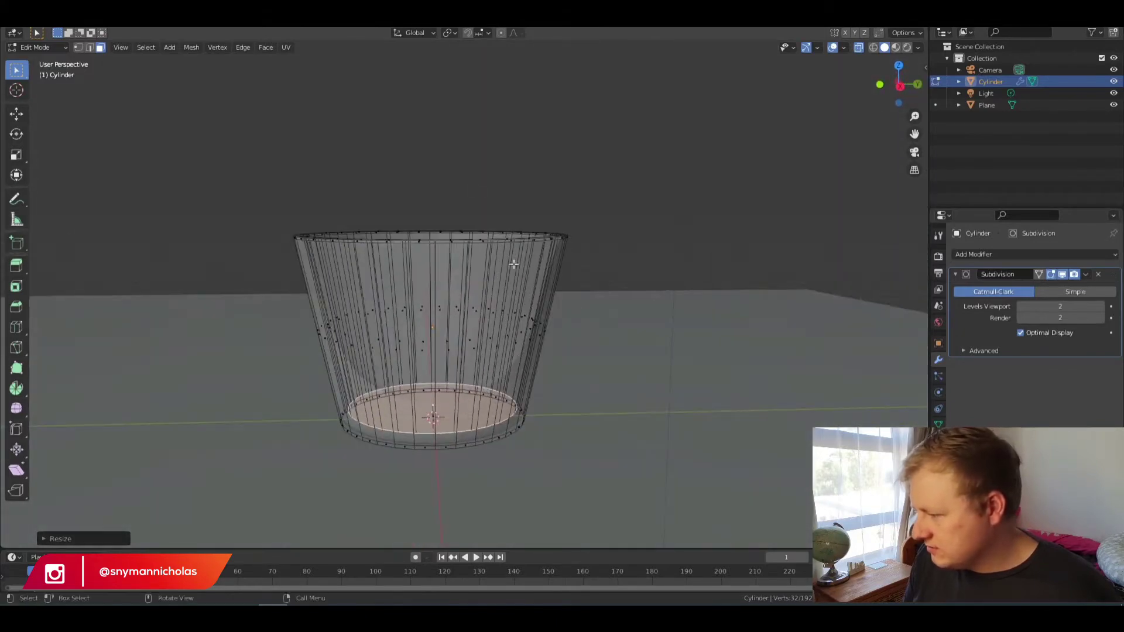
pyautogui.press('e')
pyautogui.press('s')
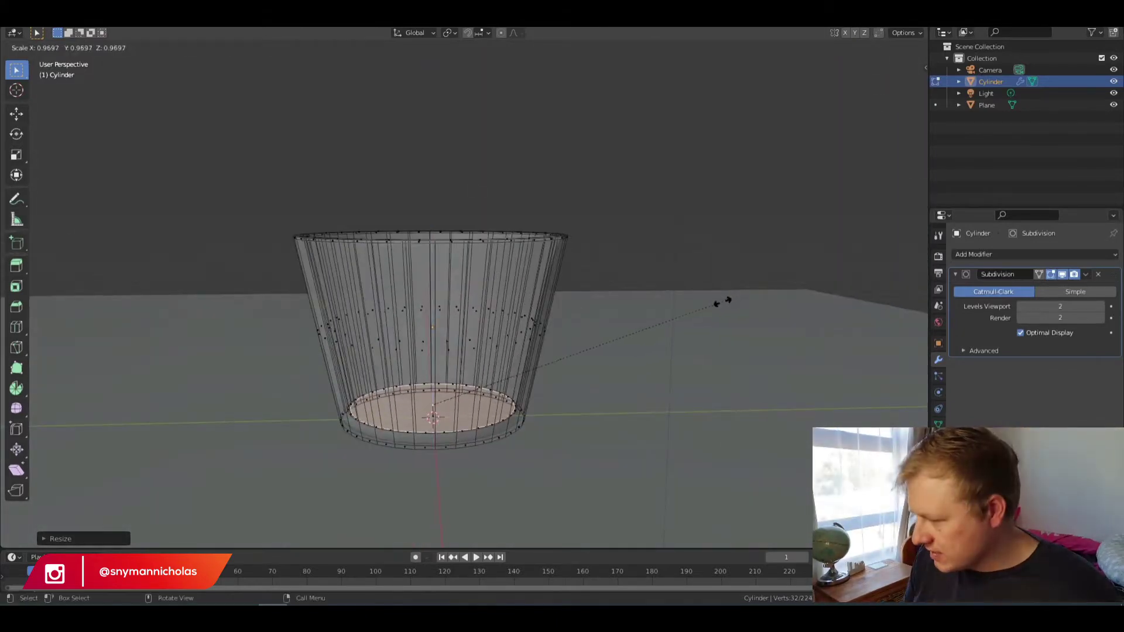
pyautogui.click(719, 304)
# Step: Return to Object Mode and turn off X-ray to check the cup's smoothed shape
pyautogui.click(33, 47)
pyautogui.click(35, 59)
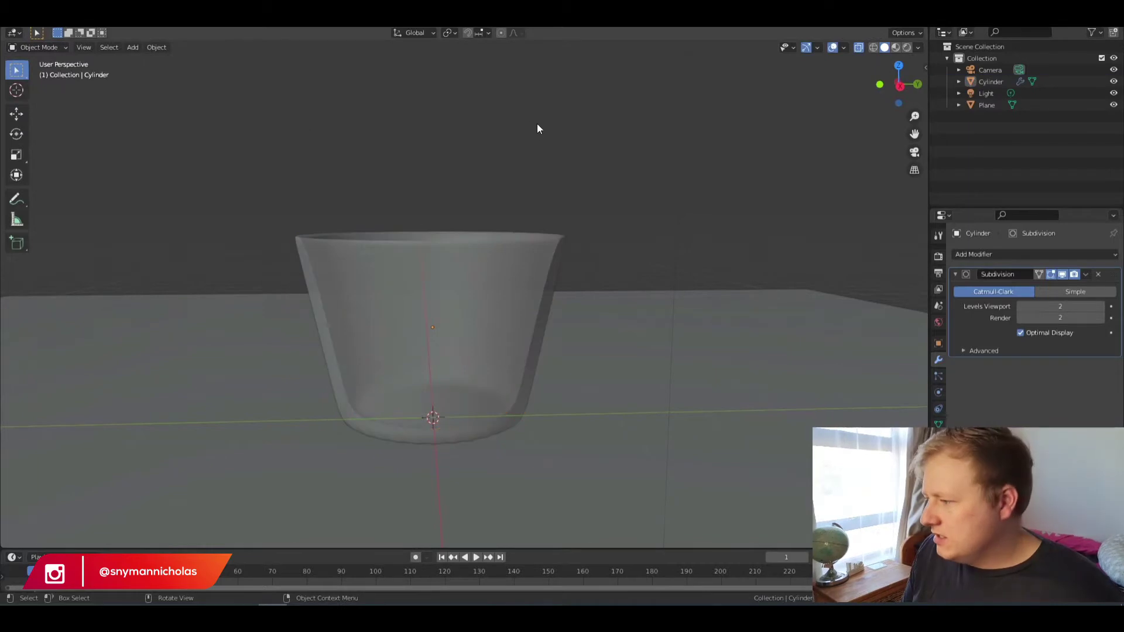
pyautogui.moveTo(529, 124); pyautogui.dragTo(599, 160, button='middle')
pyautogui.click(856, 48)
pyautogui.moveTo(540, 126); pyautogui.dragTo(614, 316, button='middle')
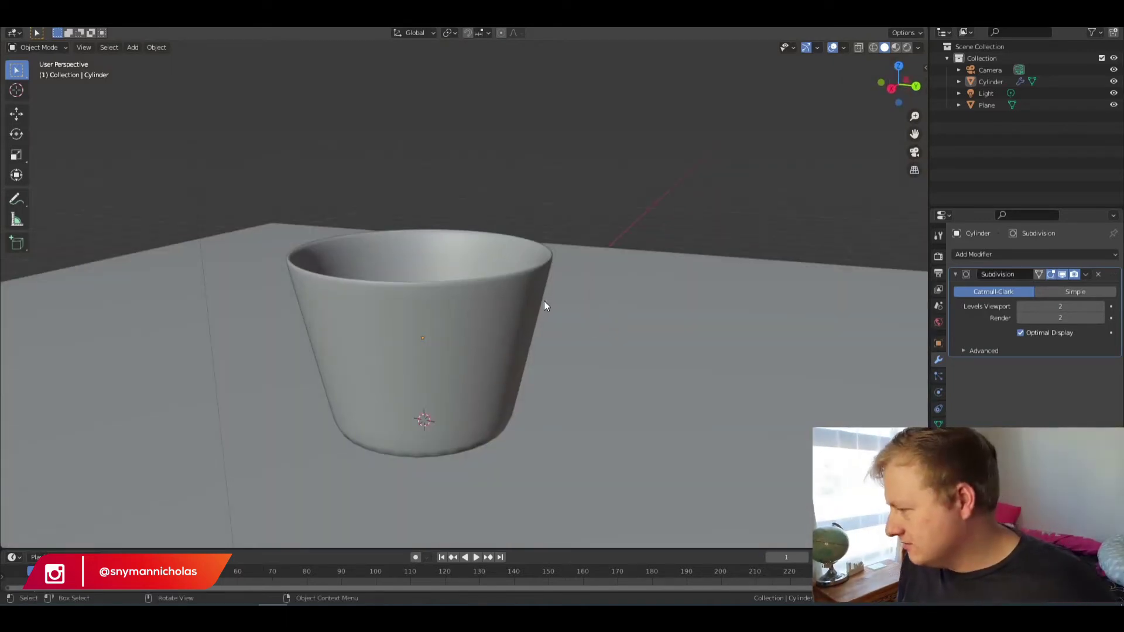
pyautogui.moveTo(605, 289); pyautogui.dragTo(454, 316, button='middle')
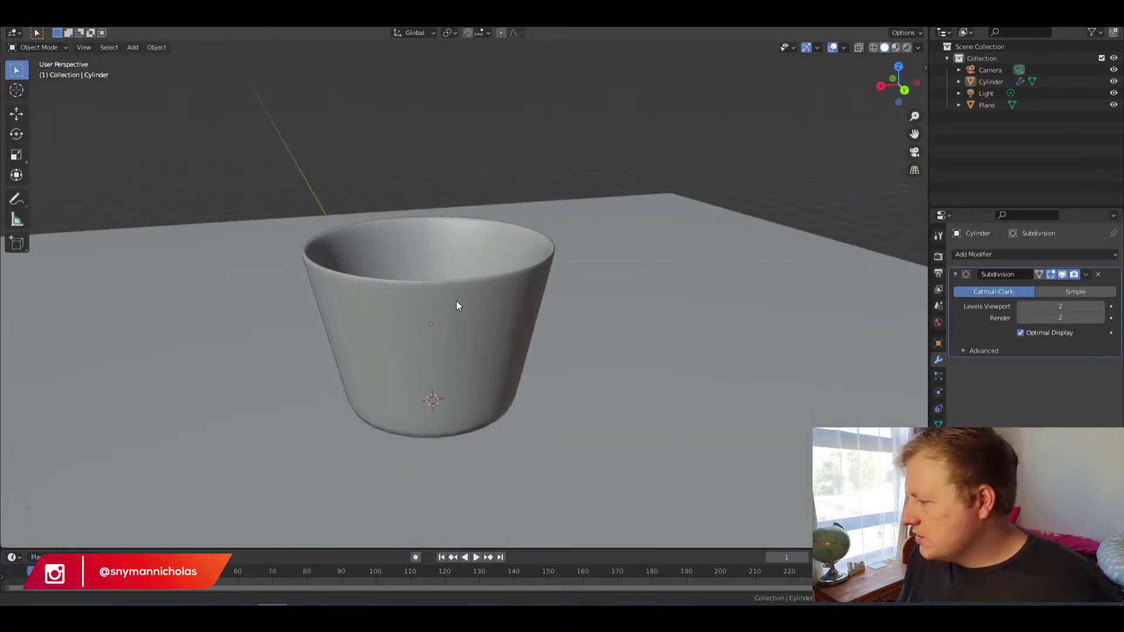
pyautogui.scroll(3, 455, 301)
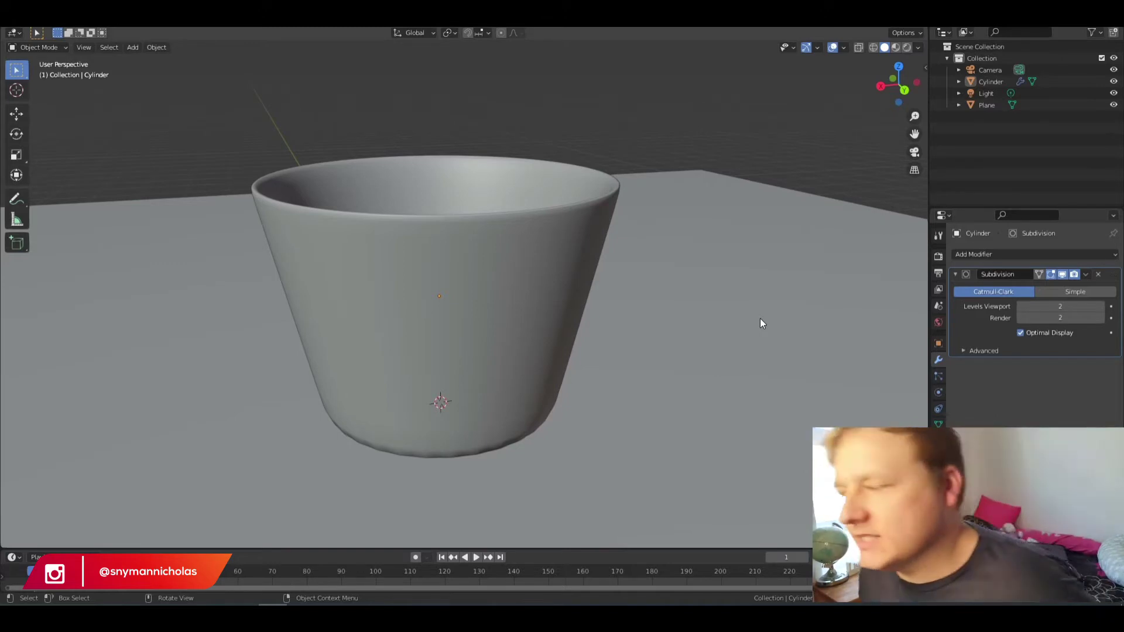
pyautogui.click(57, 50)
pyautogui.click(58, 67)
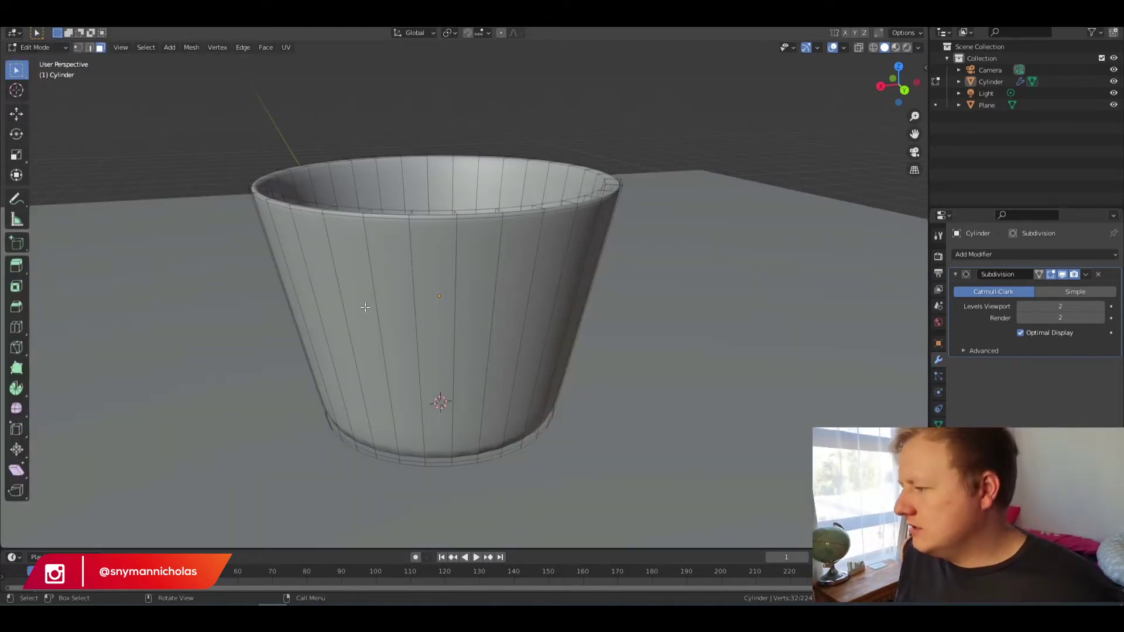
pyautogui.click(45, 50)
pyautogui.click(28, 63)
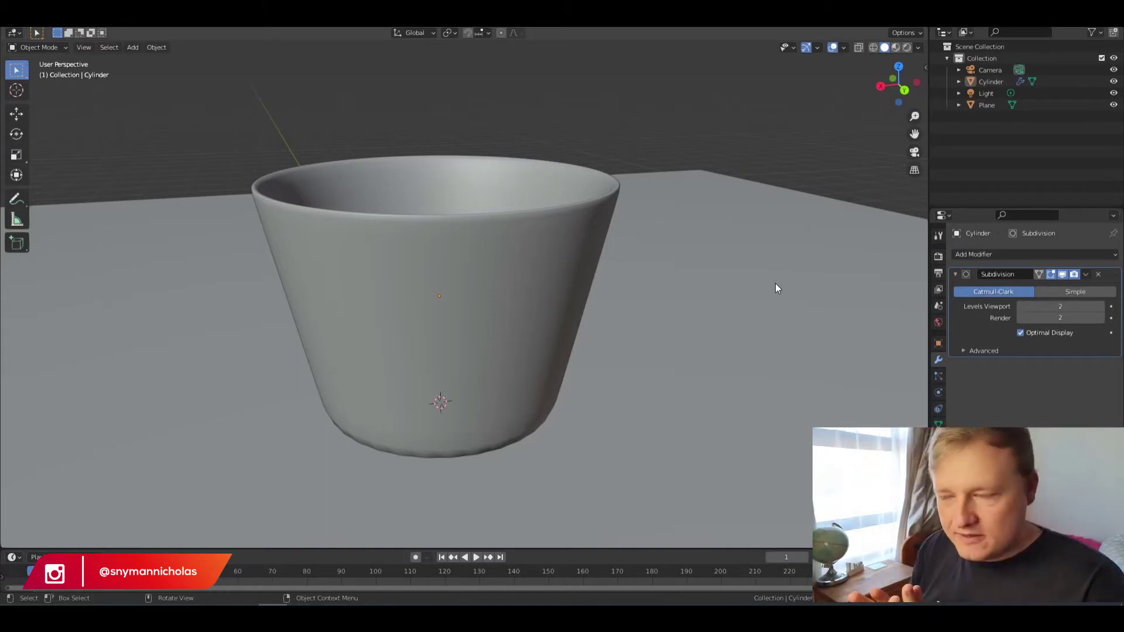
pyautogui.moveTo(747, 240); pyautogui.dragTo(683, 261, button='middle')
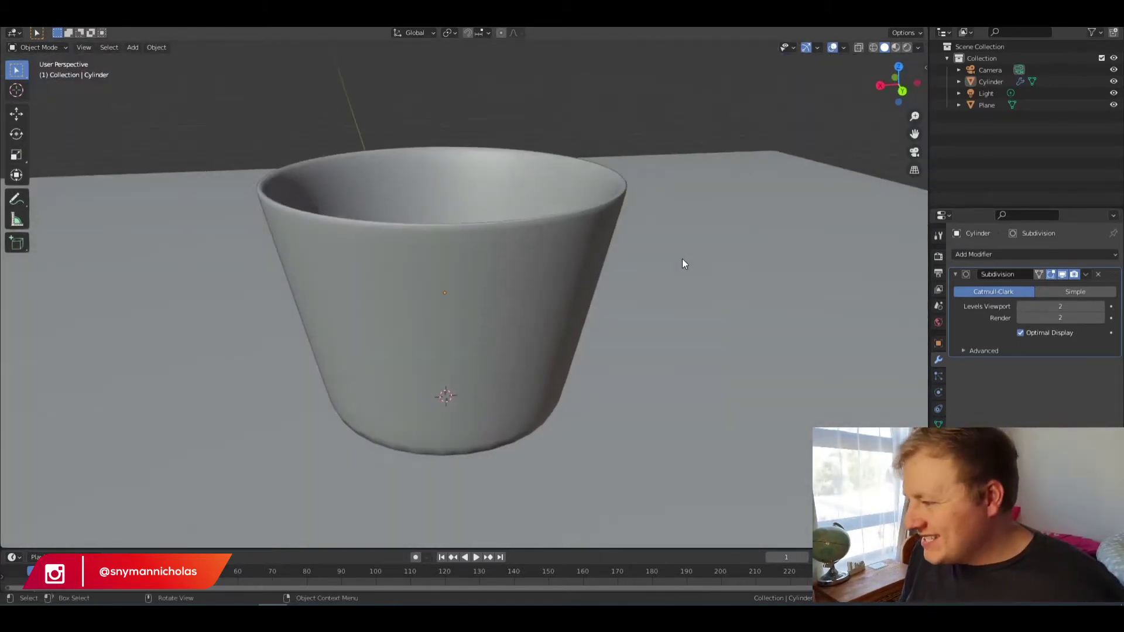
pyautogui.moveTo(515, 216); pyautogui.dragTo(572, 223, button='middle')
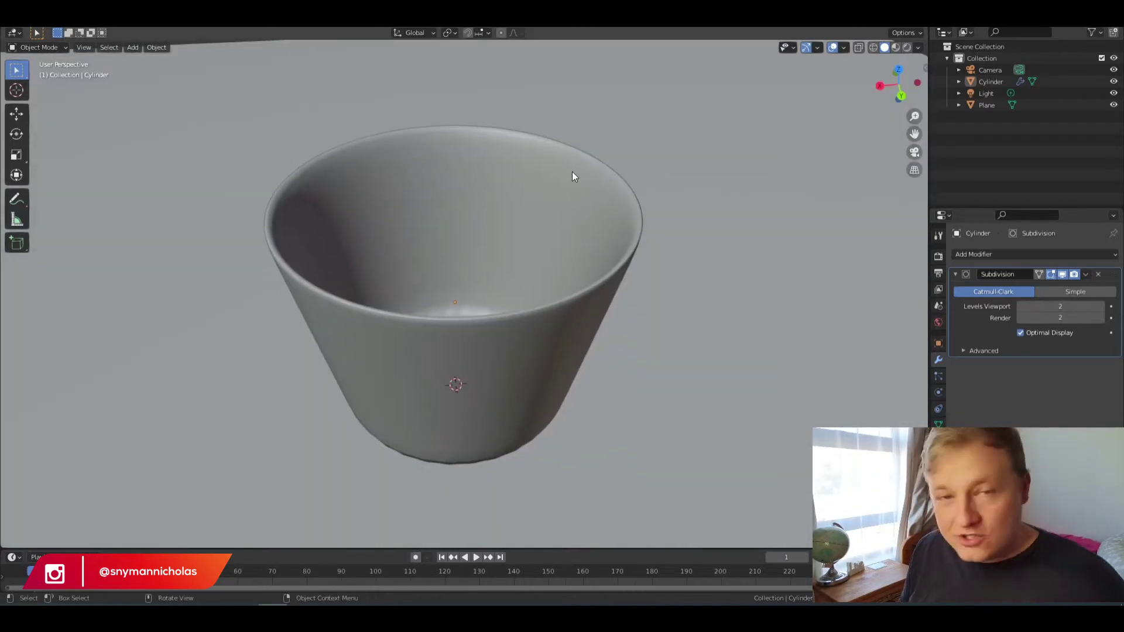
# Step: In Edit Mode, add a loop cut around the cup's inner wall, slid down towards the inner floor, and return to Object Mode
pyautogui.click(46, 51)
pyautogui.click(48, 69)
pyautogui.moveTo(364, 188); pyautogui.dragTo(317, 250, button='middle')
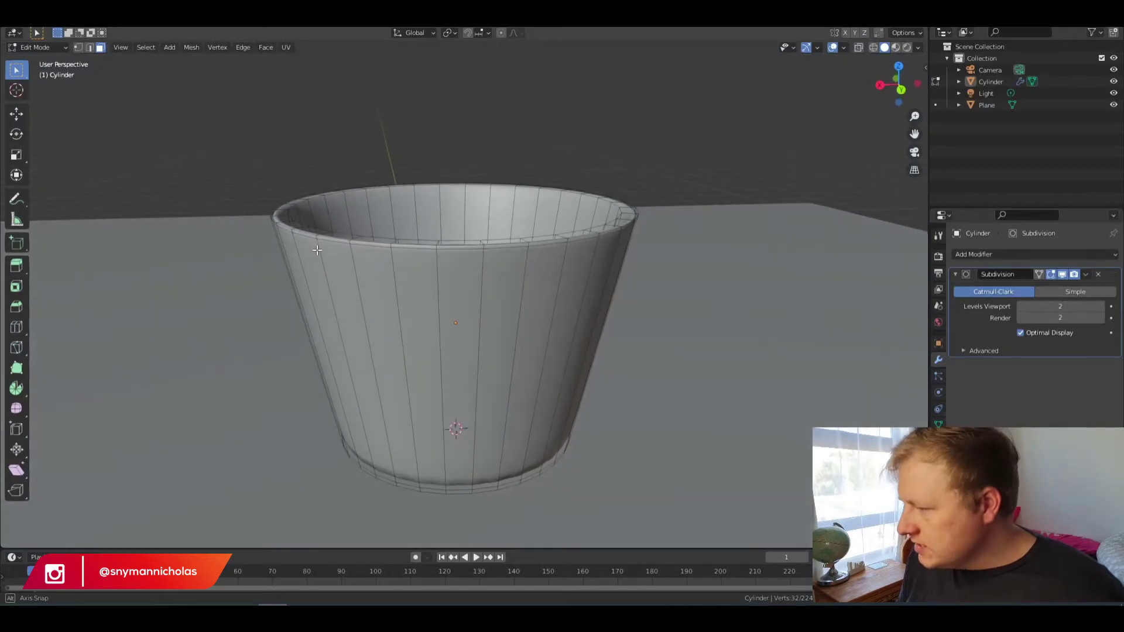
pyautogui.moveTo(379, 221); pyautogui.dragTo(341, 296, button='middle')
pyautogui.scroll(3, 319, 284)
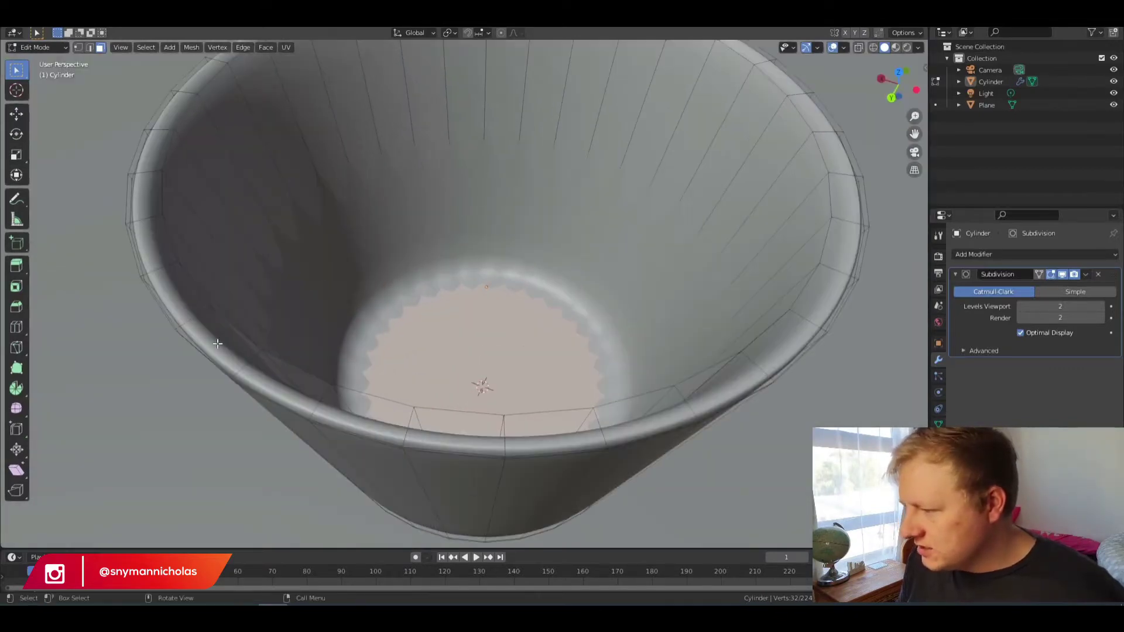
pyautogui.moveTo(673, 392); pyautogui.dragTo(528, 297, button='middle')
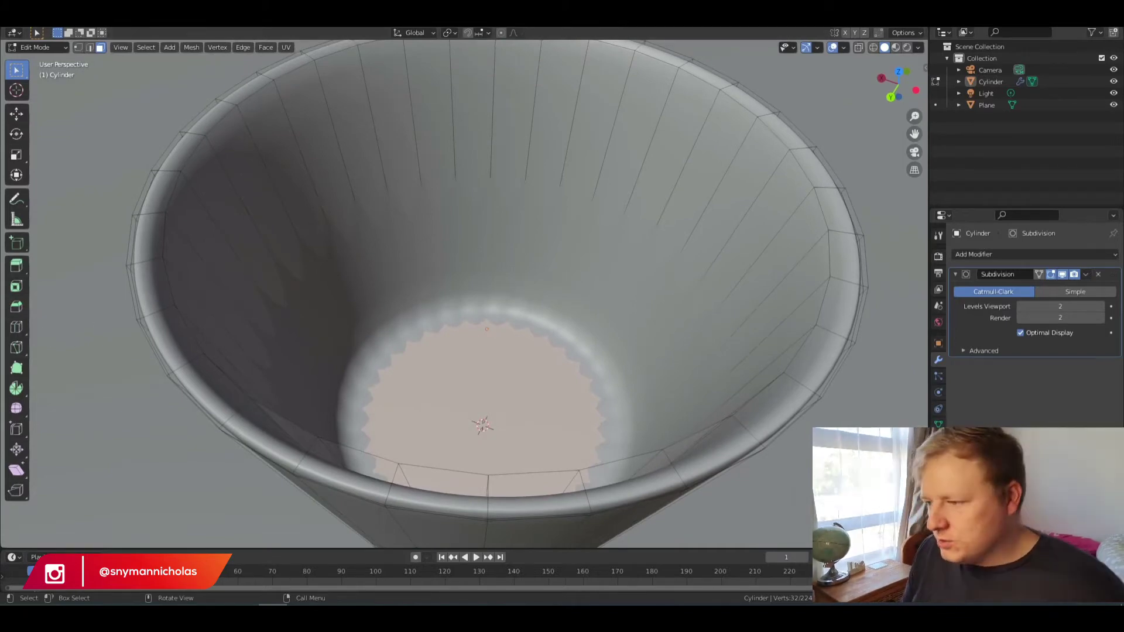
pyautogui.click(16, 327)
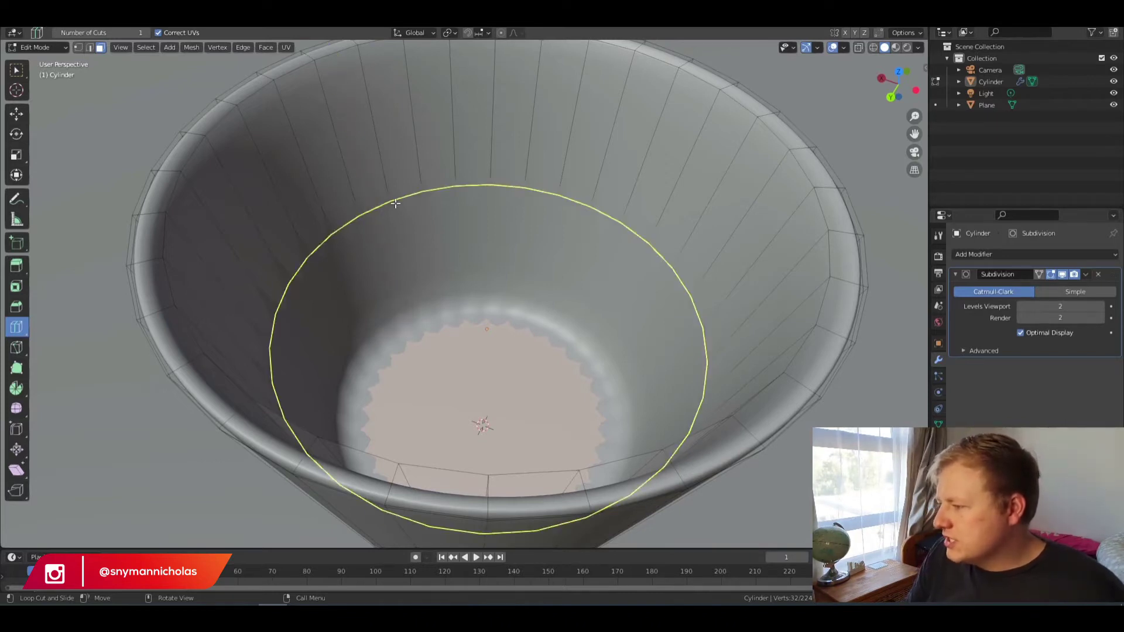
pyautogui.moveTo(394, 202); pyautogui.dragTo(430, 327)
pyautogui.click(40, 48)
pyautogui.click(39, 62)
pyautogui.moveTo(470, 293); pyautogui.dragTo(496, 421, button='middle')
pyautogui.scroll(-5, 451, 278)
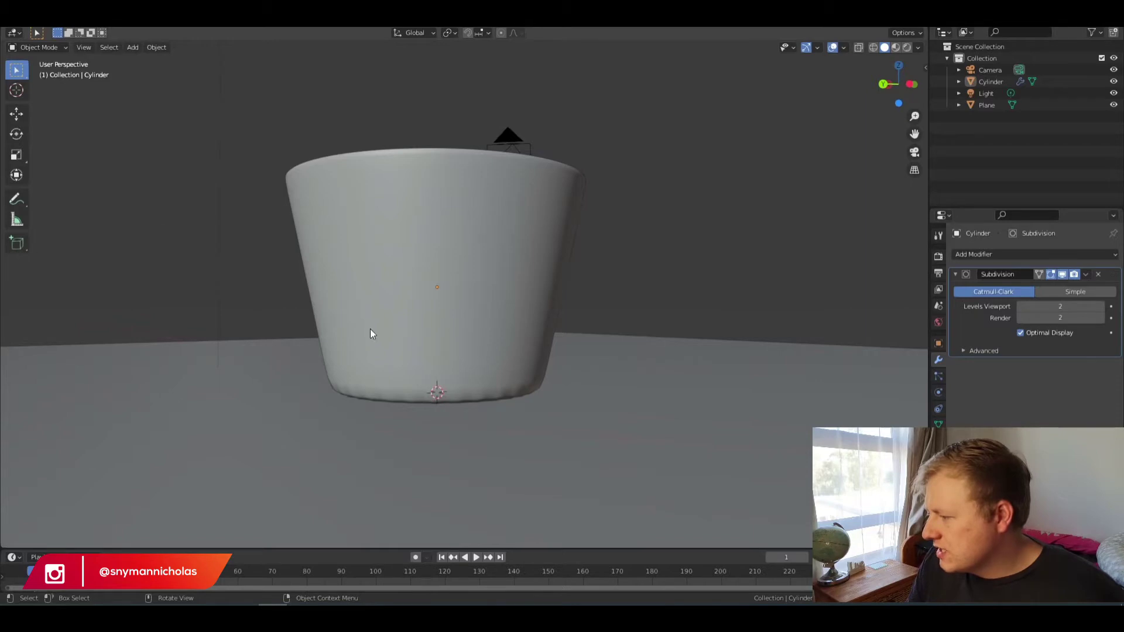
# Step: Add a loop cut around the cup's outer wall in Edit Mode, slid down close to the base, and return to Object Mode
pyautogui.click(38, 47)
pyautogui.click(36, 72)
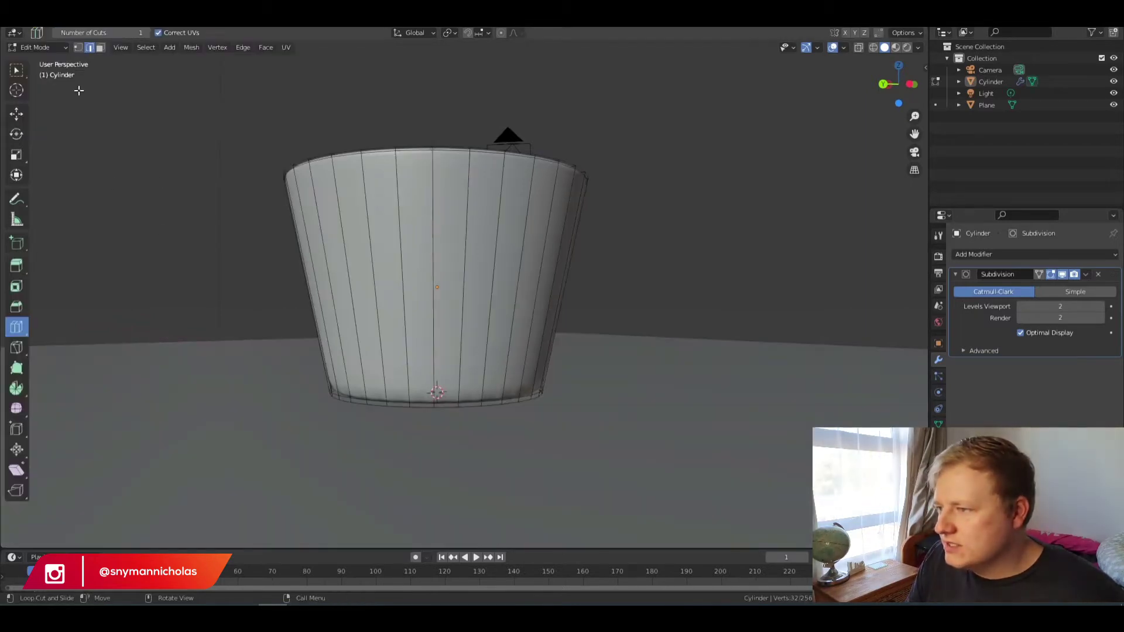
pyautogui.moveTo(565, 222); pyautogui.dragTo(567, 275)
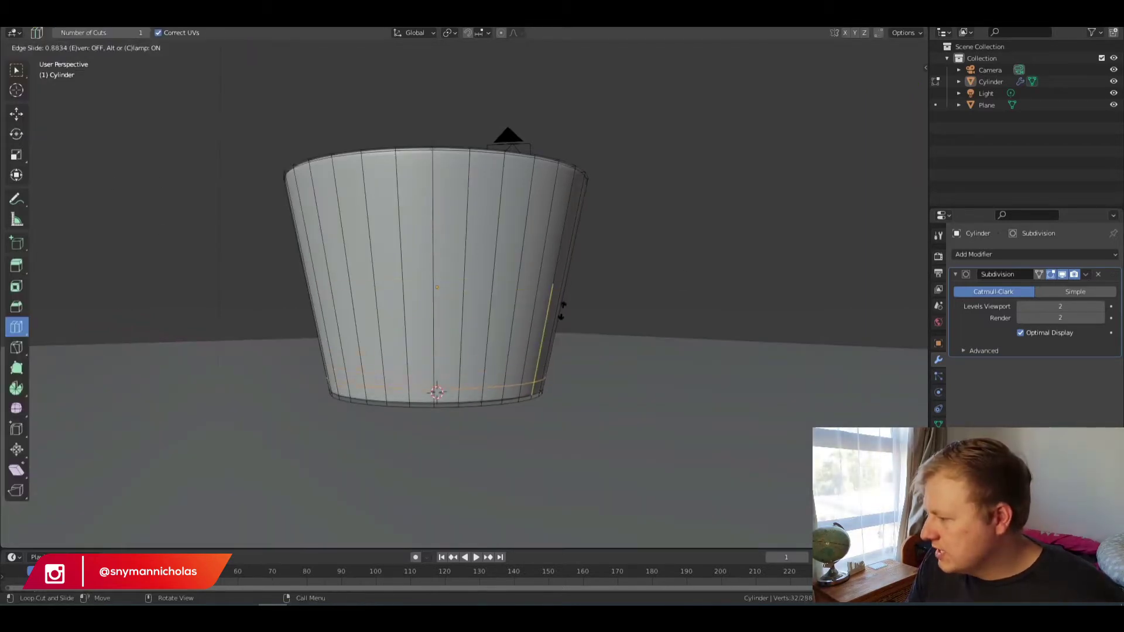
pyautogui.moveTo(562, 316); pyautogui.dragTo(562, 317)
pyautogui.click(38, 49)
pyautogui.click(43, 69)
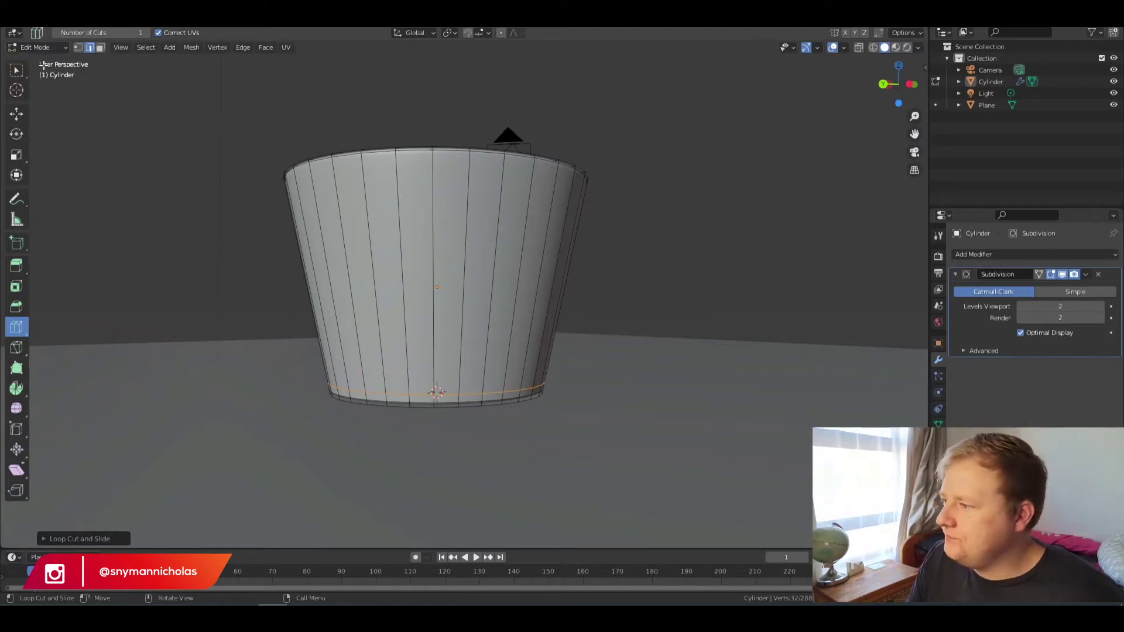
pyautogui.click(39, 50)
pyautogui.click(40, 60)
pyautogui.moveTo(359, 167); pyautogui.dragTo(567, 243, button='middle')
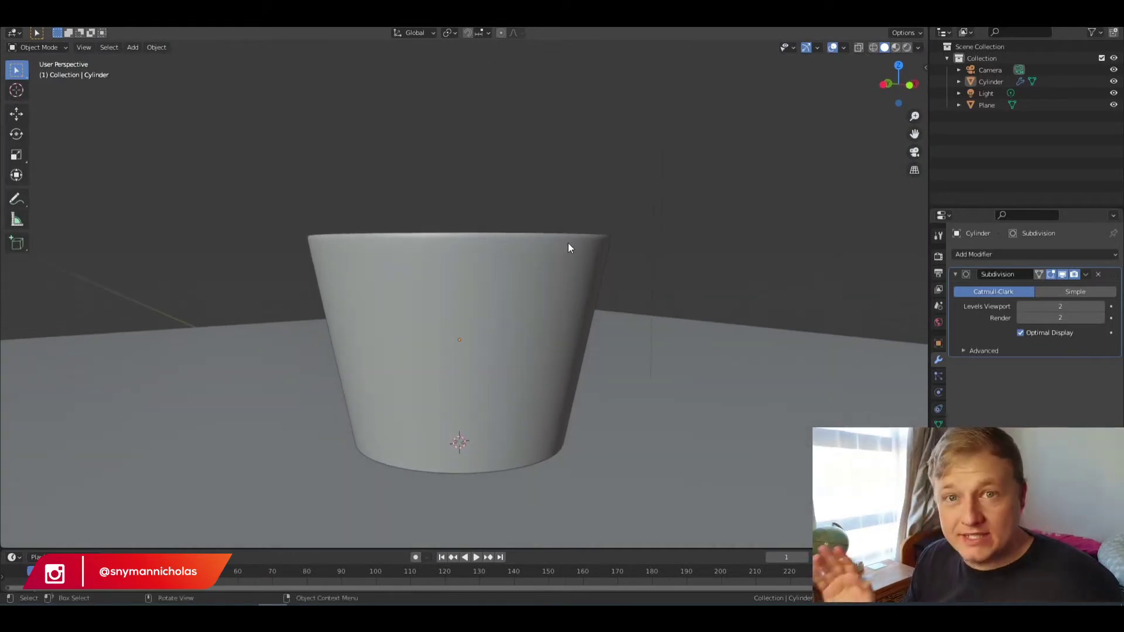
# Step: In front view, add a cube and move it beside the cup on the positive X side
pyautogui.moveTo(490, 278); pyautogui.dragTo(473, 299, button='middle')
pyautogui.scroll(-4, 473, 299)
pyautogui.moveTo(531, 366); pyautogui.dragTo(506, 344, button='middle')
pyautogui.scroll(1, 506, 346)
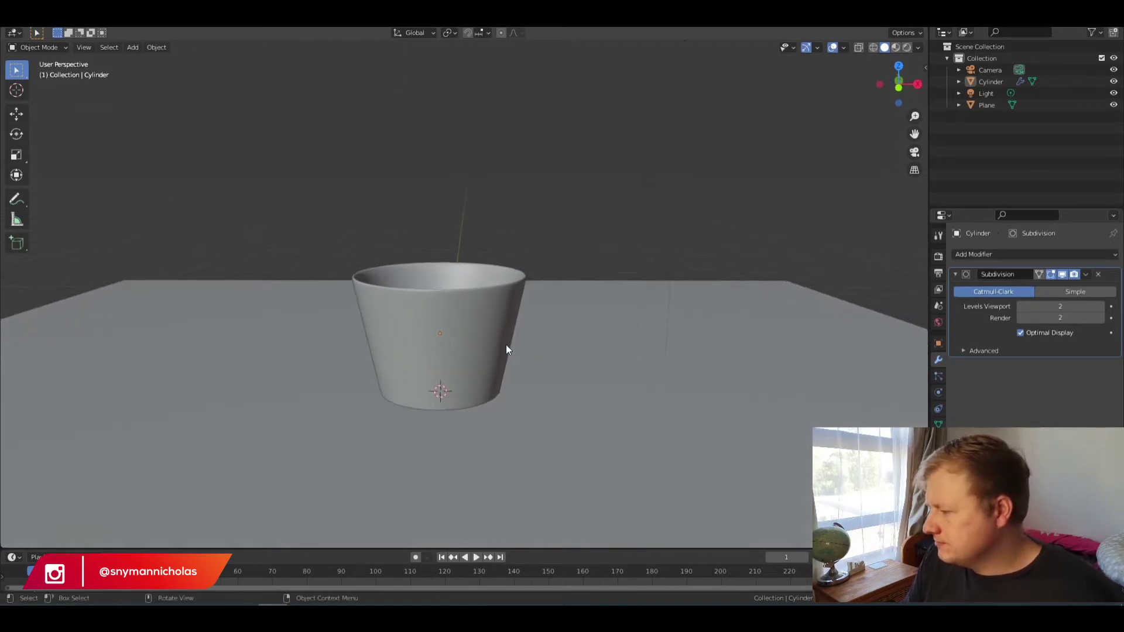
pyautogui.click(898, 88)
pyautogui.keyDown('shift'); pyautogui.moveTo(552, 322); pyautogui.dragTo(463, 227, button='middle'); pyautogui.keyUp('shift')
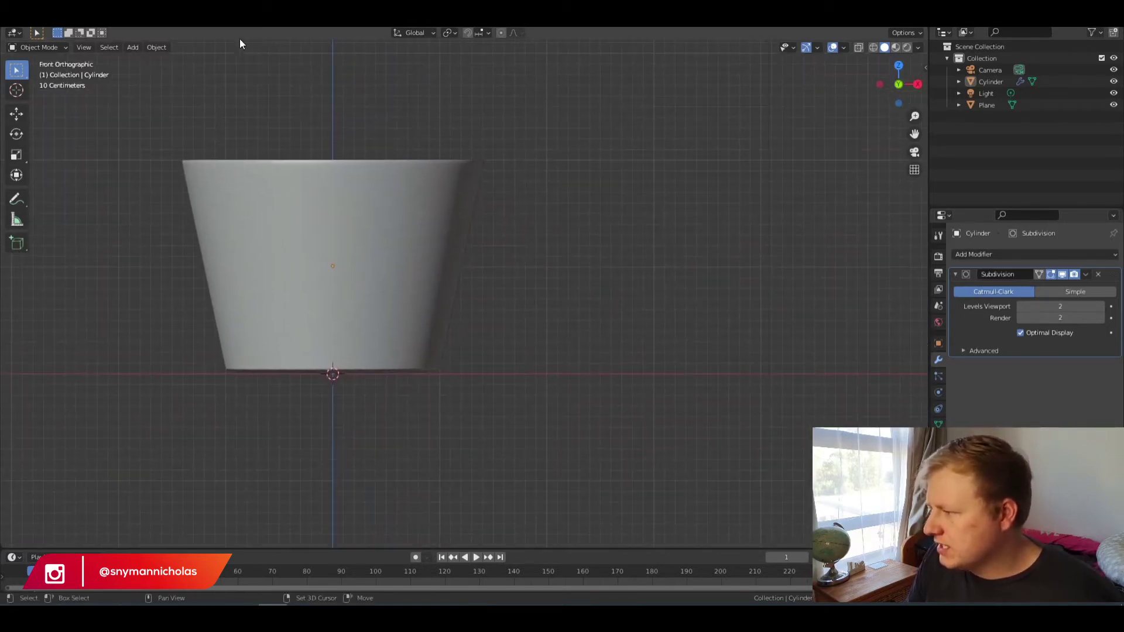
pyautogui.hotkey('shift', 'a')
pyautogui.moveTo(278, 85)
pyautogui.click(364, 87)
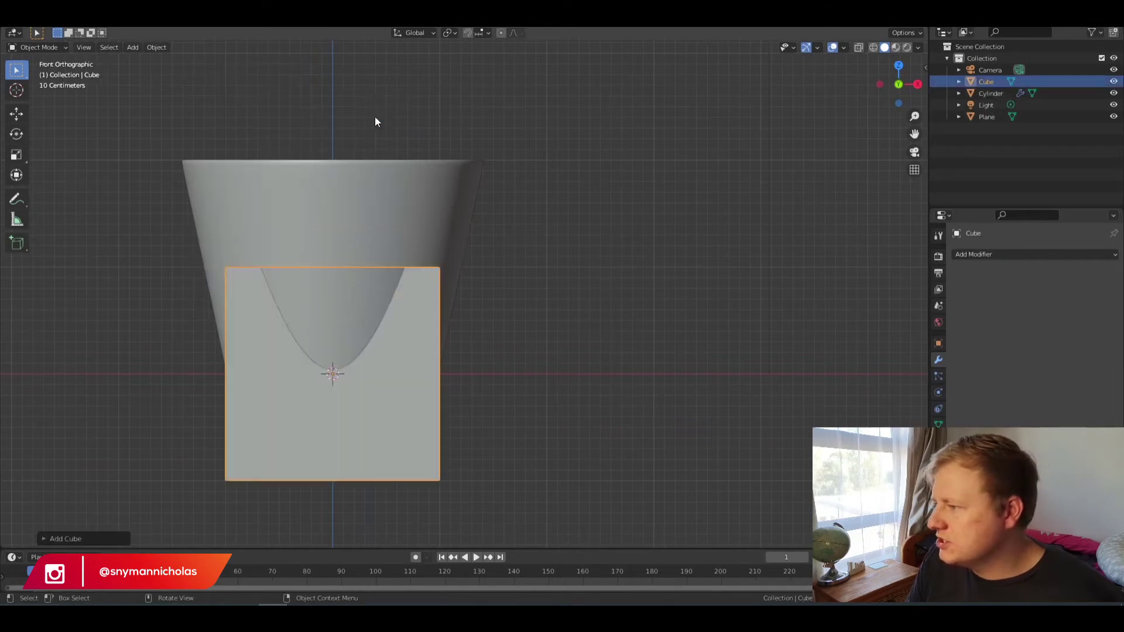
pyautogui.press('g')
pyautogui.click(624, 321)
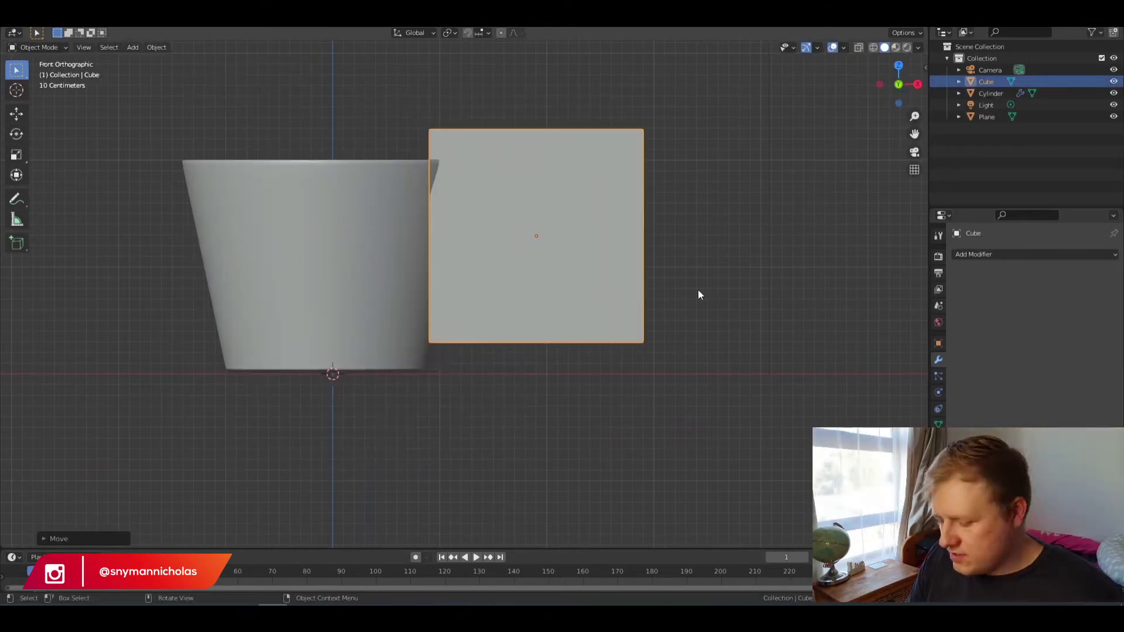
# Step: Scale the cube down to a small block and position it against the cup's outer wall just below the rim
pyautogui.press('s')
pyautogui.click(579, 247)
pyautogui.press('g')
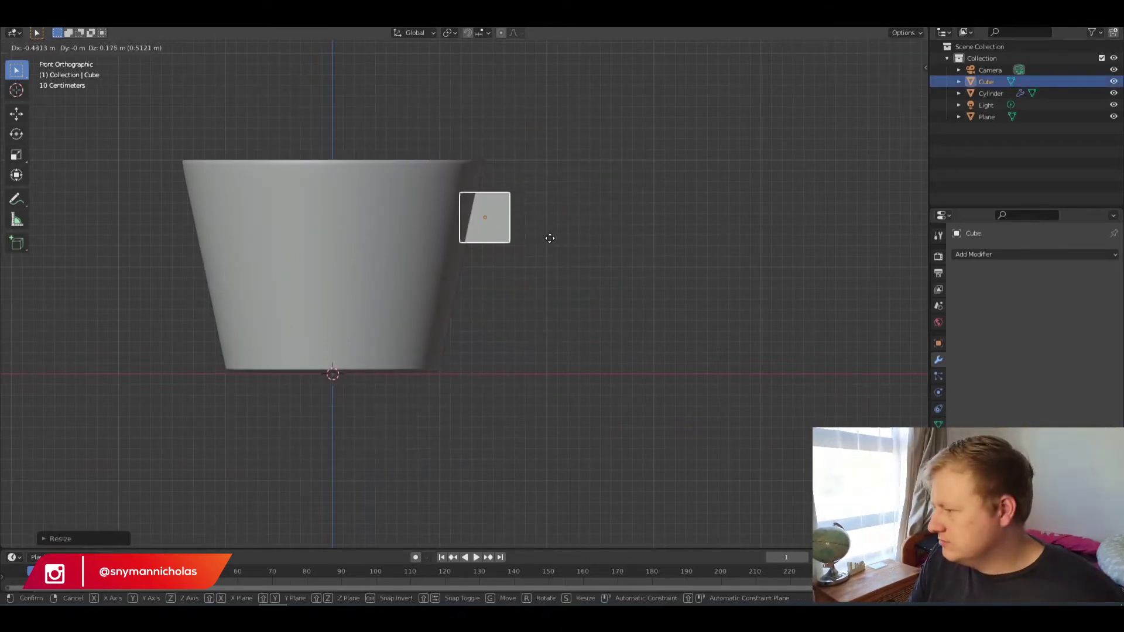
pyautogui.click(552, 234)
pyautogui.press('s')
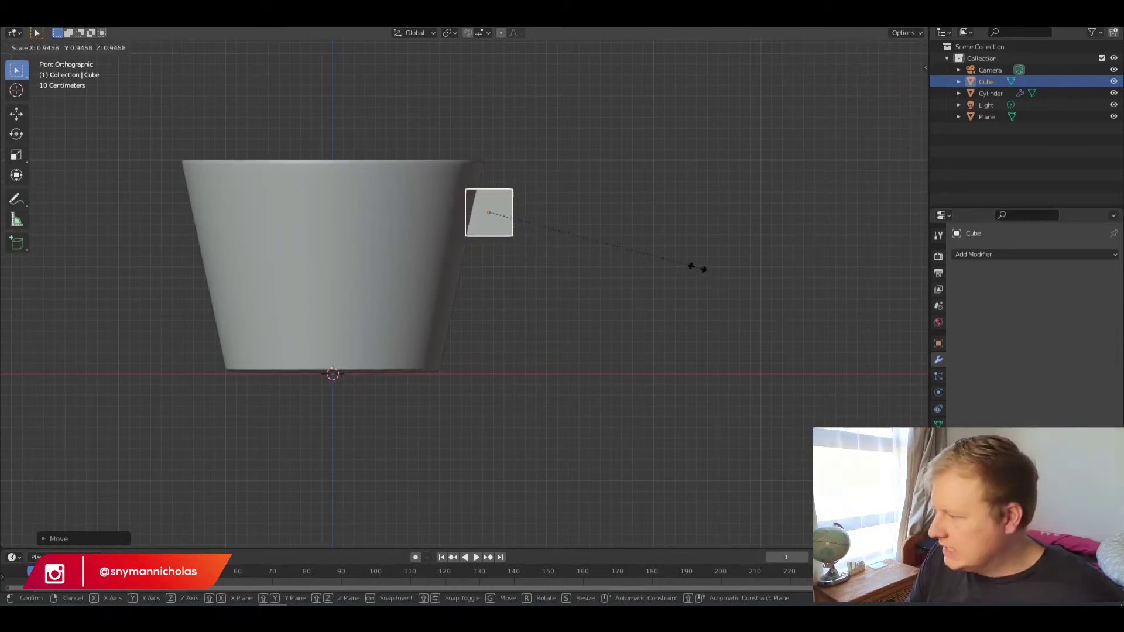
pyautogui.click(662, 264)
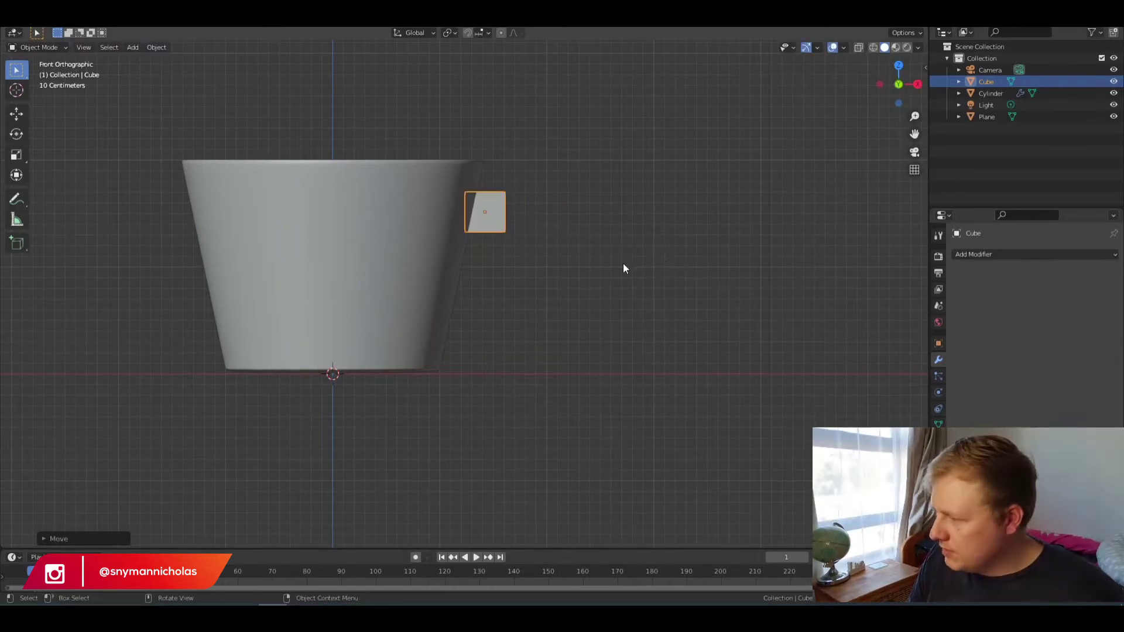
# Step: Check the small cube's alignment in right view, return to front view, and put the cube into Edit Mode
pyautogui.click(598, 257)
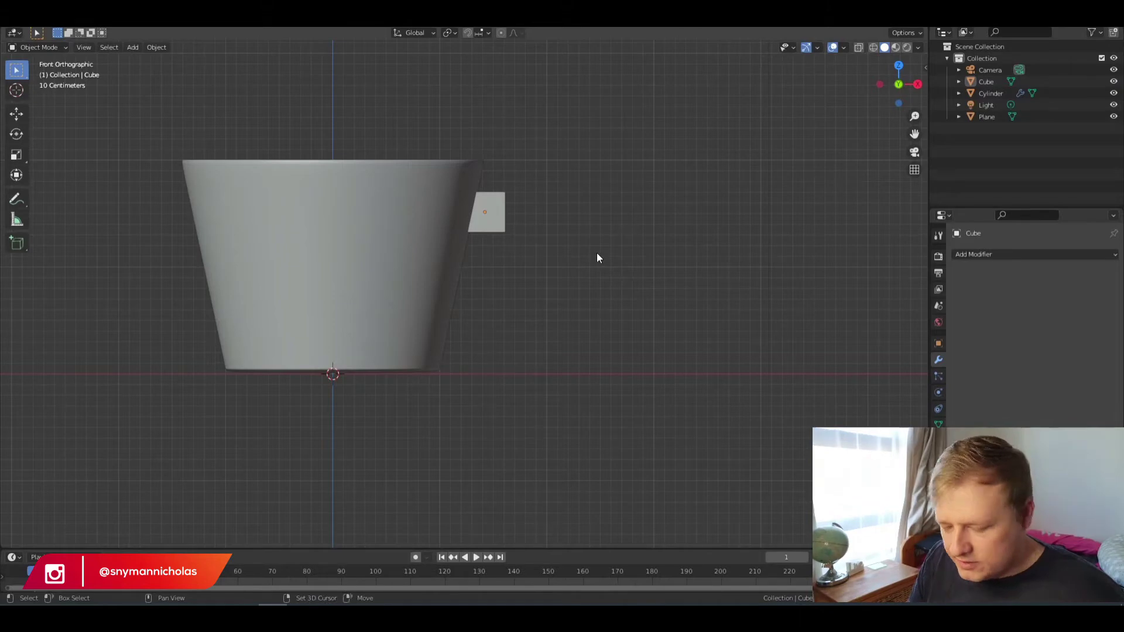
pyautogui.hotkey('shift', 'a')
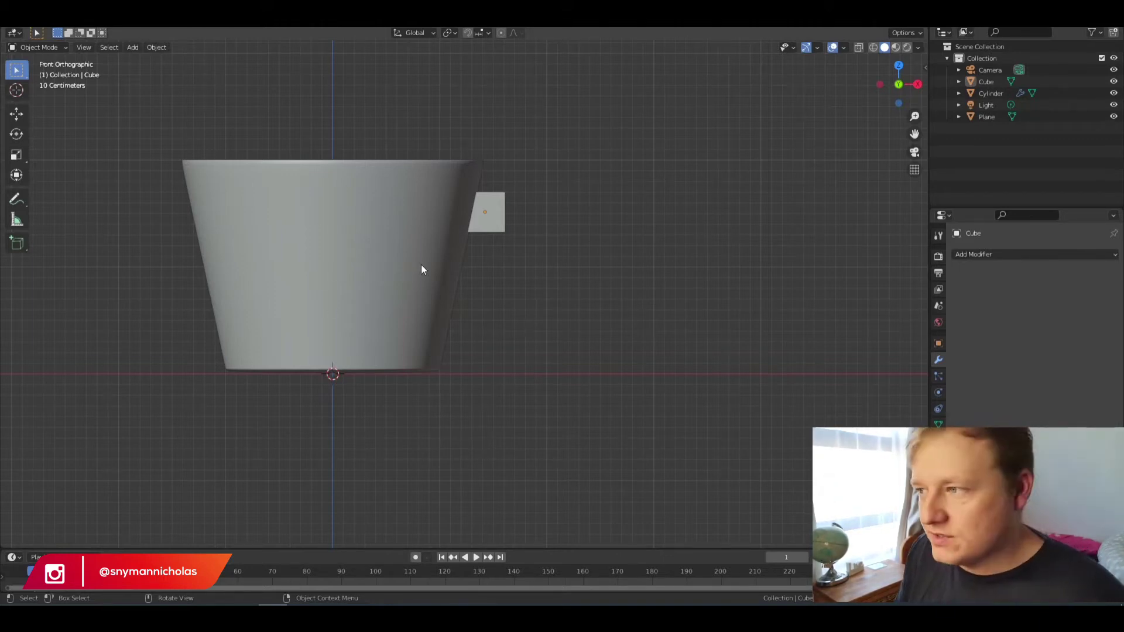
pyautogui.click(918, 84)
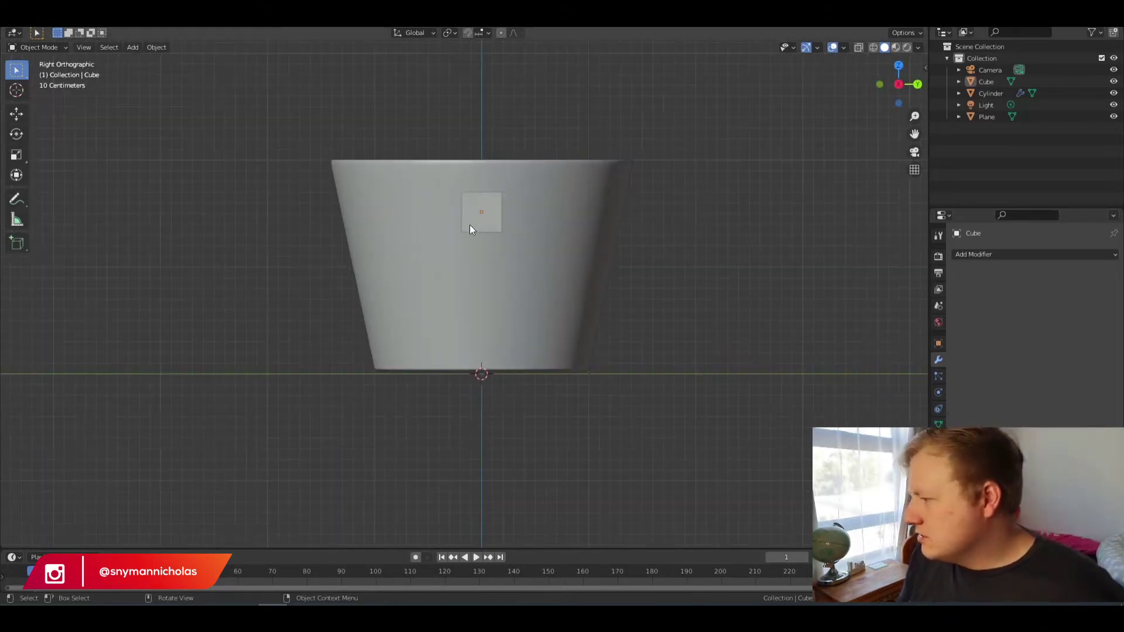
pyautogui.click(879, 84)
pyautogui.click(496, 219)
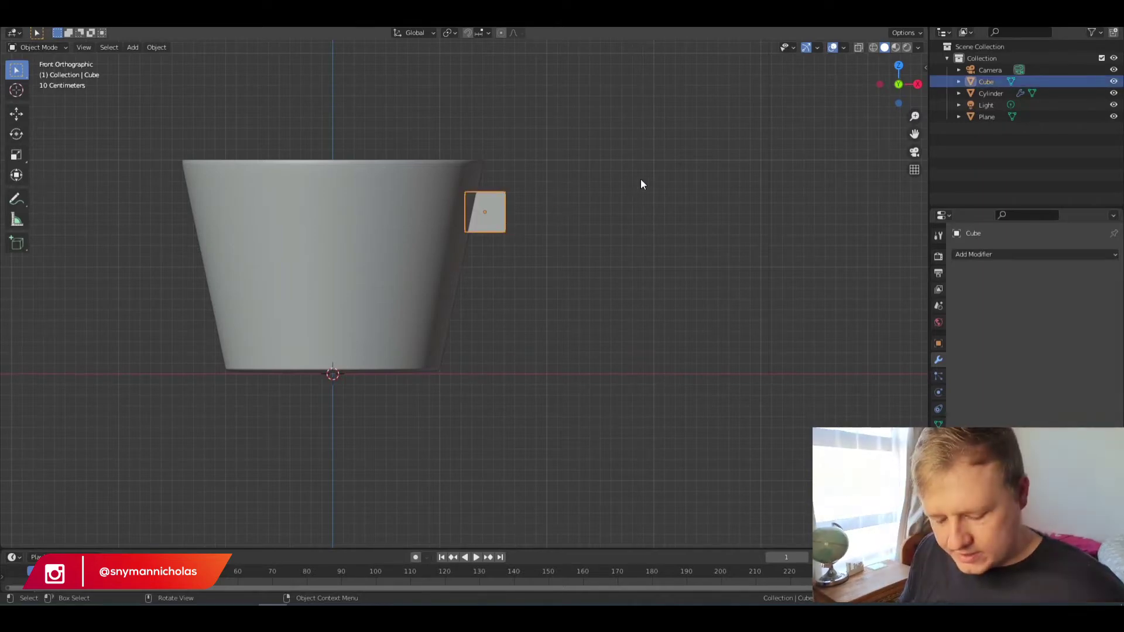
pyautogui.click(46, 47)
pyautogui.click(46, 73)
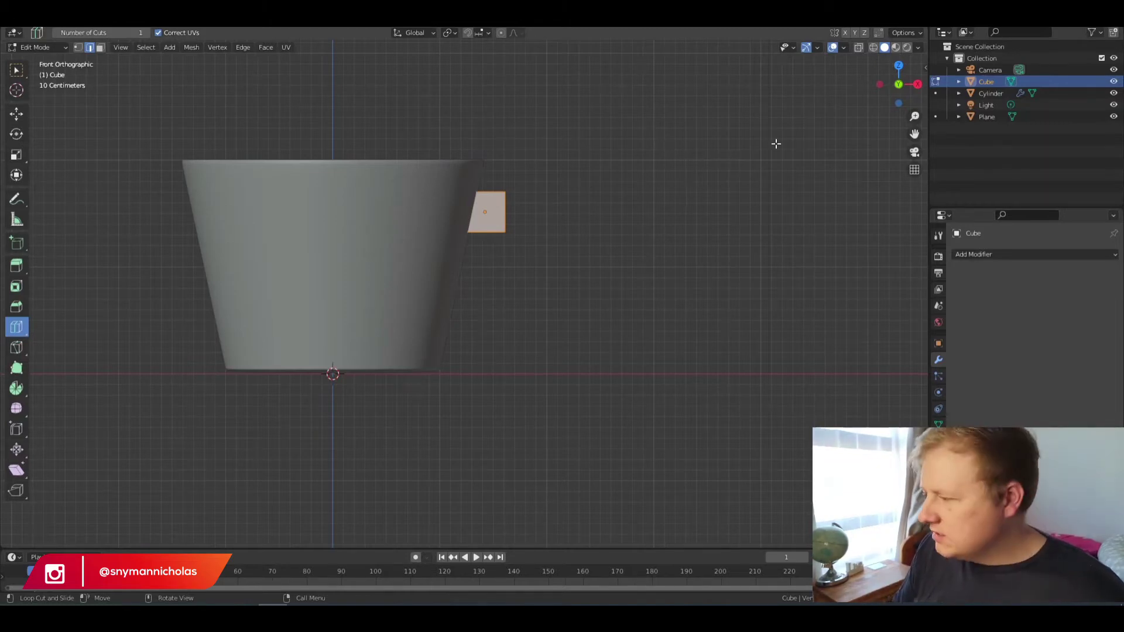
# Step: Scale the small cube's mesh to about 0.7 along the Z axis
pyautogui.press('s')
pyautogui.press('z')
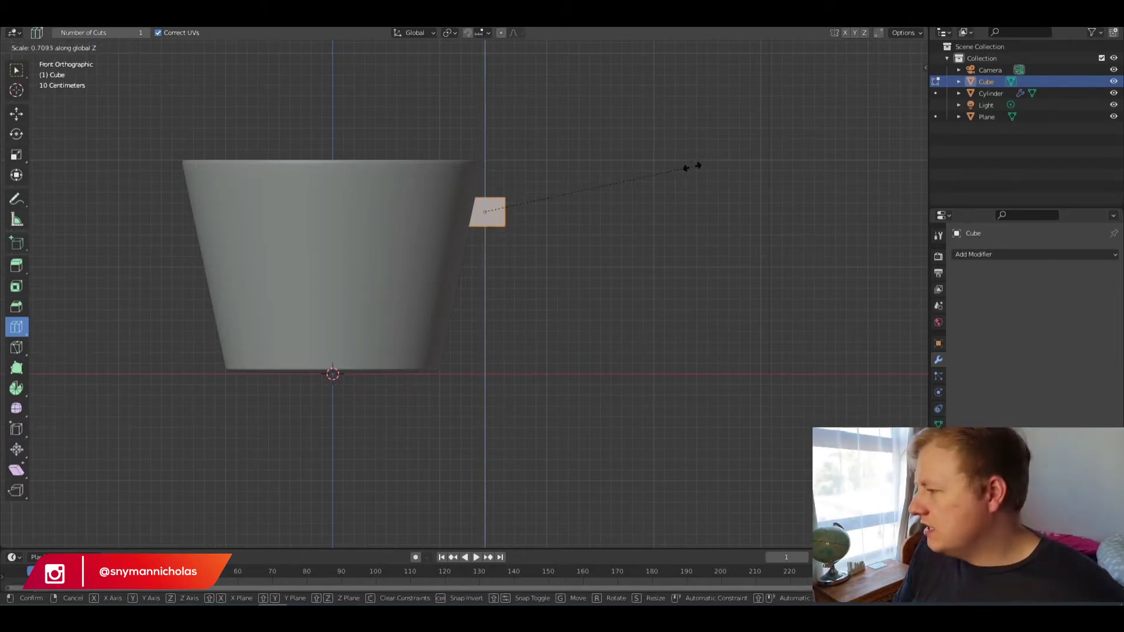
pyautogui.click(680, 169)
# Step: Extrude the cube's outward-facing face away from the cup in front view and rotate the new end to slant the segment downward
pyautogui.click(100, 47)
pyautogui.moveTo(509, 123); pyautogui.dragTo(76, 100, button='middle')
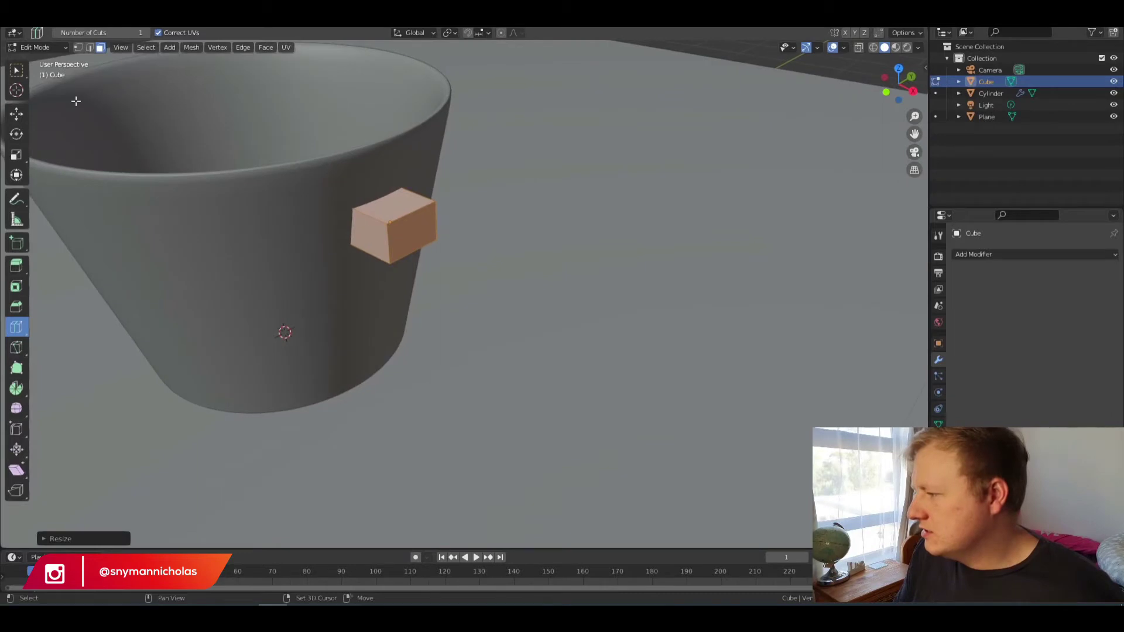
pyautogui.click(16, 71)
pyautogui.click(409, 229)
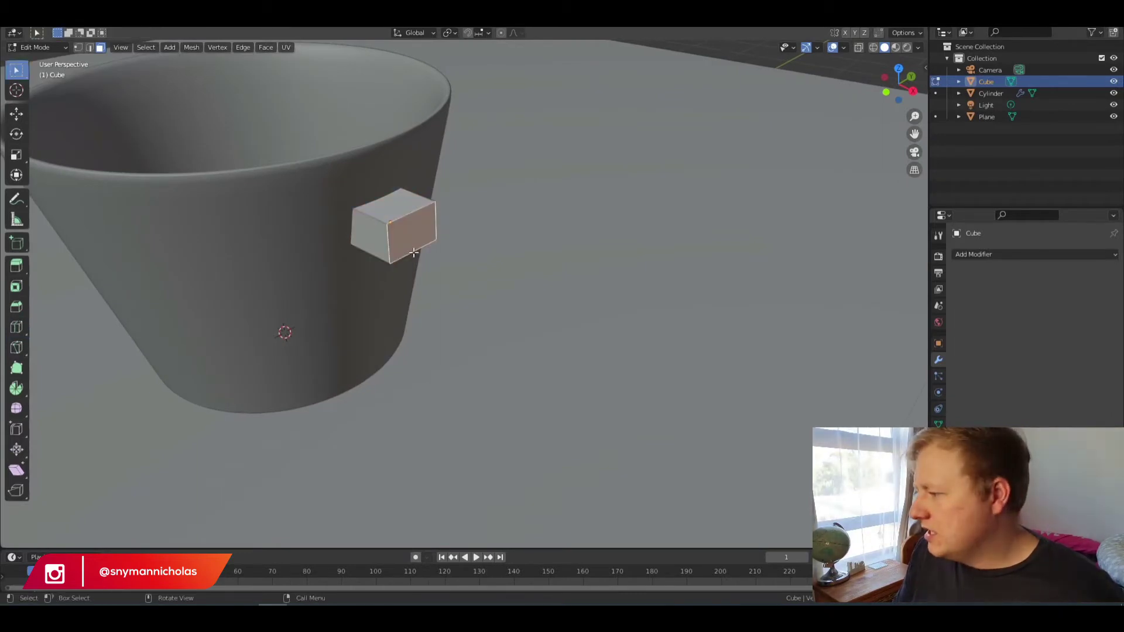
pyautogui.moveTo(409, 228); pyautogui.dragTo(413, 194, button='middle')
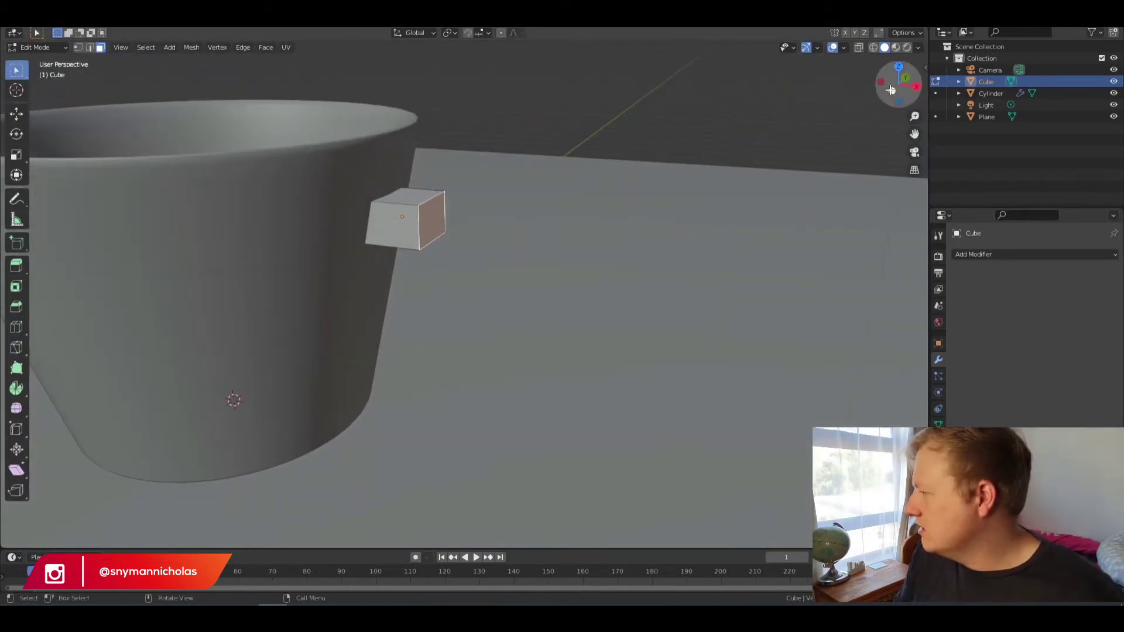
pyautogui.click(890, 90)
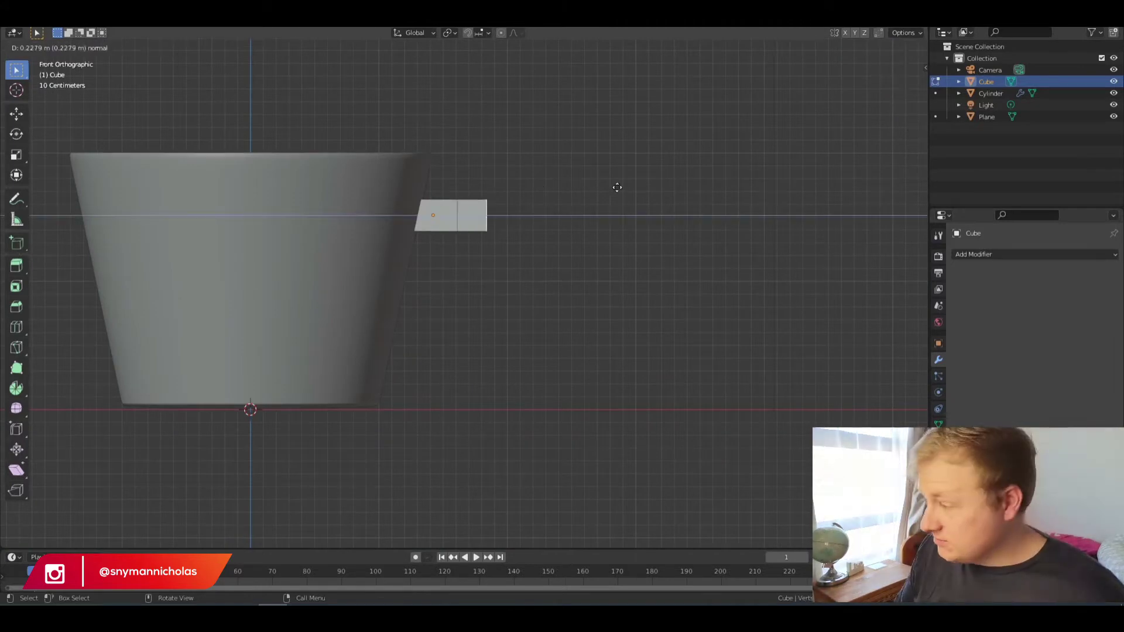
pyautogui.press('e')
pyautogui.click(601, 236)
pyautogui.press('r')
pyautogui.click(661, 367)
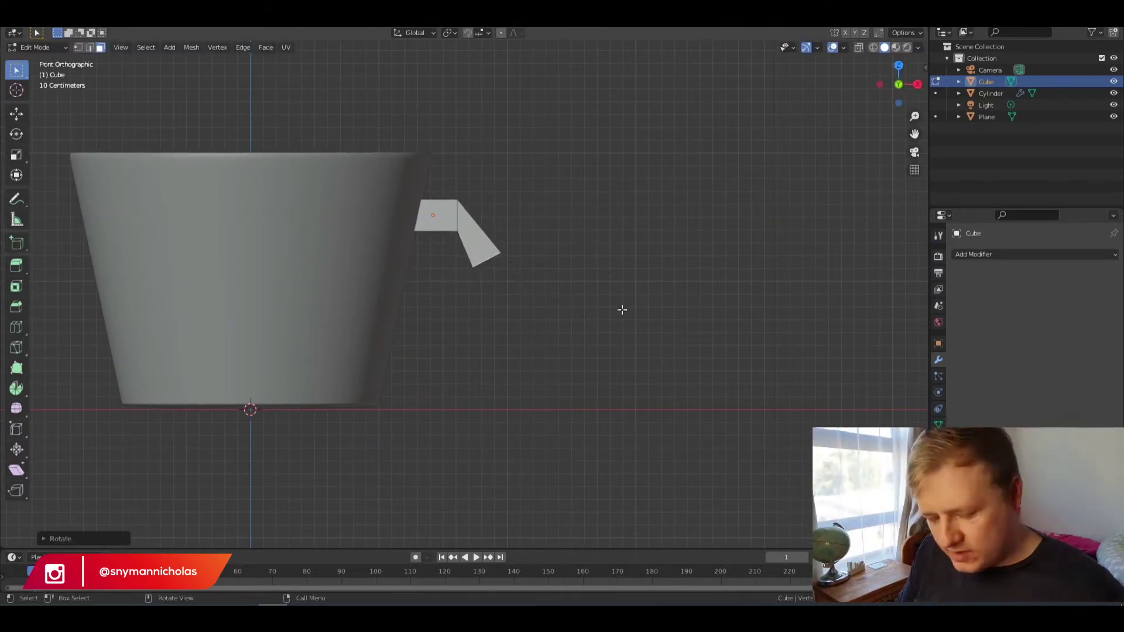
# Step: Extrude a second handle segment, move its end face downward, and rotate that face toward the cup's lower wall
pyautogui.press('e')
pyautogui.click(615, 361)
pyautogui.press('g')
pyautogui.click(592, 363)
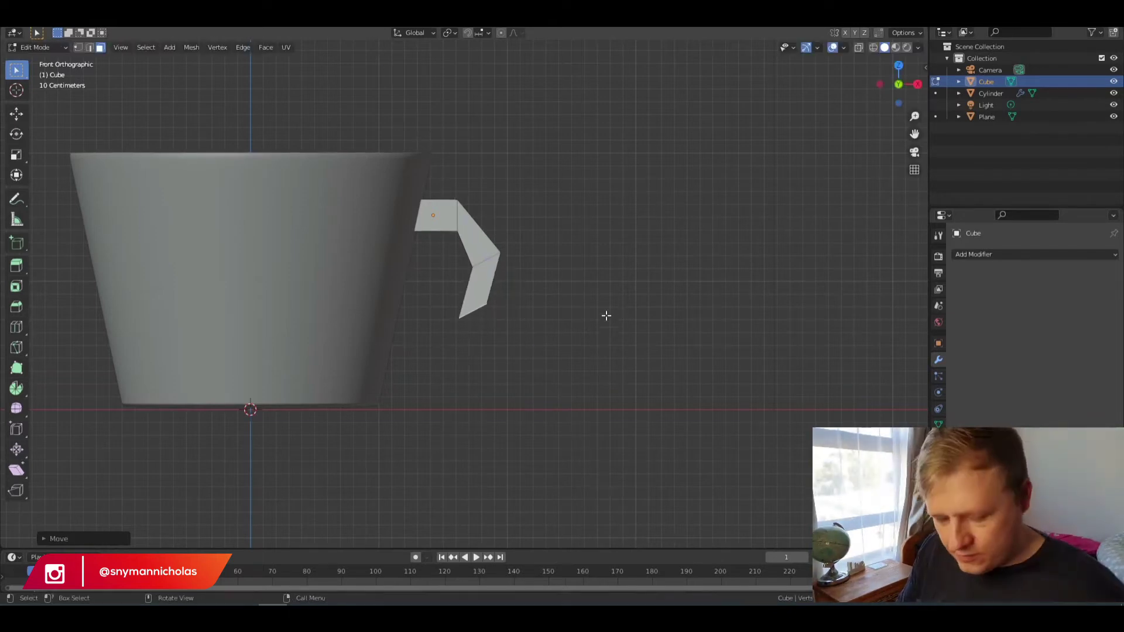
pyautogui.press('r')
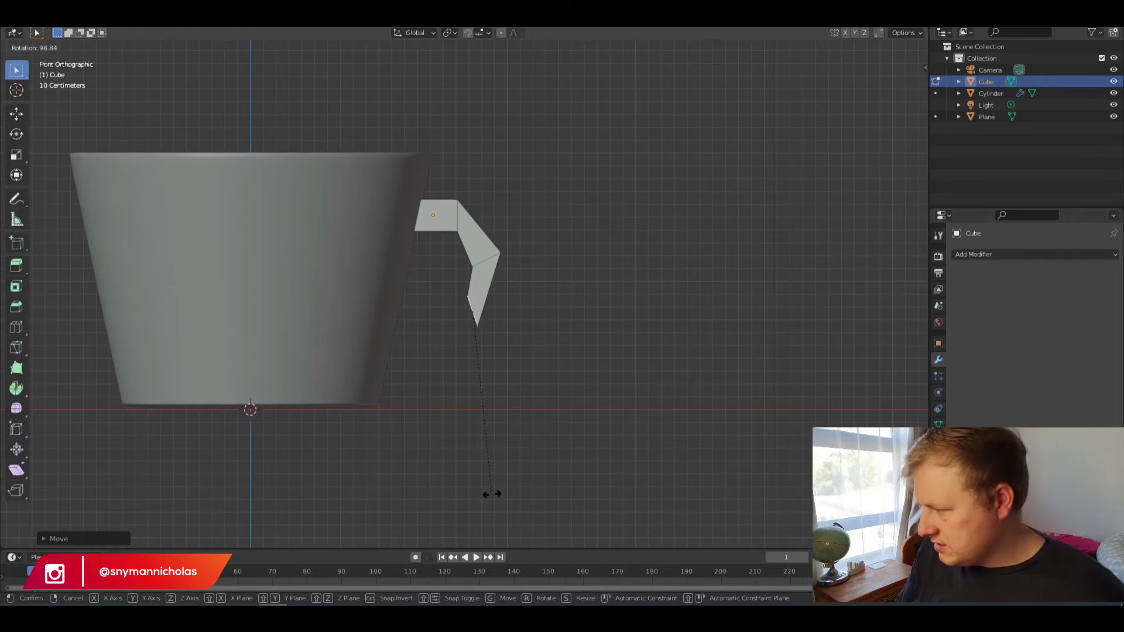
pyautogui.click(506, 485)
# Step: Extrude a third handle segment about 0.36 m back toward the cup and rotate its end face to angle toward the wall
pyautogui.press('e')
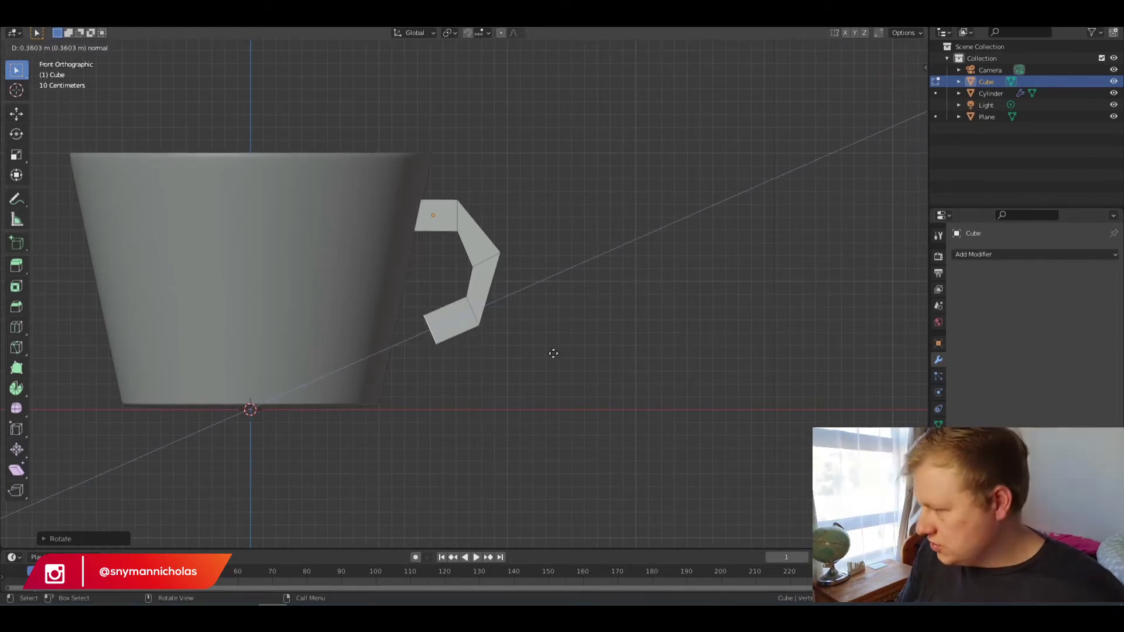
pyautogui.click(553, 353)
pyautogui.press('r')
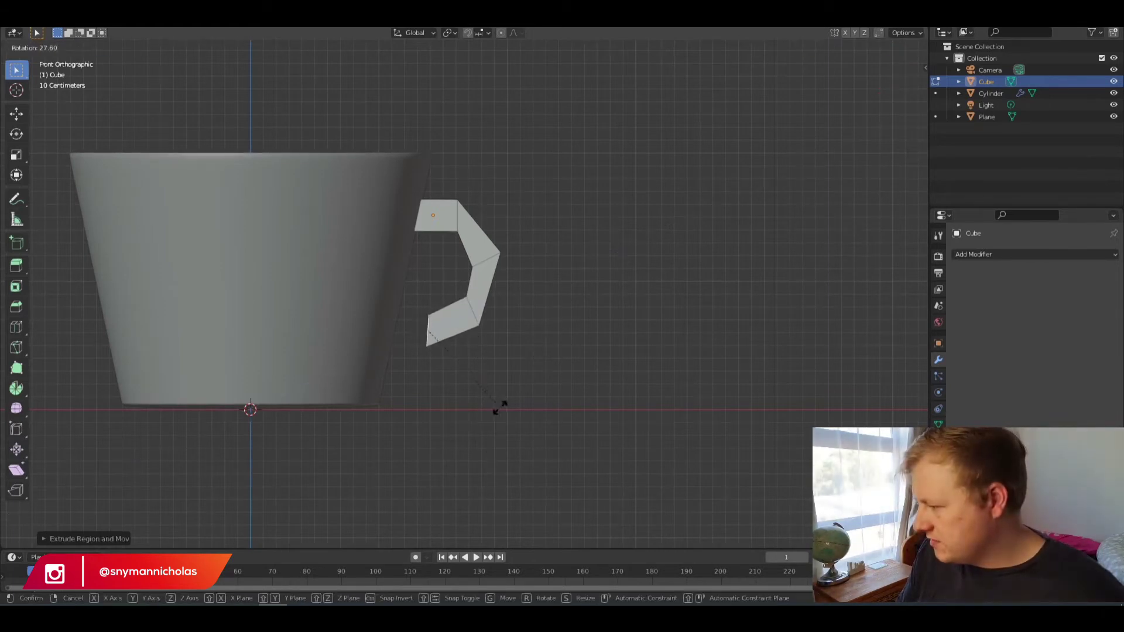
pyautogui.click(473, 411)
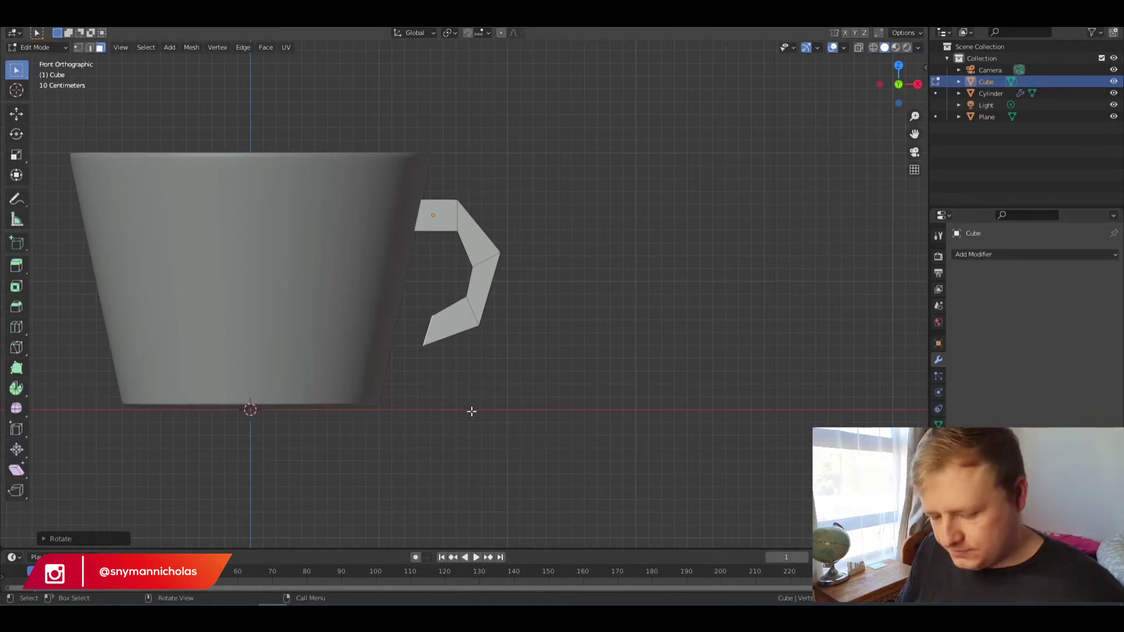
# Step: Extrude the last handle segment about 0.47 m into the cup's wall and return to Object Mode
pyautogui.press('c')
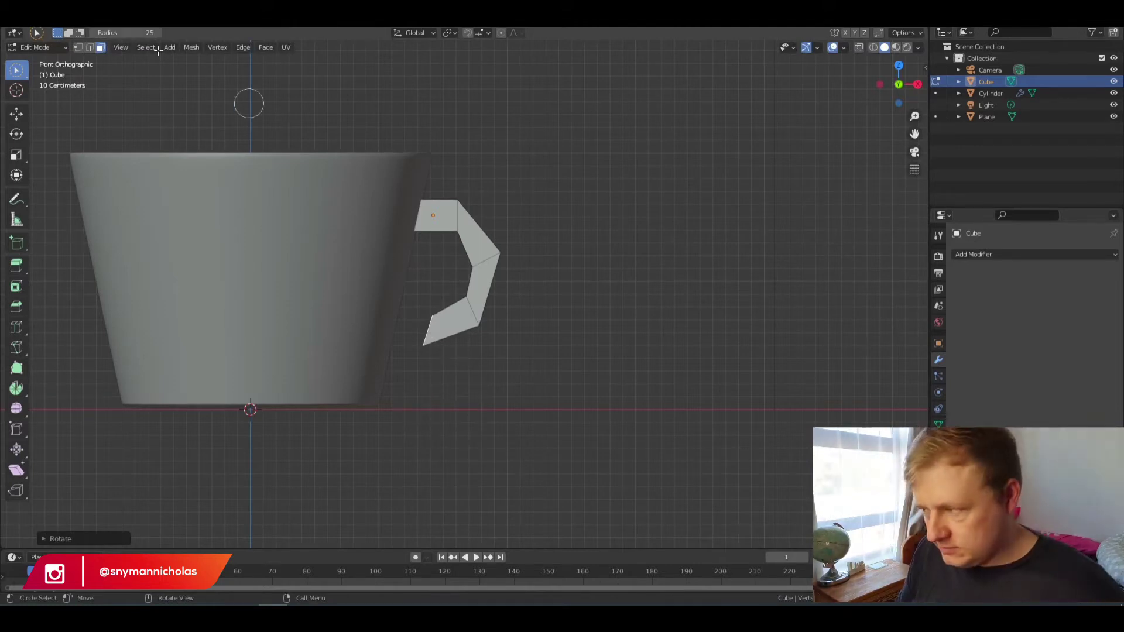
pyautogui.moveTo(20, 78); pyautogui.dragTo(58, 73)
pyautogui.press('e')
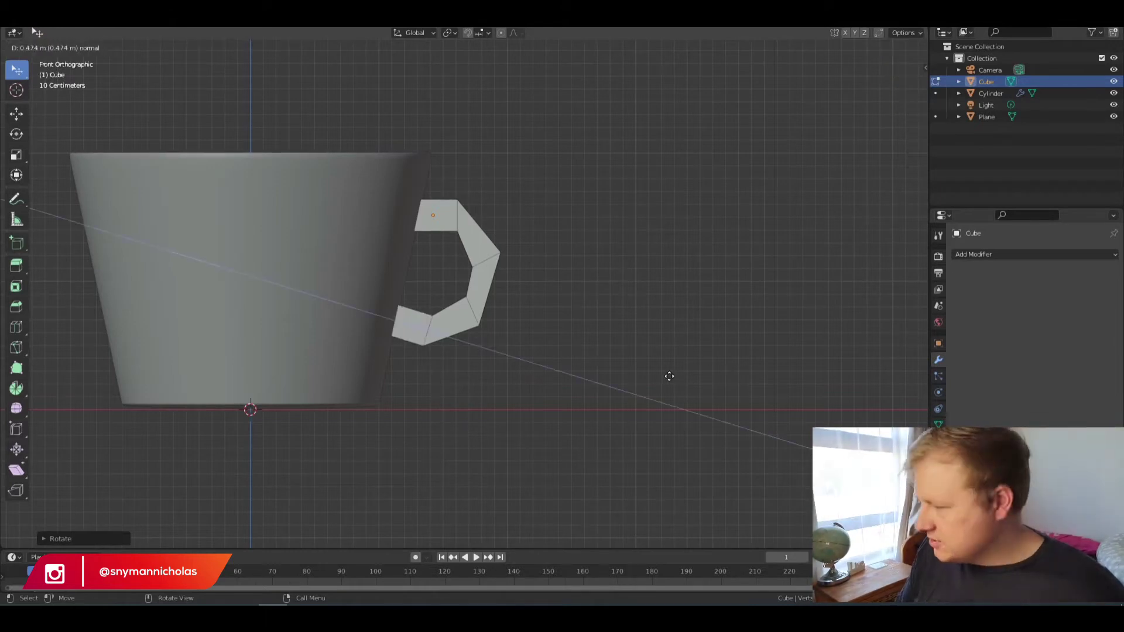
pyautogui.click(668, 376)
pyautogui.click(54, 50)
pyautogui.click(53, 66)
pyautogui.moveTo(398, 214); pyautogui.dragTo(409, 305, button='middle')
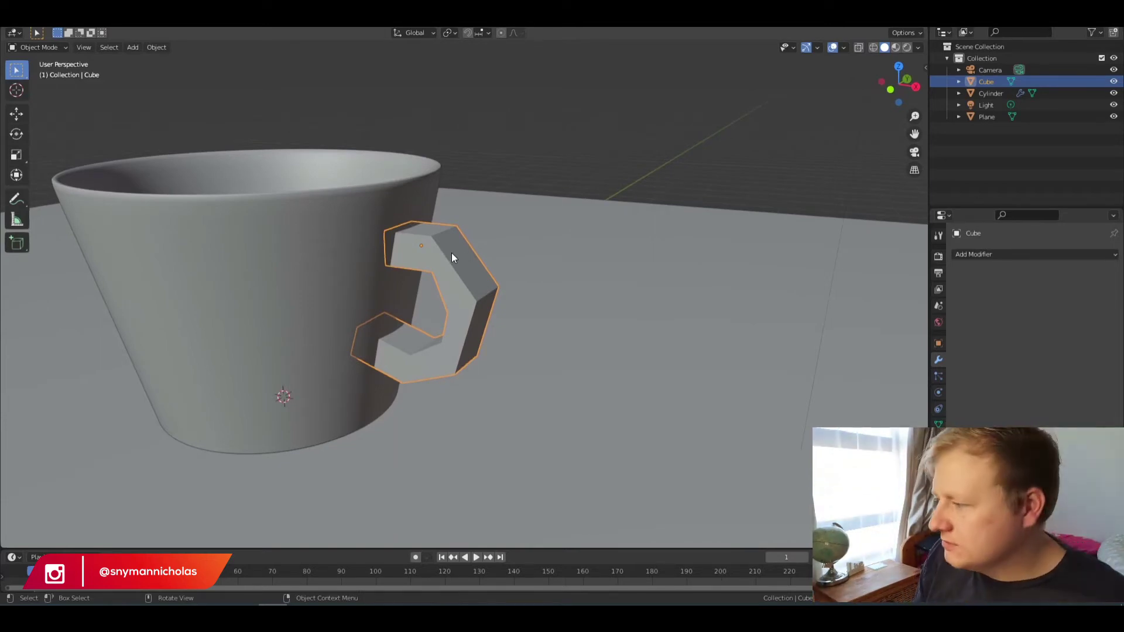
pyautogui.moveTo(409, 305); pyautogui.dragTo(657, 284, button='middle')
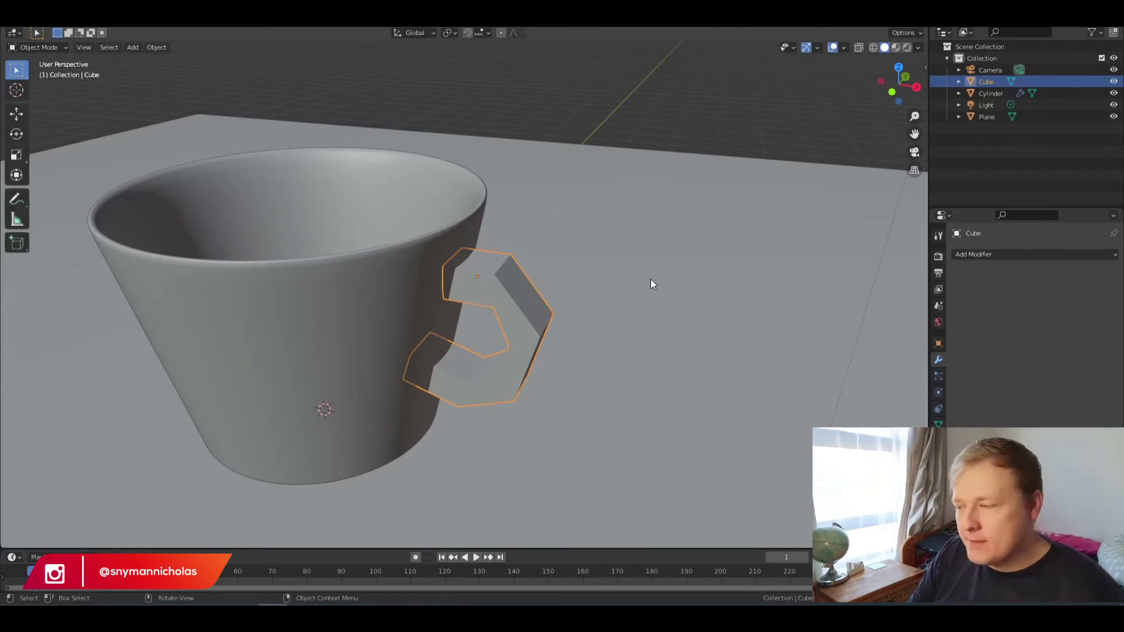
# Step: Add a Subdivision Surface modifier to the handle
pyautogui.click(974, 255)
pyautogui.click(895, 467)
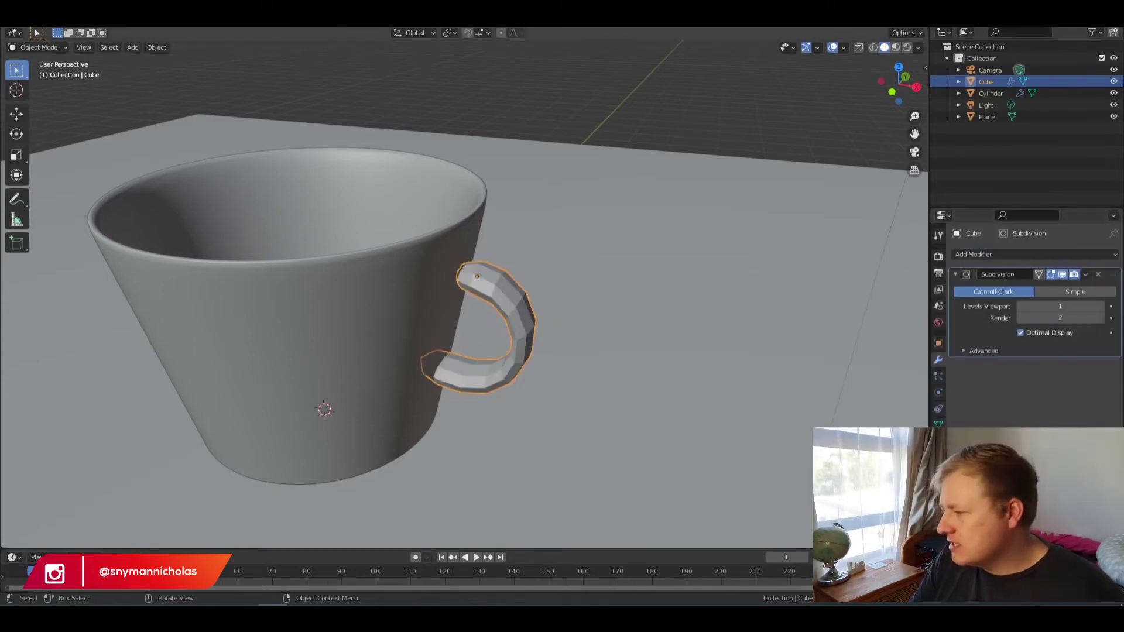
pyautogui.scroll(2, 483, 352)
pyautogui.moveTo(483, 399); pyautogui.dragTo(461, 257, button='middle')
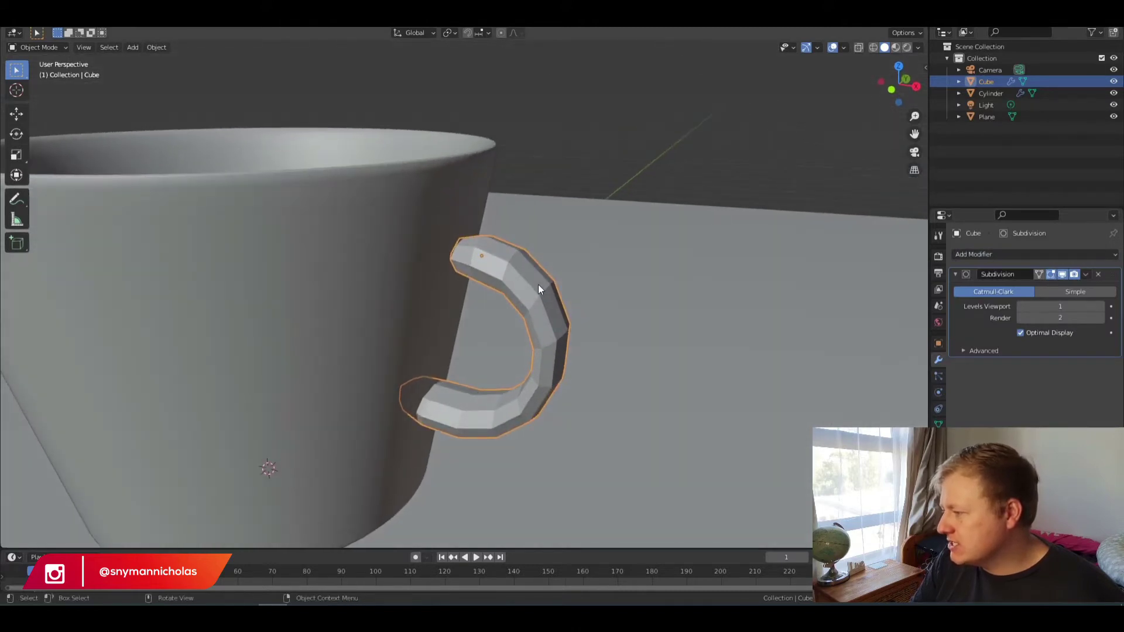
# Step: Shade the handle smooth and set its viewport subdivision level to 2
pyautogui.click(504, 259)
pyautogui.rightClick(504, 259)
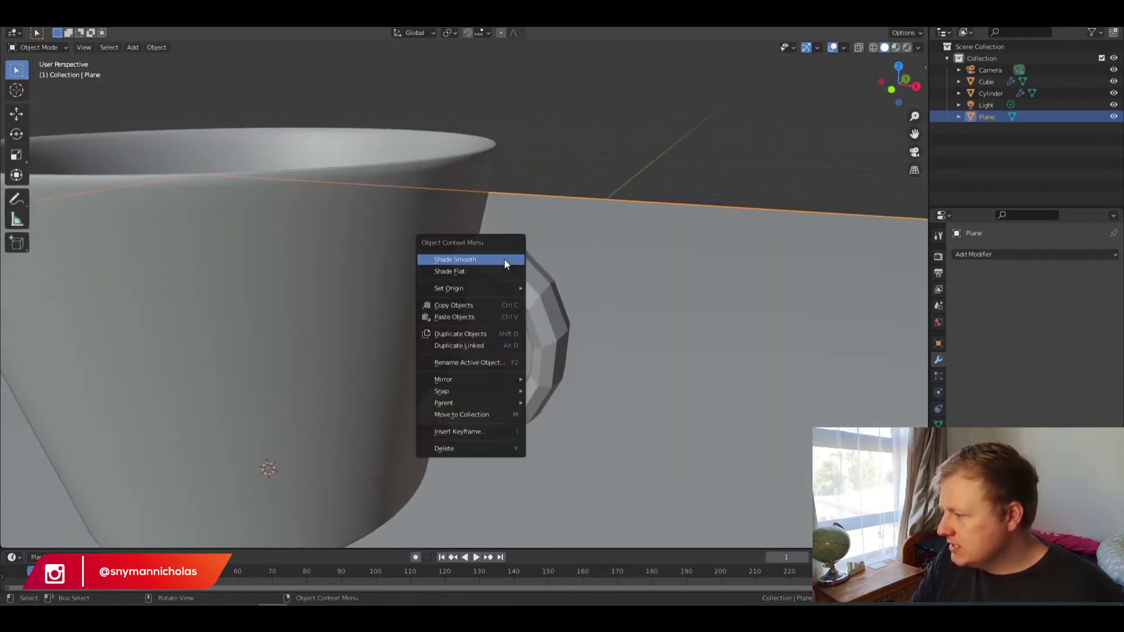
pyautogui.click(516, 272)
pyautogui.rightClick(515, 271)
pyautogui.click(515, 272)
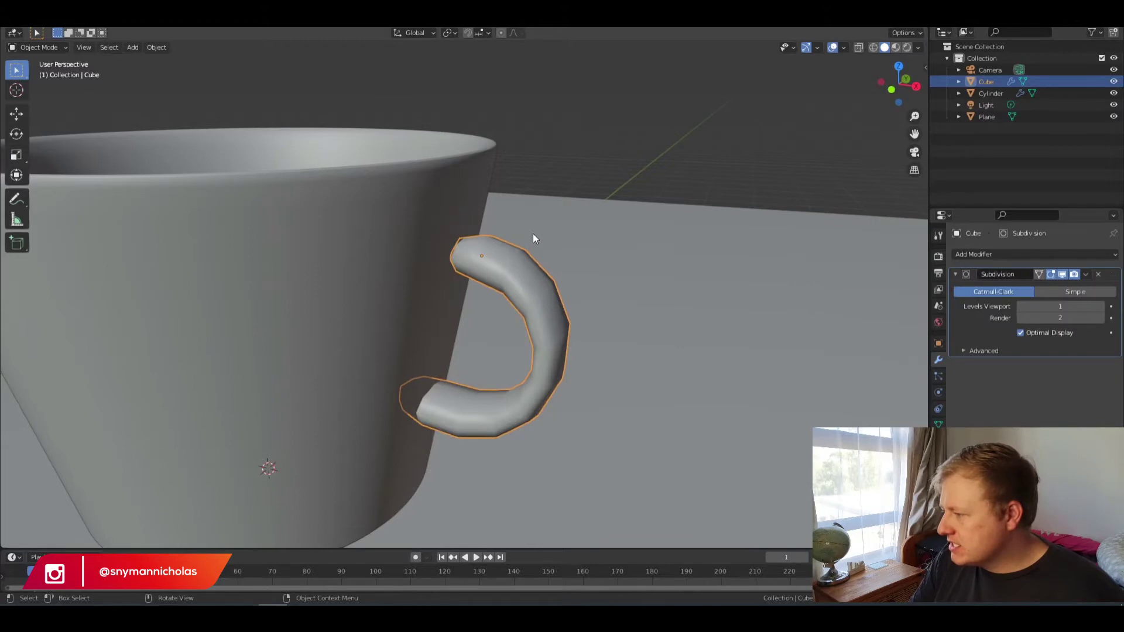
pyautogui.click(1101, 307)
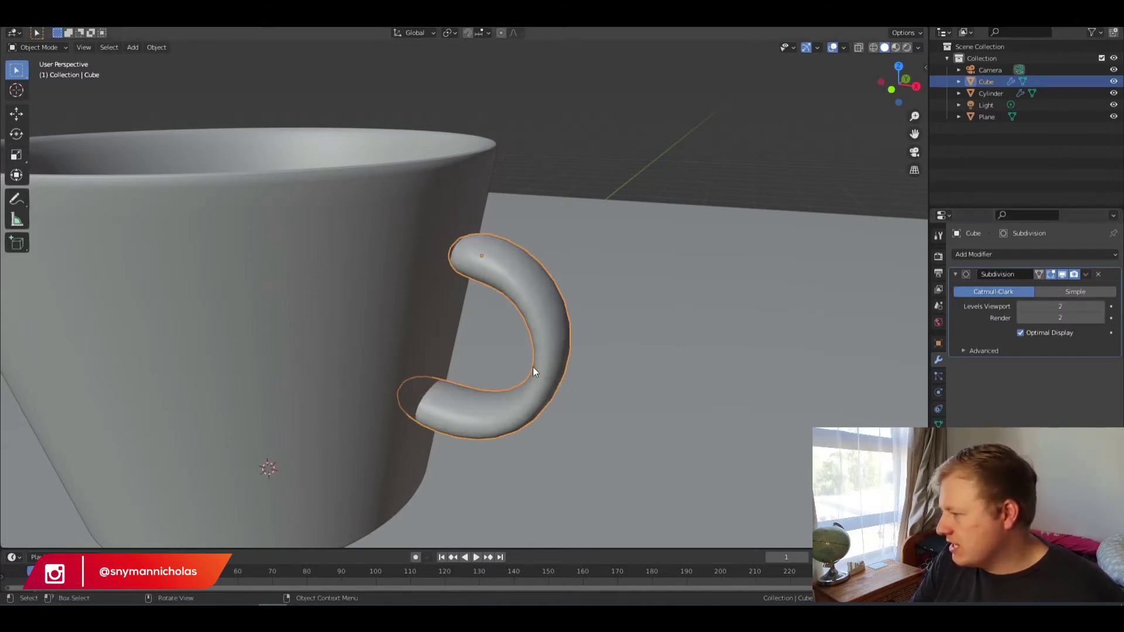
pyautogui.scroll(-3, 533, 366)
pyautogui.moveTo(540, 386); pyautogui.dragTo(646, 268, button='middle')
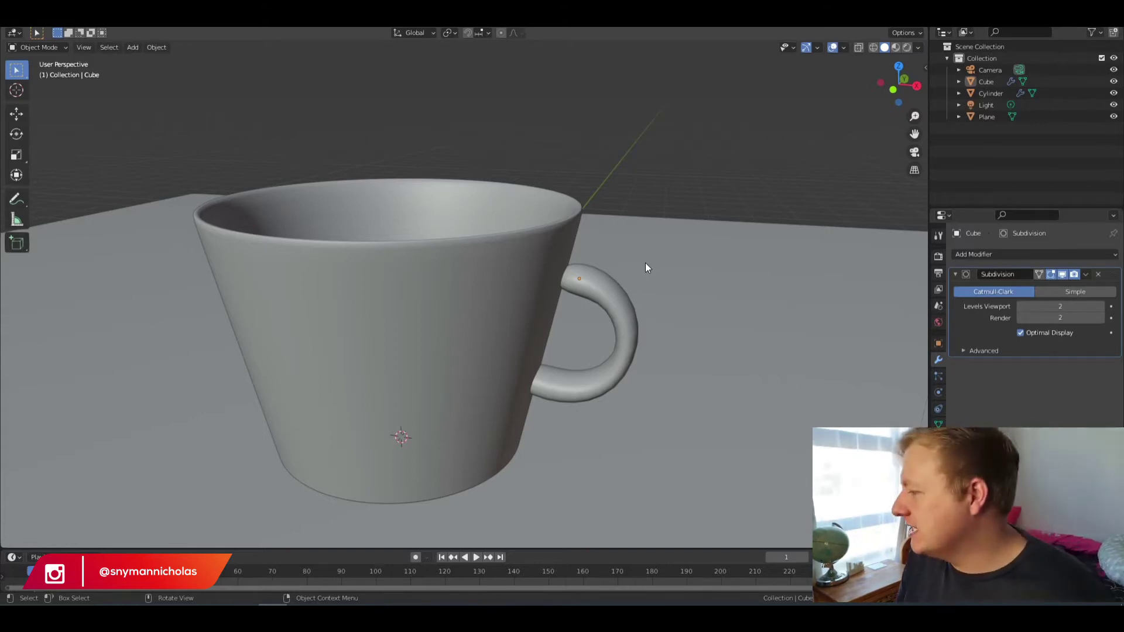
# Step: In back view, rotate the handle about 9.5° to pull its lower end out of the cup's interior
pyautogui.moveTo(634, 350); pyautogui.dragTo(588, 279, button='middle')
pyautogui.scroll(-4, 588, 279)
pyautogui.moveTo(547, 329); pyautogui.dragTo(437, 387, button='middle')
pyautogui.scroll(3, 360, 315)
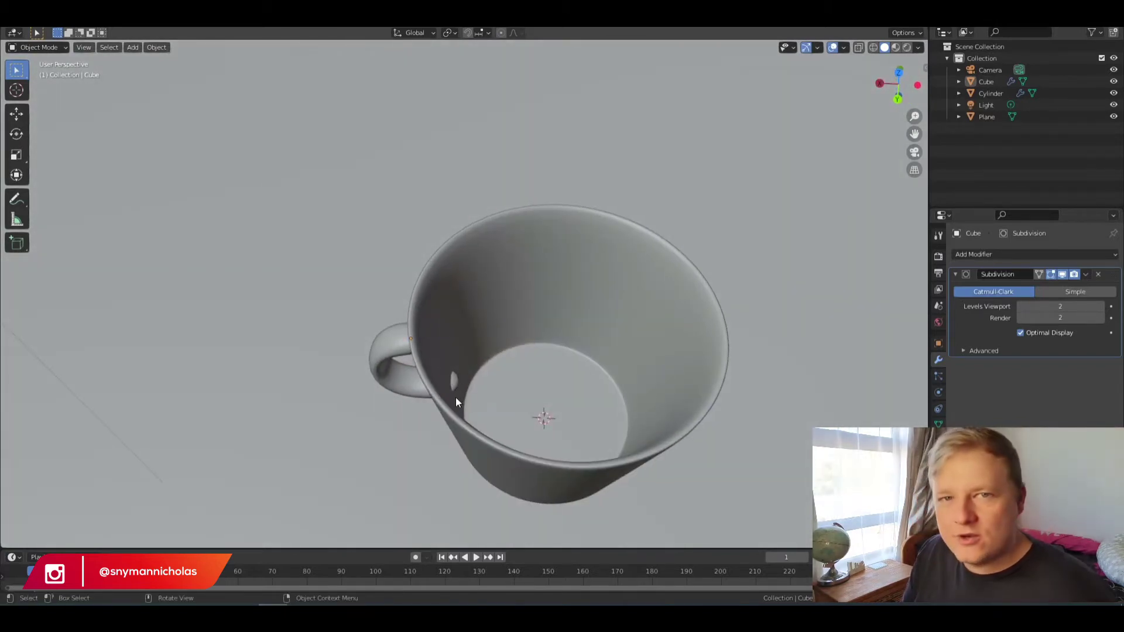
pyautogui.scroll(3, 409, 425)
pyautogui.click(293, 389)
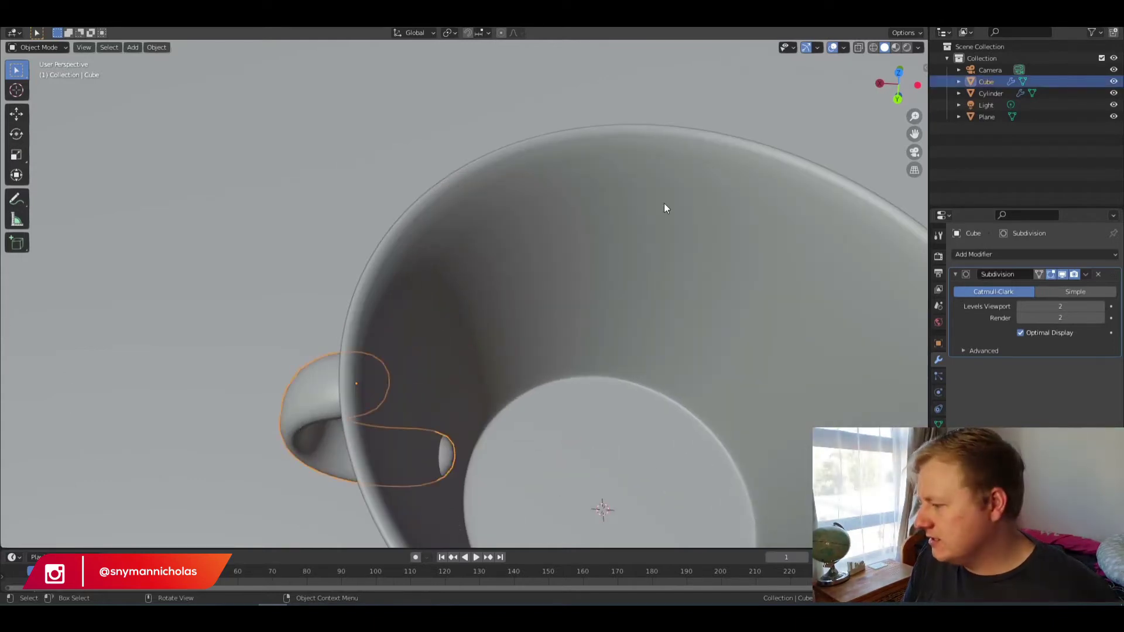
pyautogui.click(898, 99)
pyautogui.scroll(2, 433, 377)
pyautogui.keyDown('shift'); pyautogui.moveTo(433, 377); pyautogui.dragTo(480, 50, button='middle'); pyautogui.keyUp('shift')
pyautogui.scroll(-2, 483, 131)
pyautogui.press('r')
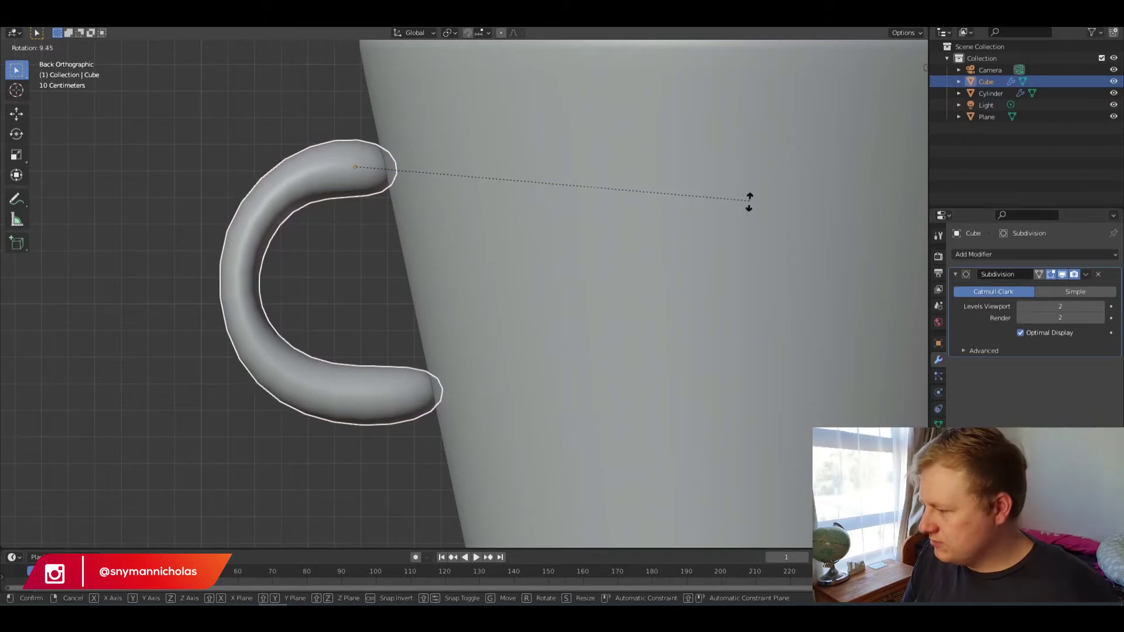
pyautogui.click(748, 201)
pyautogui.moveTo(748, 201); pyautogui.dragTo(651, 276, button='middle')
pyautogui.scroll(-10, 677, 261)
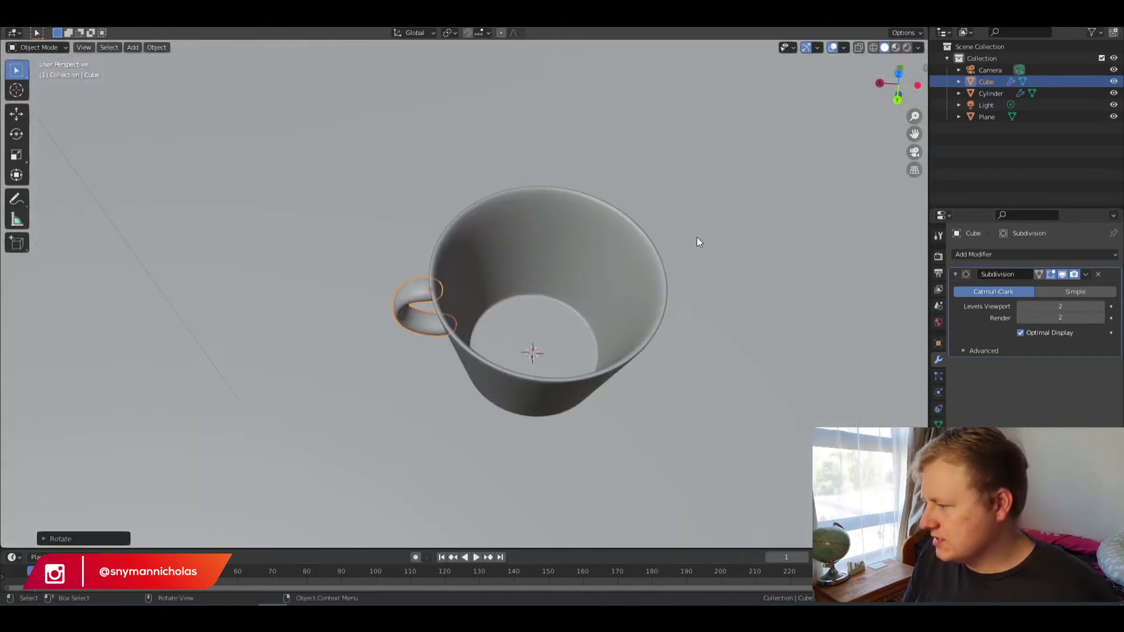
# Step: Deselect the handle and inspect the cup's interior, outer wall and handle joints from several angles
pyautogui.moveTo(497, 322); pyautogui.dragTo(638, 181, button='middle')
pyautogui.click(638, 175)
pyautogui.moveTo(480, 252); pyautogui.dragTo(504, 269, button='middle')
pyautogui.keyDown('shift'); pyautogui.moveTo(523, 263); pyautogui.dragTo(528, 335, button='middle'); pyautogui.keyUp('shift')
pyautogui.scroll(4, 528, 335)
pyautogui.moveTo(486, 430); pyautogui.dragTo(658, 140, button='middle')
pyautogui.scroll(-3, 595, 391)
pyautogui.scroll(3, 487, 413)
pyautogui.keyDown('shift'); pyautogui.moveTo(487, 413); pyautogui.dragTo(471, 346, button='middle'); pyautogui.keyUp('shift')
pyautogui.keyDown('shift'); pyautogui.moveTo(459, 404); pyautogui.dragTo(484, 395, button='middle'); pyautogui.keyUp('shift')
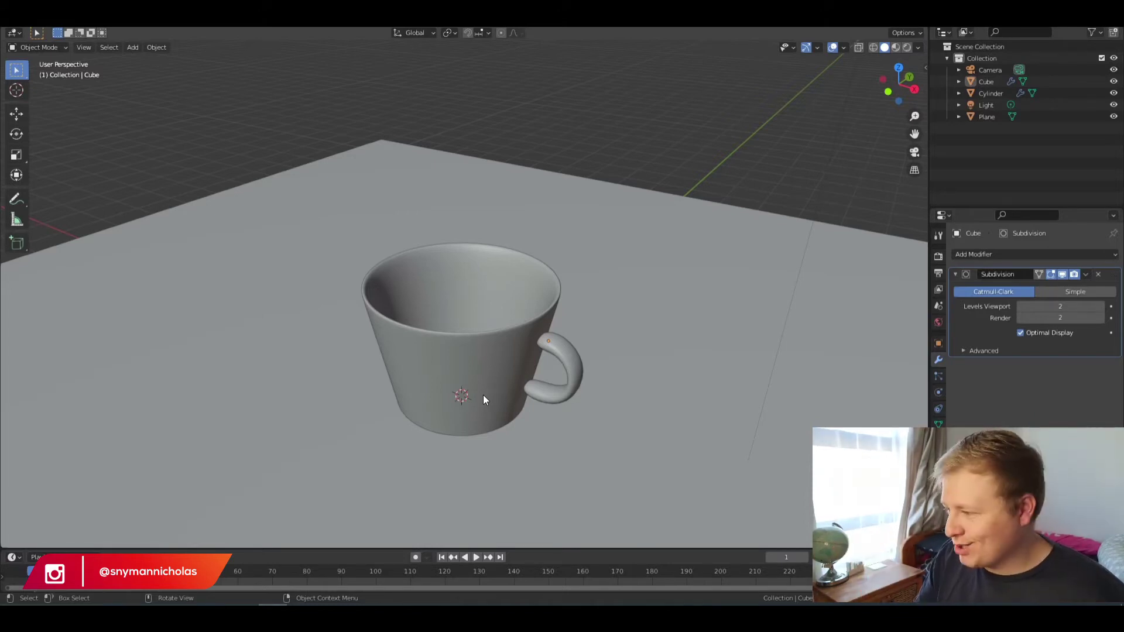
pyautogui.scroll(-1, 237, 303)
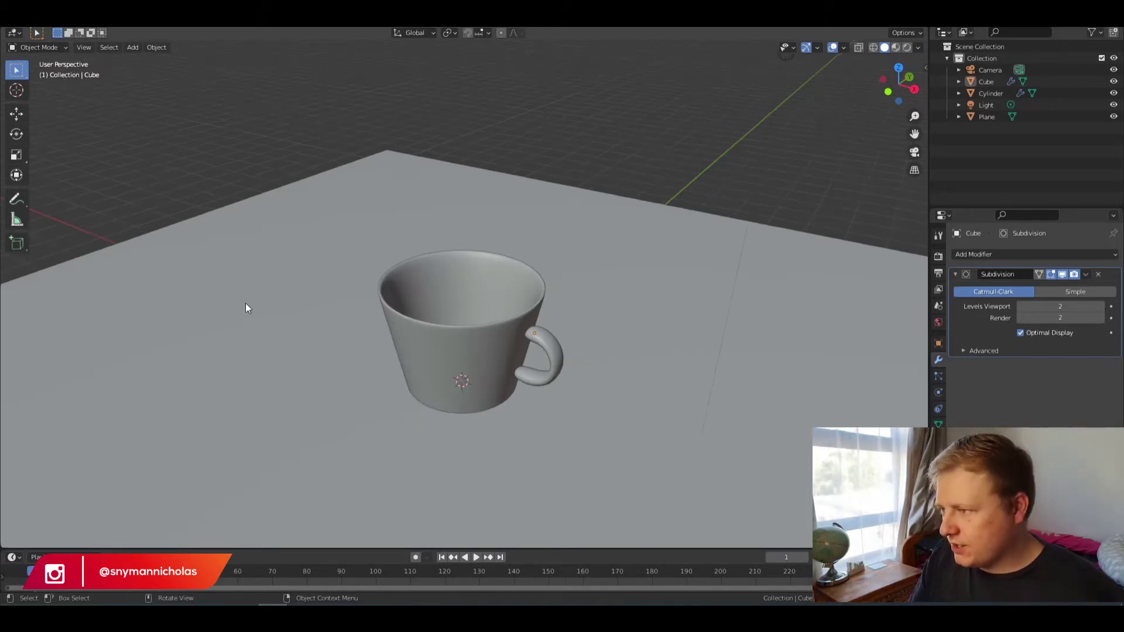
# Step: Add a torus with a major radius of 1.6 m and a minor radius of 0.76 m, and shade it smooth
pyautogui.hotkey('shift', 'a')
pyautogui.moveTo(368, 160)
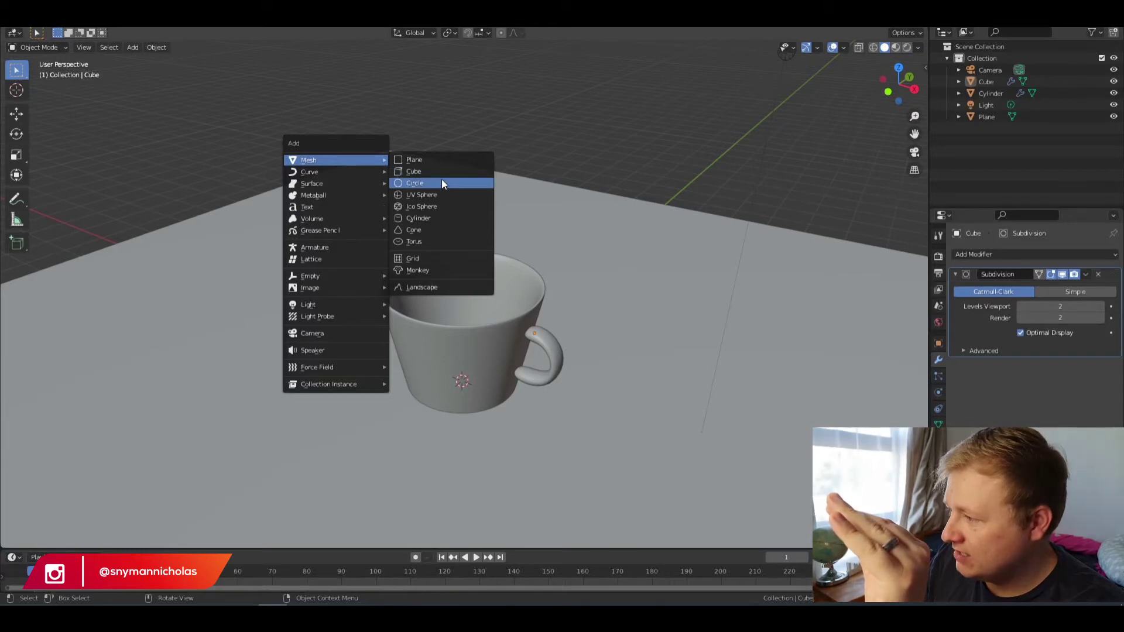
pyautogui.click(440, 242)
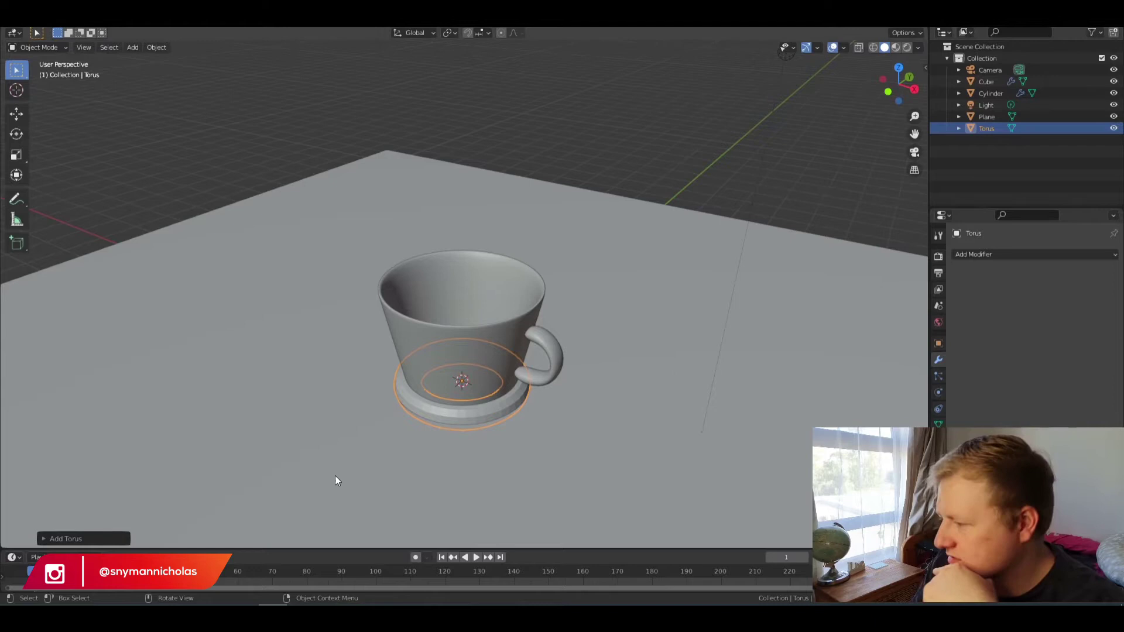
pyautogui.click(43, 539)
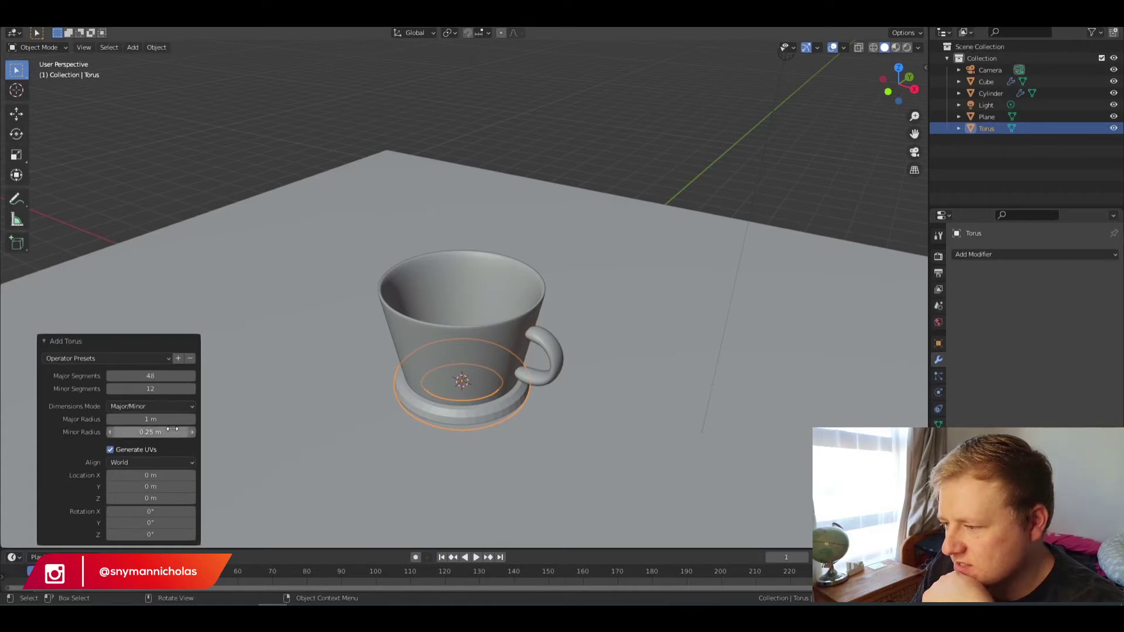
pyautogui.moveTo(169, 419); pyautogui.dragTo(226, 419)
pyautogui.moveTo(151, 432); pyautogui.dragTo(196, 432)
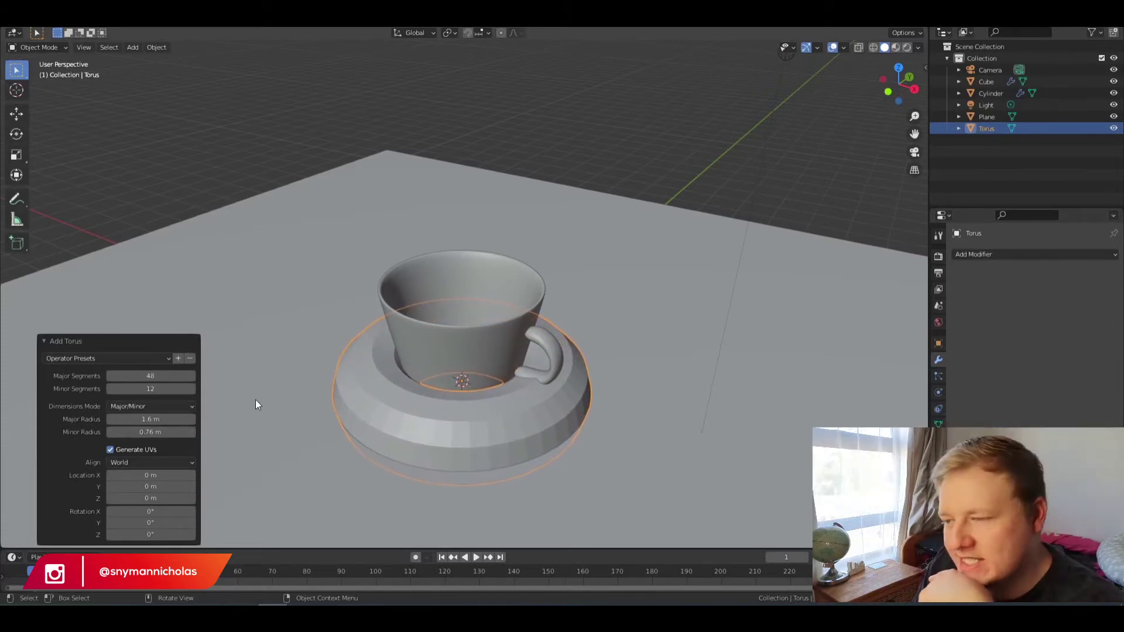
pyautogui.rightClick(394, 389)
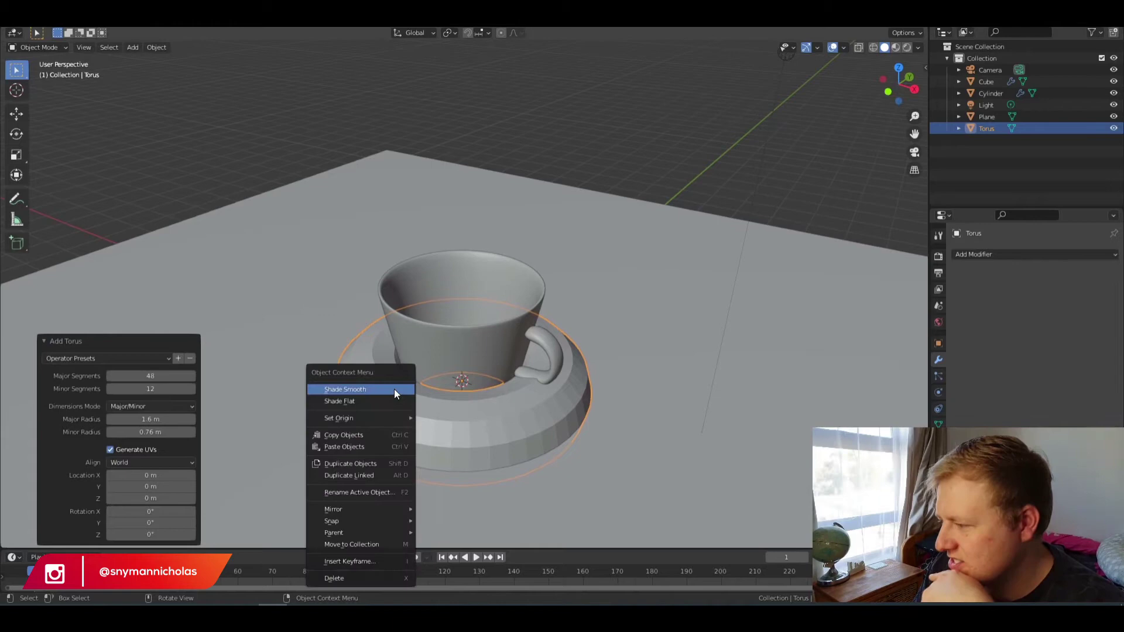
pyautogui.click(394, 389)
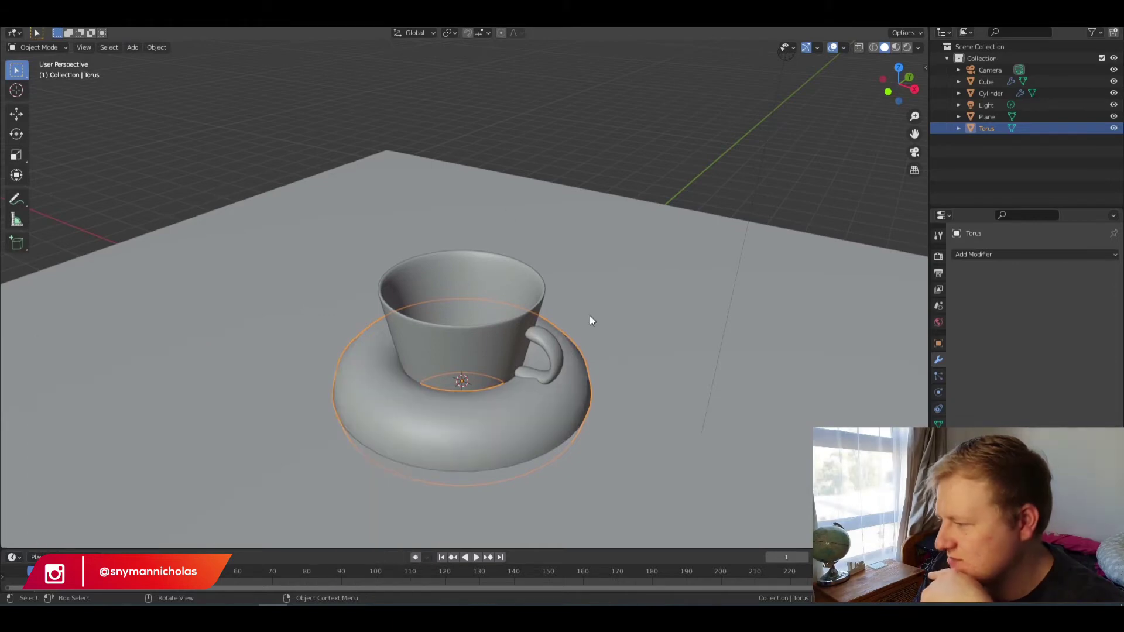
# Step: In right view, move the torus about 3.53 m along negative Y and 0.77 m up to rest on the ground beside the cup
pyautogui.click(914, 89)
pyautogui.press('g')
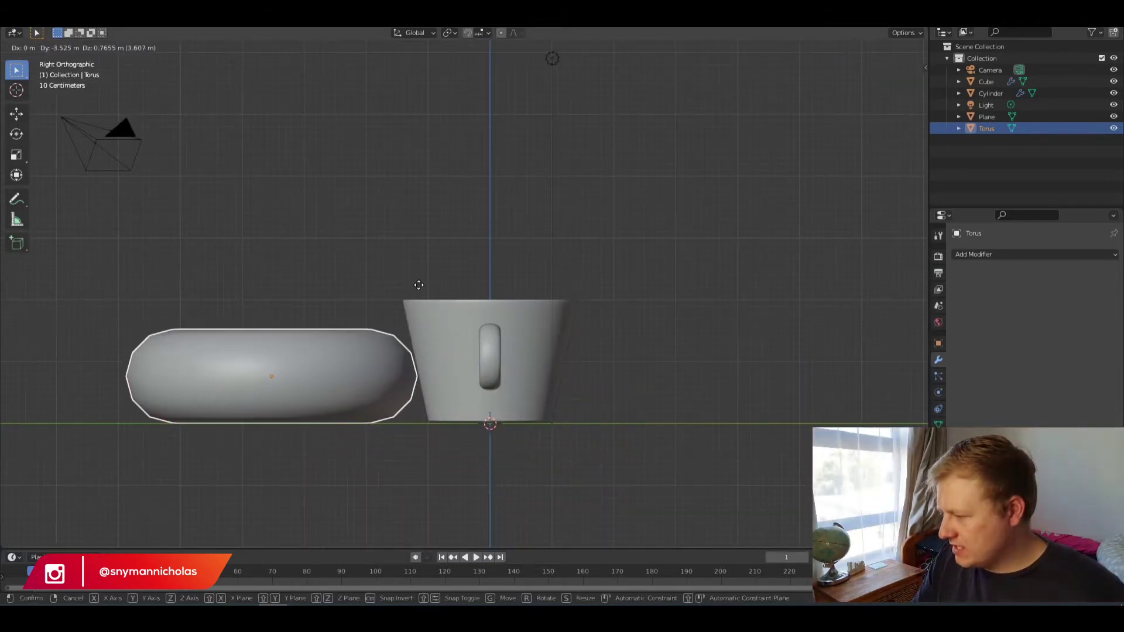
pyautogui.click(410, 290)
pyautogui.moveTo(381, 283); pyautogui.dragTo(435, 356, button='middle')
pyautogui.scroll(-5, 434, 356)
pyautogui.moveTo(512, 399); pyautogui.dragTo(429, 356, button='middle')
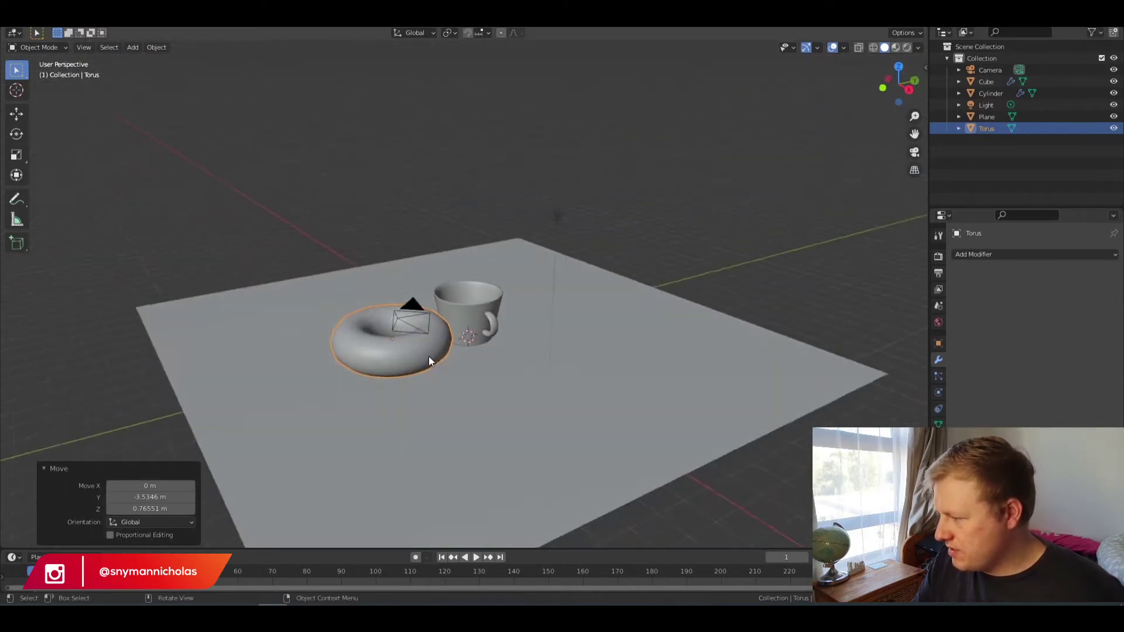
# Step: Scale the torus down uniformly to 0.658 of its size so it suits the cup
pyautogui.scroll(5, 427, 356)
pyautogui.moveTo(414, 407); pyautogui.dragTo(659, 275, button='middle')
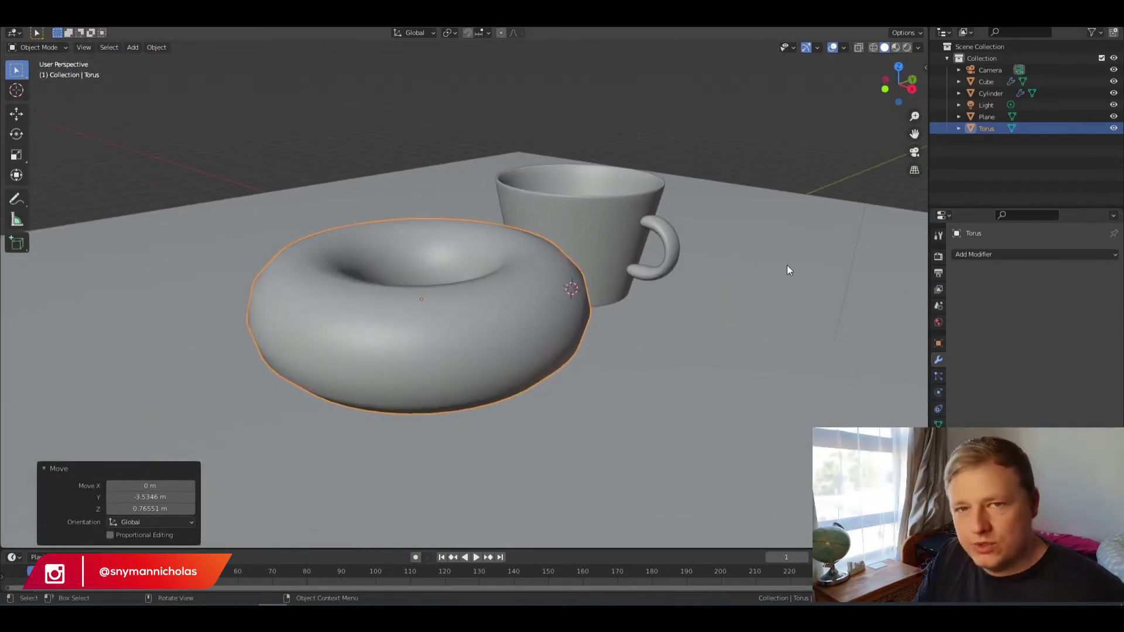
pyautogui.press('s')
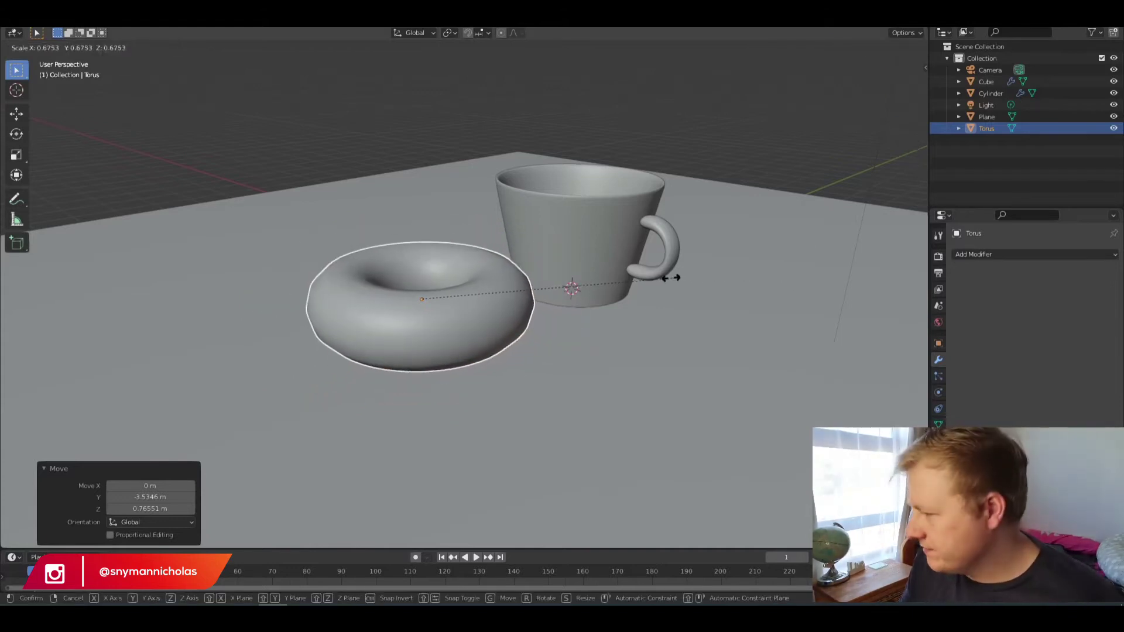
pyautogui.click(615, 281)
# Step: In right view, move the torus about 0.34 m along Y and 0.26 m down to rest on the ground beside the cup
pyautogui.moveTo(615, 286); pyautogui.dragTo(924, 70, button='middle')
pyautogui.click(906, 84)
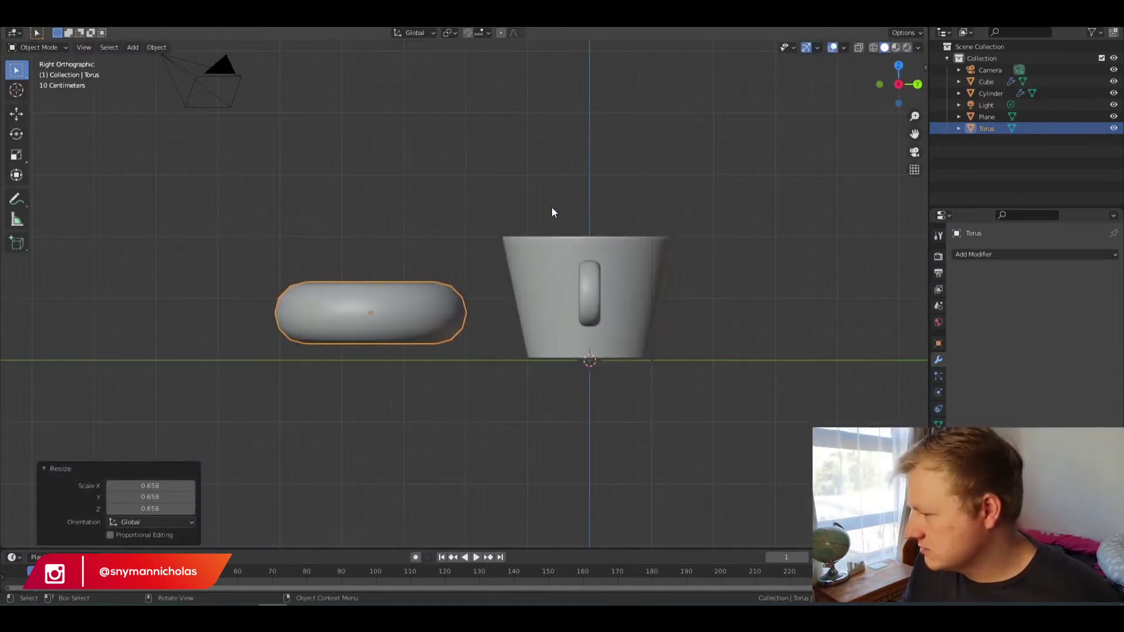
pyautogui.press('g')
pyautogui.click(492, 240)
pyautogui.moveTo(455, 238); pyautogui.dragTo(503, 358, button='middle')
# Step: Add a Subdivision Surface modifier with viewport level 1 to the torus and apply it
pyautogui.click(1010, 255)
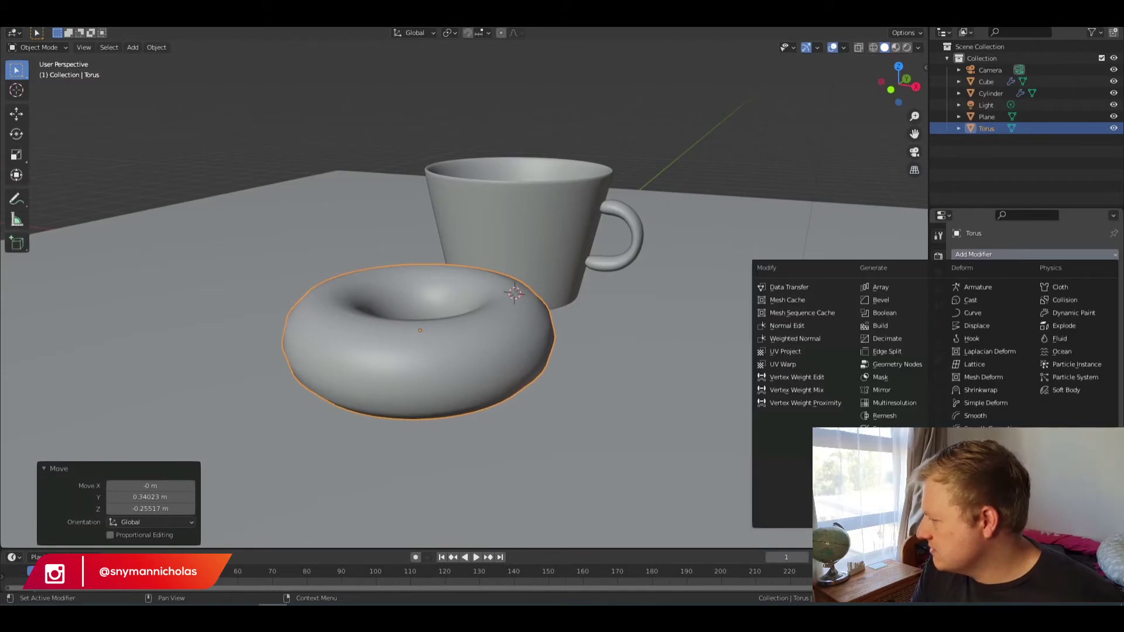
pyautogui.click(898, 467)
pyautogui.moveTo(582, 297); pyautogui.dragTo(495, 229, button='middle')
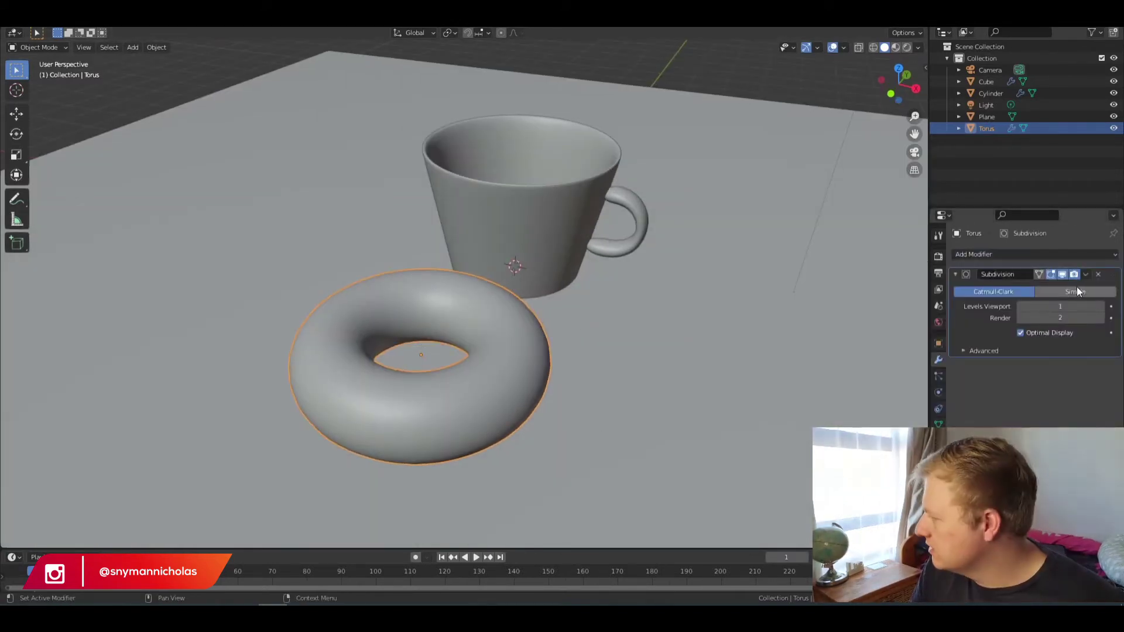
pyautogui.click(1090, 274)
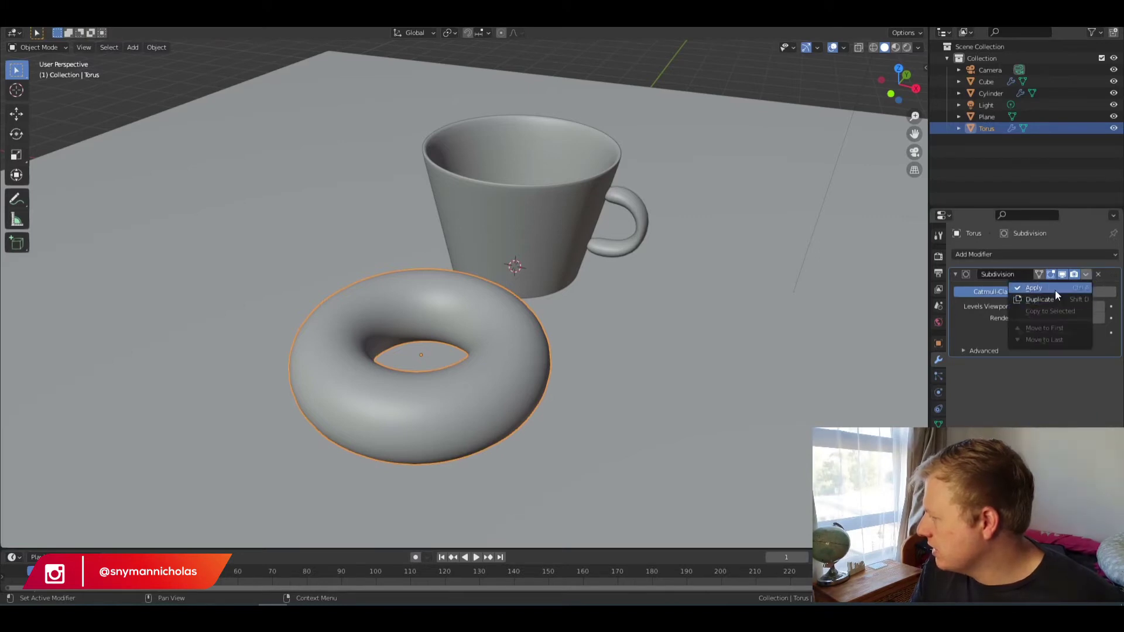
pyautogui.click(1055, 289)
pyautogui.moveTo(501, 342); pyautogui.dragTo(399, 359, button='middle')
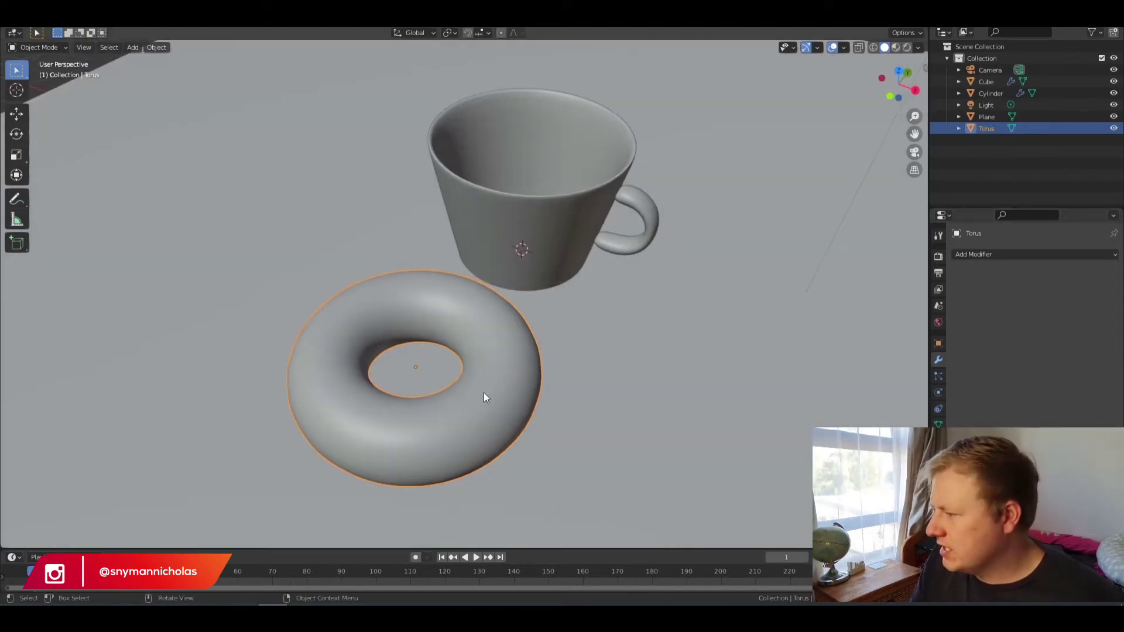
pyautogui.moveTo(461, 335); pyautogui.dragTo(419, 370, button='middle')
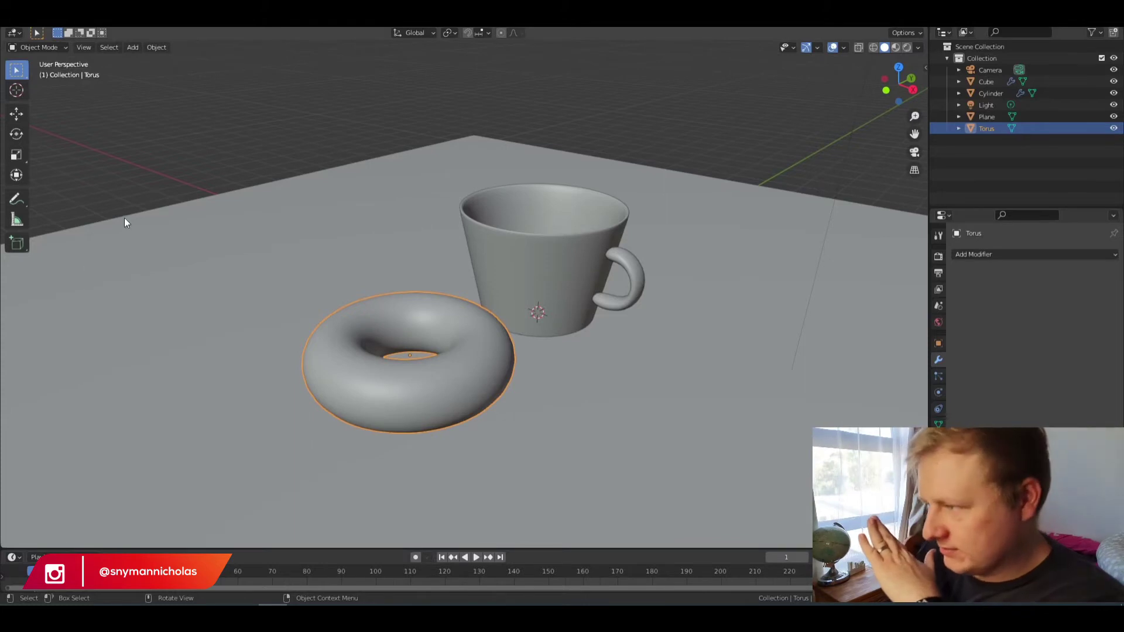
# Step: Switch to the Sculpting workspace with the torus active and frame the donut for sculpting
pyautogui.click(242, 20)
pyautogui.scroll(-3, 521, 351)
pyautogui.moveTo(521, 351)
pyautogui.mouseDown(button='middle')
pyautogui.moveTo(467, 326)
pyautogui.moveTo(488, 351)
pyautogui.mouseUp(button='middle')
pyautogui.keyDown('shift'); pyautogui.moveTo(301, 376); pyautogui.dragTo(376, 376, button='middle'); pyautogui.keyUp('shift')
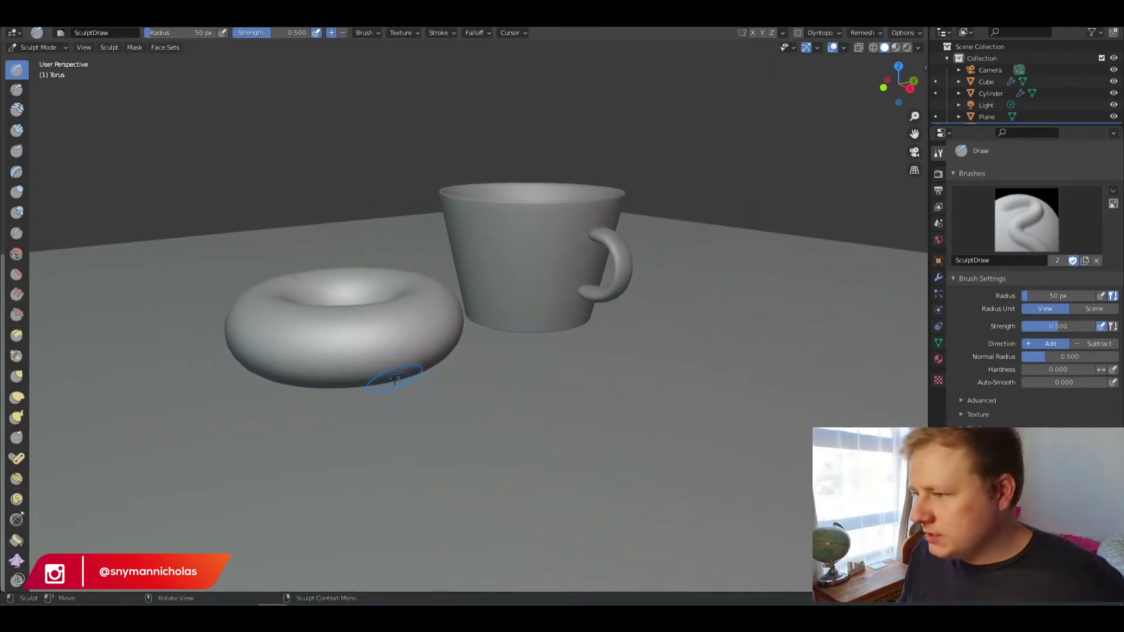
pyautogui.scroll(2, 376, 376)
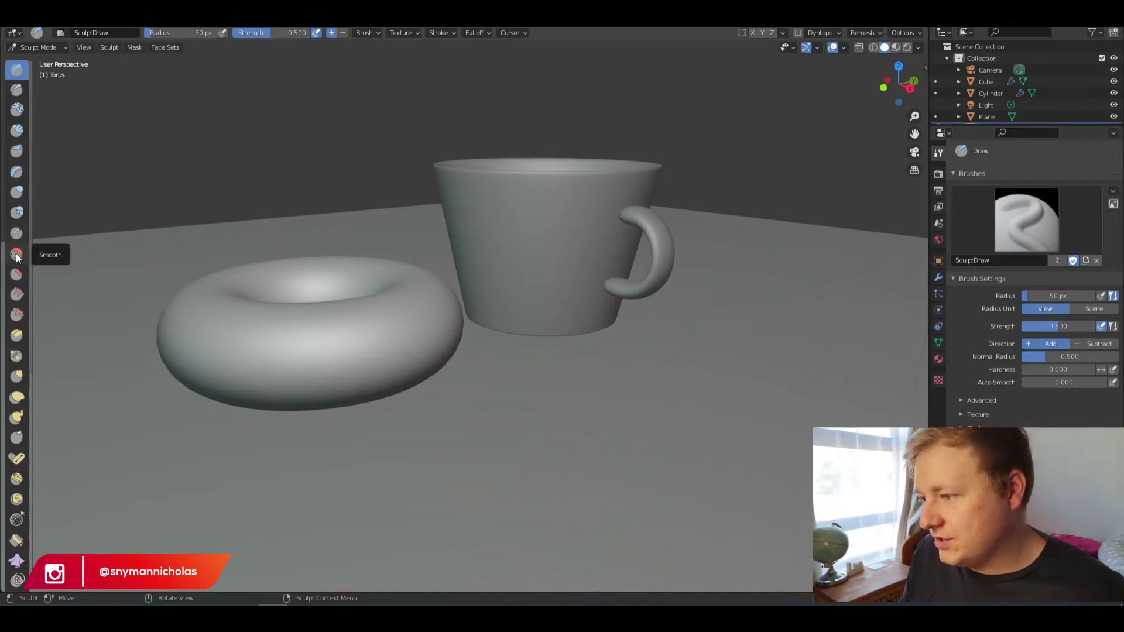
# Step: Choose the Flatten brush, set its strength to 0.567, and brush over the donut's outer side
pyautogui.click(17, 274)
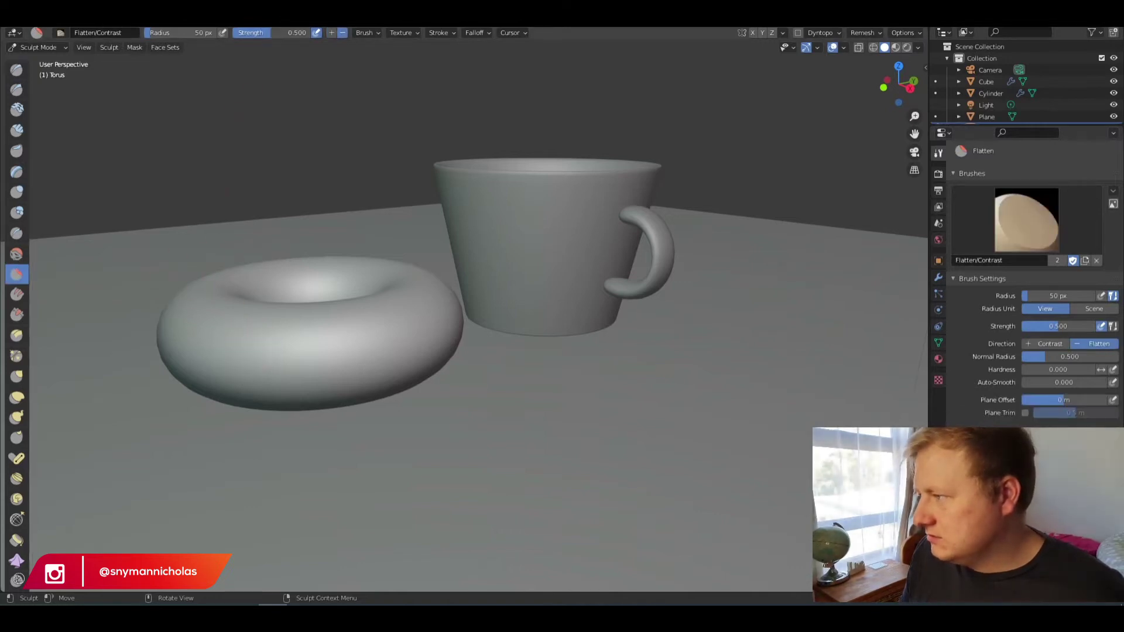
pyautogui.doubleClick(299, 32)
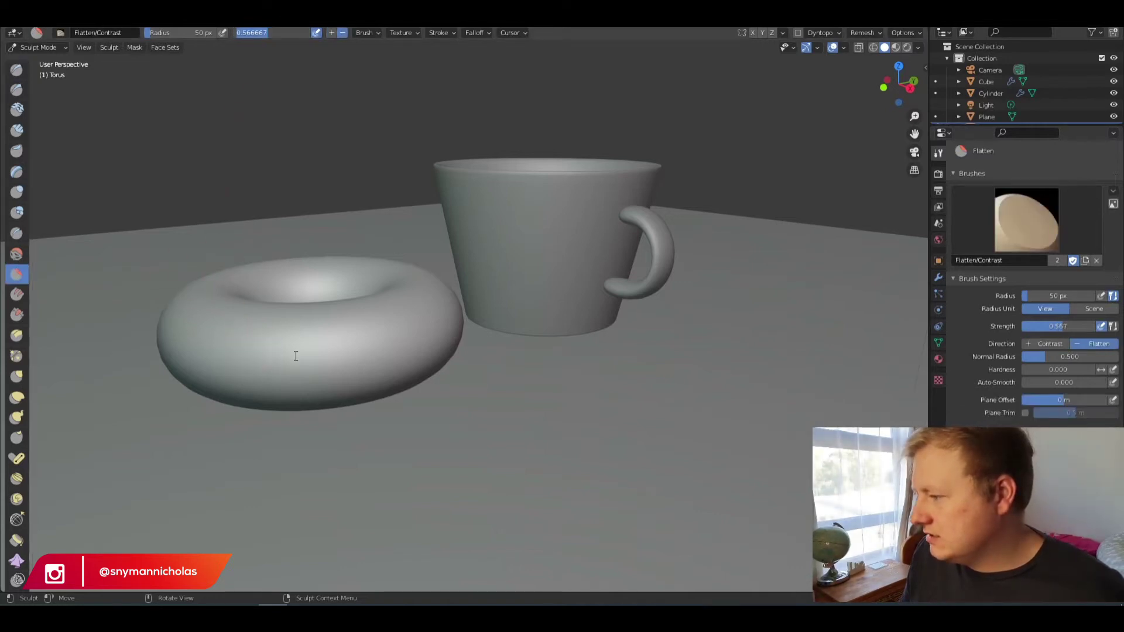
pyautogui.click(317, 33)
pyautogui.moveTo(297, 365); pyautogui.dragTo(345, 360)
pyautogui.moveTo(173, 341); pyautogui.dragTo(151, 329)
pyautogui.moveTo(170, 314); pyautogui.dragTo(187, 330, button='middle')
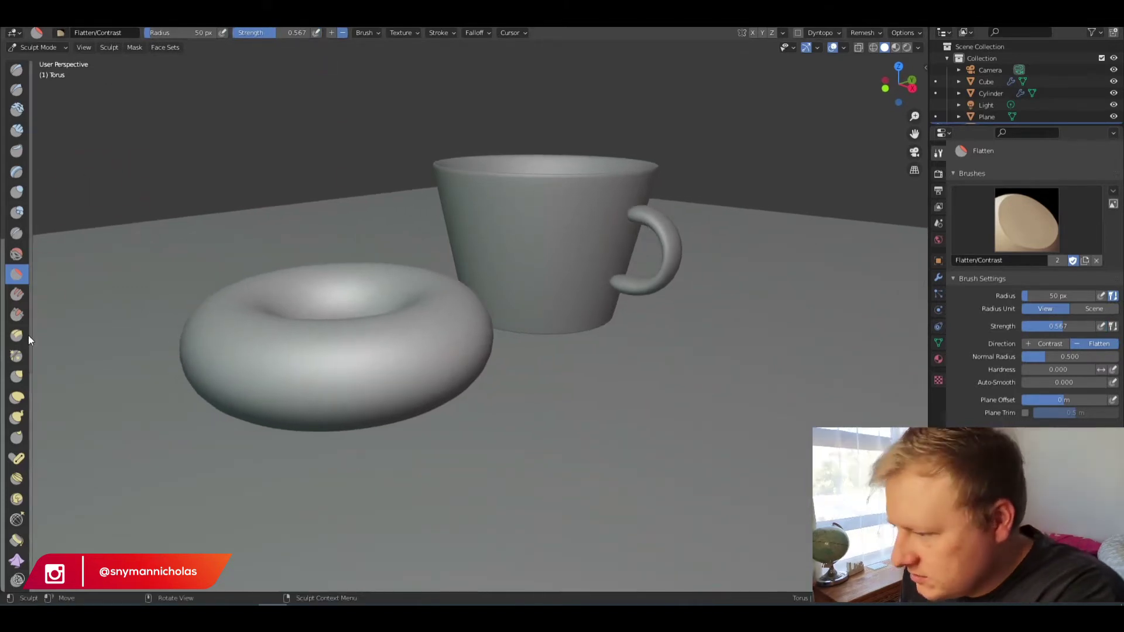
# Step: Brush the donut's outer side with the Inflate brush in Deflate direction, raising its strength to 0.715
pyautogui.click(17, 188)
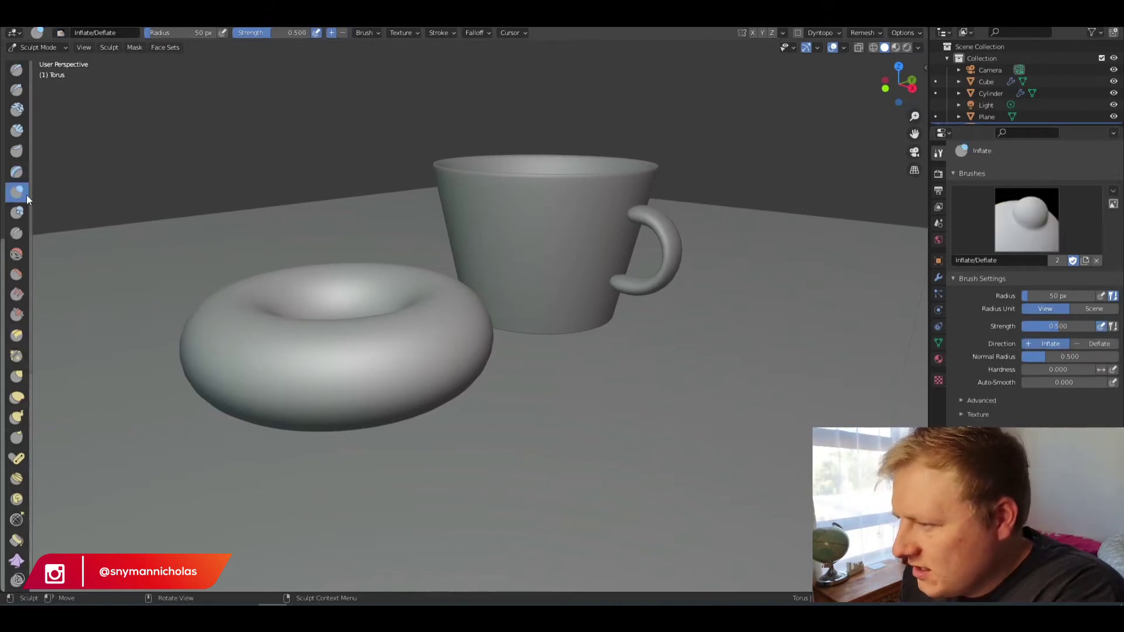
pyautogui.click(342, 33)
pyautogui.moveTo(344, 381); pyautogui.dragTo(281, 388)
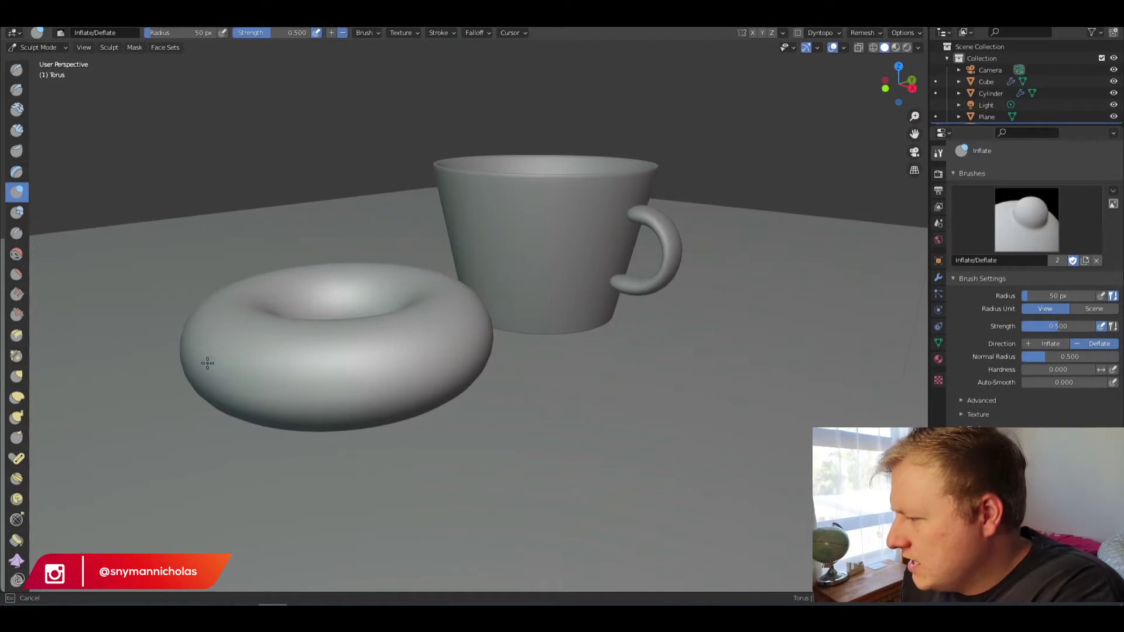
pyautogui.moveTo(282, 33); pyautogui.dragTo(298, 33)
pyautogui.moveTo(381, 290); pyautogui.dragTo(392, 274, button='middle')
pyautogui.moveTo(455, 321); pyautogui.dragTo(353, 313)
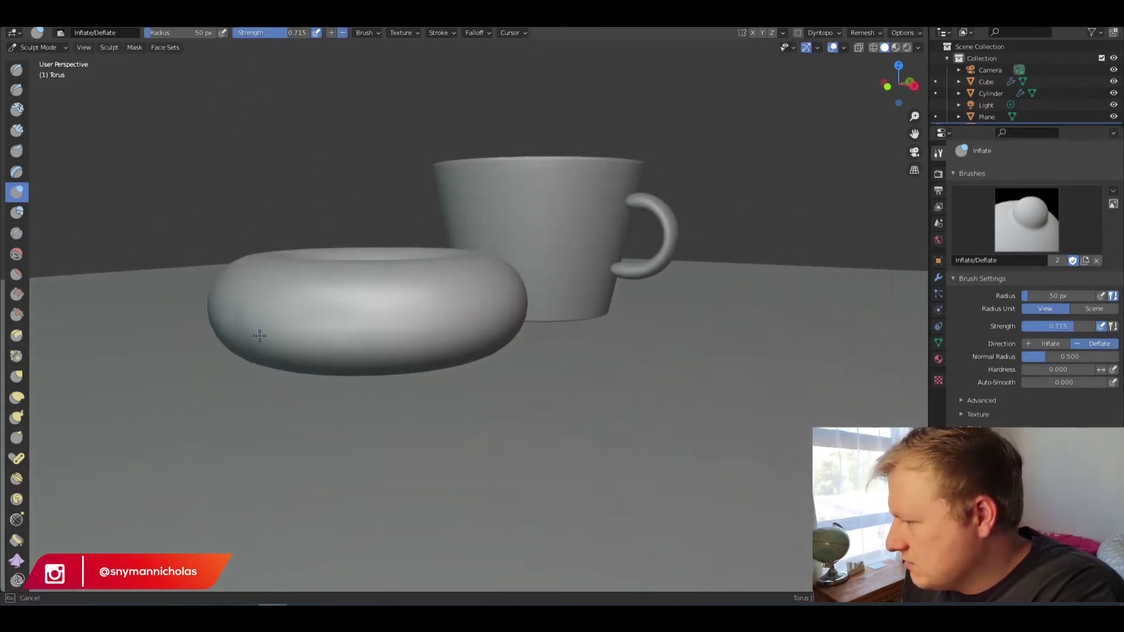
pyautogui.moveTo(260, 335); pyautogui.dragTo(249, 336)
# Step: Enlarge the Deflate brush radius to 97 px and carve a shallow groove along the donut's outer side
pyautogui.moveTo(157, 32); pyautogui.dragTo(168, 33)
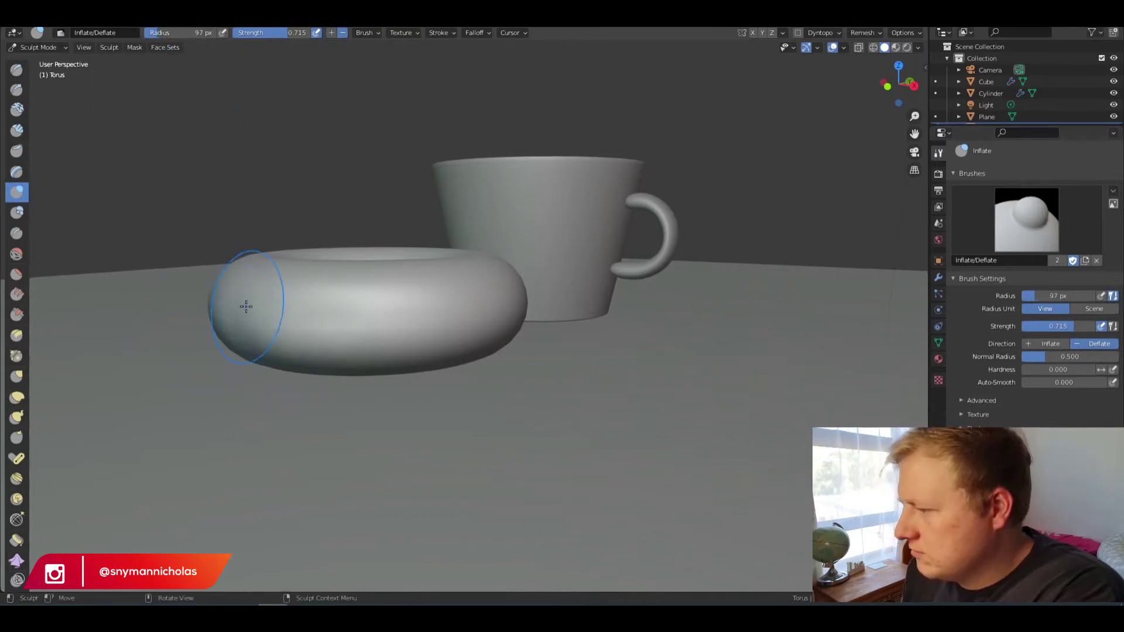
pyautogui.moveTo(246, 306); pyautogui.dragTo(226, 296)
pyautogui.moveTo(307, 324); pyautogui.dragTo(535, 321)
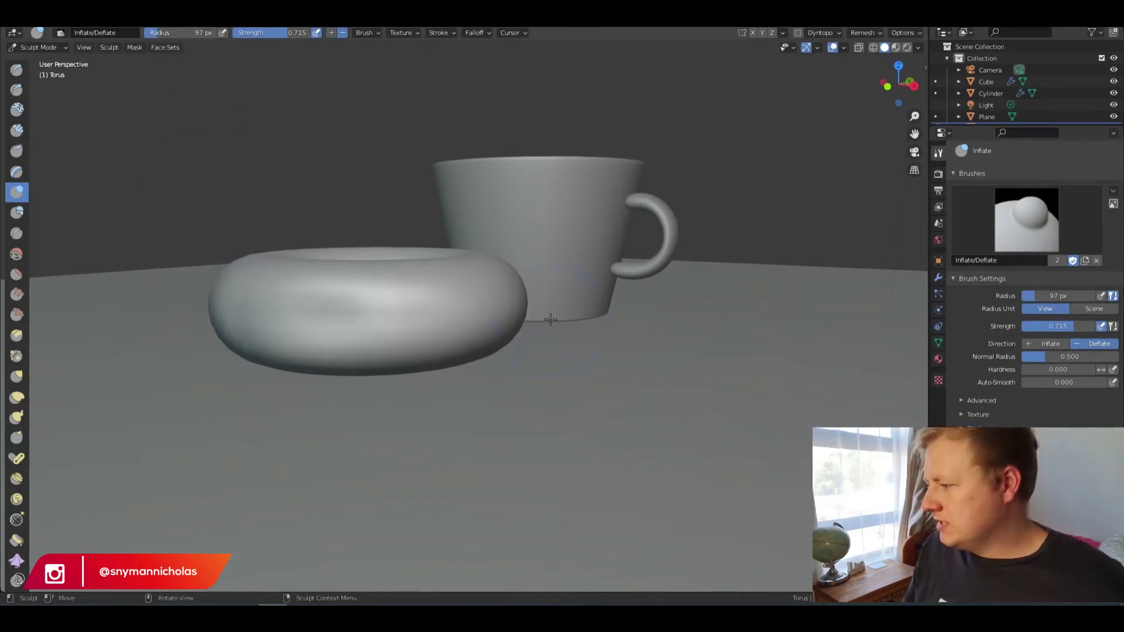
pyautogui.moveTo(552, 321); pyautogui.dragTo(482, 328, button='middle')
pyautogui.moveTo(359, 315); pyautogui.dragTo(122, 316)
# Step: Continue the deflated groove around the donut's outer side opposite the cup handle
pyautogui.moveTo(369, 318); pyautogui.dragTo(252, 276, button='middle')
pyautogui.scroll(3, 380, 364)
pyautogui.moveTo(380, 364)
pyautogui.mouseDown(button='middle')
pyautogui.moveTo(359, 381)
pyautogui.moveTo(359, 363)
pyautogui.mouseUp(button='middle')
pyautogui.moveTo(187, 288)
pyautogui.mouseDown()
pyautogui.moveTo(464, 329)
pyautogui.moveTo(402, 349)
pyautogui.mouseUp()
pyautogui.scroll(-1, 493, 363)
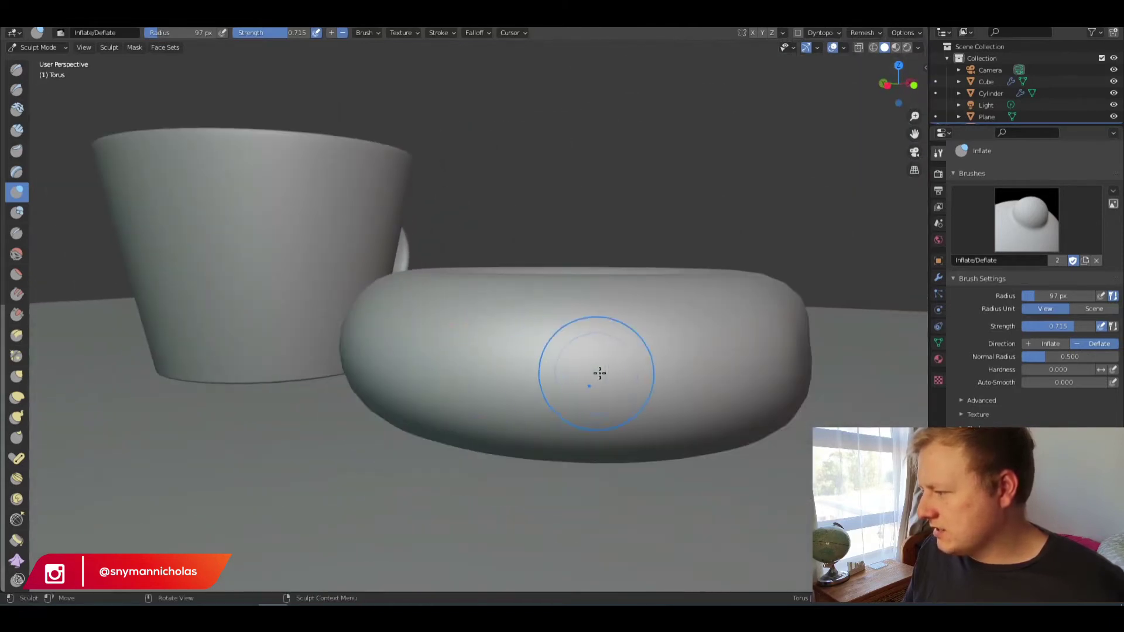
pyautogui.moveTo(520, 373); pyautogui.dragTo(828, 371)
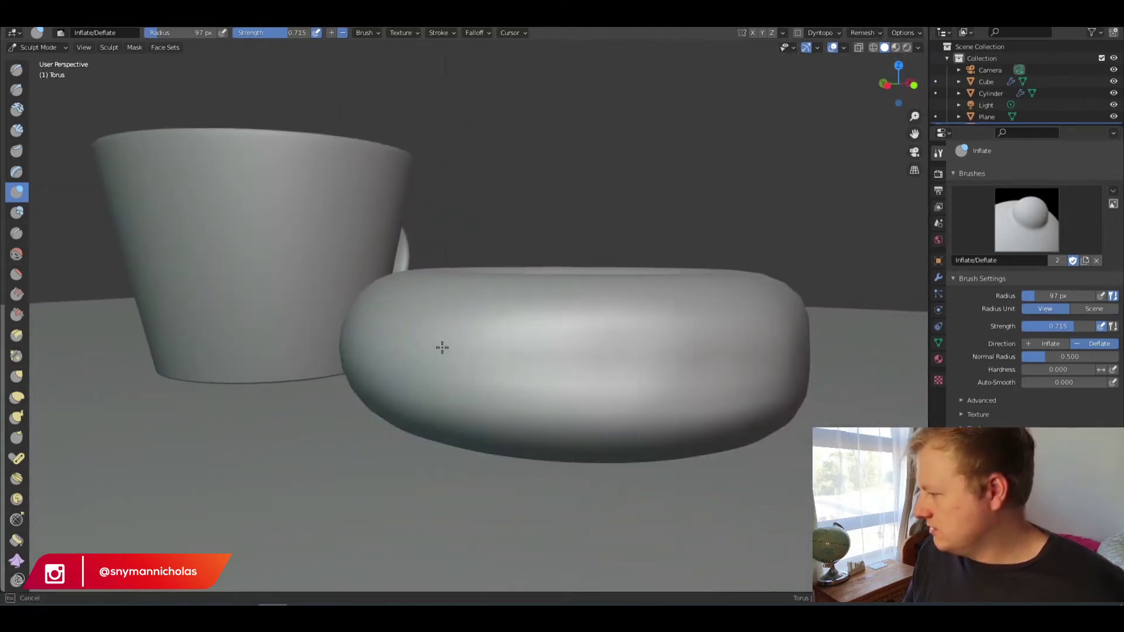
# Step: Deflate the groove along the donut's side facing away from the cup, and return to Object Mode
pyautogui.moveTo(508, 381); pyautogui.dragTo(617, 378, button='middle')
pyautogui.moveTo(788, 316); pyautogui.dragTo(424, 347)
pyautogui.moveTo(588, 344)
pyautogui.mouseDown(button='middle')
pyautogui.moveTo(492, 345)
pyautogui.moveTo(659, 351)
pyautogui.moveTo(527, 386)
pyautogui.moveTo(515, 363)
pyautogui.moveTo(579, 357)
pyautogui.mouseUp(button='middle')
pyautogui.scroll(-1, 579, 356)
pyautogui.moveTo(542, 358); pyautogui.dragTo(291, 347)
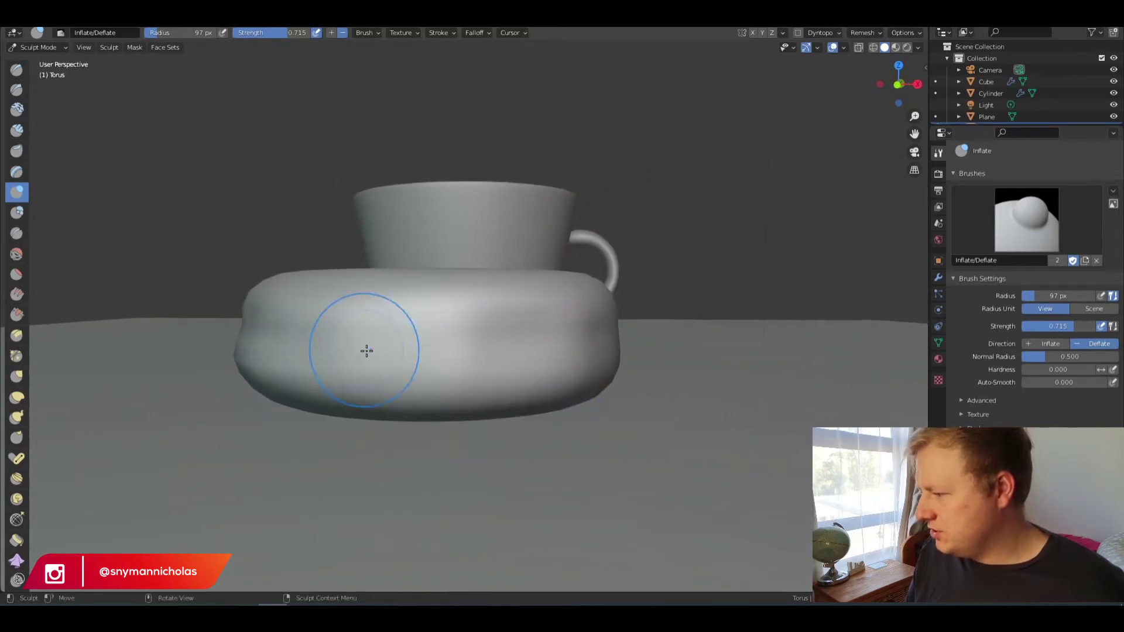
pyautogui.moveTo(364, 349); pyautogui.dragTo(379, 353, button='middle')
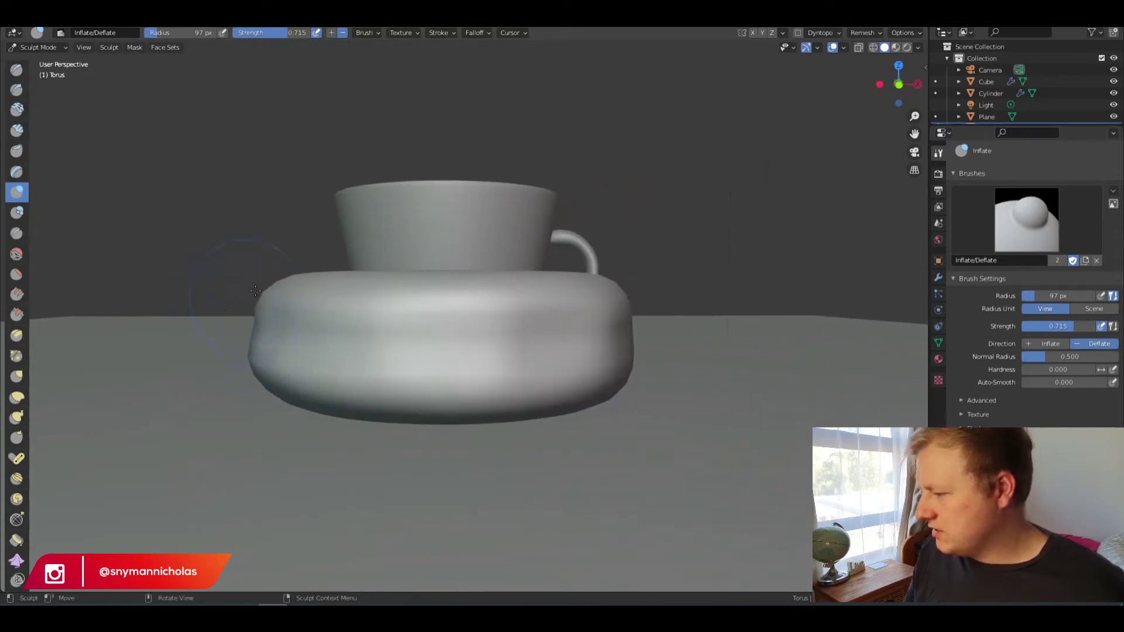
pyautogui.click(36, 47)
pyautogui.click(37, 60)
pyautogui.moveTo(321, 205)
pyautogui.mouseDown(button='middle')
pyautogui.moveTo(462, 226)
pyautogui.moveTo(387, 245)
pyautogui.moveTo(382, 372)
pyautogui.mouseUp(button='middle')
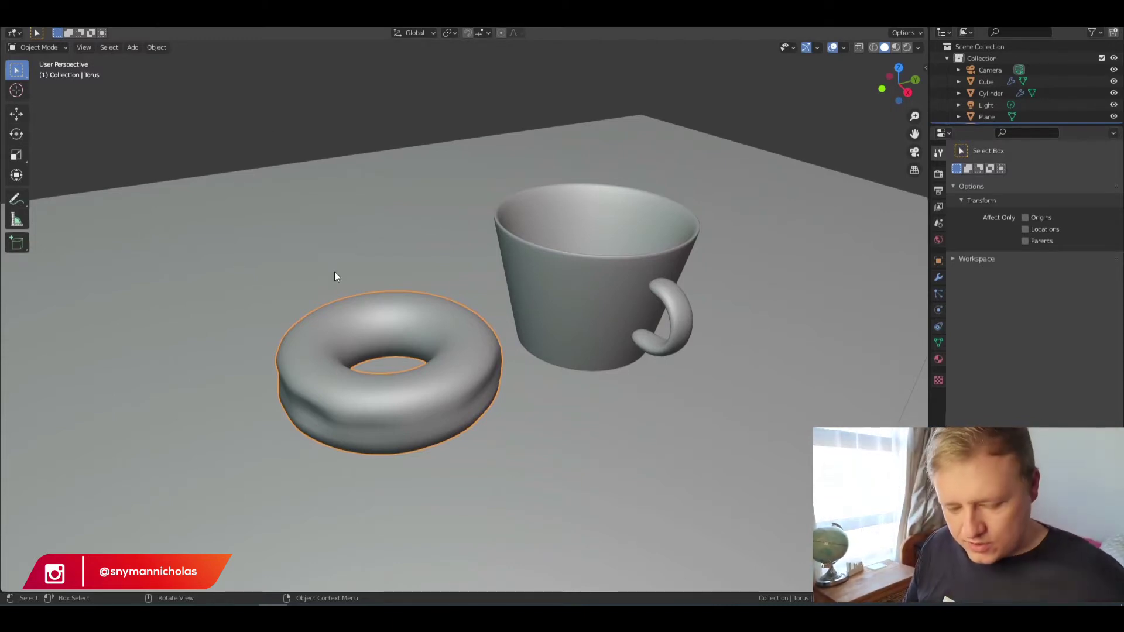
# Step: Duplicate the donut in place without moving it, and hide the original torus
pyautogui.hotkey('shift', 'd')
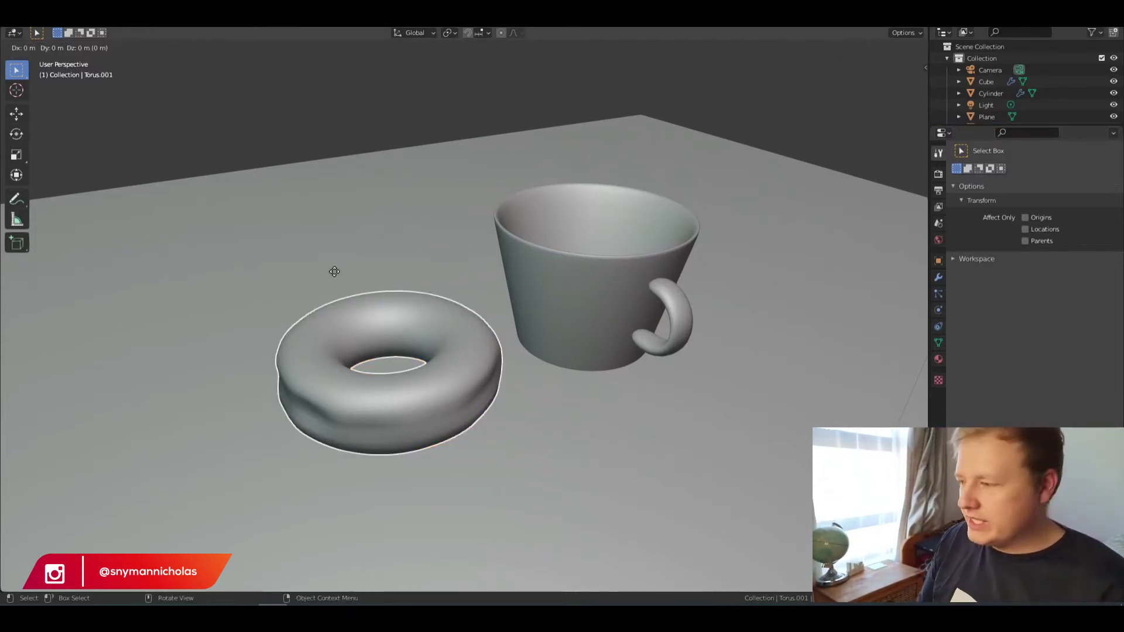
pyautogui.rightClick(335, 272)
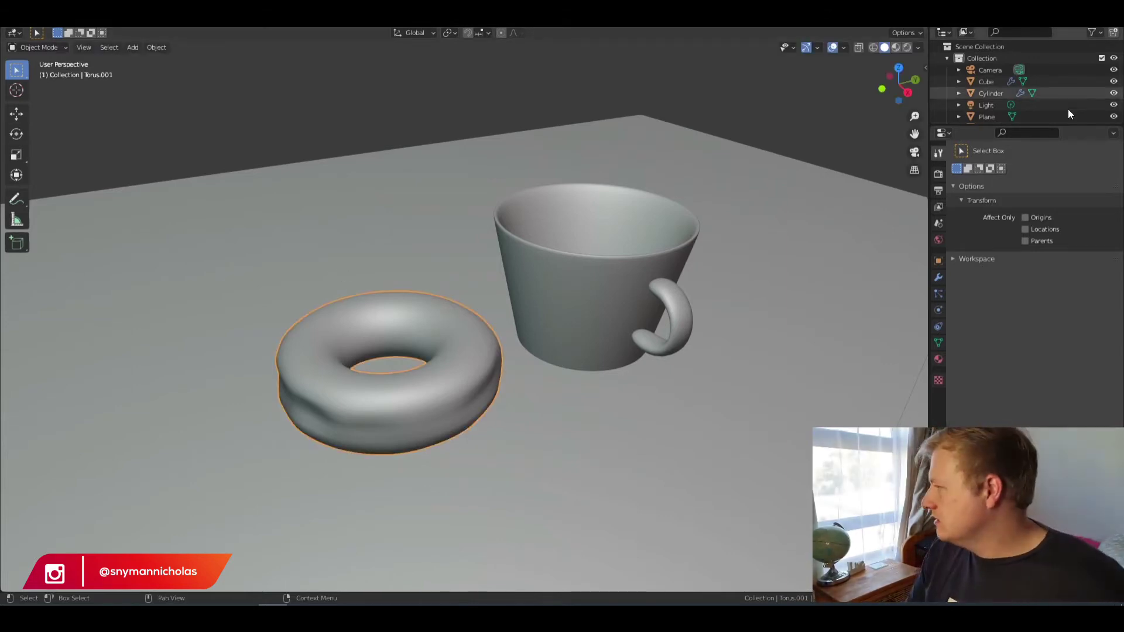
pyautogui.moveTo(1067, 125); pyautogui.dragTo(1074, 186)
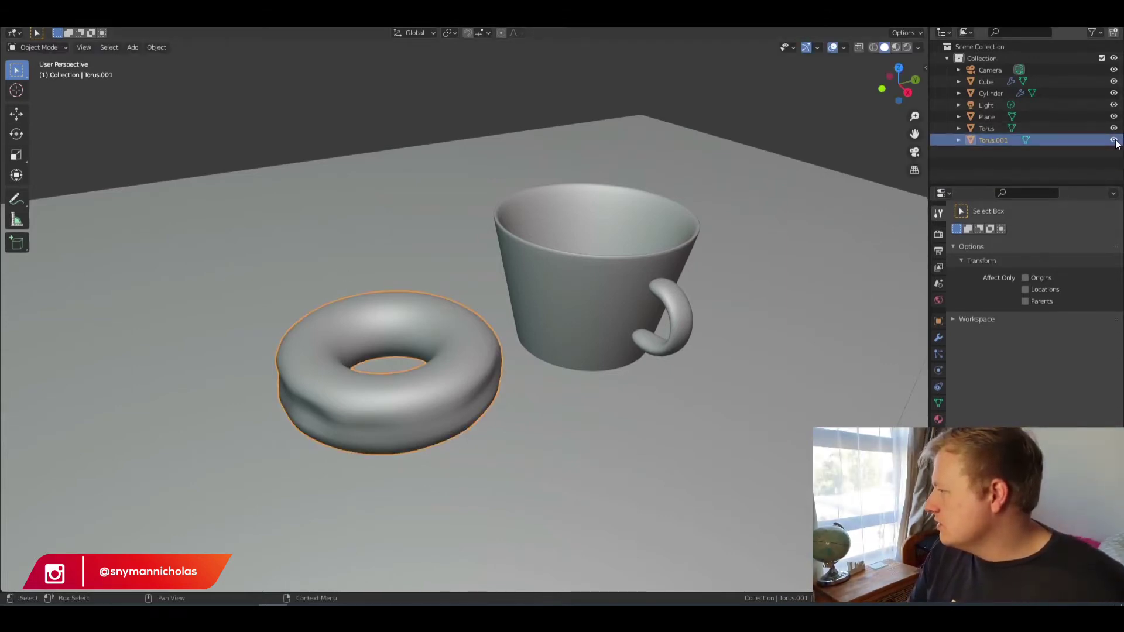
pyautogui.click(1114, 129)
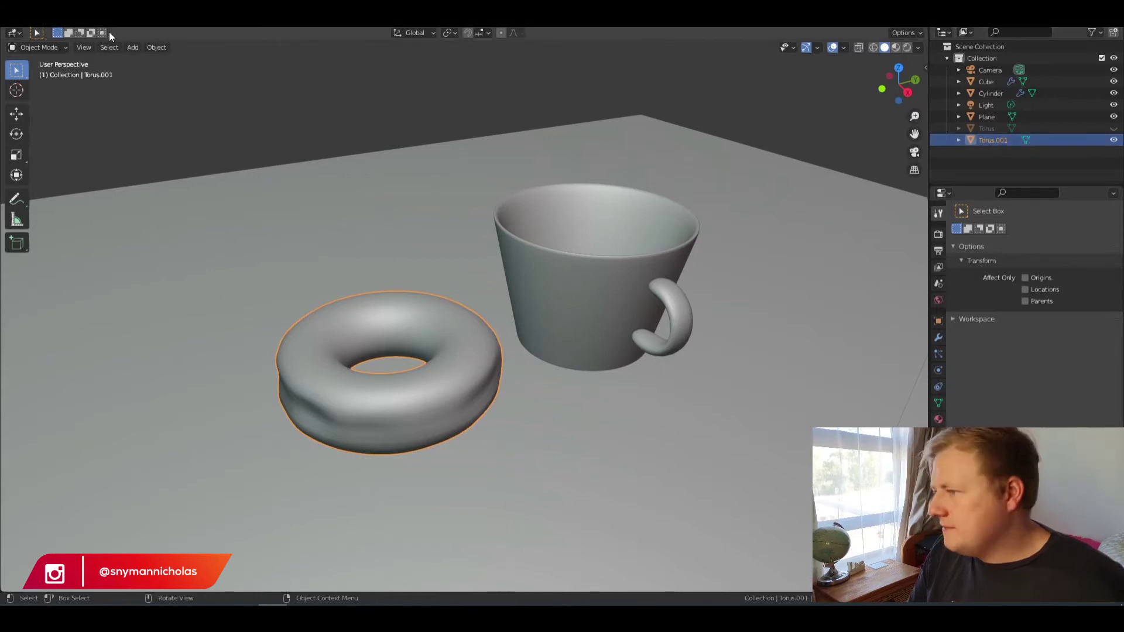
# Step: Open the duplicated donut in Edit Mode and view it from directly above
pyautogui.click(41, 47)
pyautogui.click(44, 69)
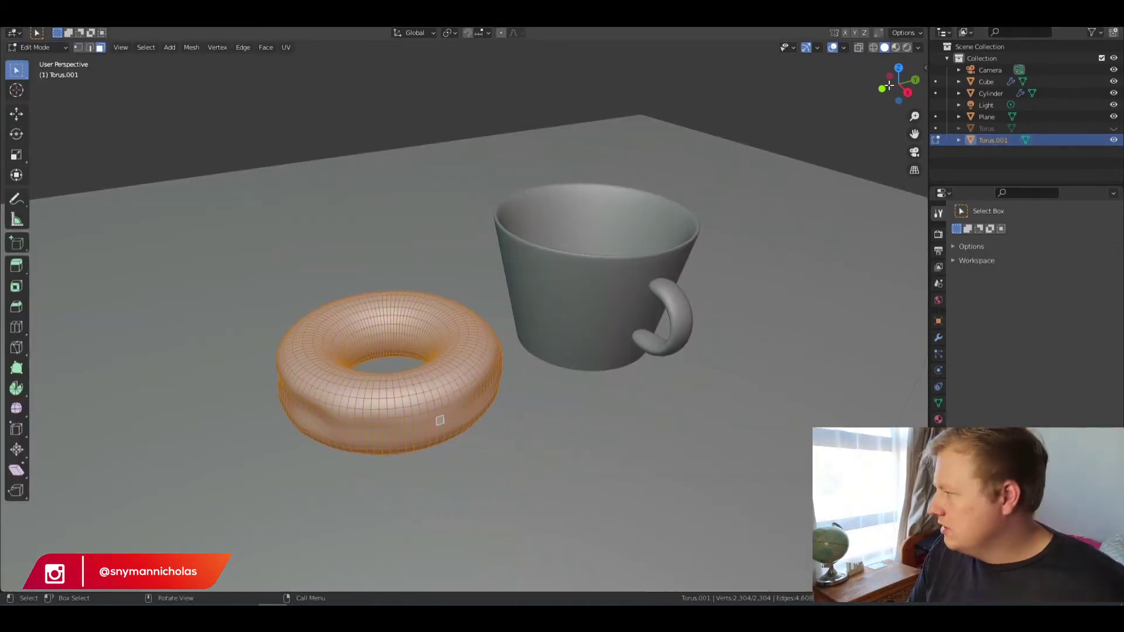
pyautogui.click(899, 68)
pyautogui.keyDown('shift'); pyautogui.moveTo(589, 458); pyautogui.dragTo(515, 349, button='middle'); pyautogui.keyUp('shift')
pyautogui.scroll(2, 516, 349)
pyautogui.keyDown('shift'); pyautogui.moveTo(377, 205); pyautogui.dragTo(389, 236, button='middle'); pyautogui.keyUp('shift')
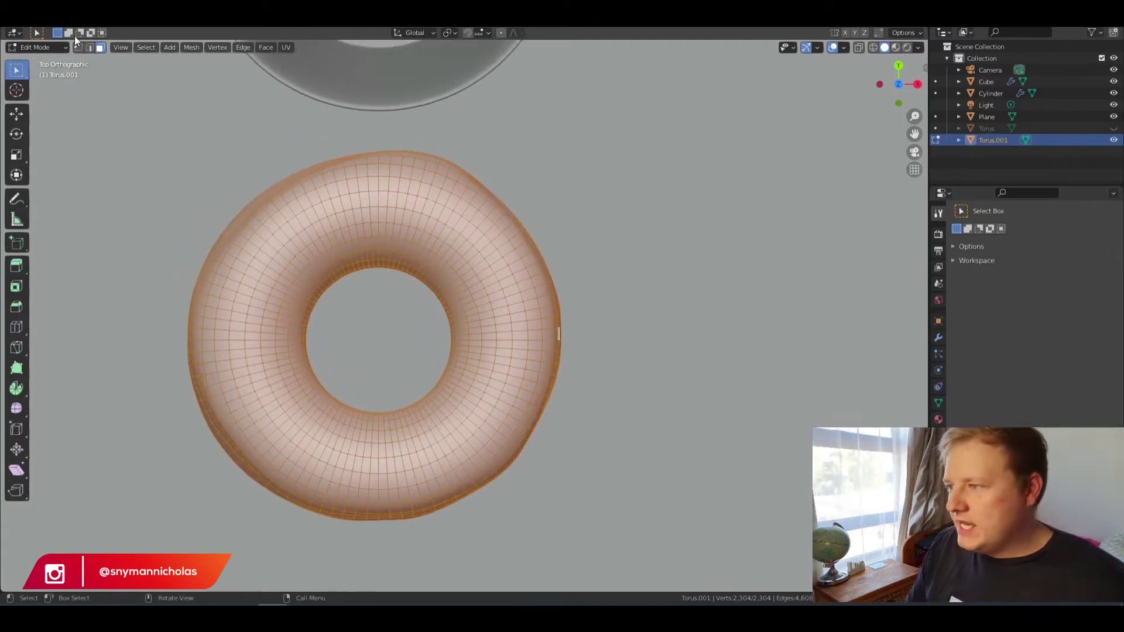
# Step: Using Select Circle with a radius of 18, select an uneven-edged ring of faces around the duplicate donut's top
pyautogui.click(17, 70)
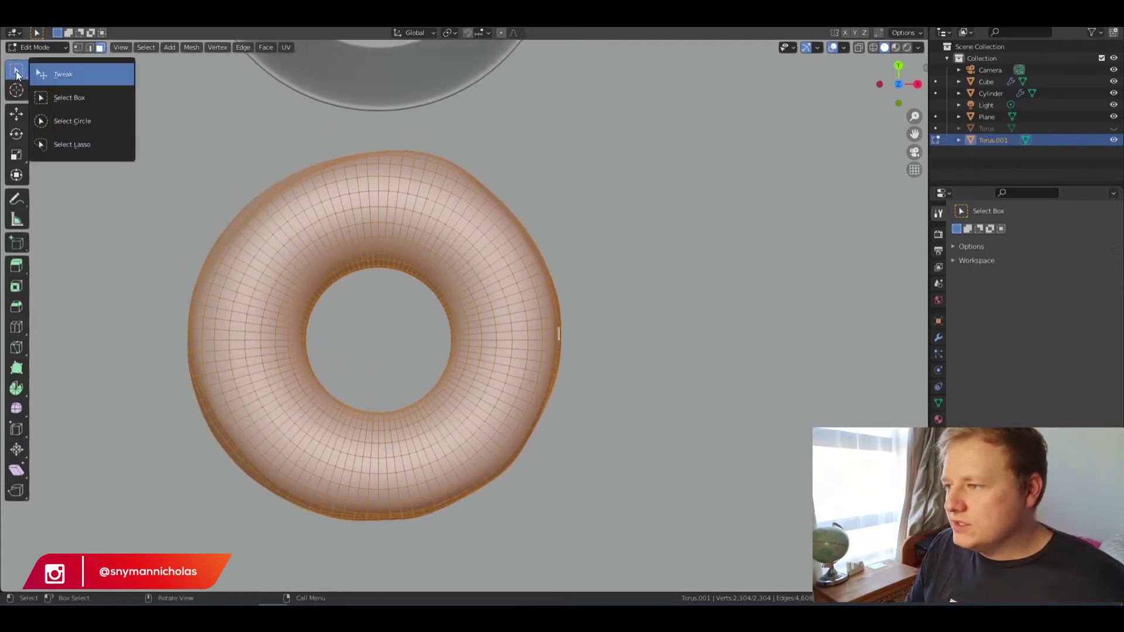
pyautogui.click(72, 121)
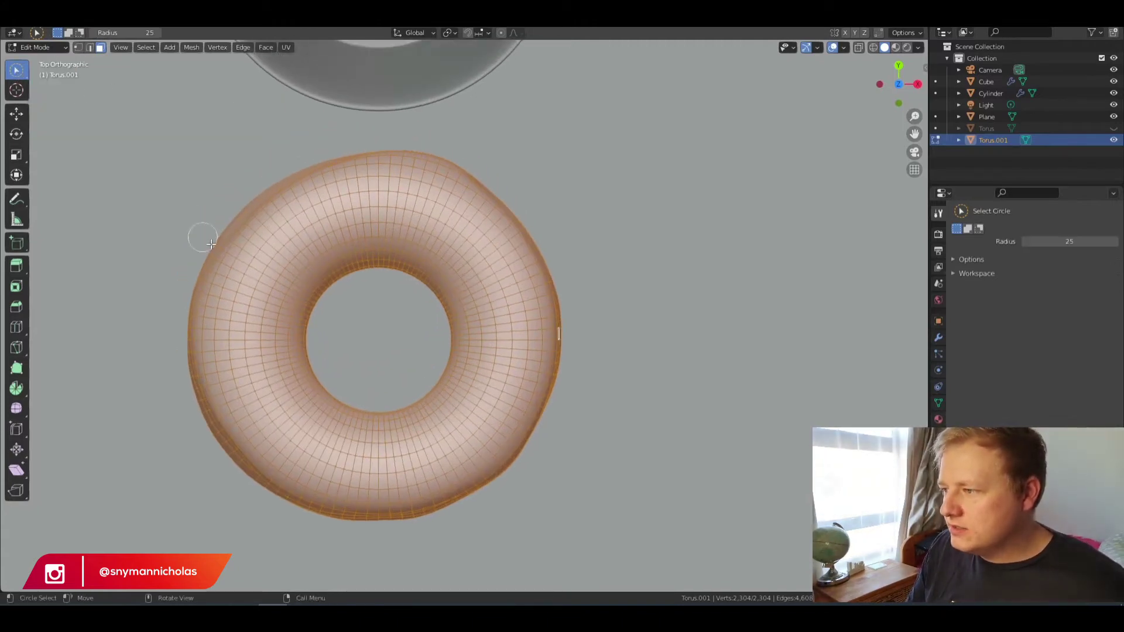
pyautogui.moveTo(273, 247)
pyautogui.mouseDown()
pyautogui.moveTo(255, 240)
pyautogui.moveTo(286, 247)
pyautogui.mouseUp()
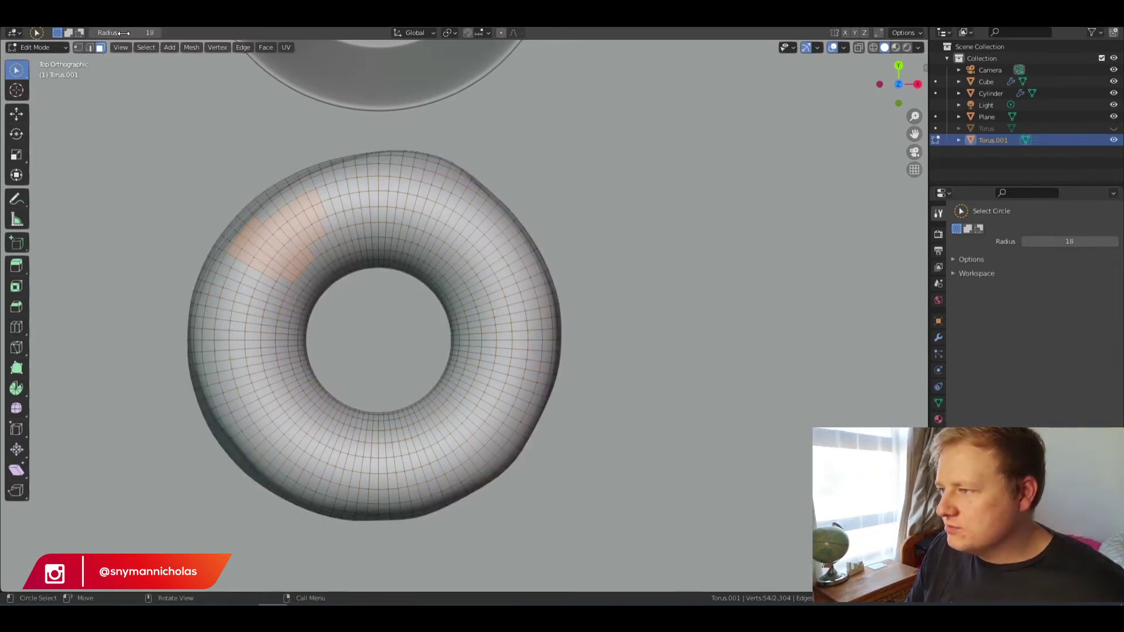
pyautogui.moveTo(248, 249); pyautogui.dragTo(247, 251)
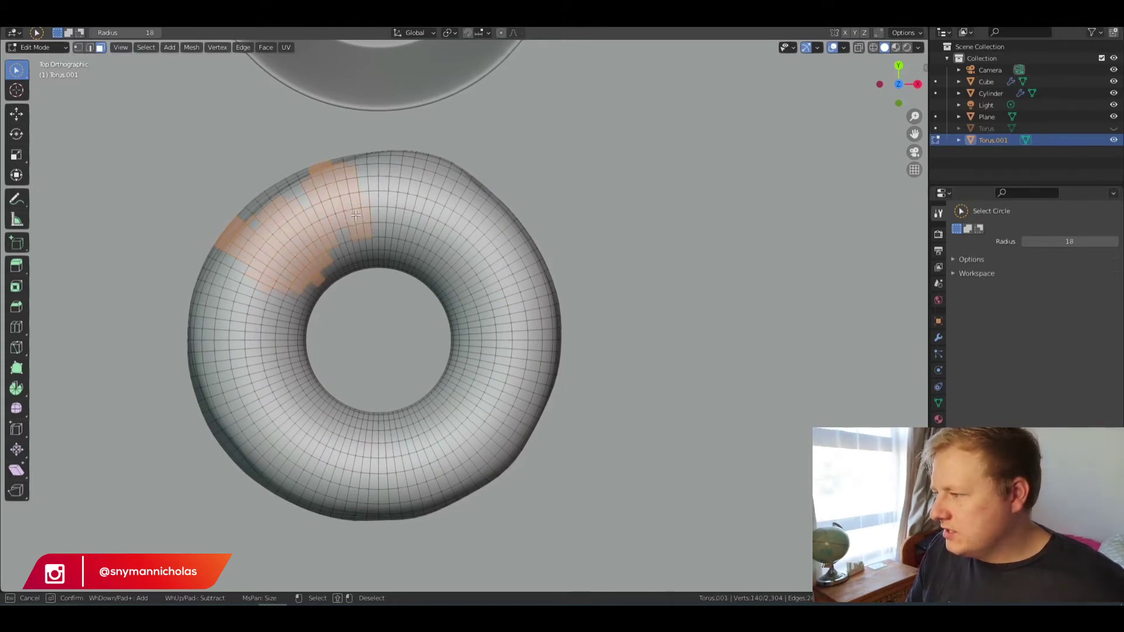
pyautogui.moveTo(379, 218); pyautogui.dragTo(381, 208)
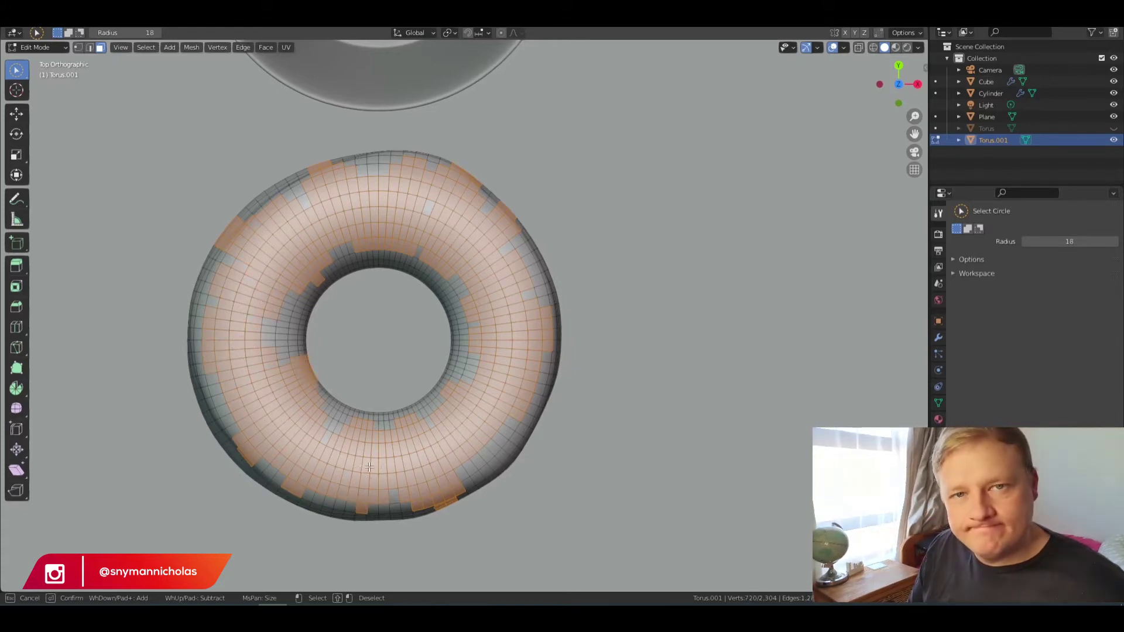
pyautogui.moveTo(356, 472); pyautogui.dragTo(432, 449)
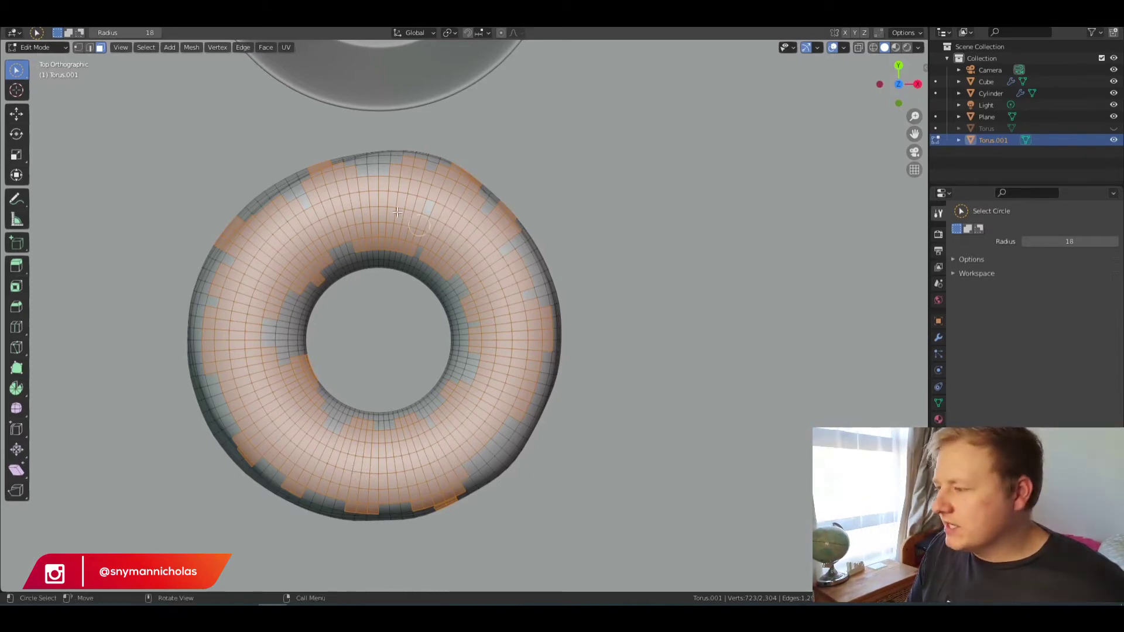
# Step: Separate the selected top faces of the duplicate donut into their own object, and return to Object Mode
pyautogui.rightClick(360, 202)
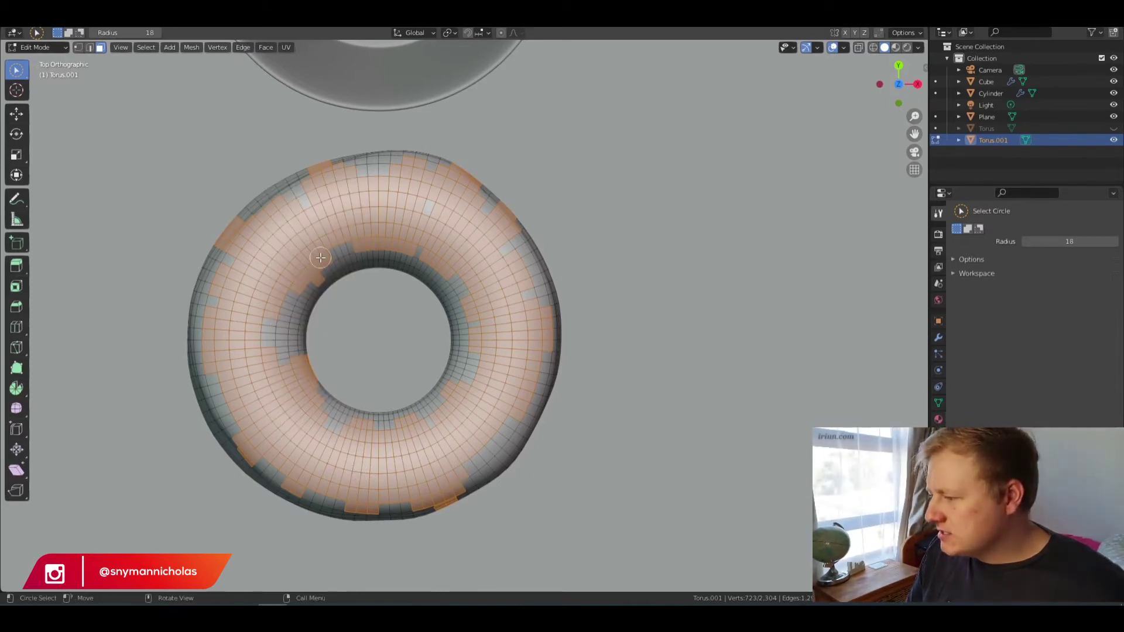
pyautogui.rightClick(321, 258)
pyautogui.moveTo(281, 444)
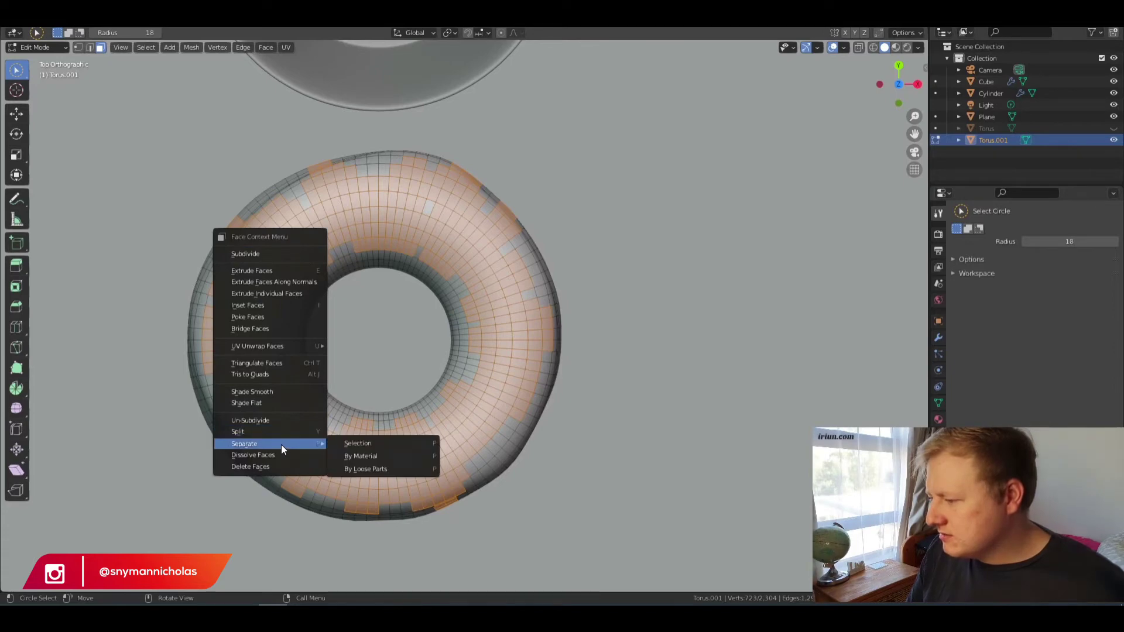
pyautogui.click(339, 445)
pyautogui.click(41, 47)
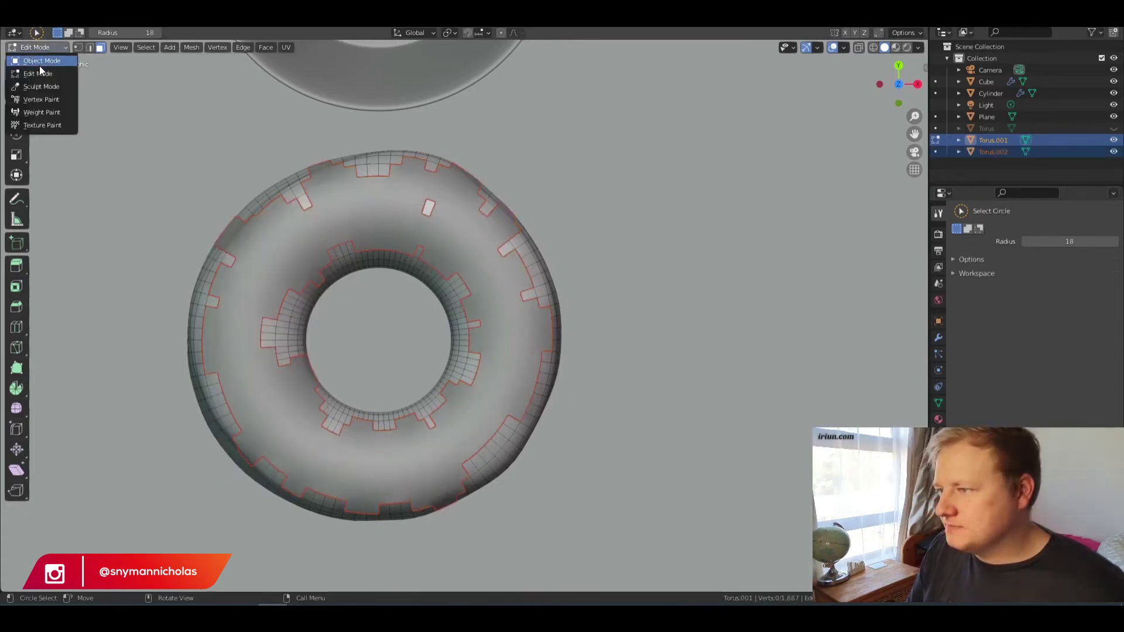
pyautogui.click(41, 60)
pyautogui.moveTo(378, 391); pyautogui.dragTo(411, 444, button='middle')
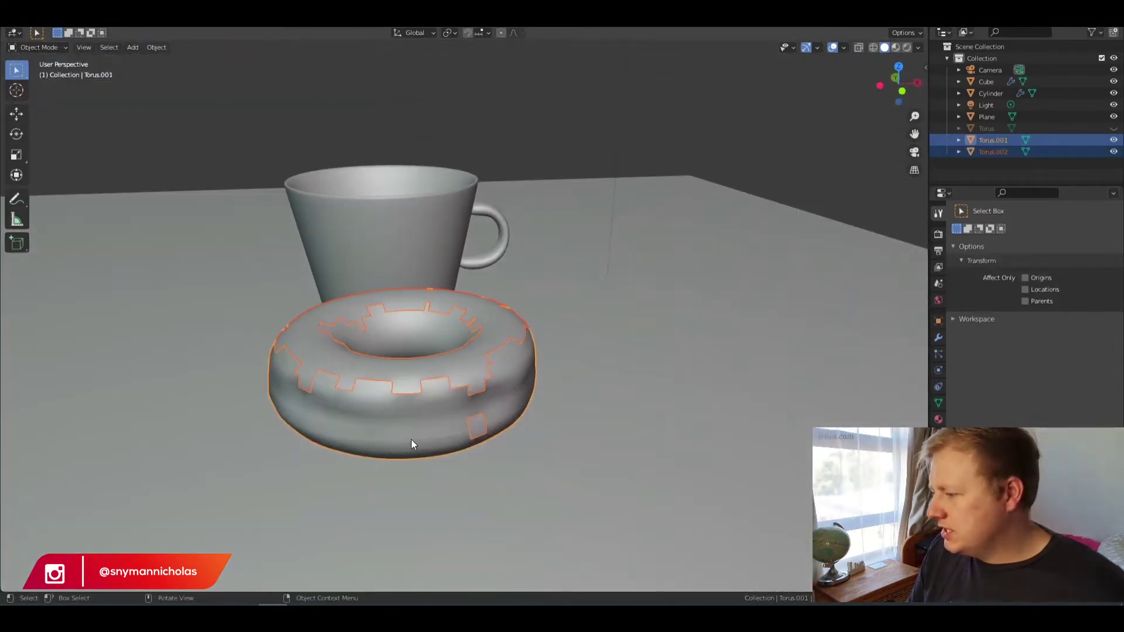
pyautogui.click(411, 444)
pyautogui.press('x')
pyautogui.click(411, 439)
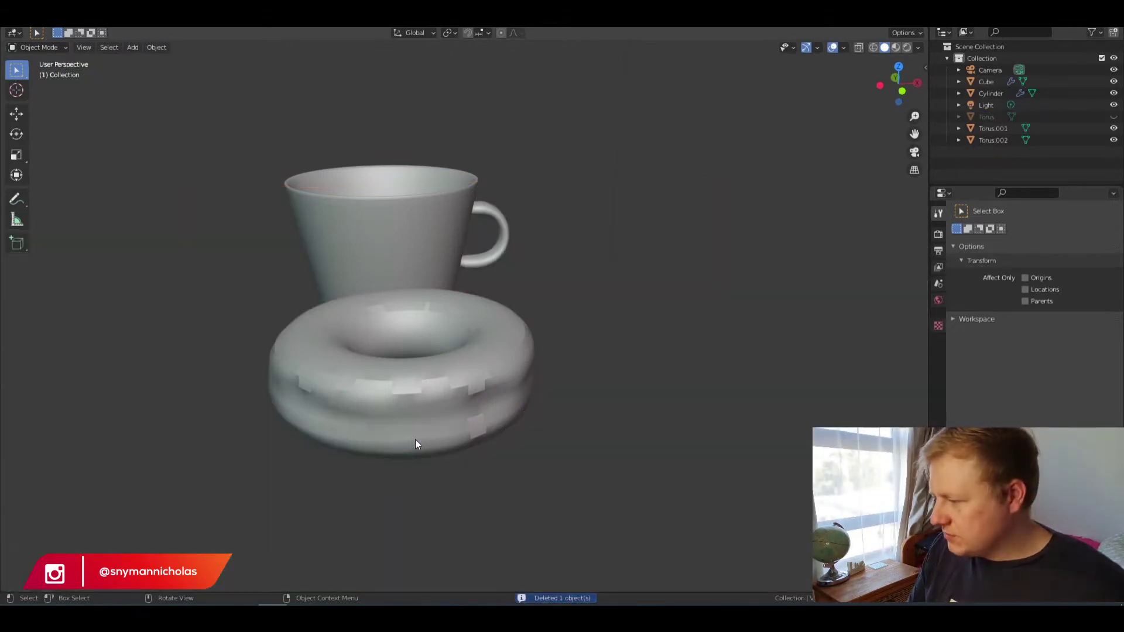
pyautogui.hotkey('ctrl', 'z')
# Step: Delete the leftover body of the duplicate donut, keeping only the separated icing ring
pyautogui.click(427, 427)
pyautogui.press('x')
pyautogui.click(428, 427)
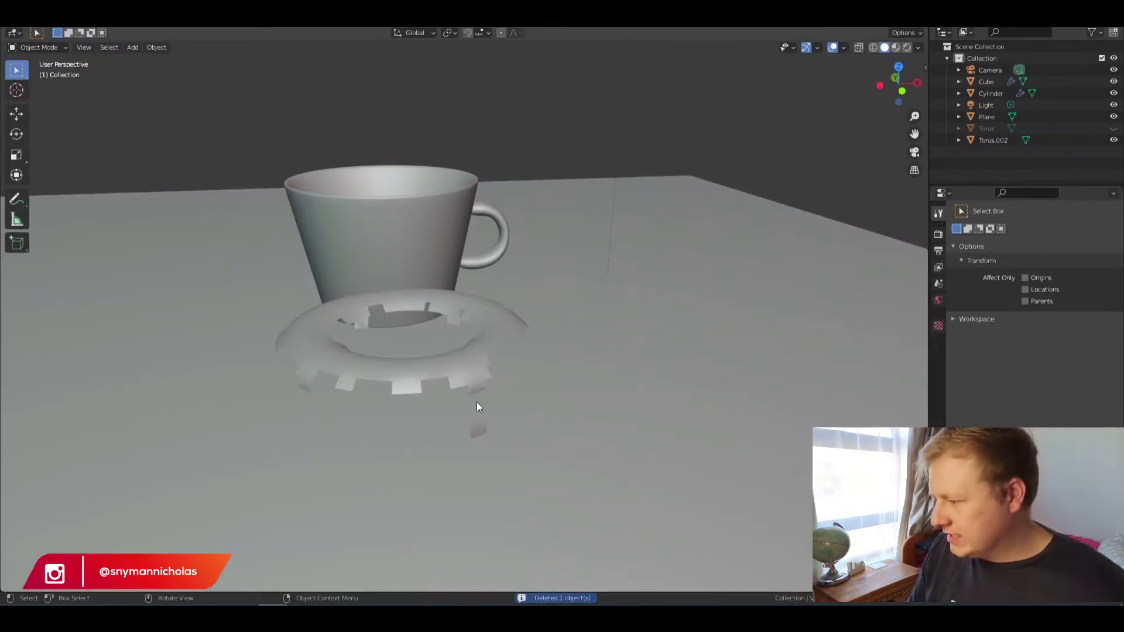
# Step: Open the icing ring in Edit Mode and delete the detached patch of faces floating below its edge
pyautogui.click(416, 339)
pyautogui.click(51, 50)
pyautogui.click(51, 79)
pyautogui.press('c')
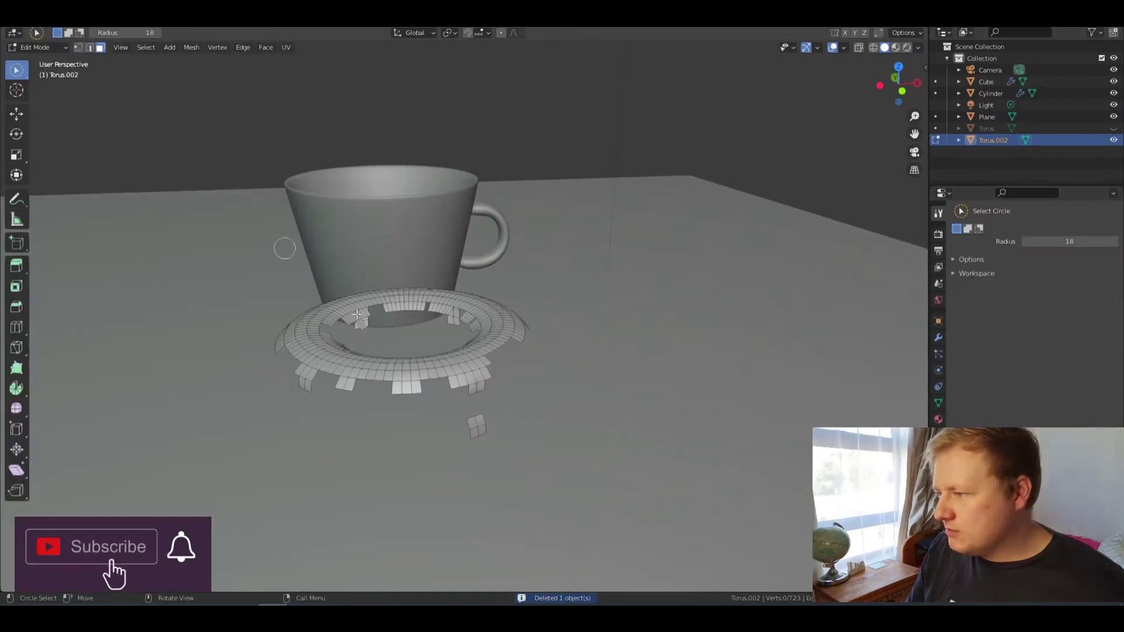
pyautogui.click(477, 436)
pyautogui.moveTo(477, 437); pyautogui.dragTo(464, 432)
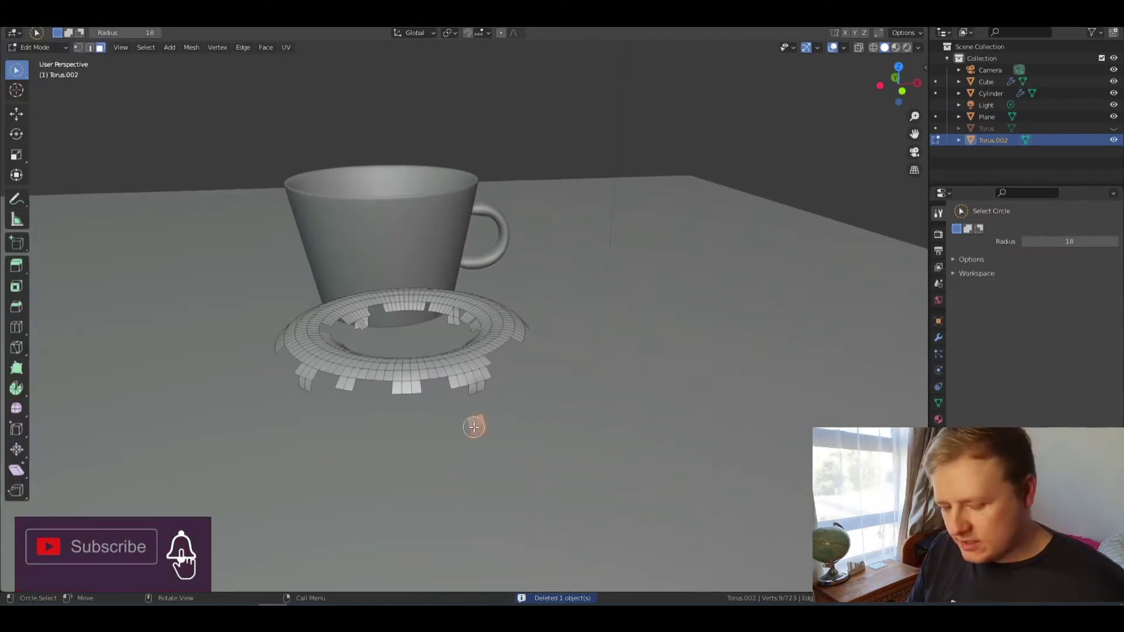
pyautogui.press('x')
pyautogui.press('Escape')
pyautogui.press('x')
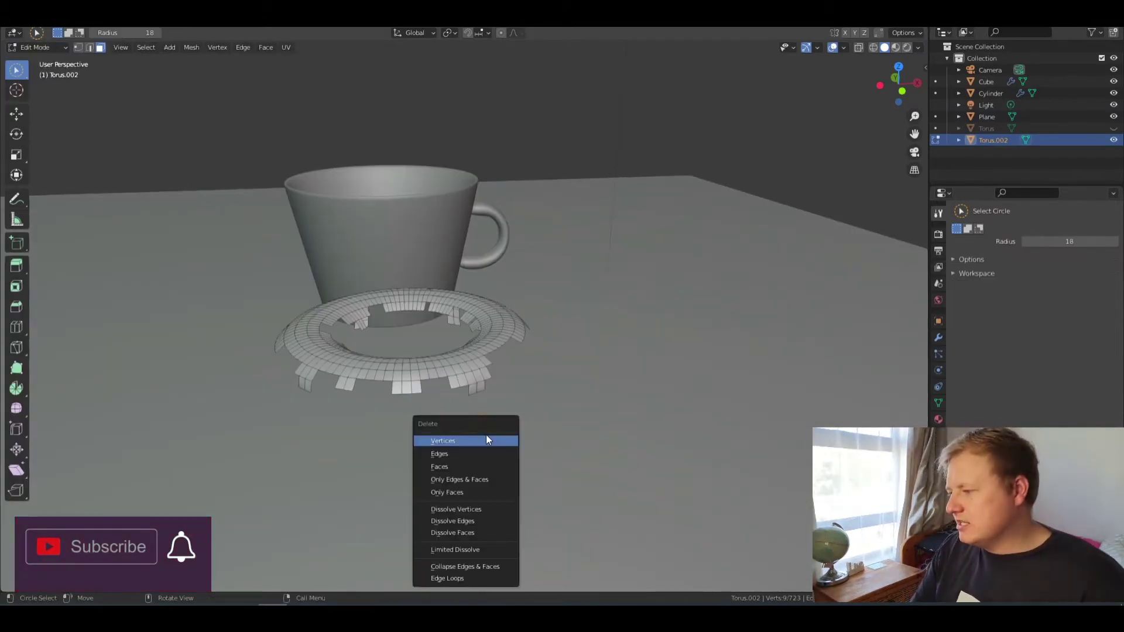
pyautogui.click(447, 463)
# Step: Select the stray faces at the low ends of the icing drips and delete them
pyautogui.moveTo(472, 427); pyautogui.dragTo(436, 367, button='middle')
pyautogui.click(515, 353)
pyautogui.keyDown('shift'); pyautogui.click(408, 367); pyautogui.keyUp('shift')
pyautogui.moveTo(536, 395); pyautogui.dragTo(570, 394, button='middle')
pyautogui.keyDown('shift'); pyautogui.click(526, 359); pyautogui.keyUp('shift')
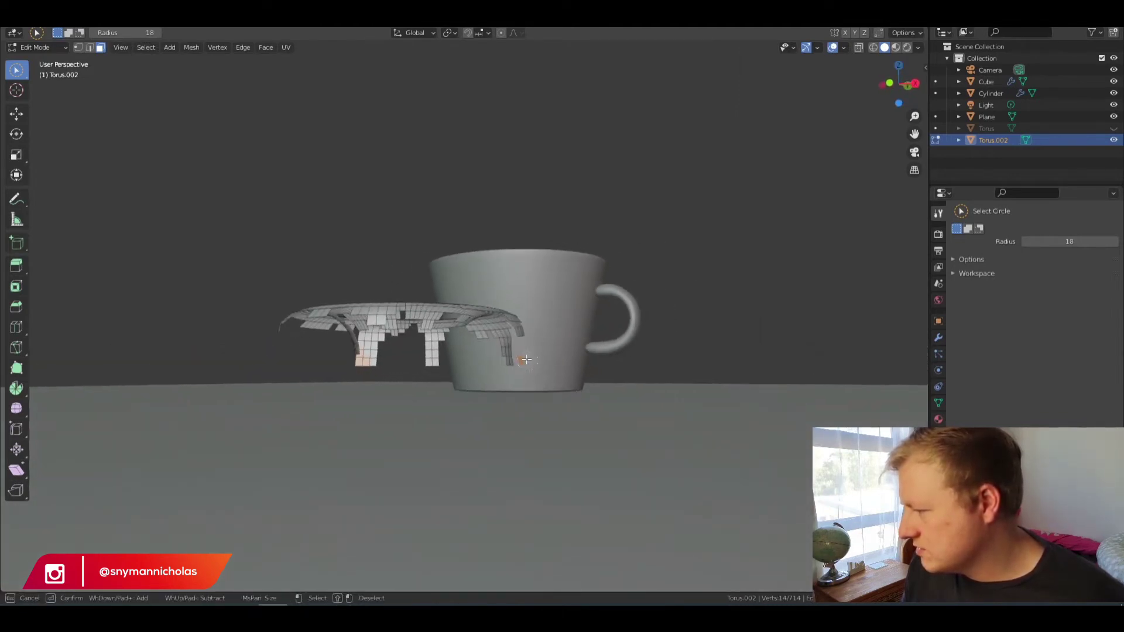
pyautogui.press('x')
pyautogui.click(483, 358)
# Step: Return to Object Mode and unhide the original torus beneath the icing
pyautogui.moveTo(483, 358); pyautogui.dragTo(369, 245, button='middle')
pyautogui.click(50, 52)
pyautogui.click(44, 62)
pyautogui.moveTo(316, 299); pyautogui.dragTo(349, 301, button='middle')
pyautogui.click(1114, 128)
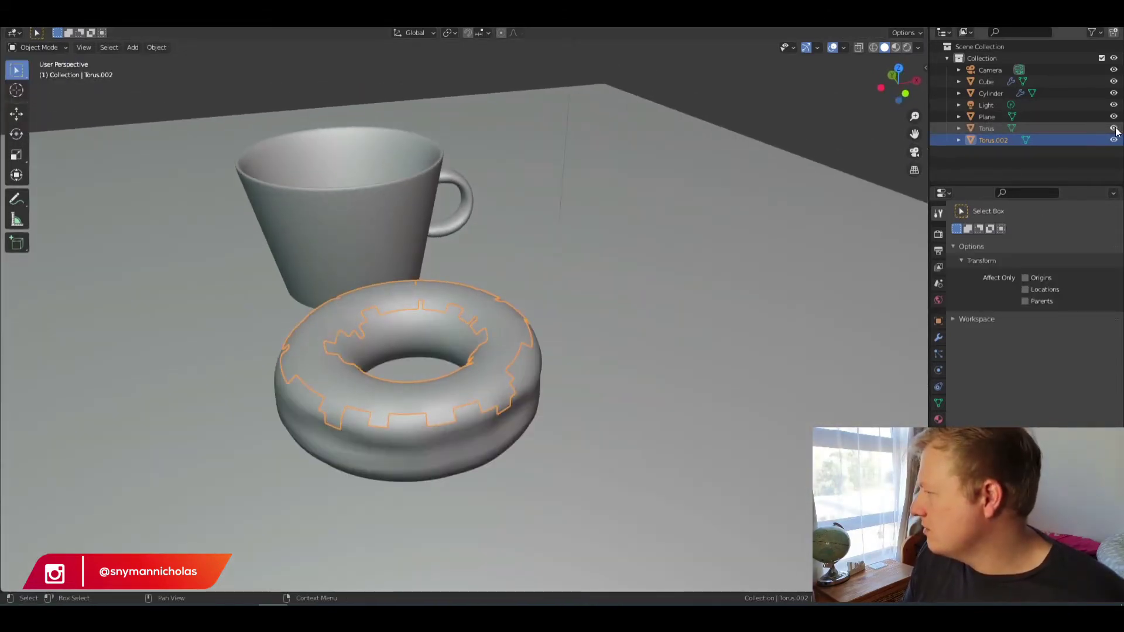
pyautogui.scroll(4, 300, 429)
pyautogui.keyDown('shift'); pyautogui.moveTo(304, 426); pyautogui.dragTo(377, 399, button='middle'); pyautogui.keyUp('shift')
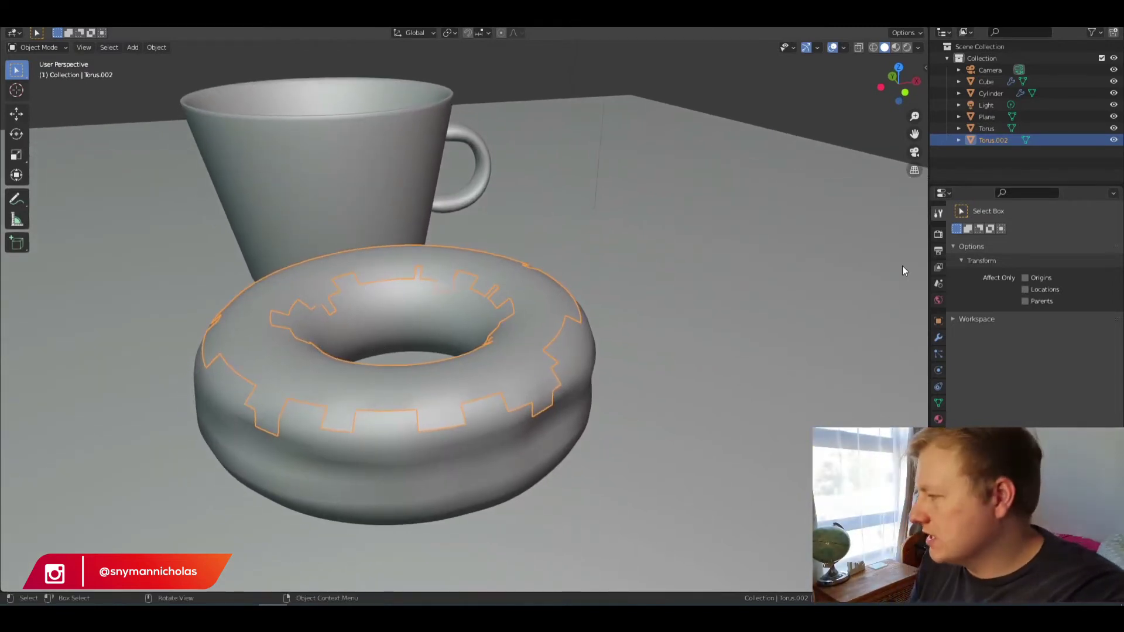
# Step: Add a Subdivision Surface modifier to the icing to smooth its jagged edge
pyautogui.click(938, 339)
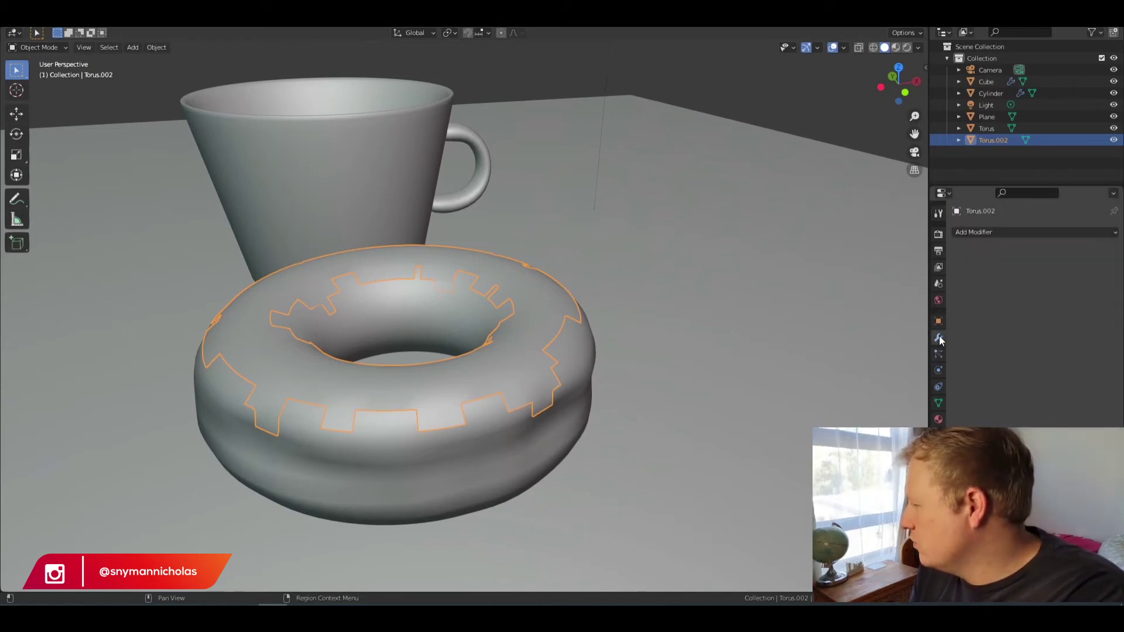
pyautogui.click(1029, 237)
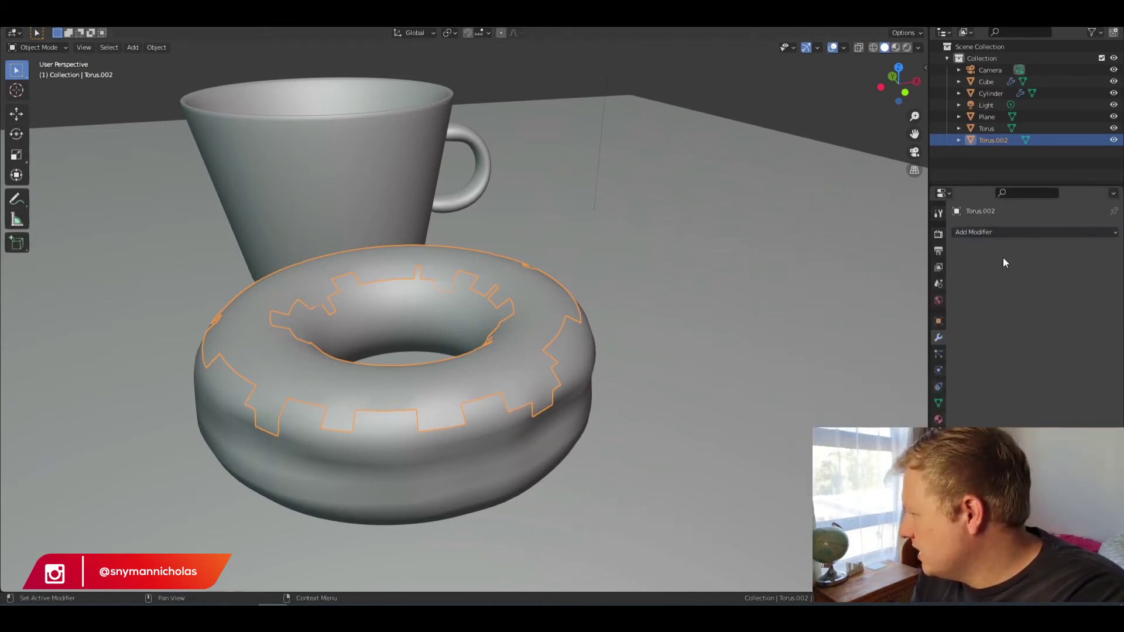
pyautogui.click(1002, 233)
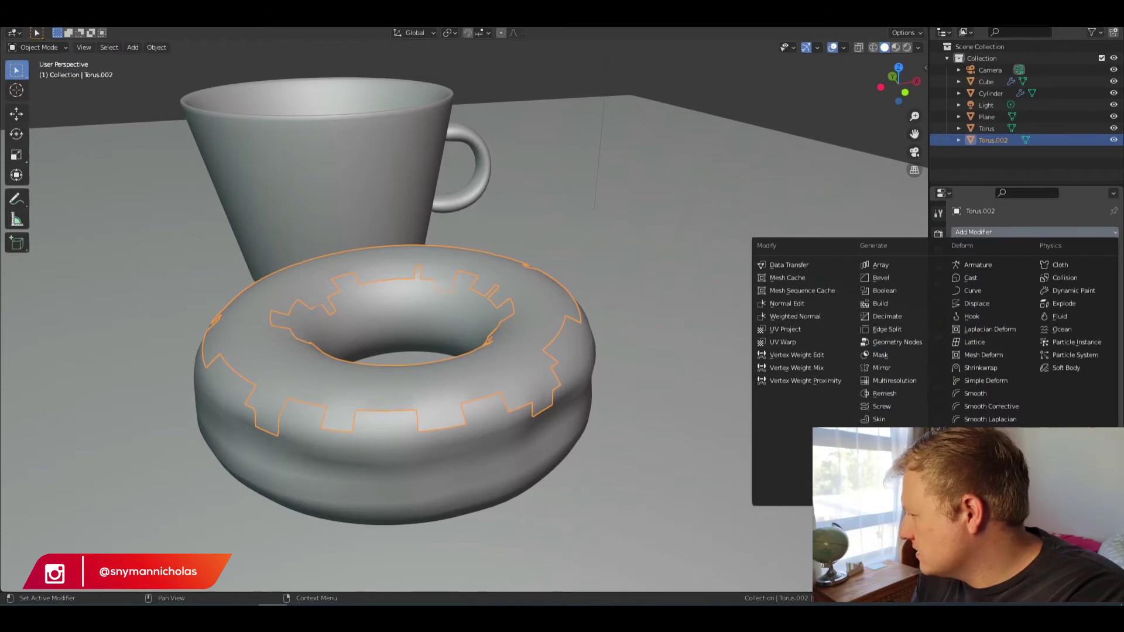
pyautogui.click(896, 445)
pyautogui.moveTo(621, 383); pyautogui.dragTo(717, 357, button='middle')
pyautogui.moveTo(277, 429); pyautogui.dragTo(246, 436, button='middle')
# Step: Add a Solidify modifier to the icing with a thickness of 0.04 m
pyautogui.click(988, 233)
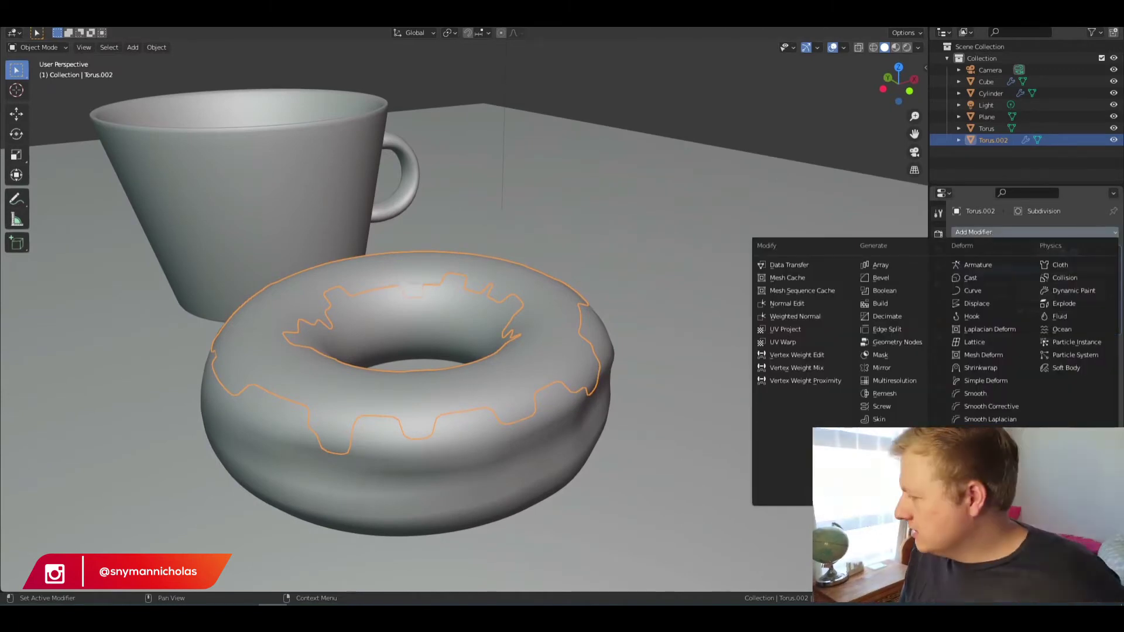
pyautogui.click(883, 432)
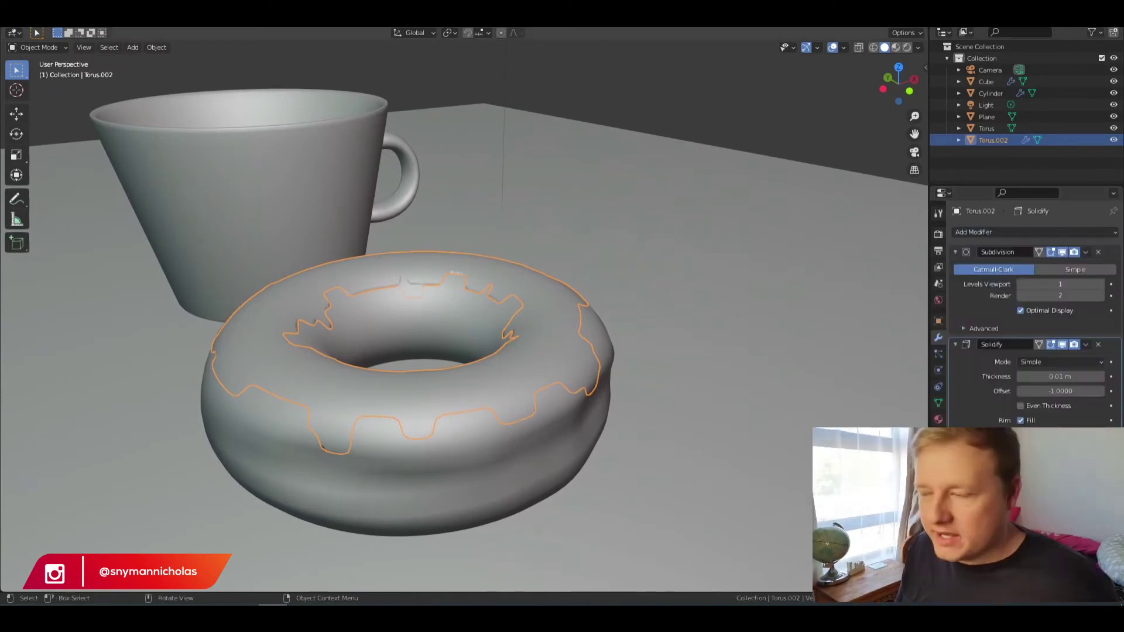
pyautogui.moveTo(664, 407); pyautogui.dragTo(679, 379, button='middle')
pyautogui.moveTo(1059, 377); pyautogui.dragTo(1095, 377)
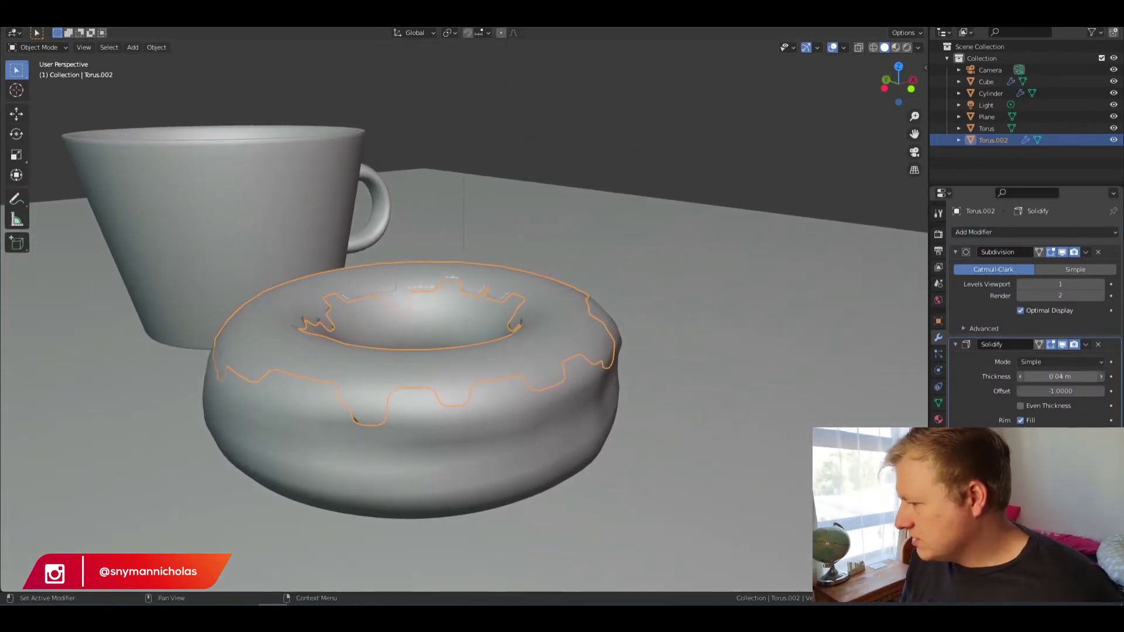
# Step: Move the icing slightly upward along Z so it sits proud of the donut surface
pyautogui.press('g')
pyautogui.press('z')
pyautogui.click(594, 376)
pyautogui.moveTo(594, 376); pyautogui.dragTo(532, 419, button='middle')
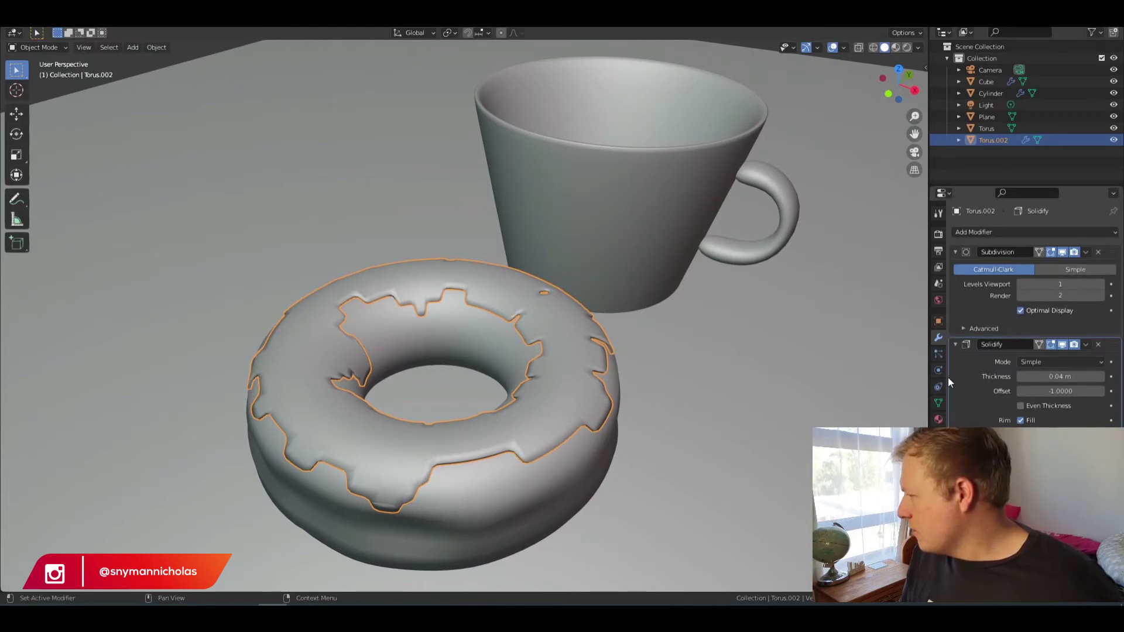
# Step: Set the icing's Subdivision viewport levels to 2 and its Solidify thickness to 0.09 m
pyautogui.click(1103, 286)
pyautogui.moveTo(457, 404); pyautogui.dragTo(458, 388, button='middle')
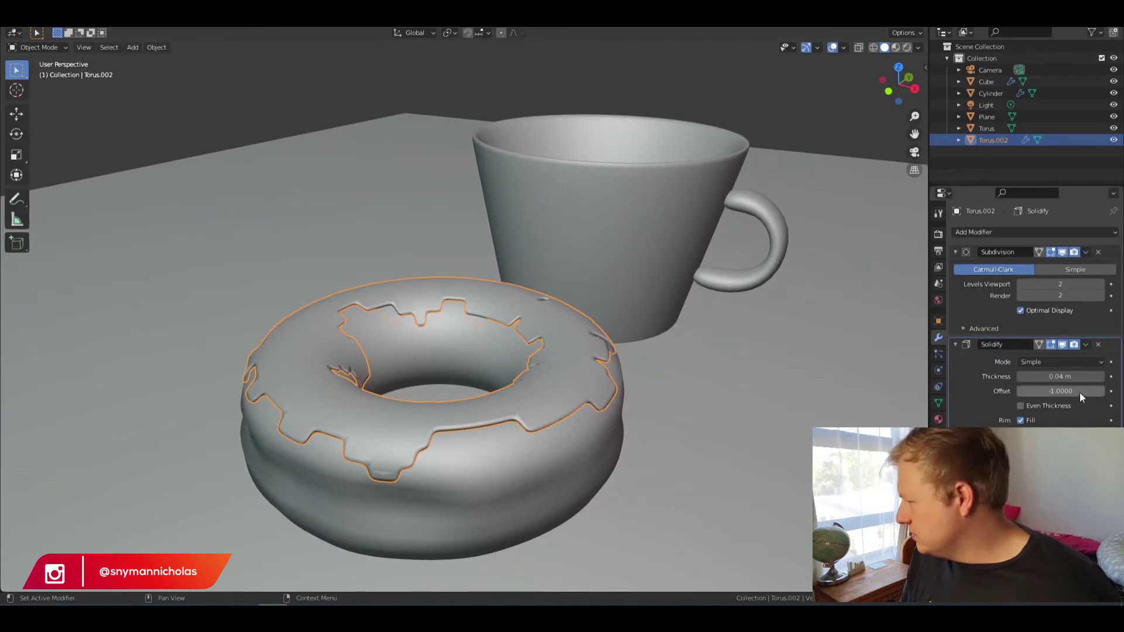
pyautogui.moveTo(1060, 376); pyautogui.dragTo(1082, 377)
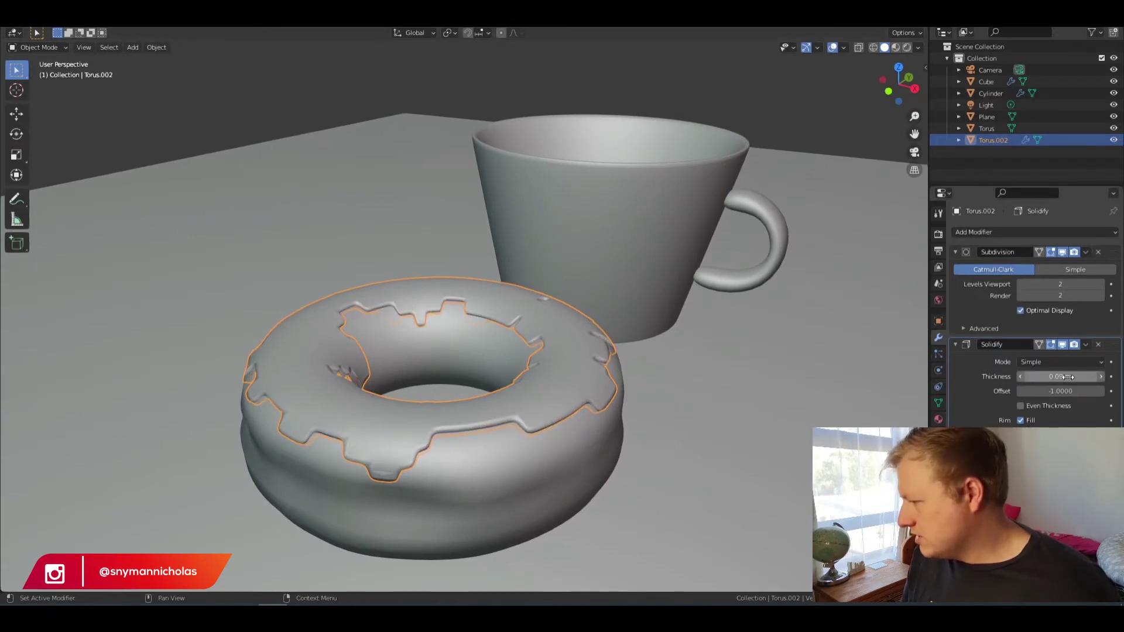
# Step: Raise the thickened icing about 0.06 m along the global Z axis, and clear the selection
pyautogui.press('g')
pyautogui.press('z')
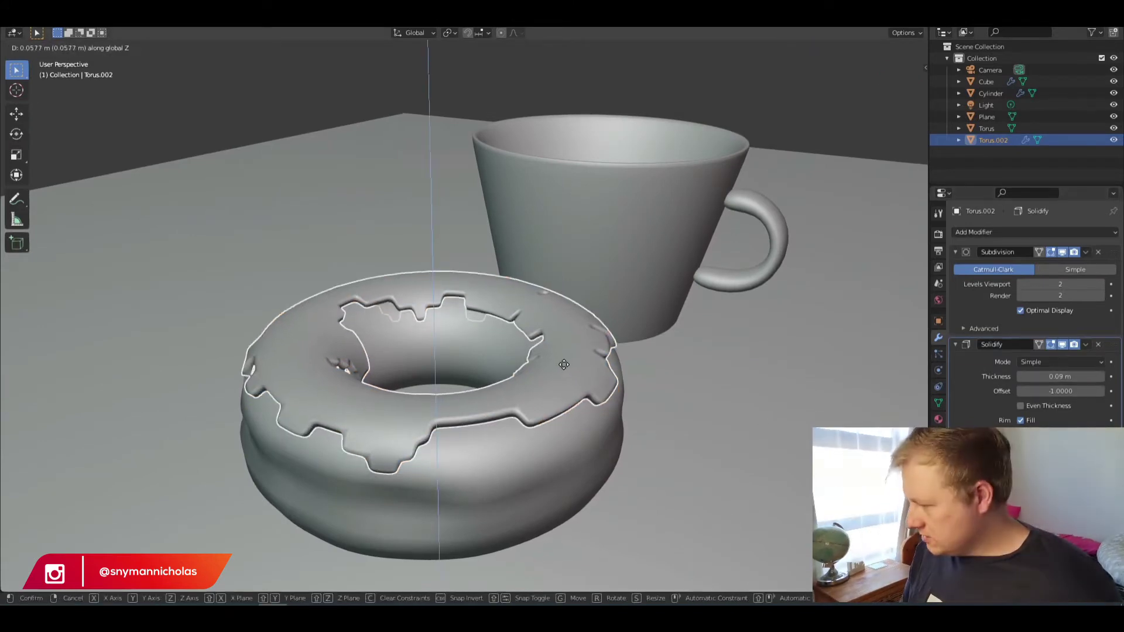
pyautogui.click(564, 366)
pyautogui.moveTo(565, 368); pyautogui.dragTo(403, 452, button='middle')
pyautogui.hotkey('alt', 'a')
# Step: Apply both the Subdivision and Solidify modifiers on the icing
pyautogui.moveTo(327, 289); pyautogui.dragTo(476, 451, button='middle')
pyautogui.click(484, 444)
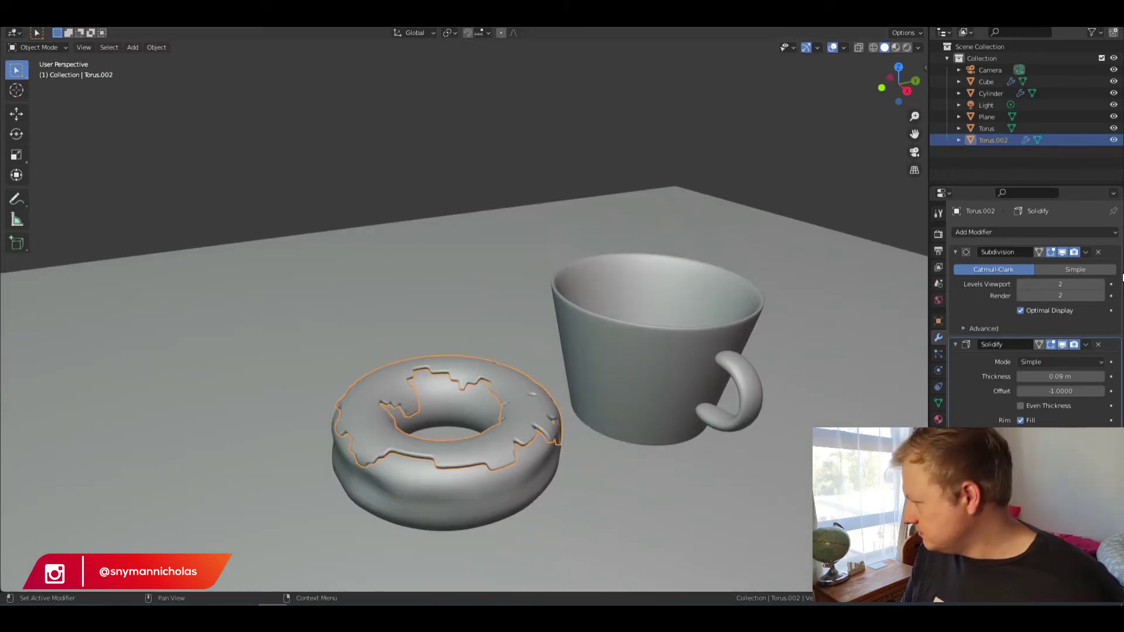
pyautogui.click(1087, 252)
pyautogui.click(1048, 264)
pyautogui.click(1086, 252)
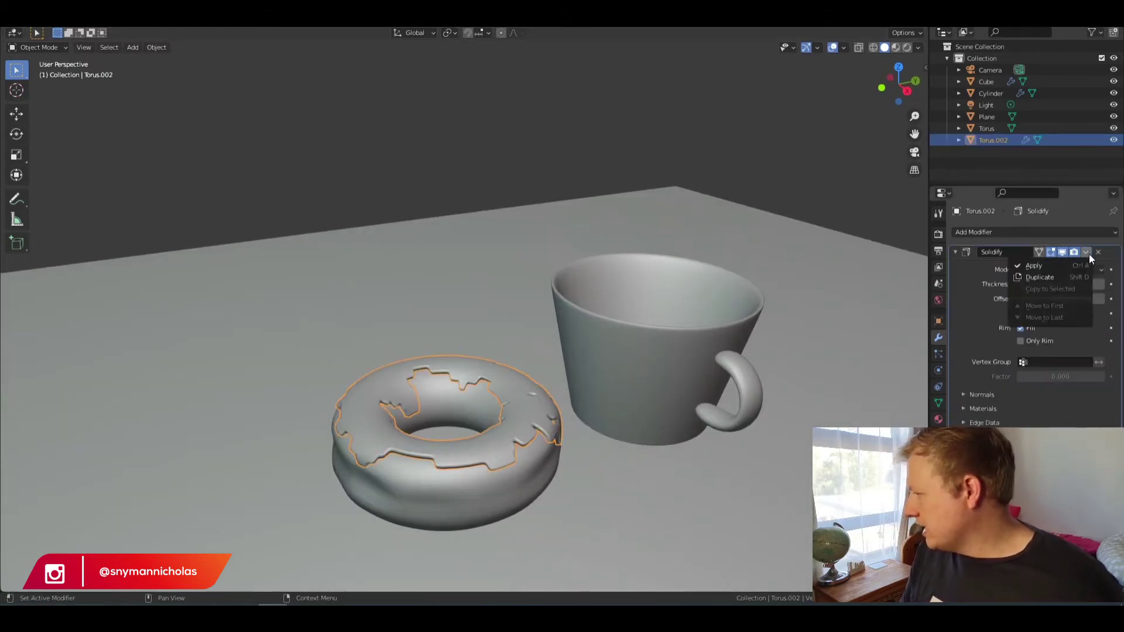
pyautogui.click(1047, 266)
# Step: Look through the scene camera and lock the camera to the view
pyautogui.moveTo(357, 261); pyautogui.dragTo(880, 181, button='middle')
pyautogui.click(915, 153)
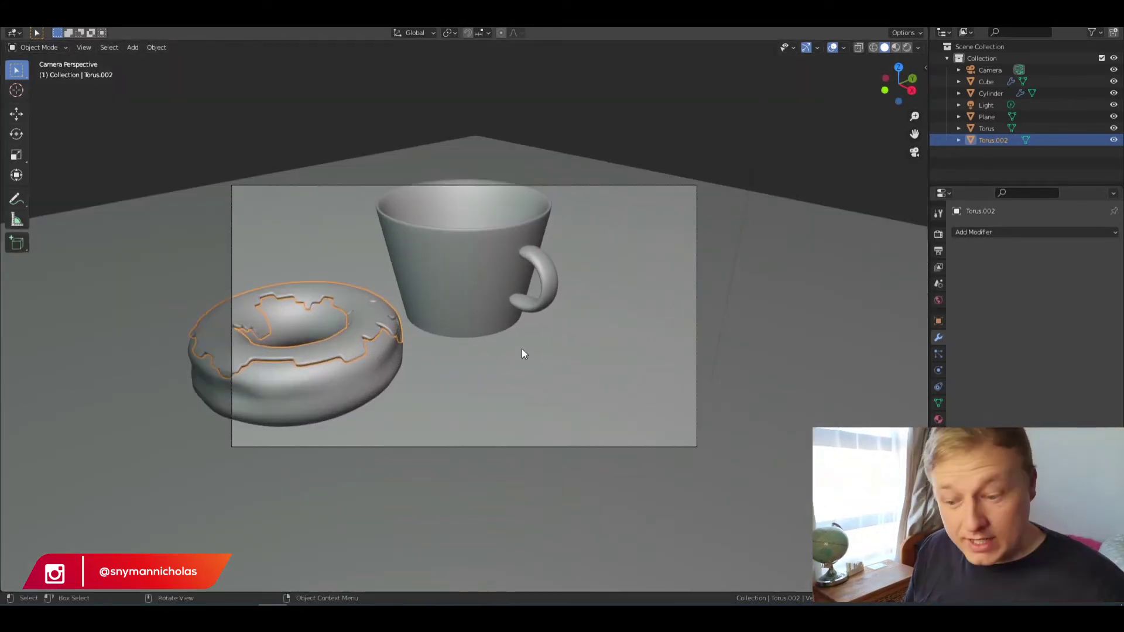
pyautogui.press('n')
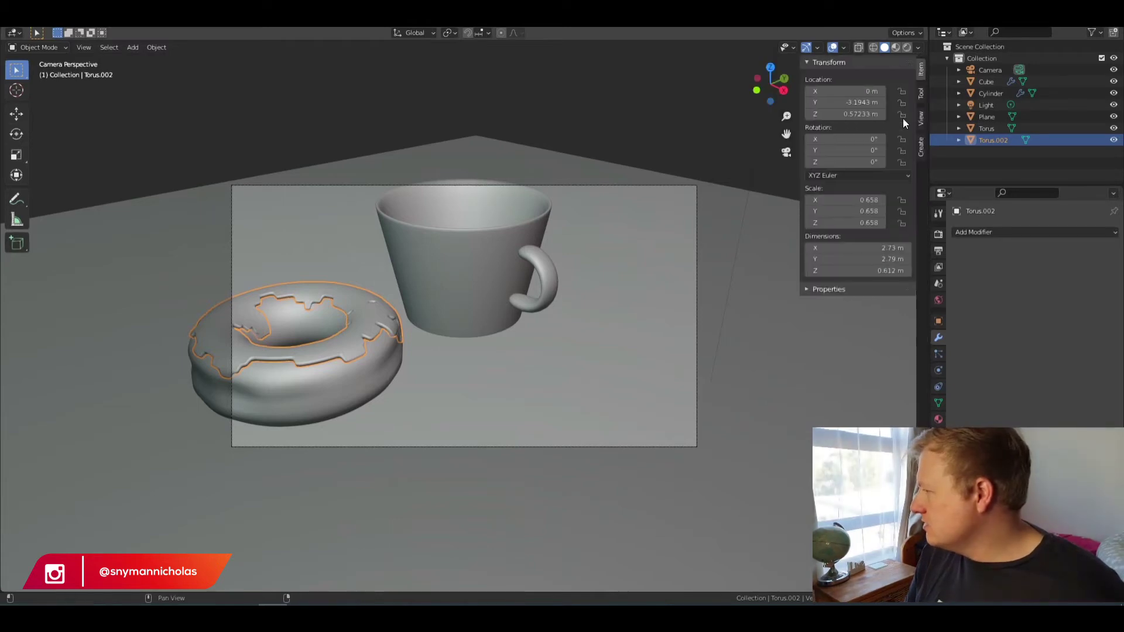
pyautogui.click(921, 118)
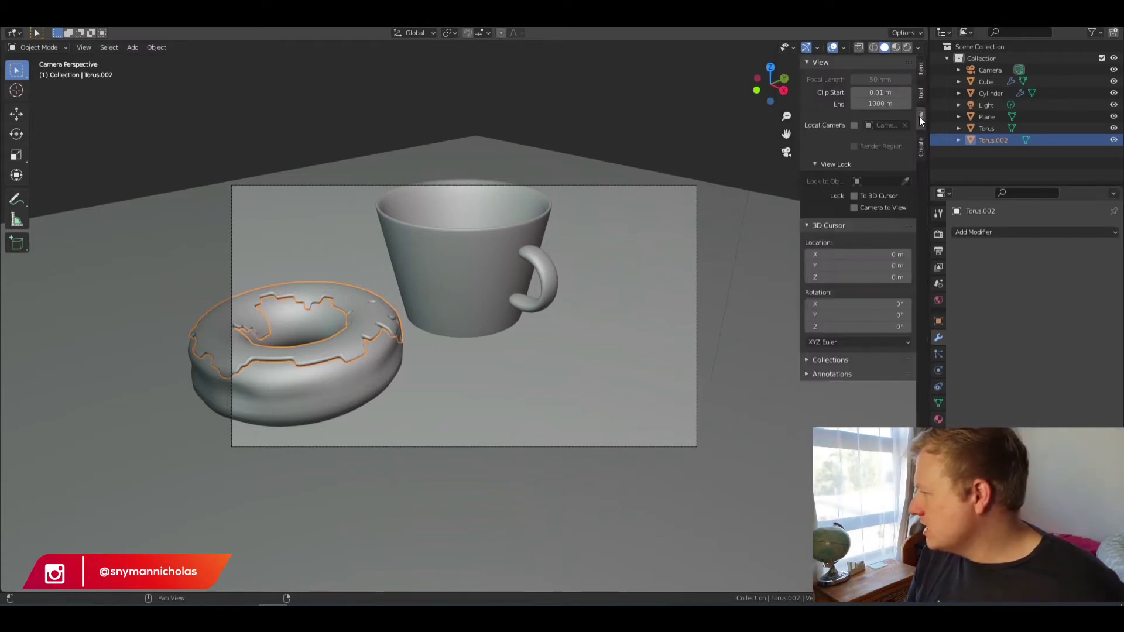
pyautogui.click(863, 209)
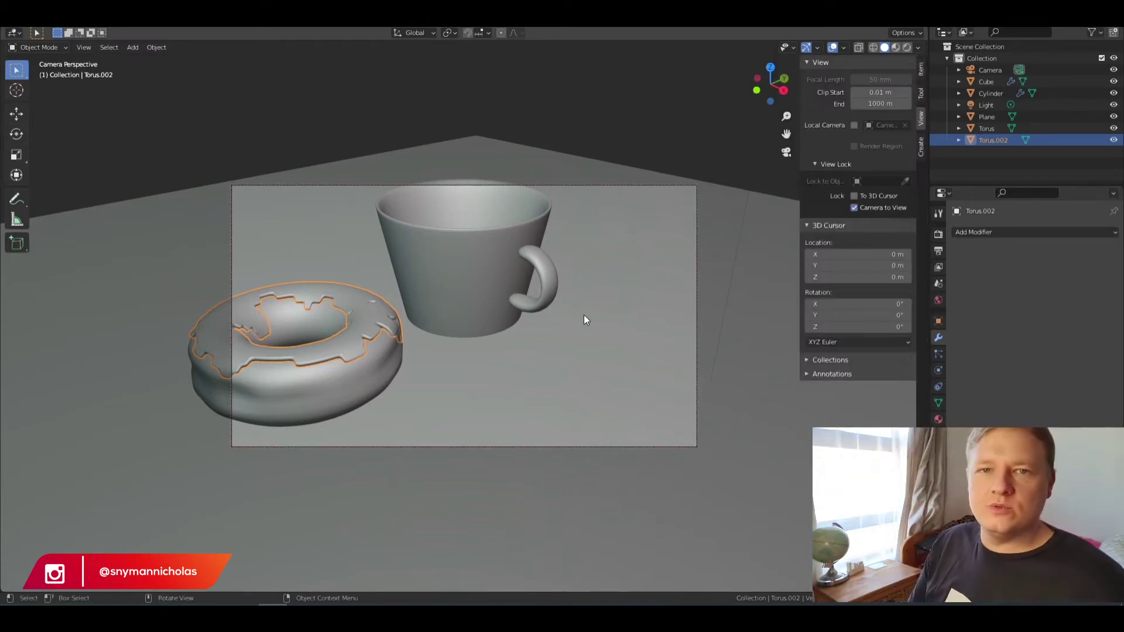
# Step: Reframe the locked camera so the donut and cup both sit fully inside the frame, and close the view settings
pyautogui.moveTo(566, 387)
pyautogui.mouseDown(button='middle')
pyautogui.moveTo(527, 375)
pyautogui.moveTo(550, 393)
pyautogui.mouseUp(button='middle')
pyautogui.scroll(-1, 552, 395)
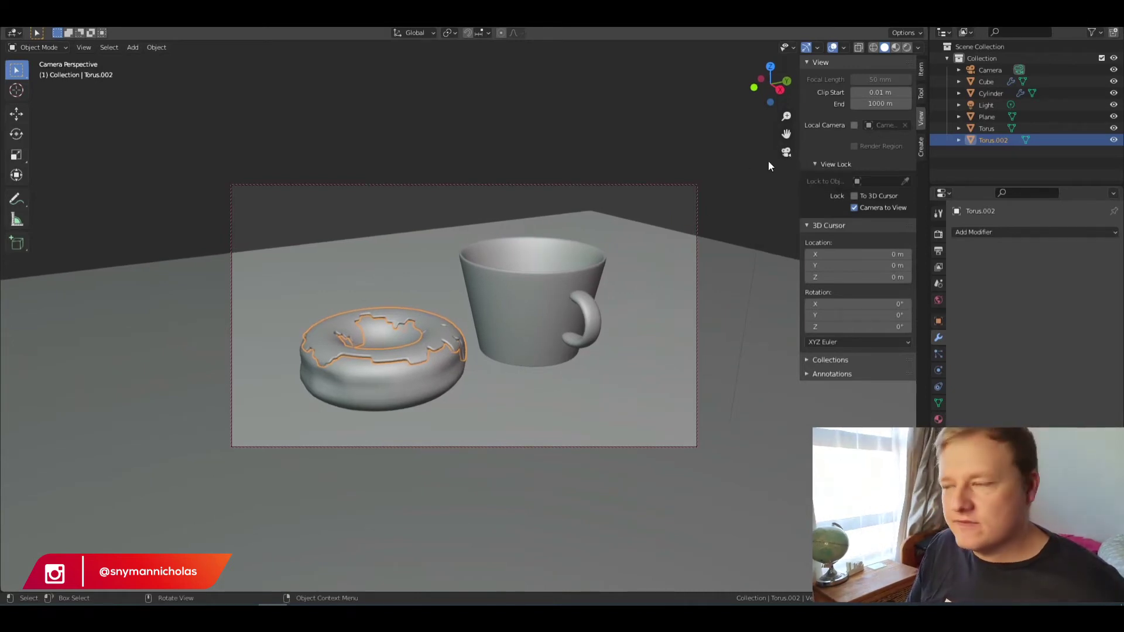
pyautogui.moveTo(425, 424); pyautogui.dragTo(528, 367, button='middle')
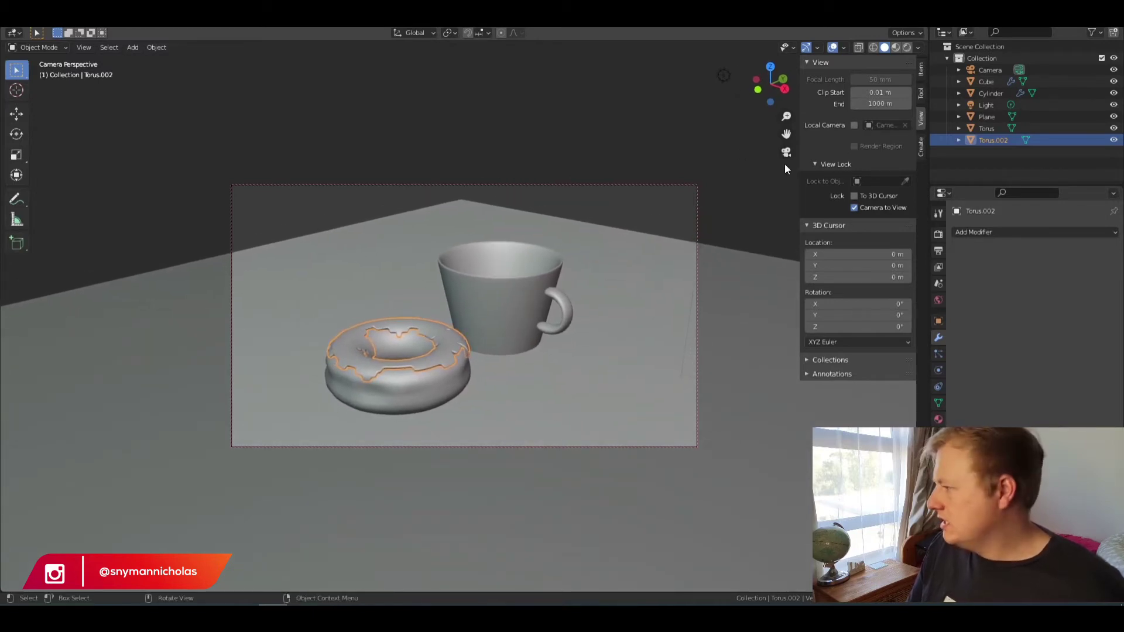
pyautogui.press('n')
# Step: Leave the camera view, add a UV sphere and raise it along Z until it floats above the cup
pyautogui.moveTo(603, 248); pyautogui.dragTo(447, 344, button='middle')
pyautogui.moveTo(443, 385)
pyautogui.mouseDown(button='middle')
pyautogui.moveTo(467, 350)
pyautogui.moveTo(460, 399)
pyautogui.moveTo(448, 385)
pyautogui.mouseUp(button='middle')
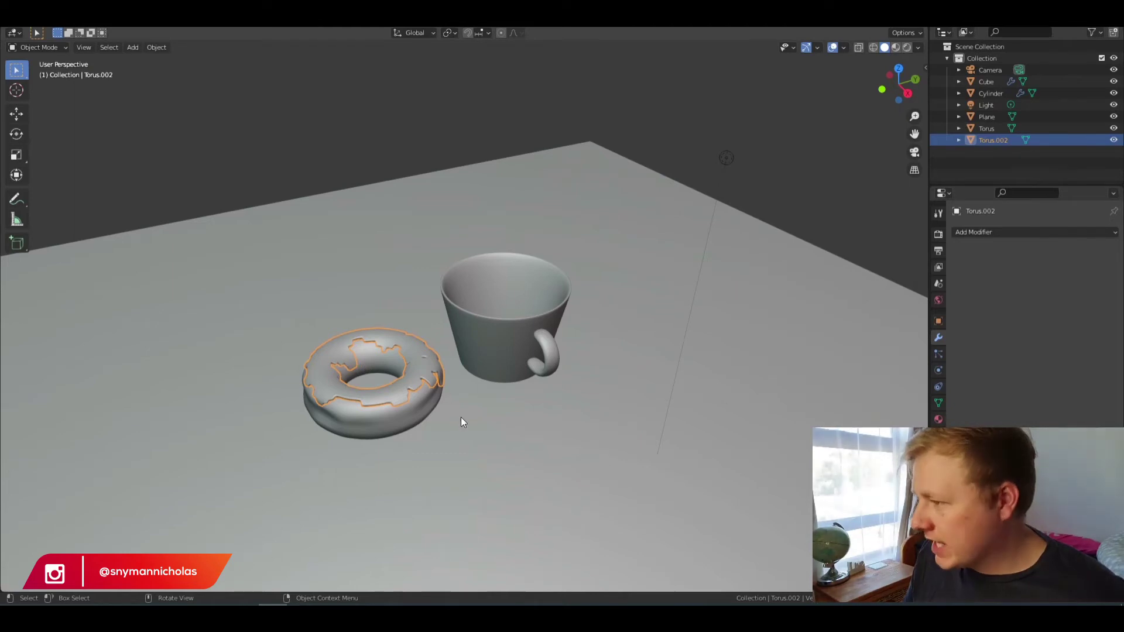
pyautogui.moveTo(447, 389); pyautogui.dragTo(497, 459, button='middle')
pyautogui.hotkey('shift', 'a')
pyautogui.moveTo(637, 220)
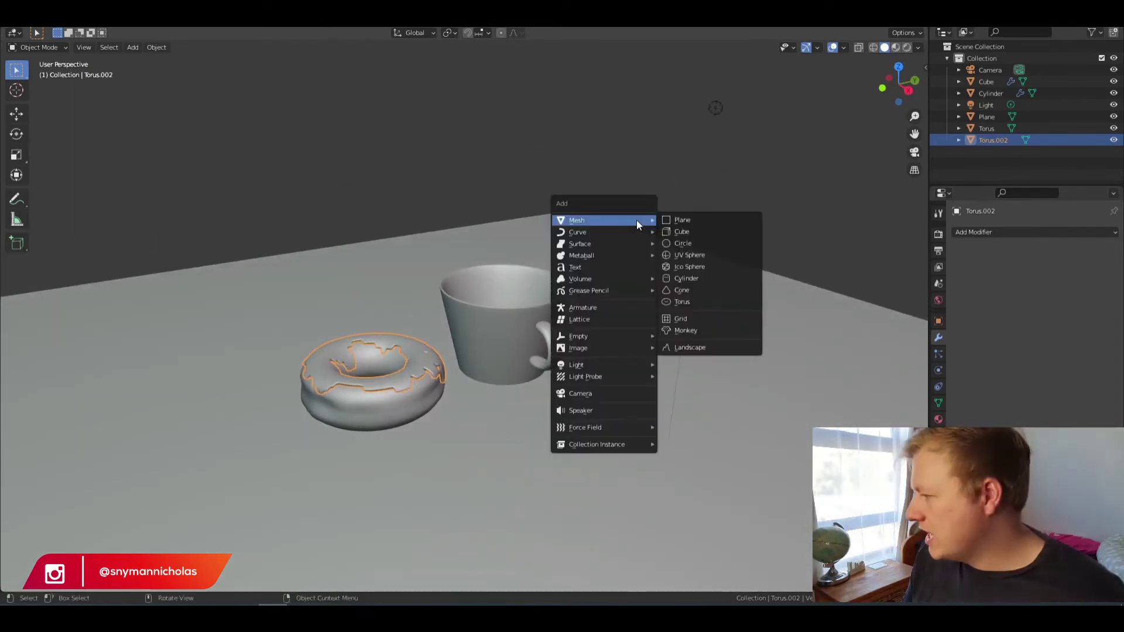
pyautogui.click(707, 255)
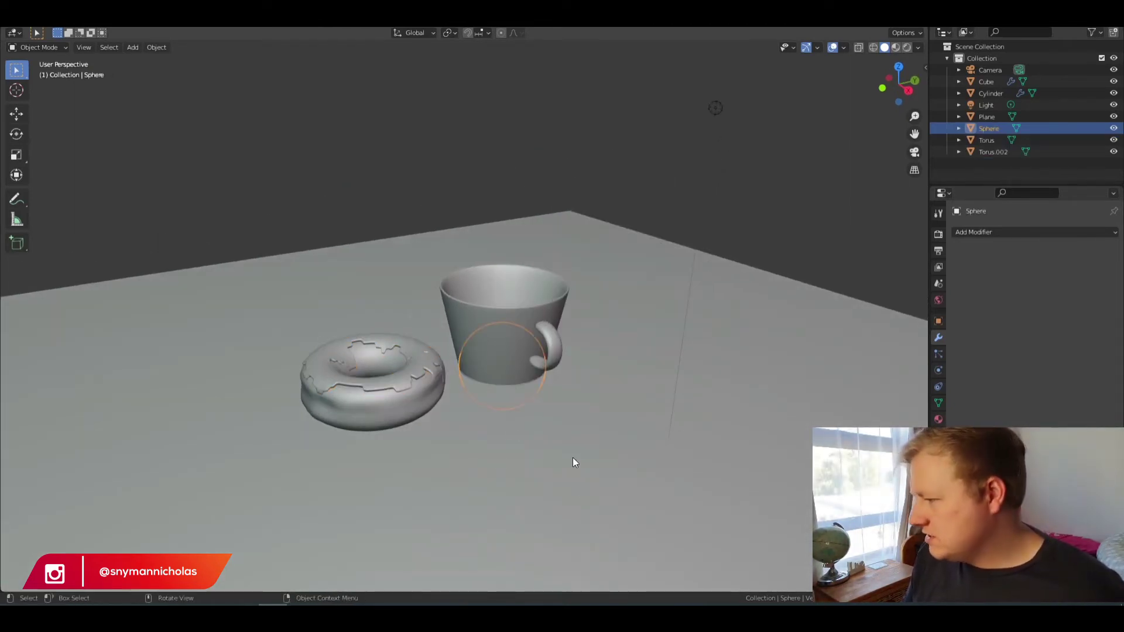
pyautogui.press('g')
pyautogui.press('z')
pyautogui.click(605, 114)
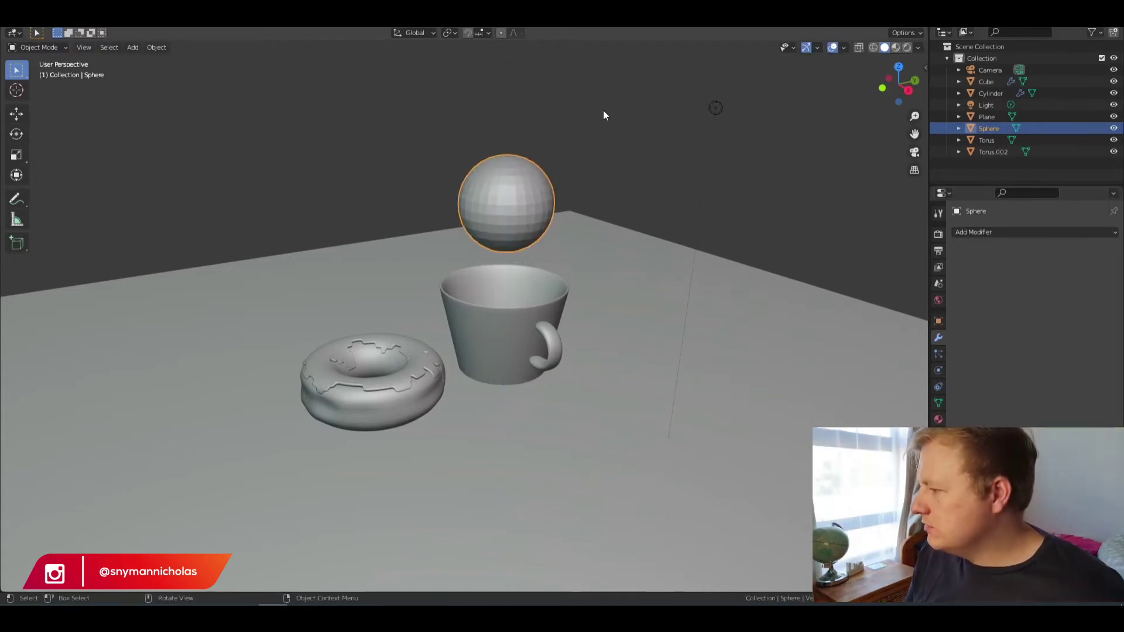
# Step: Switch to the right orthographic view and shade the sphere smooth
pyautogui.moveTo(605, 116); pyautogui.dragTo(572, 334, button='middle')
pyautogui.click(909, 91)
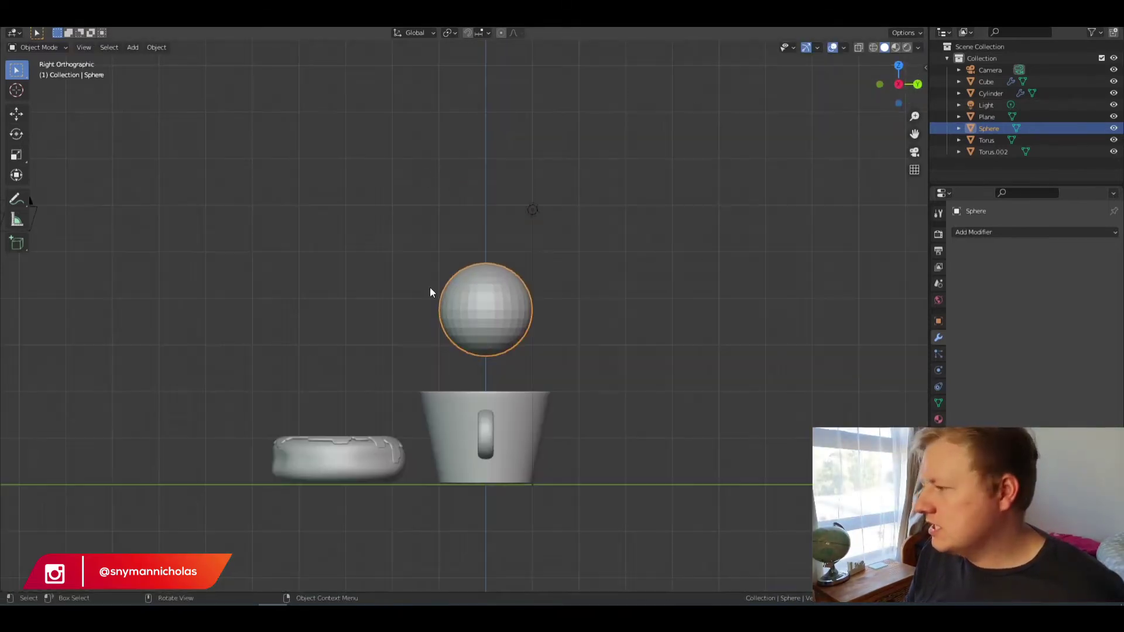
pyautogui.rightClick(539, 263)
pyautogui.click(539, 263)
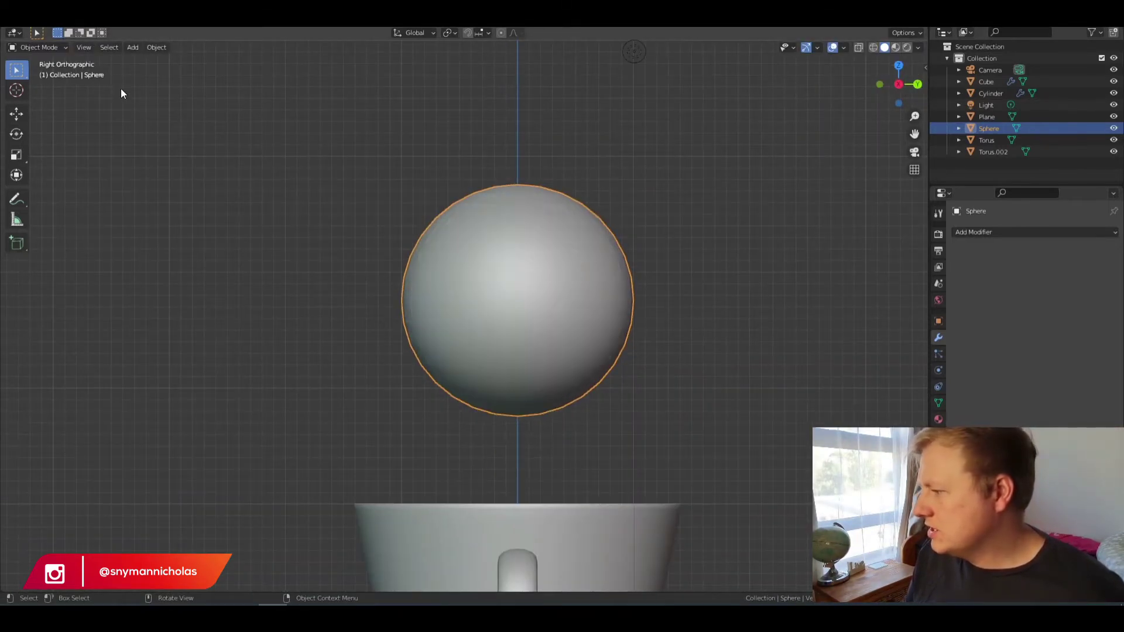
# Step: Enter Edit Mode on the sphere, turn on X-ray and box-select all faces of its upper half
pyautogui.click(62, 52)
pyautogui.click(58, 65)
pyautogui.keyDown('shift'); pyautogui.moveTo(672, 226); pyautogui.dragTo(545, 263, button='middle'); pyautogui.keyUp('shift')
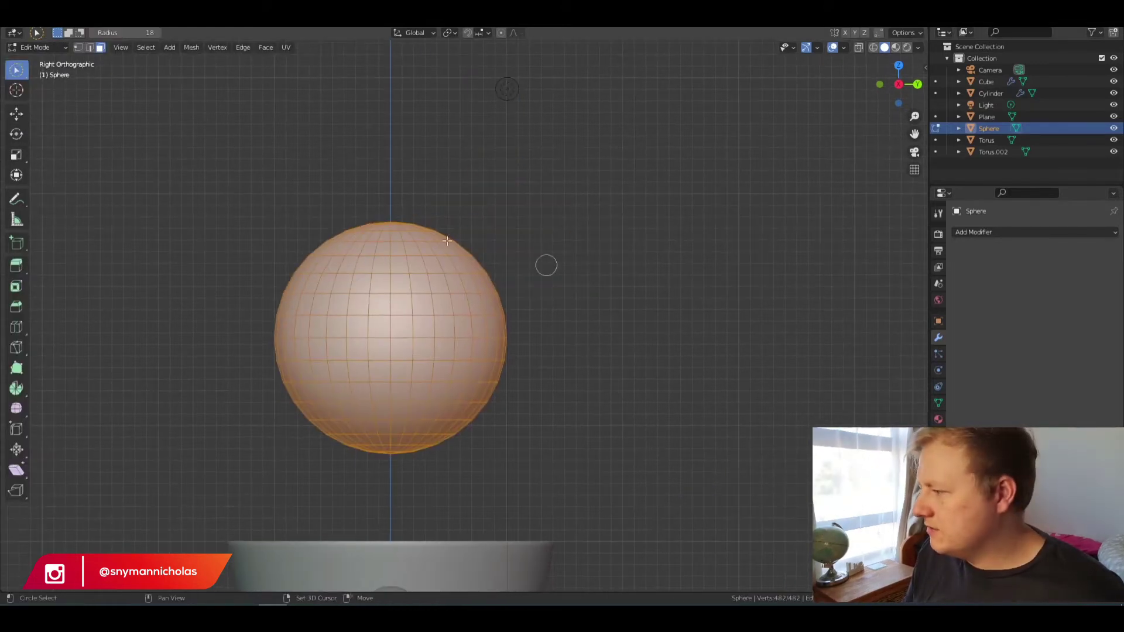
pyautogui.click(858, 46)
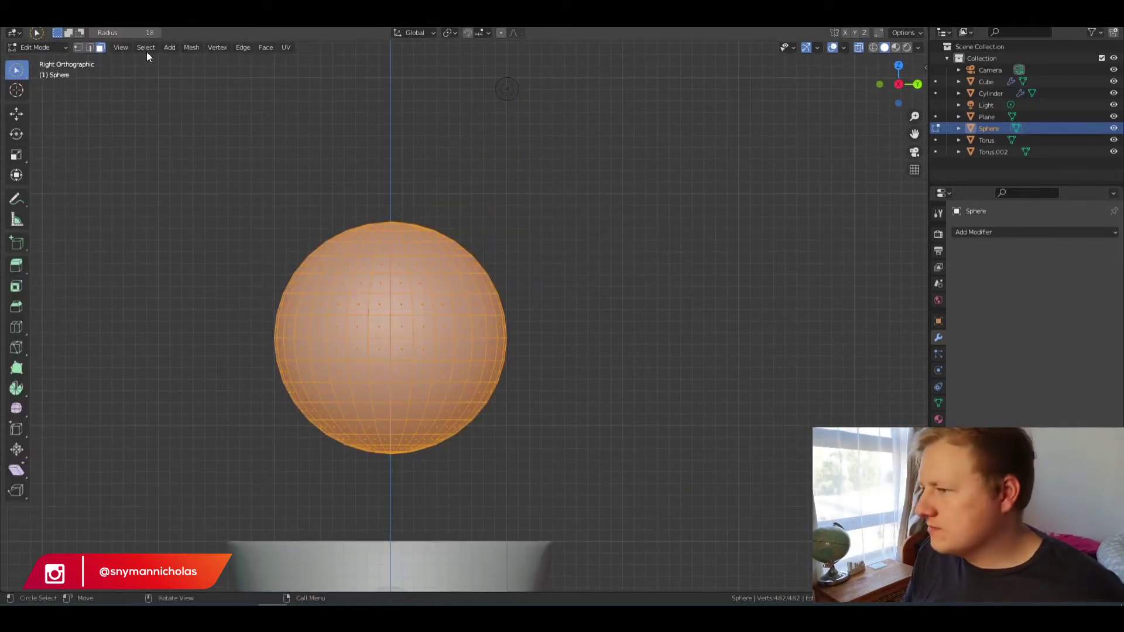
pyautogui.moveTo(16, 70); pyautogui.dragTo(44, 70)
pyautogui.click(70, 98)
pyautogui.moveTo(177, 125); pyautogui.dragTo(606, 334)
pyautogui.scroll(-1, 585, 410)
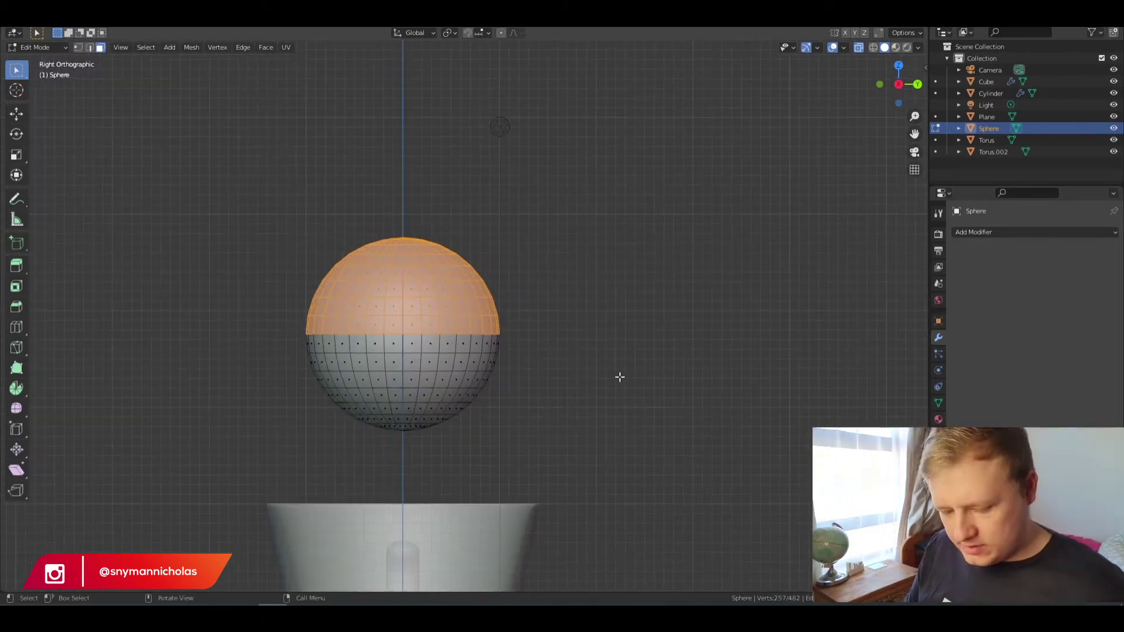
# Step: Extrude the sphere's upper half straight up along Z into a long capsule and return to Object Mode
pyautogui.press('e')
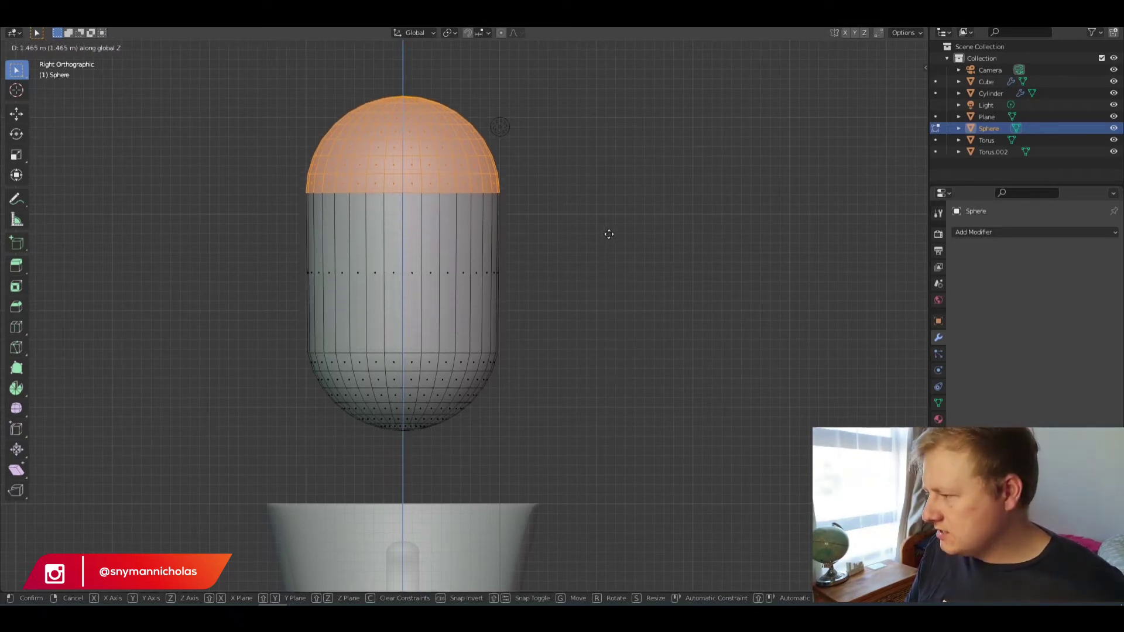
pyautogui.click(608, 175)
pyautogui.click(37, 47)
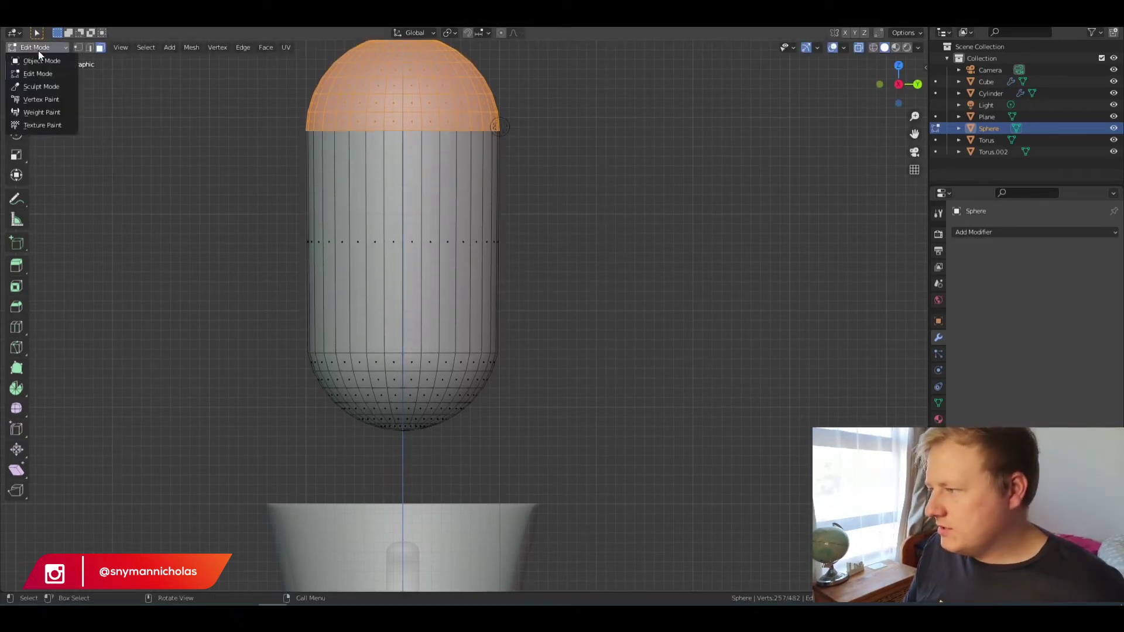
pyautogui.click(34, 57)
pyautogui.scroll(-3, 172, 179)
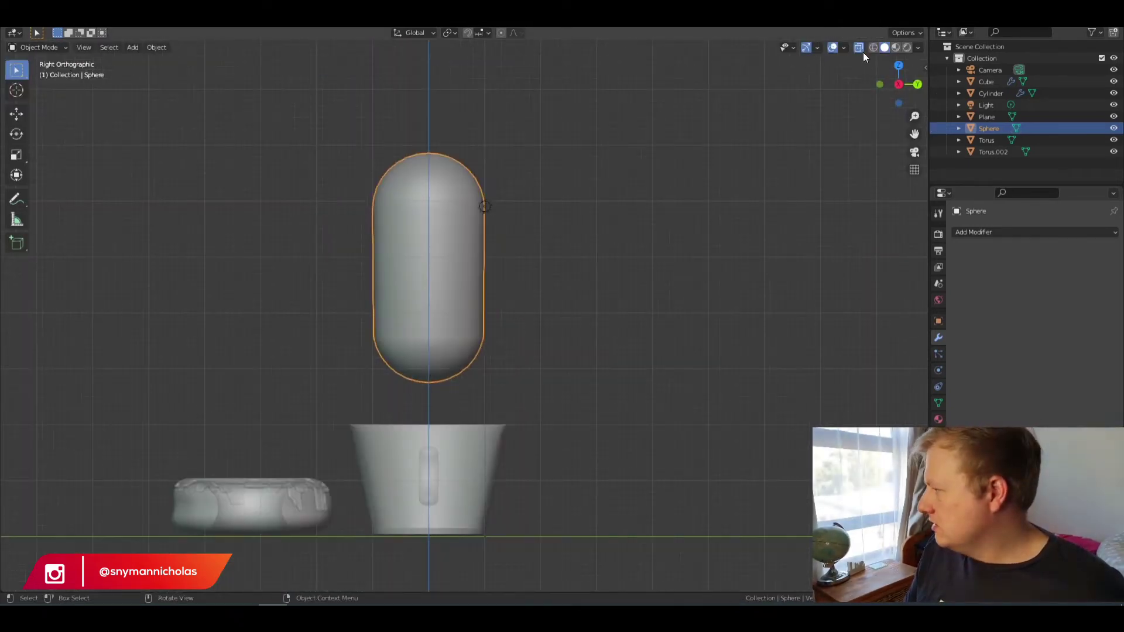
# Step: Scale the capsule down to a small sprinkle and move it along Y, well away from the cup
pyautogui.moveTo(619, 234); pyautogui.dragTo(465, 312, button='middle')
pyautogui.scroll(-3, 465, 313)
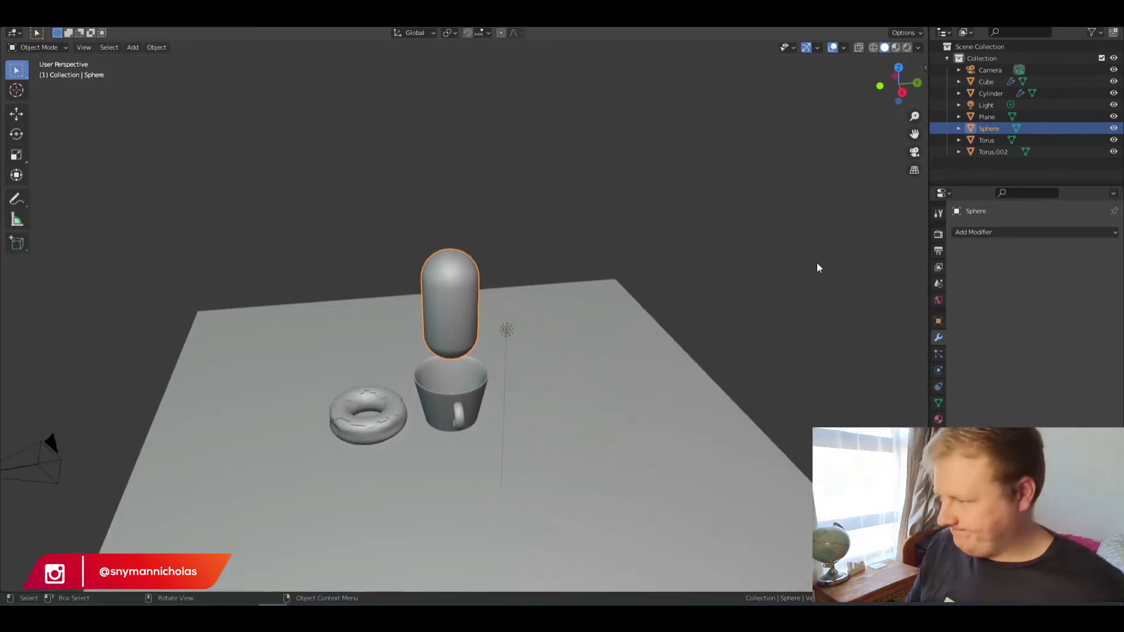
pyautogui.press('s')
pyautogui.click(515, 349)
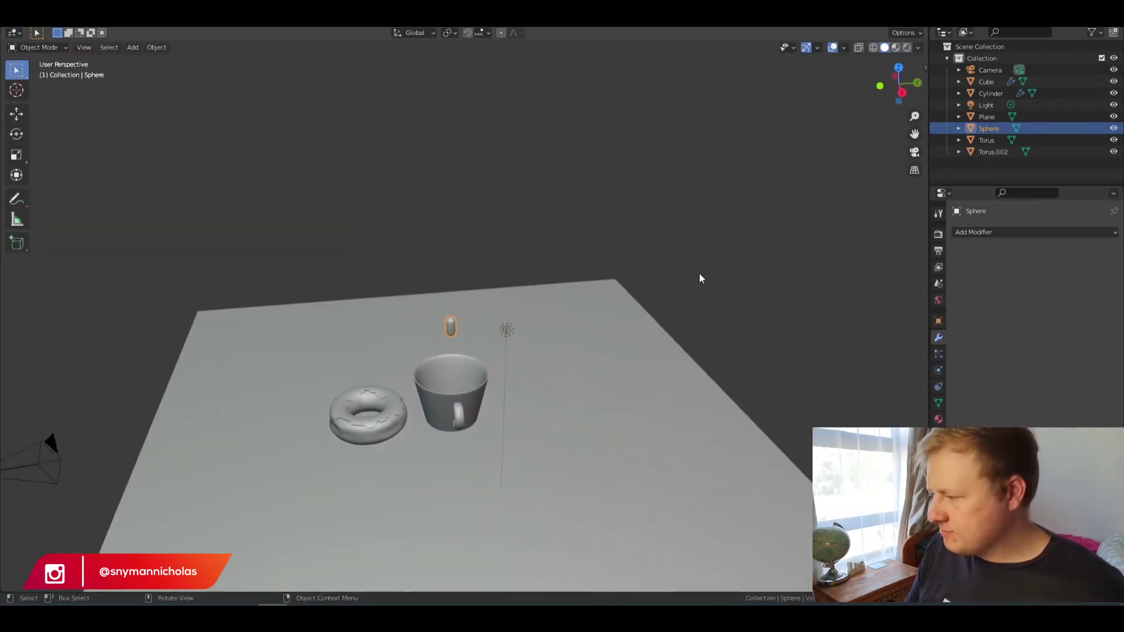
pyautogui.click(894, 85)
pyautogui.press('g')
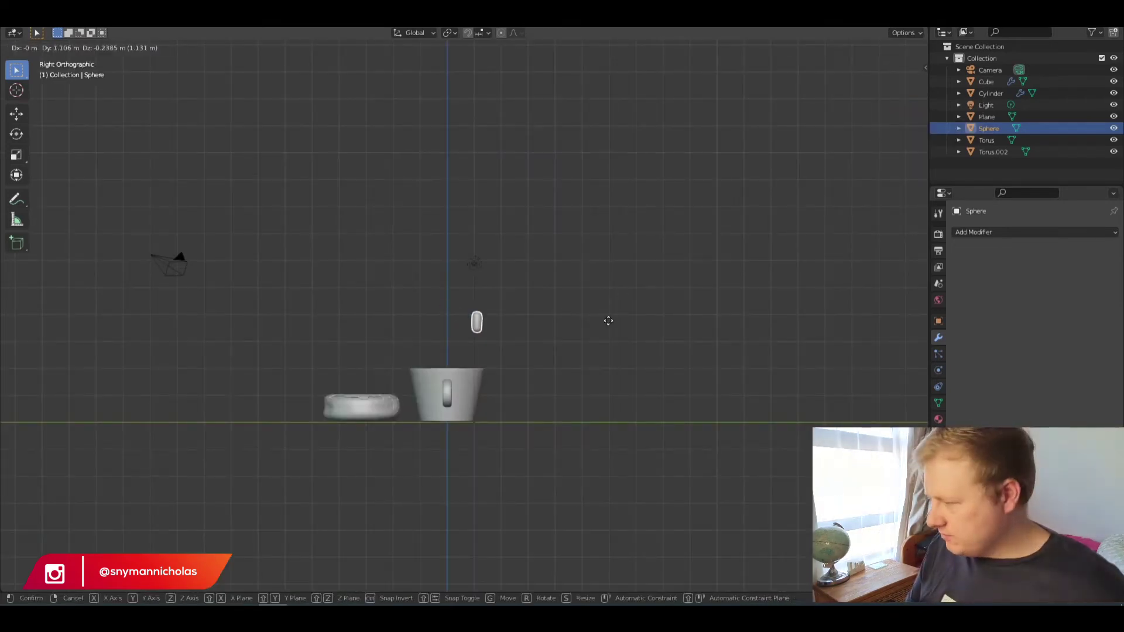
pyautogui.click(705, 334)
# Step: Stretch the small capsule along Z by a factor of about 1.28
pyautogui.press('s')
pyautogui.press('z')
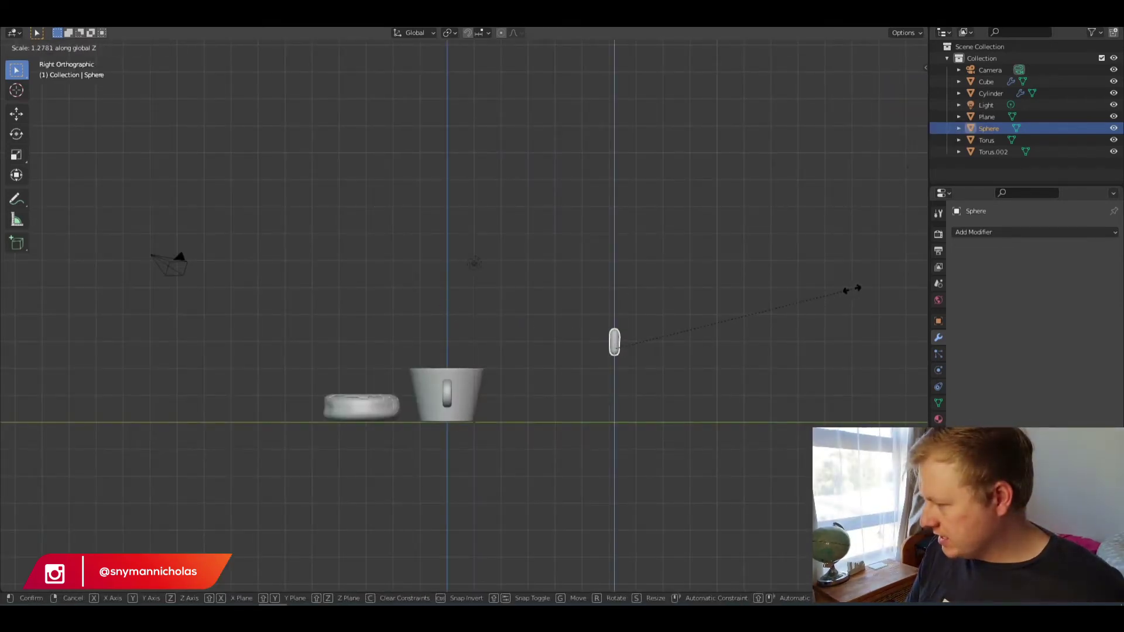
pyautogui.click(848, 286)
pyautogui.moveTo(705, 297); pyautogui.dragTo(732, 323, button='middle')
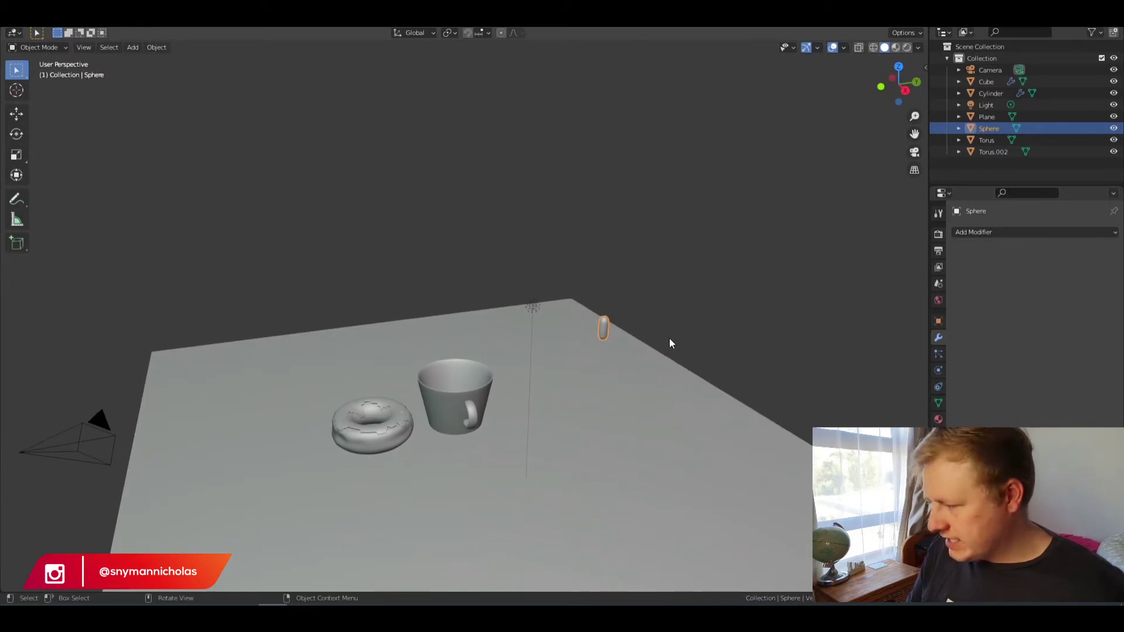
pyautogui.moveTo(671, 342); pyautogui.dragTo(710, 341, button='middle')
# Step: Select the donut's icing, add a particle system to it and set its type to Hair
pyautogui.moveTo(465, 440); pyautogui.dragTo(427, 332, button='middle')
pyautogui.click(403, 441)
pyautogui.scroll(2, 440, 391)
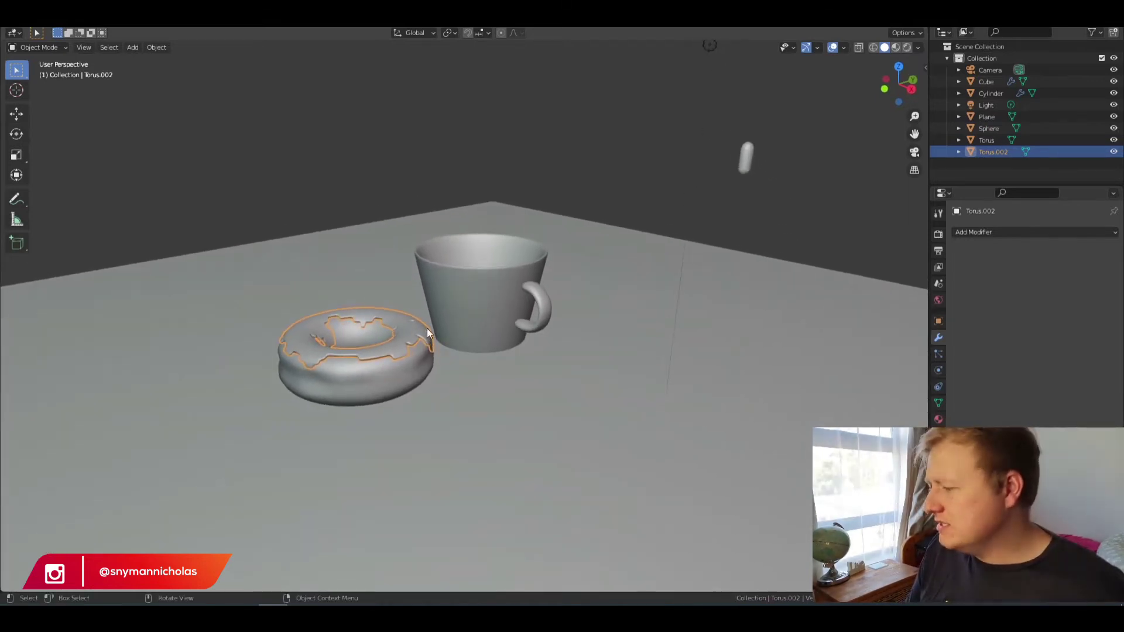
pyautogui.click(382, 336)
pyautogui.click(395, 322)
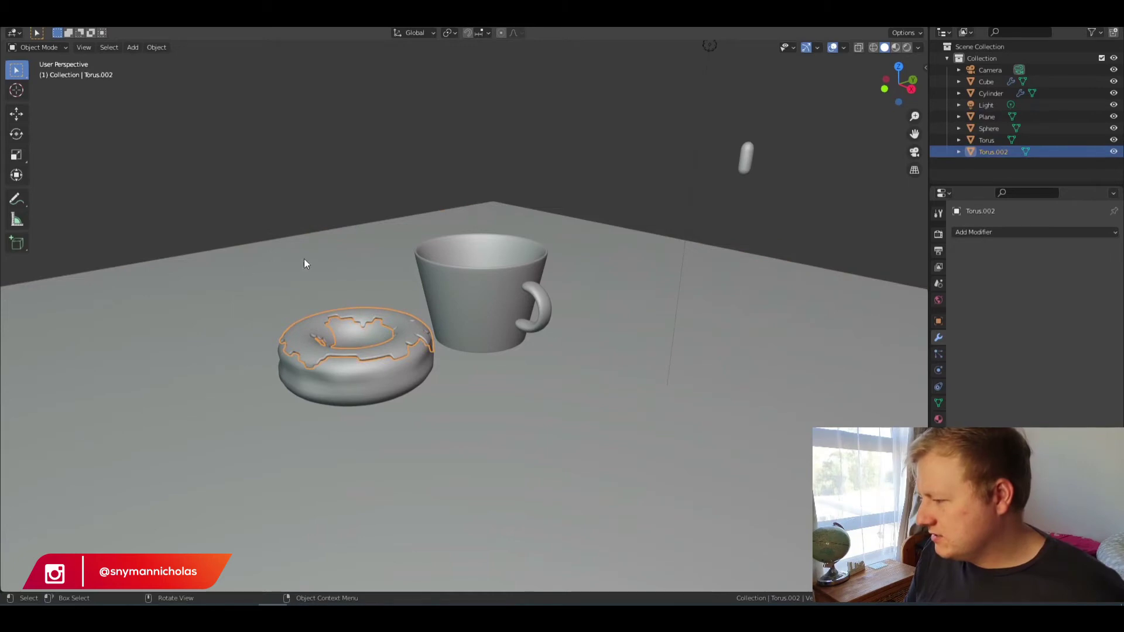
pyautogui.click(940, 354)
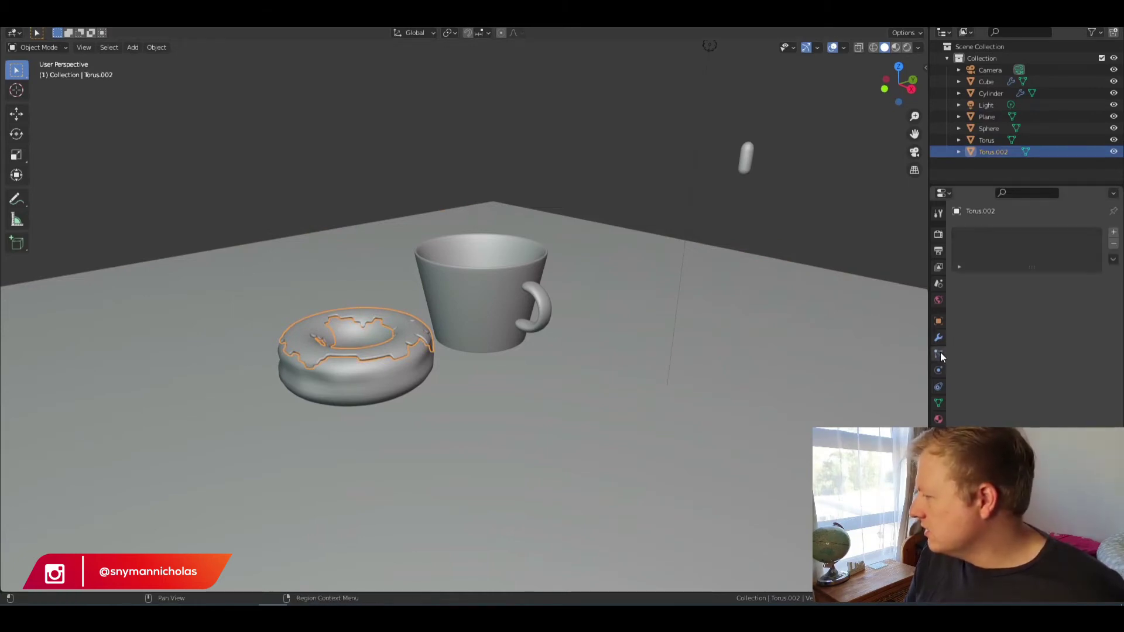
pyautogui.click(1113, 232)
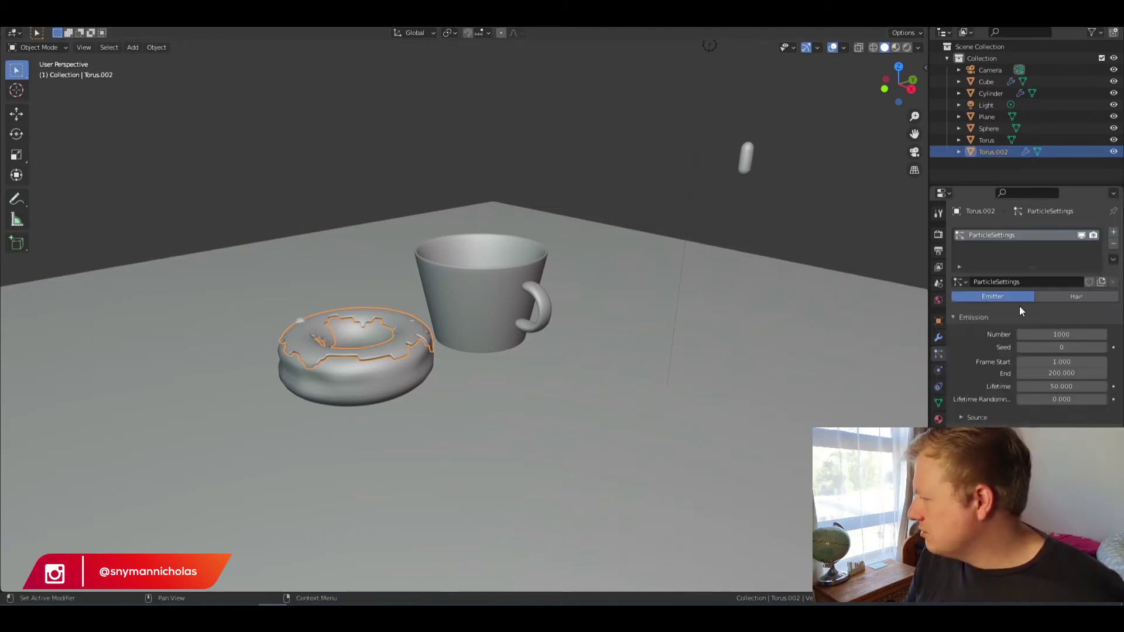
pyautogui.click(1072, 296)
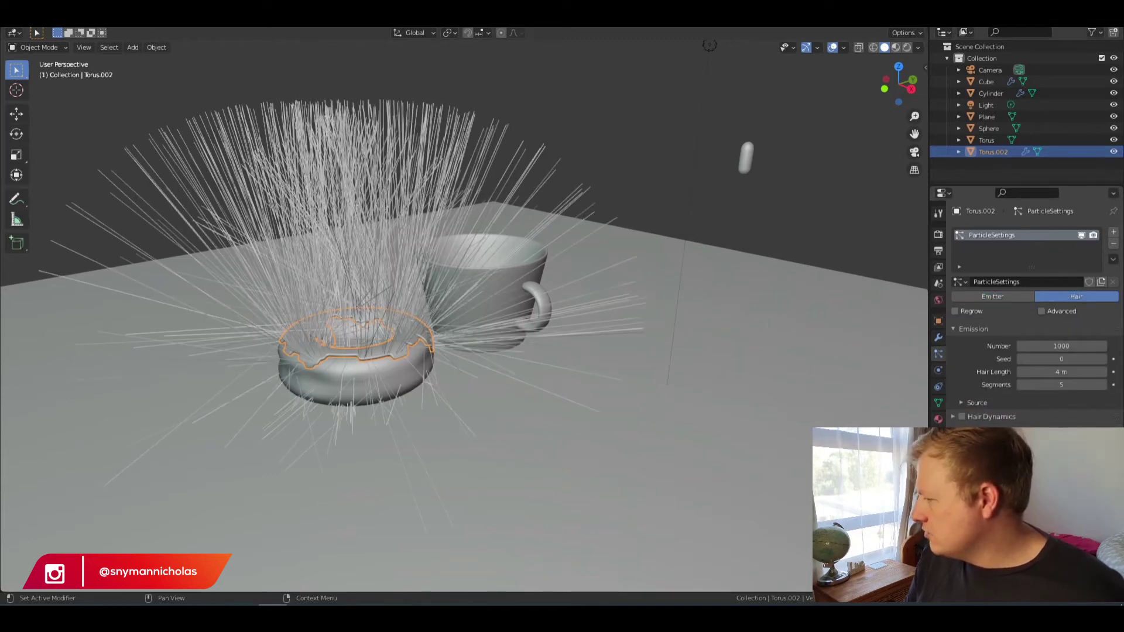
# Step: Render the icing's hair particles as Object, using the small capsule as the instance object
pyautogui.click(1061, 498)
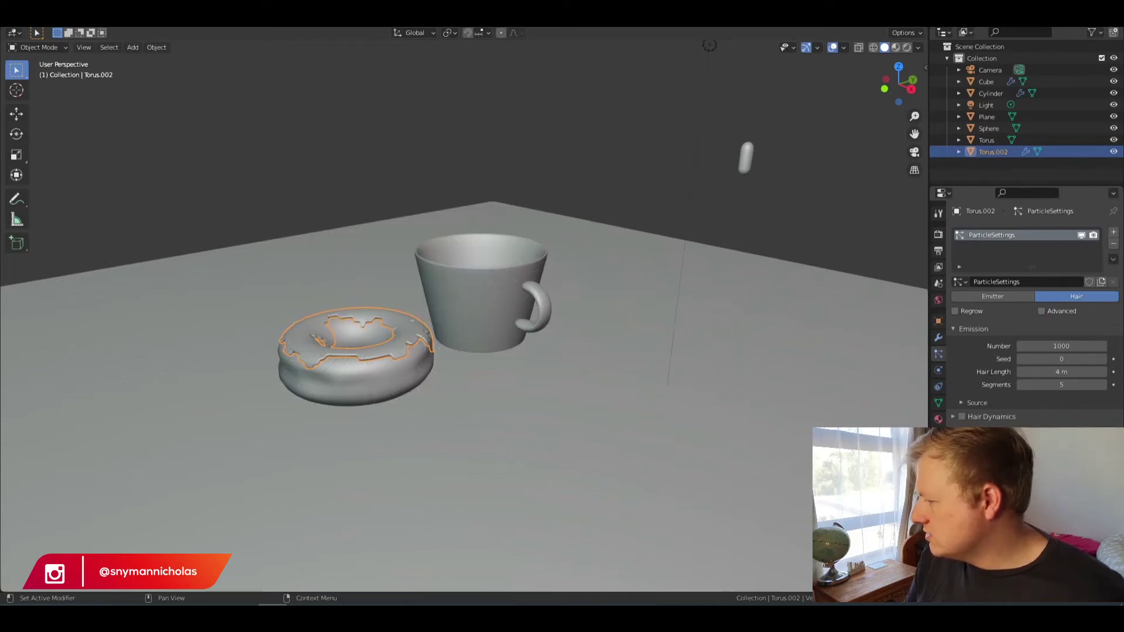
pyautogui.click(1101, 527)
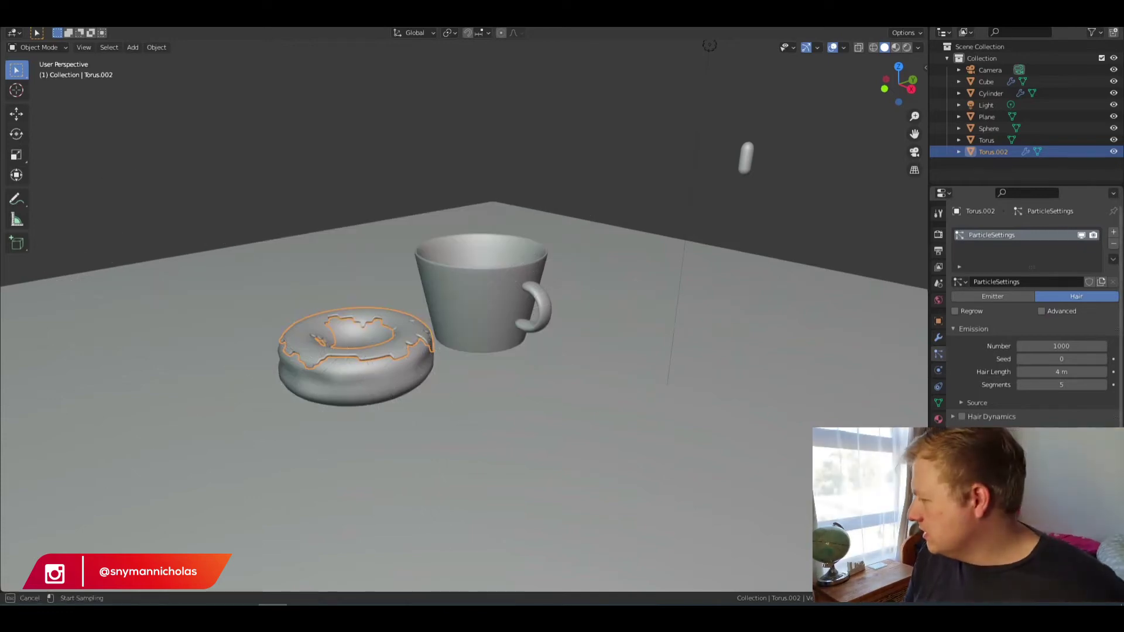
pyautogui.click(752, 165)
pyautogui.scroll(3, 382, 375)
pyautogui.keyDown('shift'); pyautogui.moveTo(323, 340); pyautogui.dragTo(388, 354, button='middle'); pyautogui.keyUp('shift')
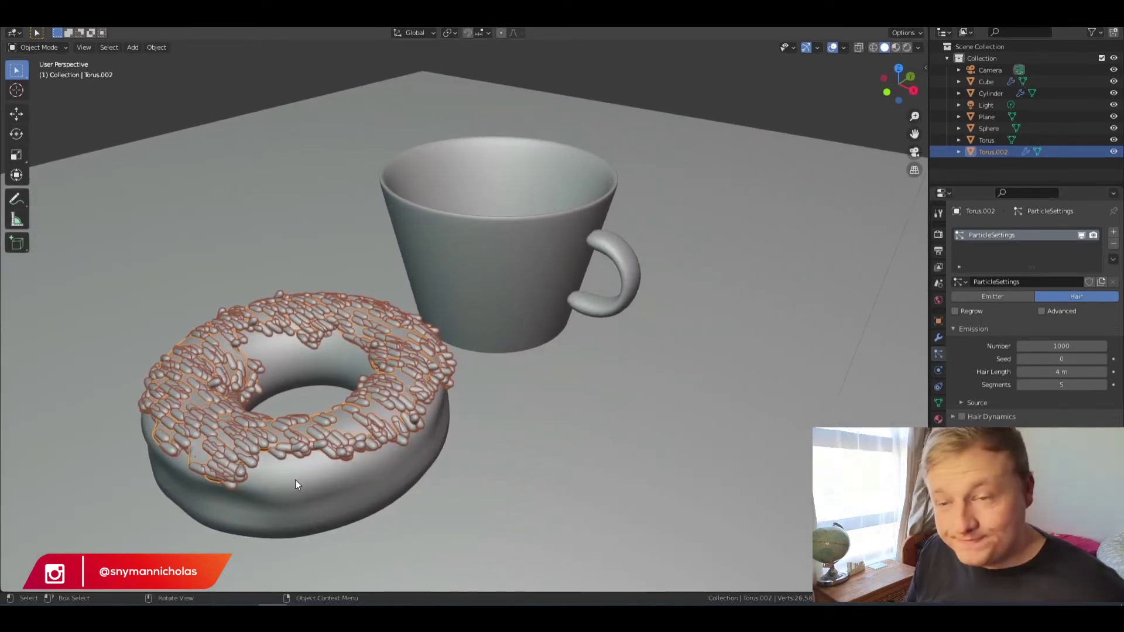
# Step: Set the sprinkle particles' number to 500 and their render scale to 0.030
pyautogui.click(1057, 345)
pyautogui.write('500')
pyautogui.press('Return')
pyautogui.scroll(-4, 1055, 346)
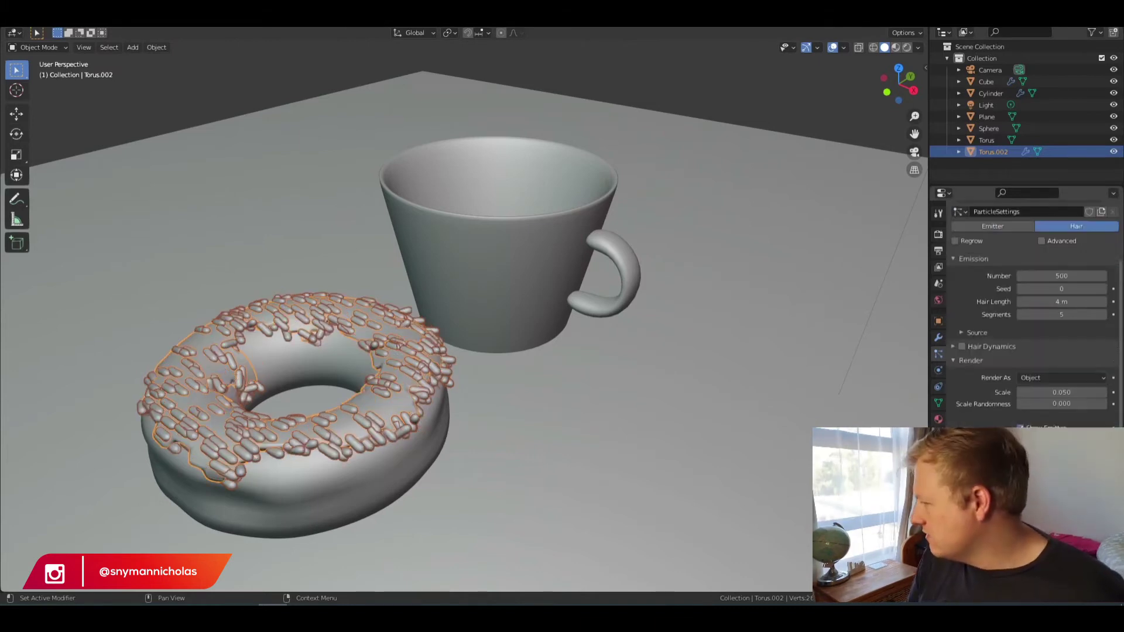
pyautogui.moveTo(1072, 369)
pyautogui.mouseDown()
pyautogui.moveTo(1048, 370)
pyautogui.moveTo(1071, 369)
pyautogui.mouseUp()
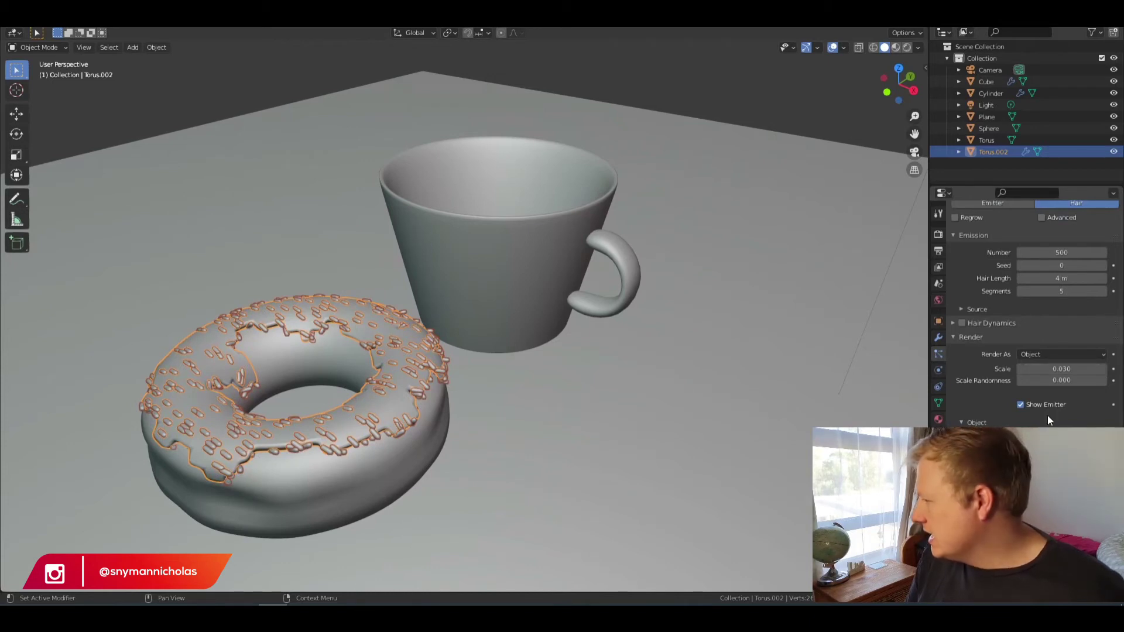
pyautogui.scroll(2, 1045, 360)
pyautogui.scroll(-3, 1052, 358)
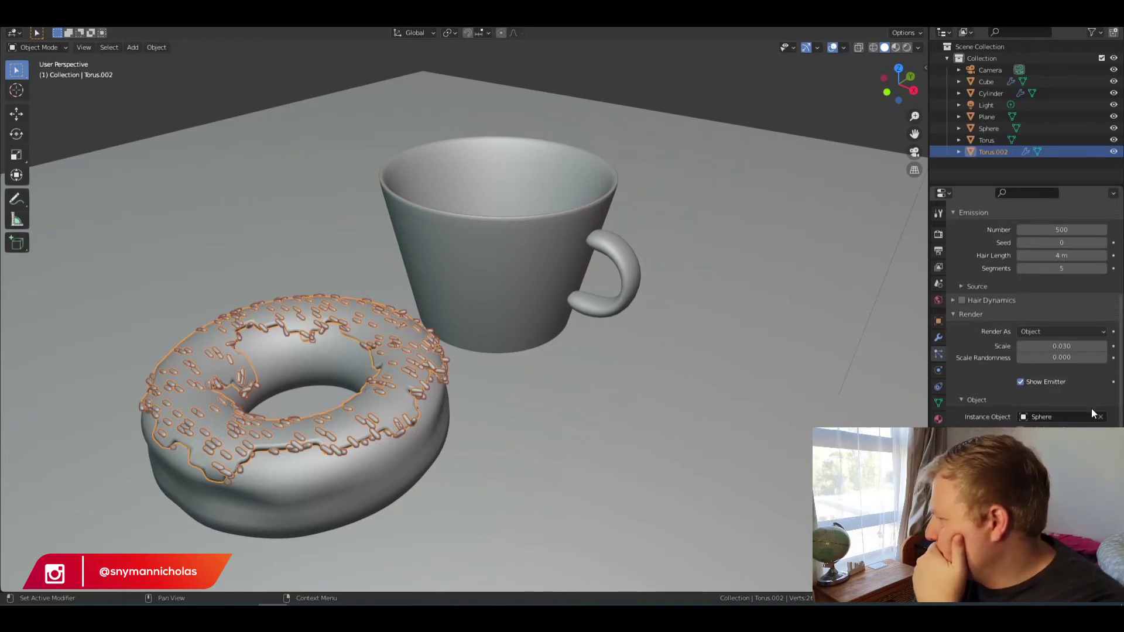
# Step: Enable Advanced and Rotation for the hair particles and randomize the orientation of the sprinkles
pyautogui.scroll(5, 1041, 380)
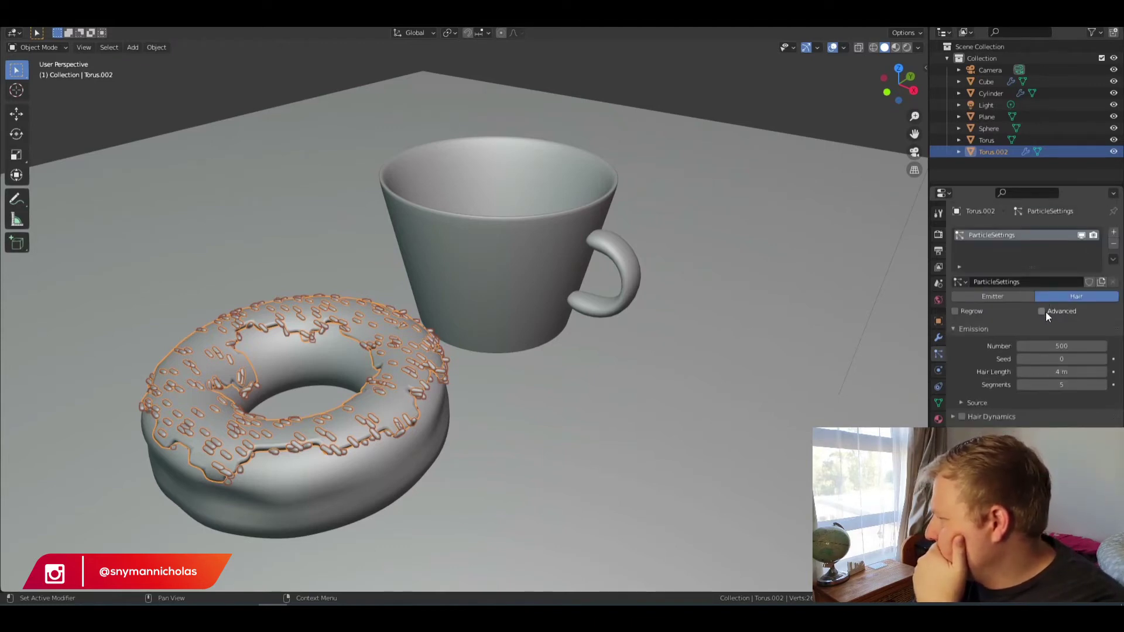
pyautogui.scroll(-7, 1050, 318)
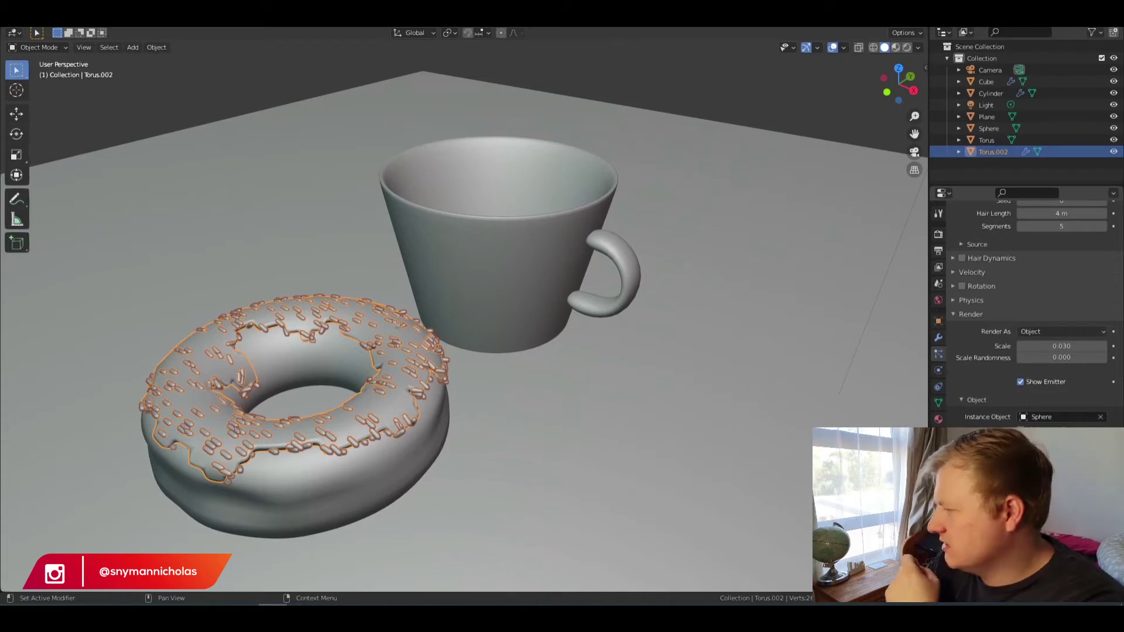
pyautogui.scroll(2, 964, 418)
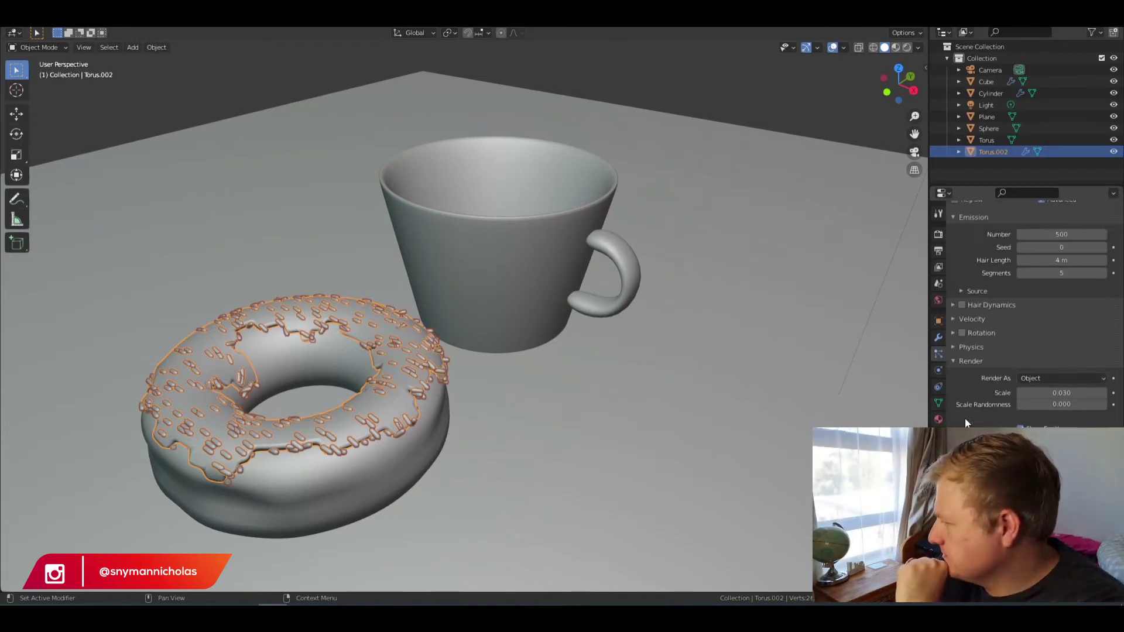
pyautogui.scroll(4, 1059, 357)
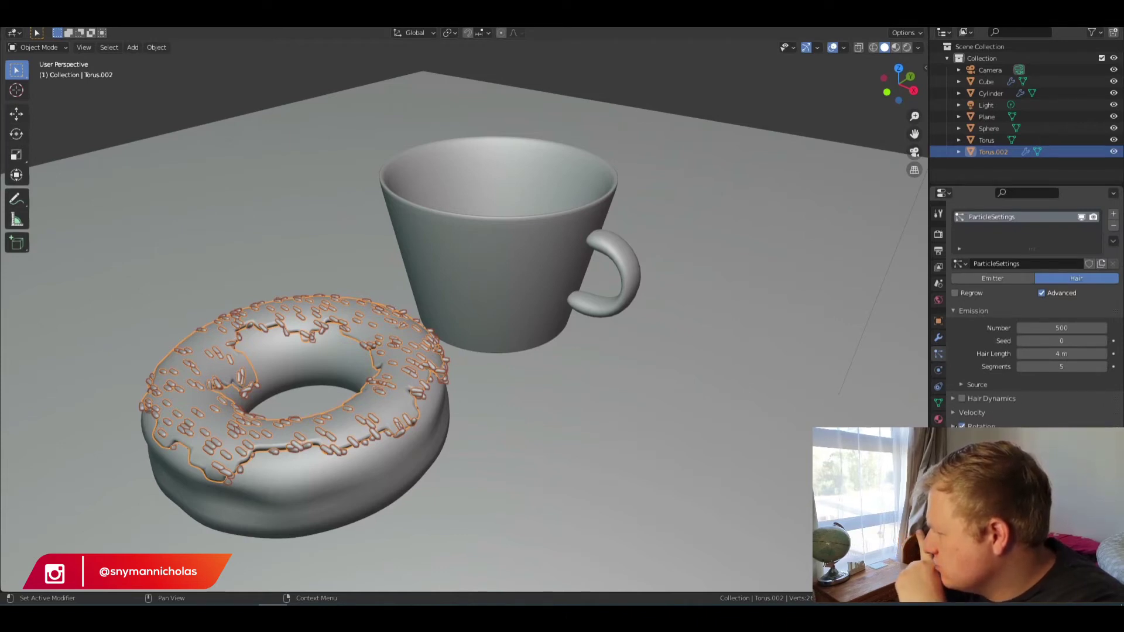
pyautogui.moveTo(1054, 472); pyautogui.dragTo(1075, 485)
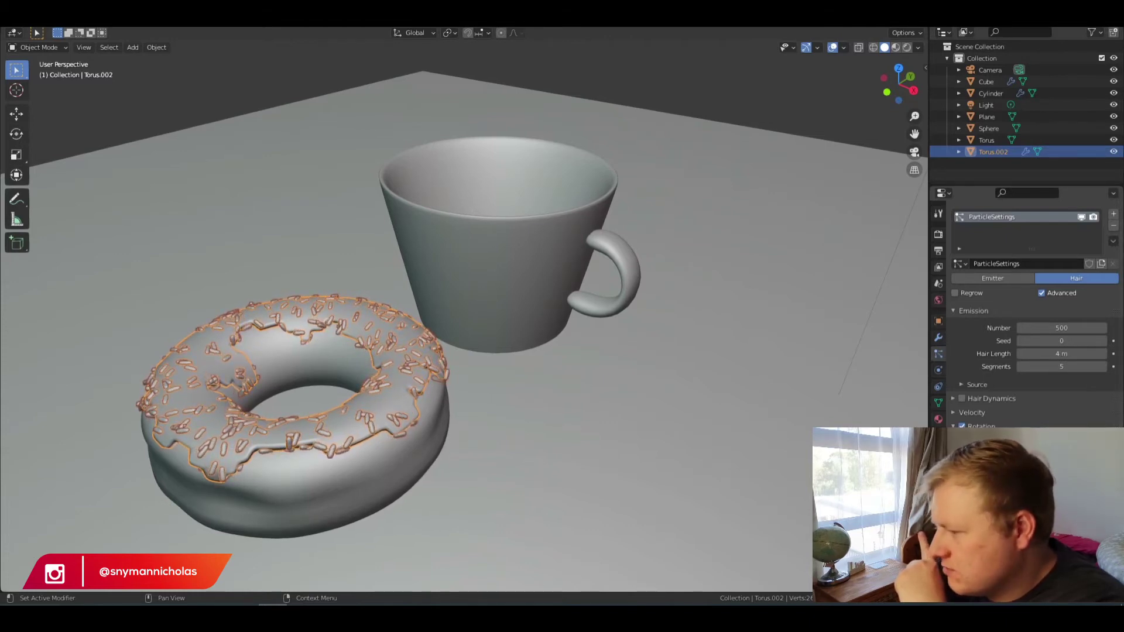
# Step: Deselect the icing and examine the sprinkled donut from several angles and distances
pyautogui.scroll(-3, 378, 388)
pyautogui.moveTo(377, 388)
pyautogui.mouseDown(button='middle')
pyautogui.moveTo(370, 398)
pyautogui.moveTo(367, 375)
pyautogui.mouseUp(button='middle')
pyautogui.scroll(1, 374, 248)
pyautogui.click(146, 132)
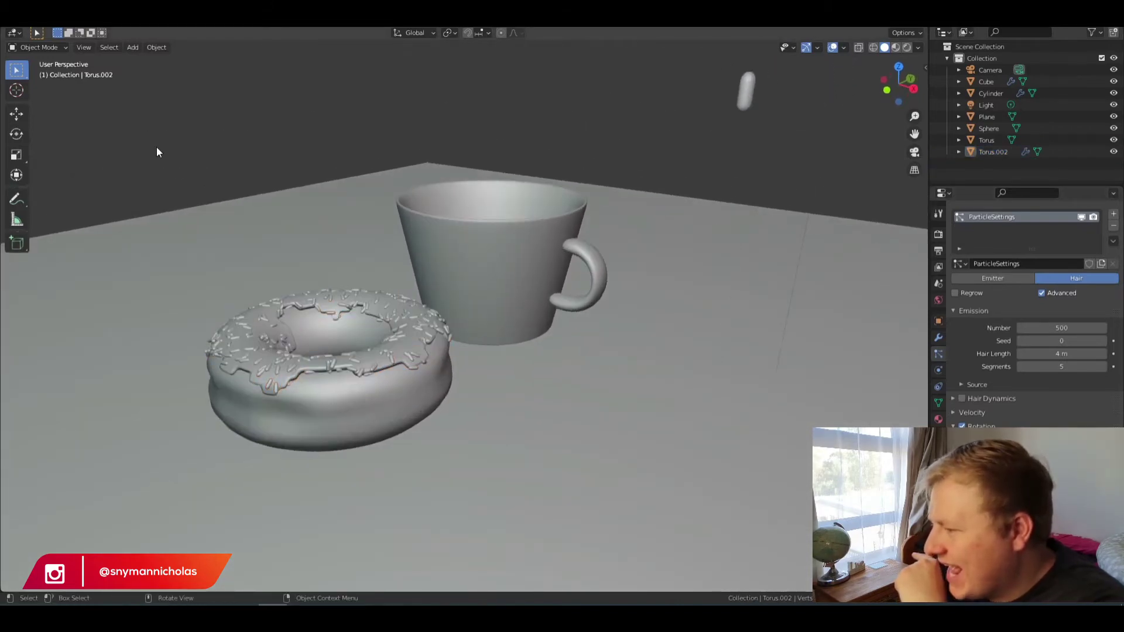
pyautogui.scroll(1, 295, 392)
pyautogui.moveTo(296, 393); pyautogui.dragTo(347, 399, button='middle')
pyautogui.scroll(-3, 416, 396)
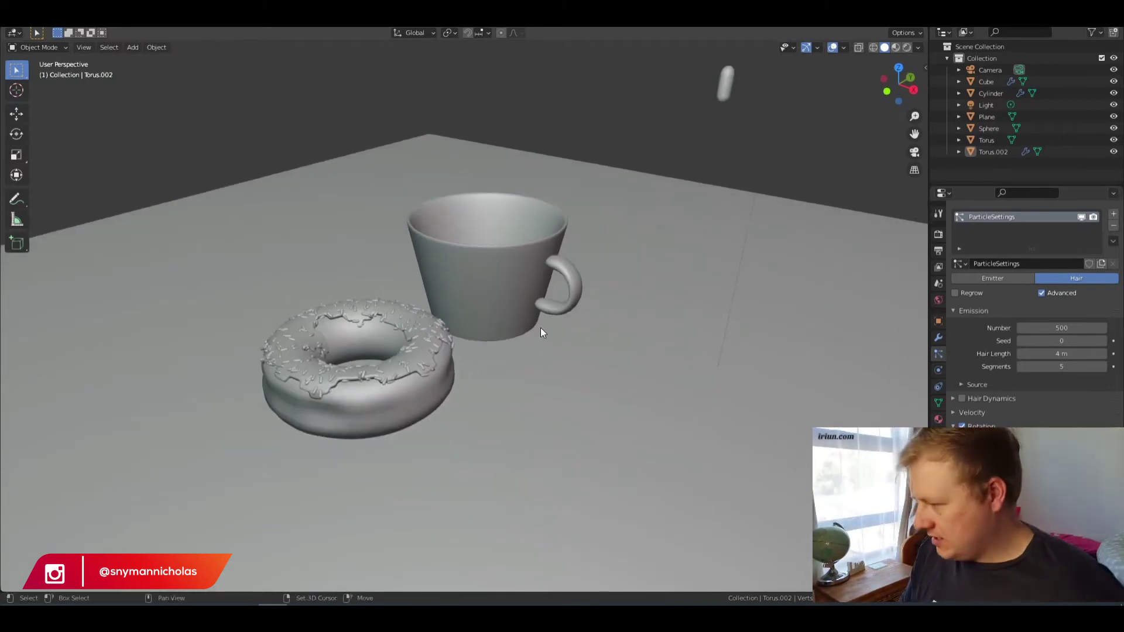
# Step: Look through the scene camera and set the render engine to Cycles with GPU Compute as the device
pyautogui.click(914, 152)
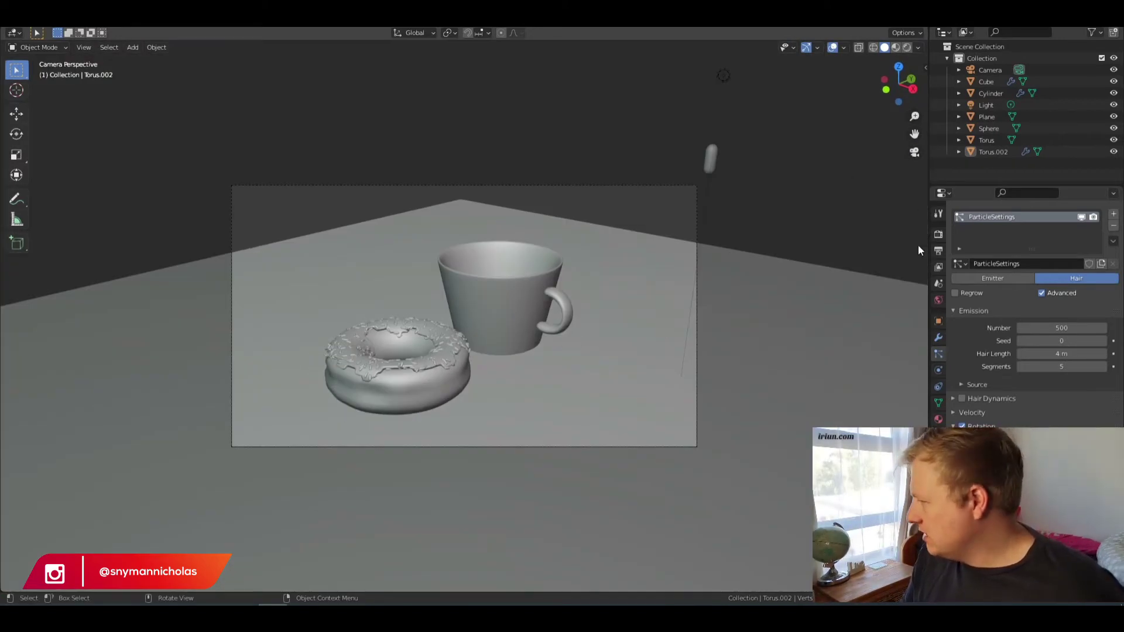
pyautogui.click(938, 235)
pyautogui.click(1041, 232)
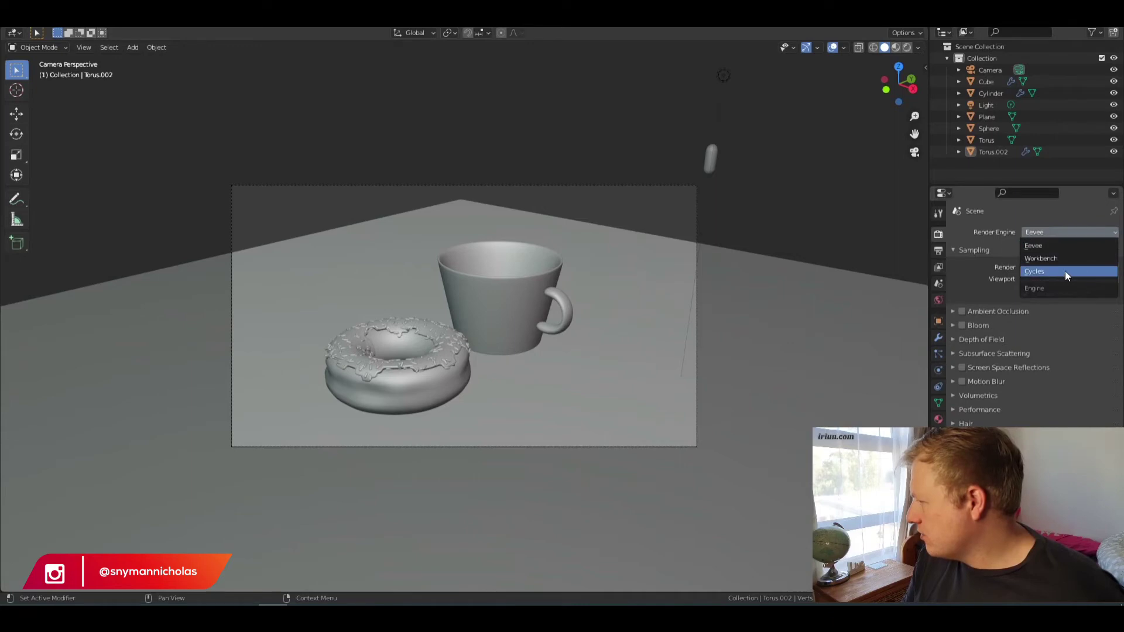
pyautogui.click(1055, 271)
pyautogui.click(1047, 262)
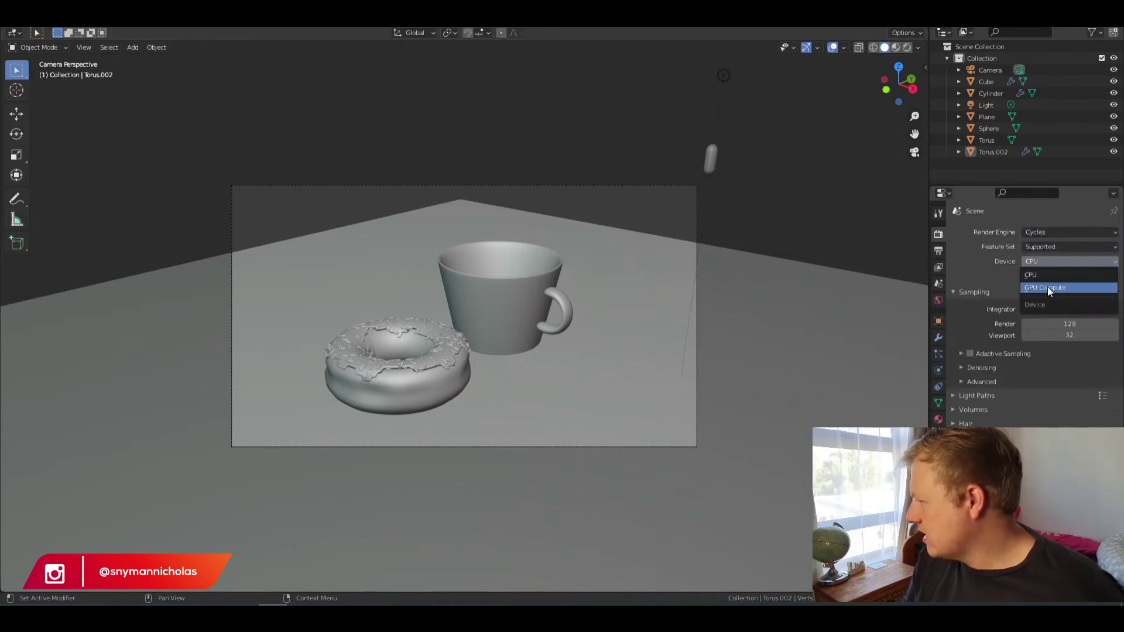
pyautogui.click(1039, 288)
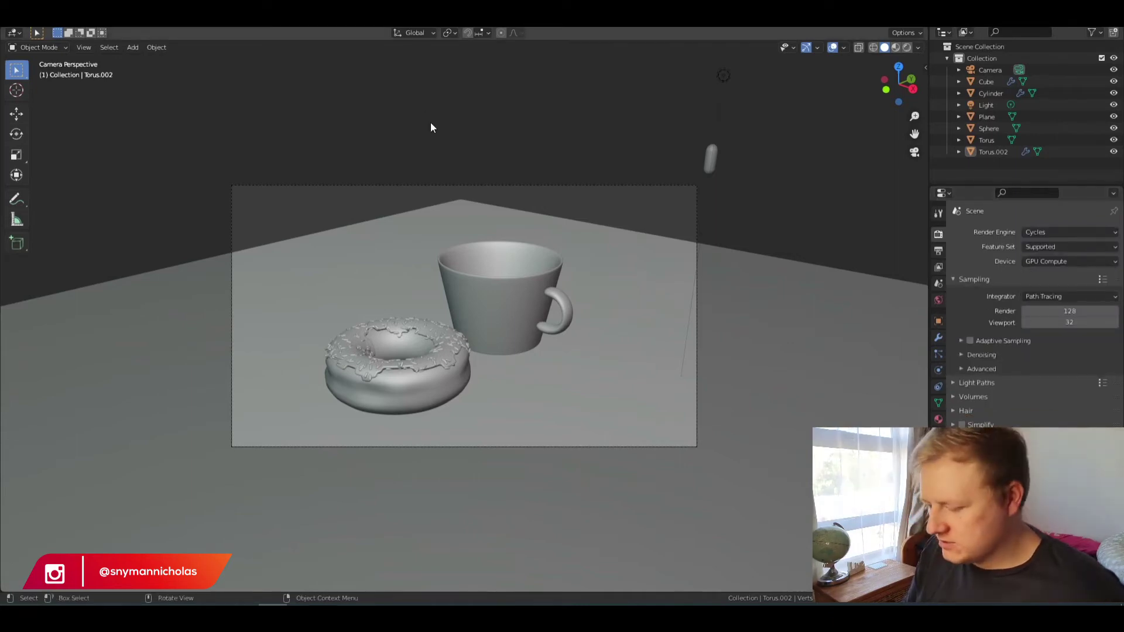
# Step: Render a test image of the cup and donut from the scene camera, examine it and close the result
pyautogui.press('F12')
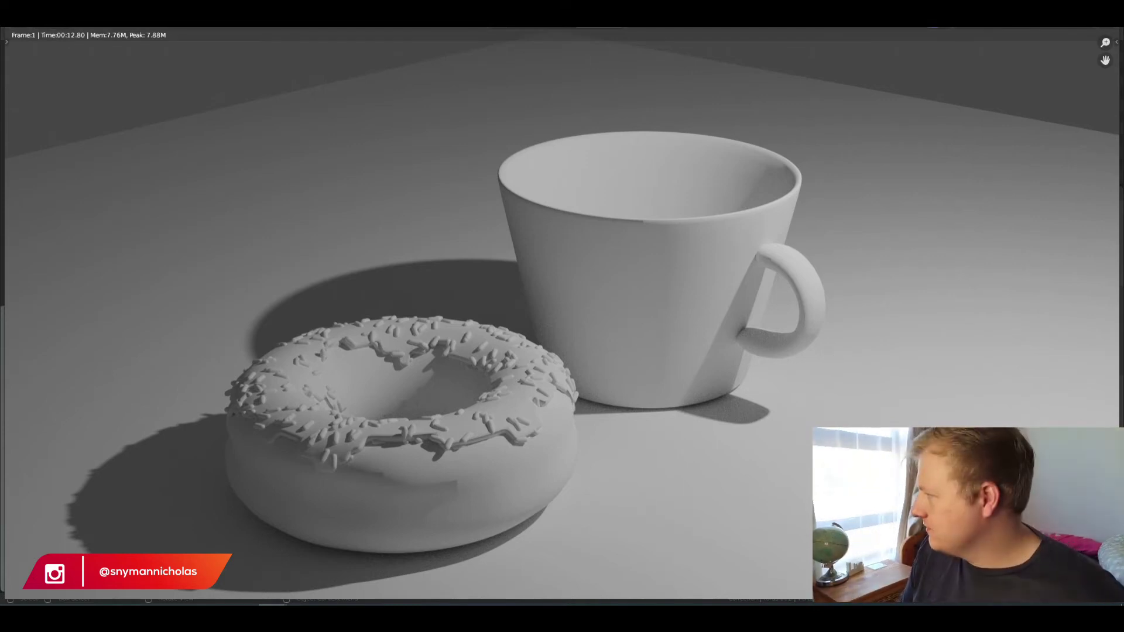
pyautogui.press('Escape')
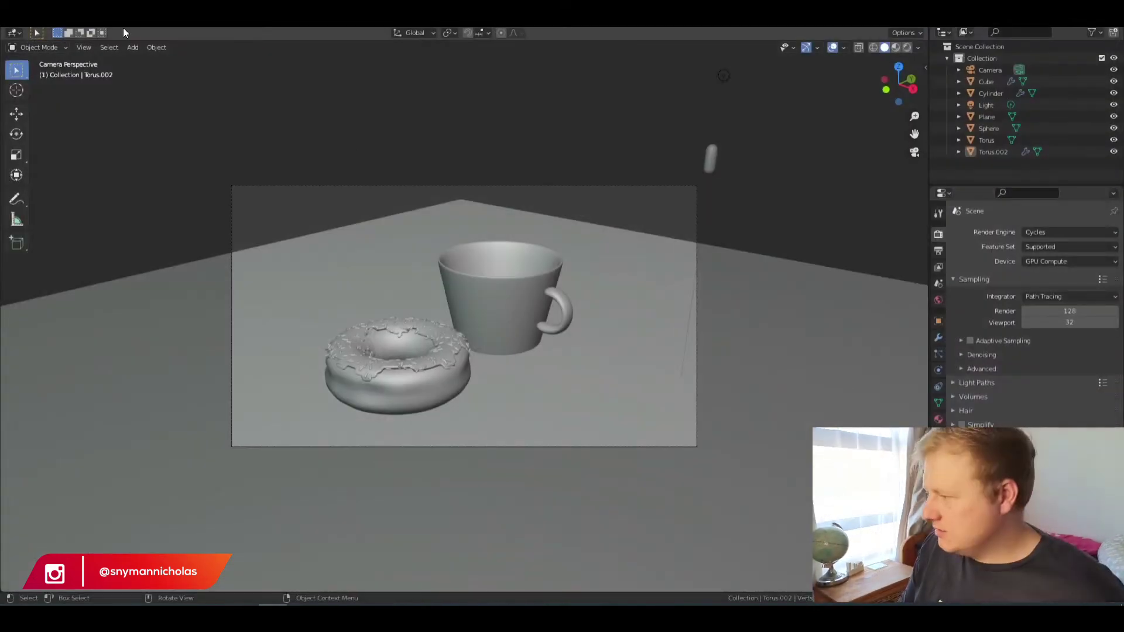
pyautogui.moveTo(620, 219); pyautogui.dragTo(643, 275, button='middle')
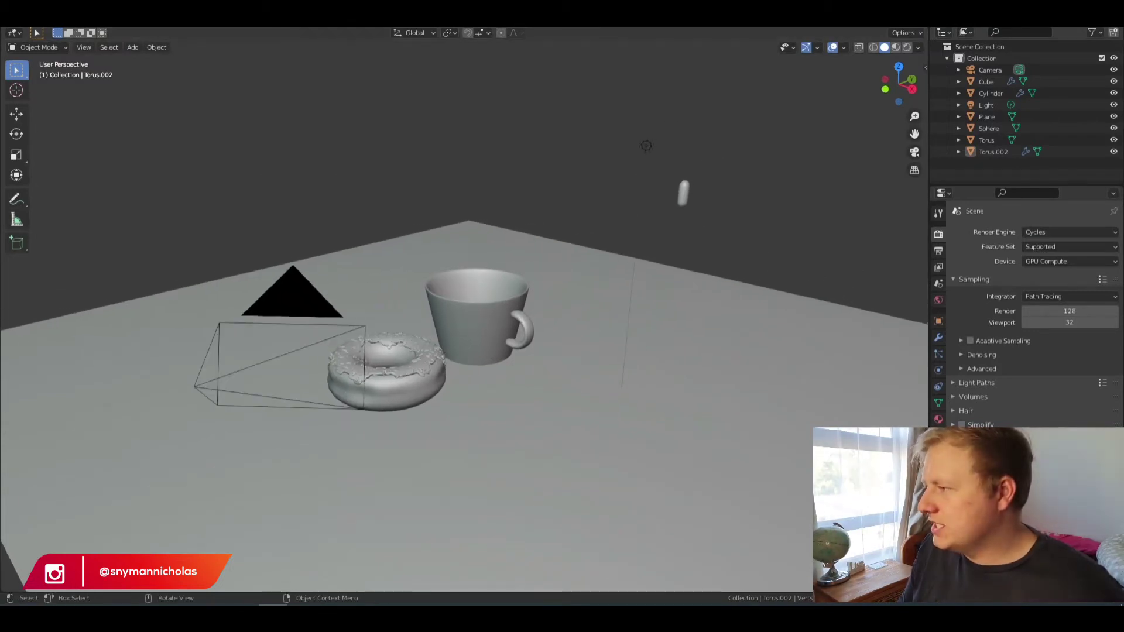
# Step: Switch to the Shading workspace and show the camera view in rendered viewport shading
pyautogui.click(375, 18)
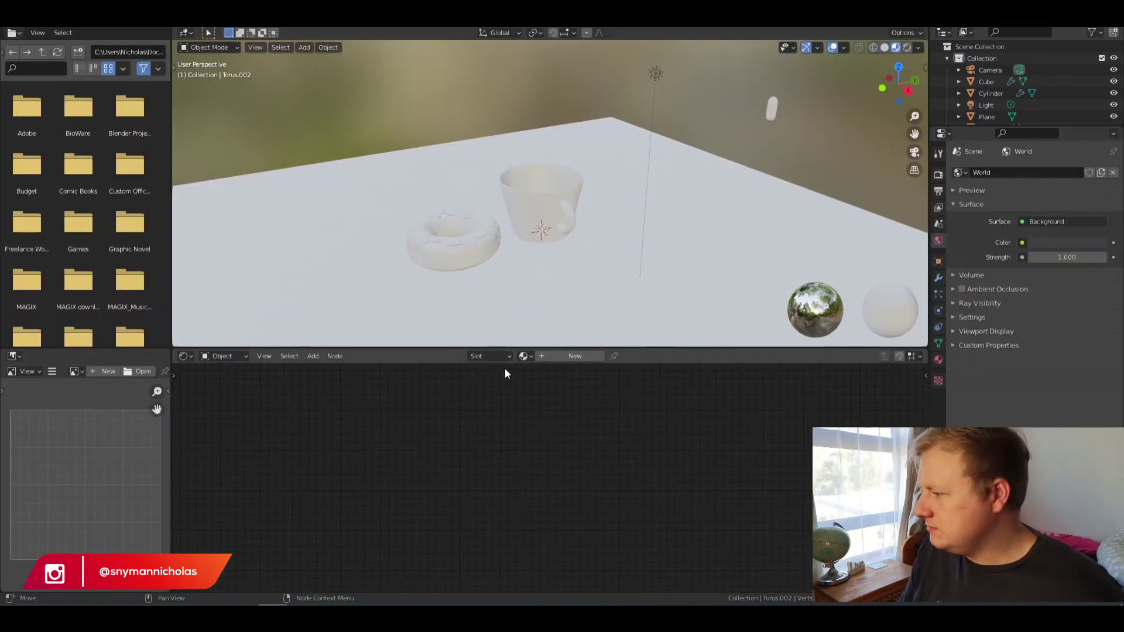
pyautogui.click(915, 152)
pyautogui.click(907, 48)
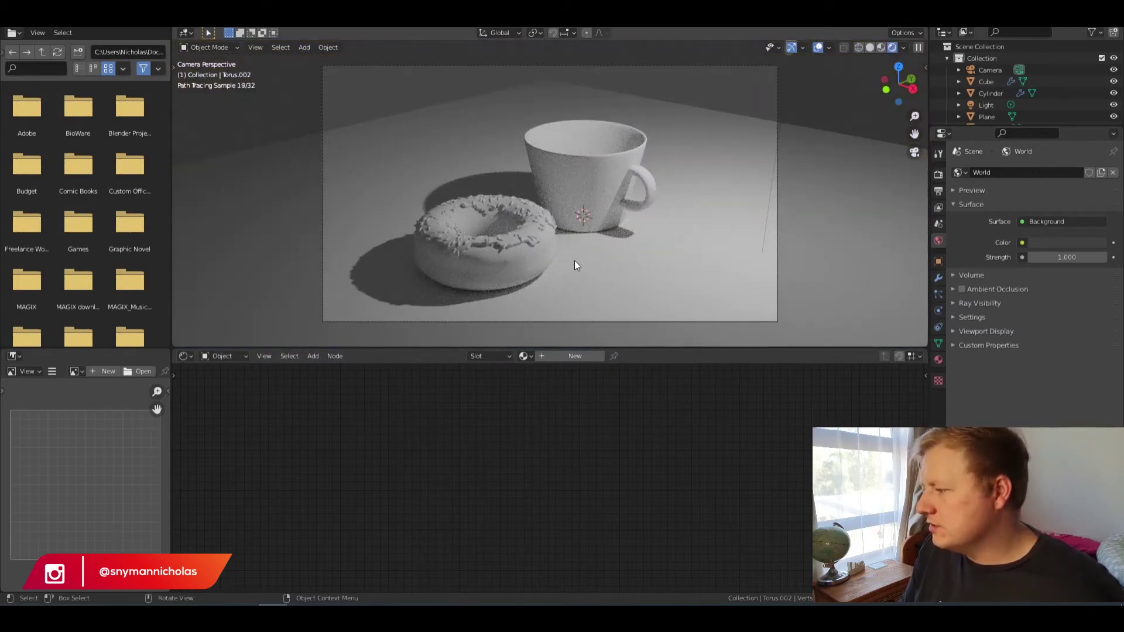
pyautogui.keyDown('shift'); pyautogui.moveTo(668, 166); pyautogui.dragTo(664, 172, button='middle'); pyautogui.keyUp('shift')
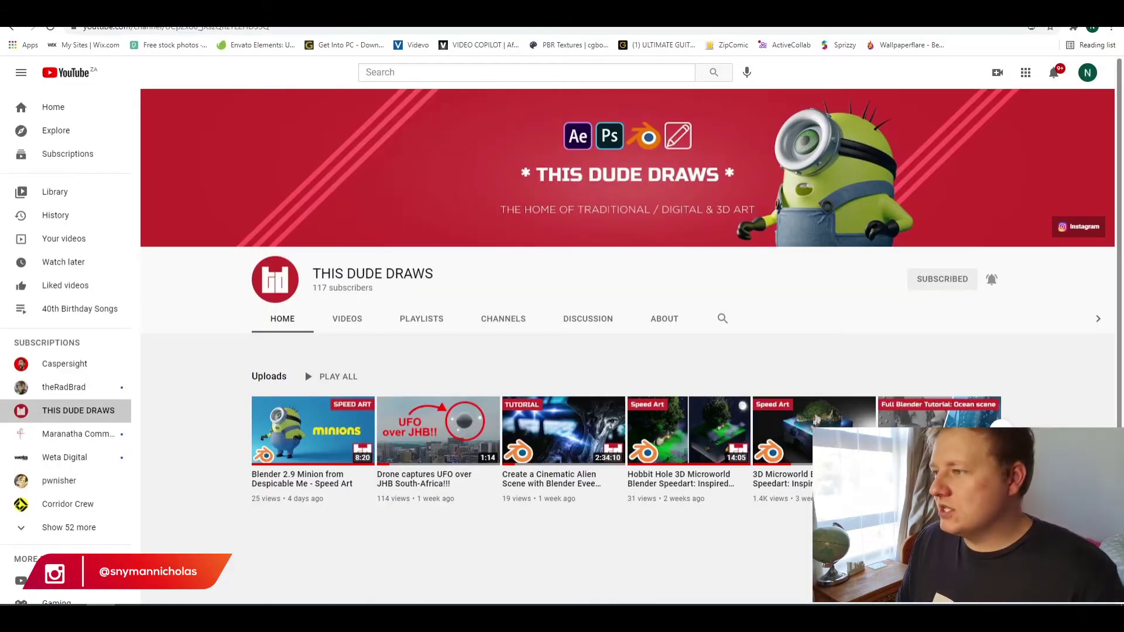
# Step: Switch to the web browser, search for "hdri haven" and open the HDRIs library on the HDRI Haven site
pyautogui.click(151, 9)
pyautogui.write('hdri haven')
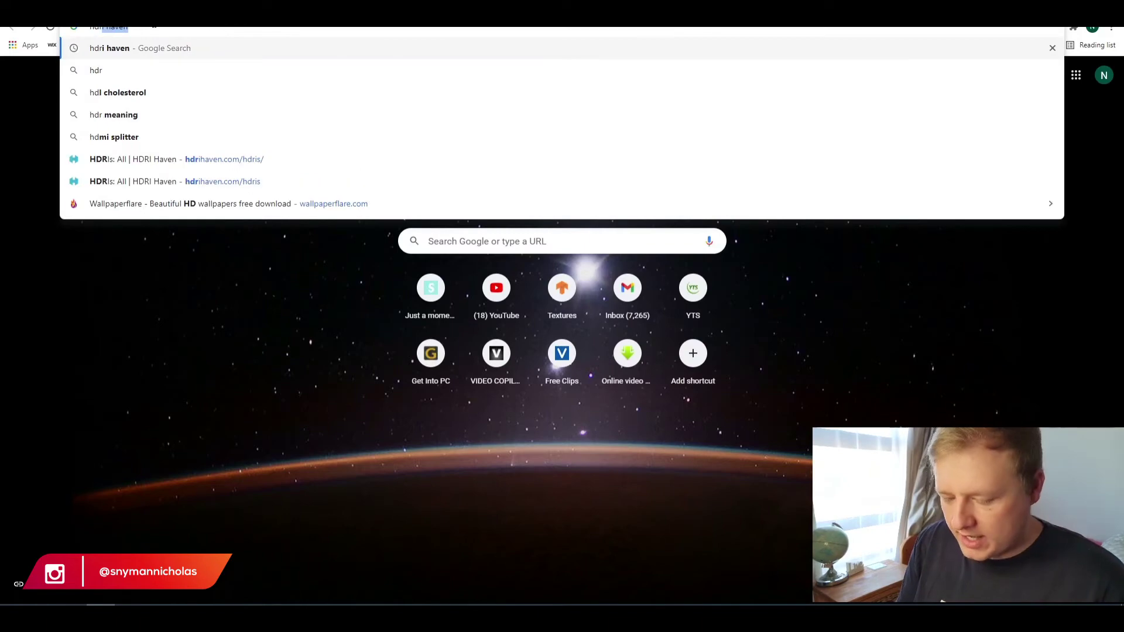
pyautogui.press('Return')
pyautogui.click(162, 186)
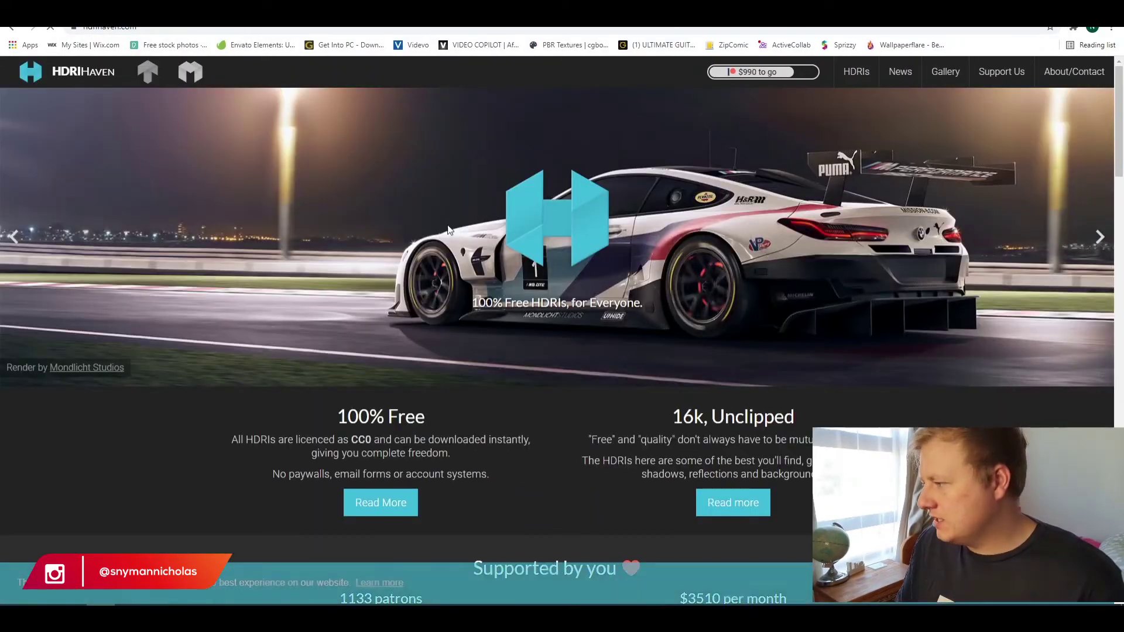
pyautogui.click(856, 71)
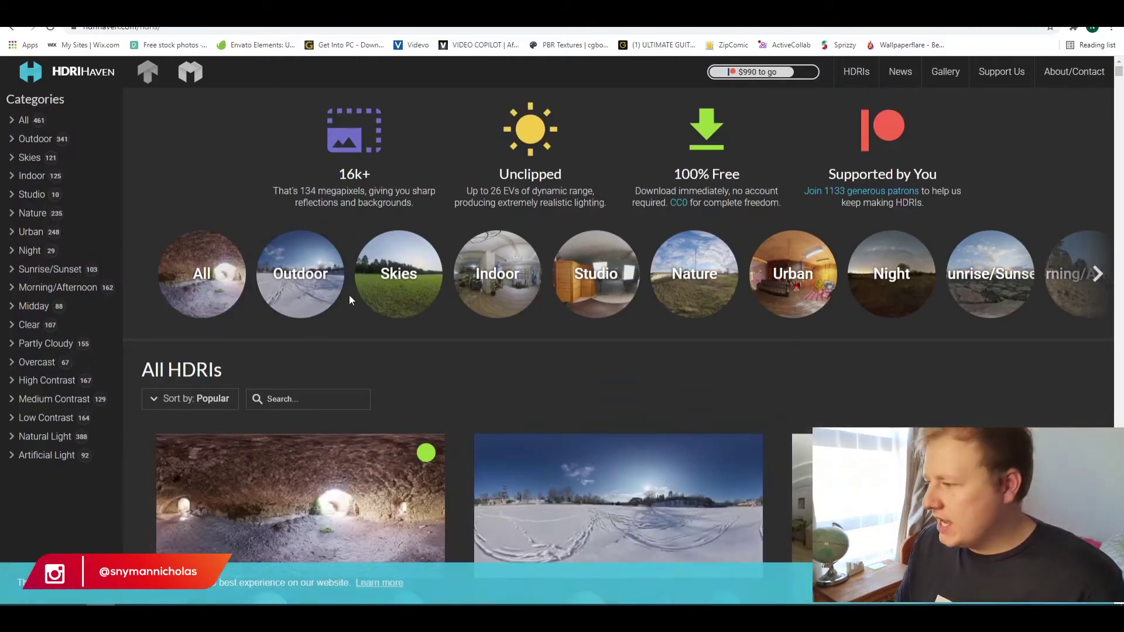
# Step: Look through the full HDRI collection and narrow it to the Indoor category
pyautogui.scroll(-9, 348, 294)
pyautogui.scroll(-10, 474, 275)
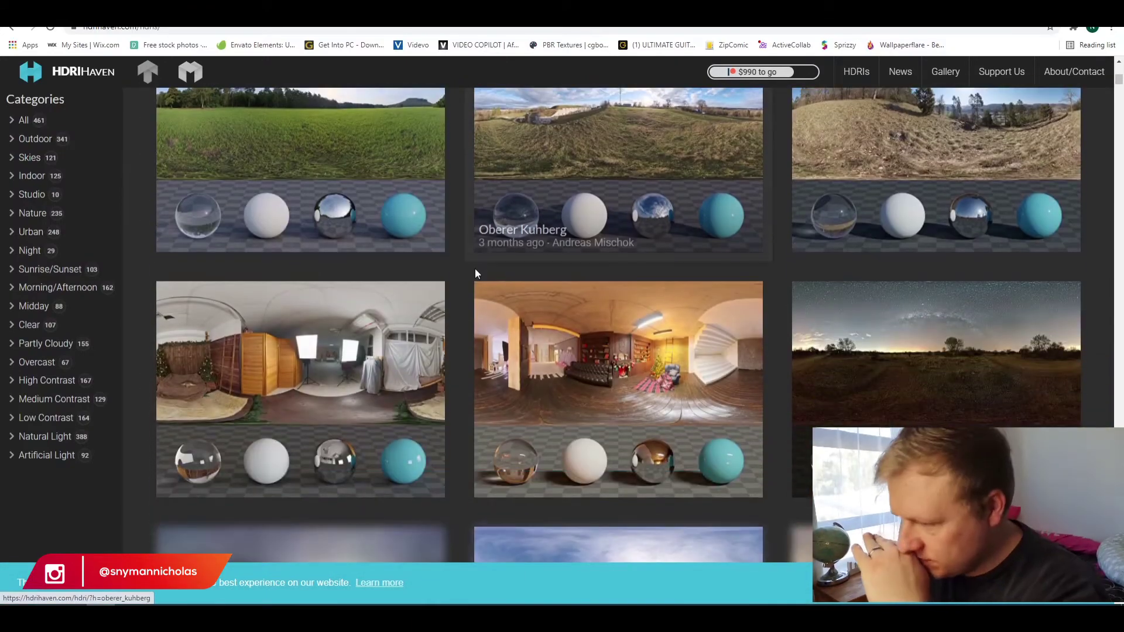
pyautogui.scroll(-5, 618, 279)
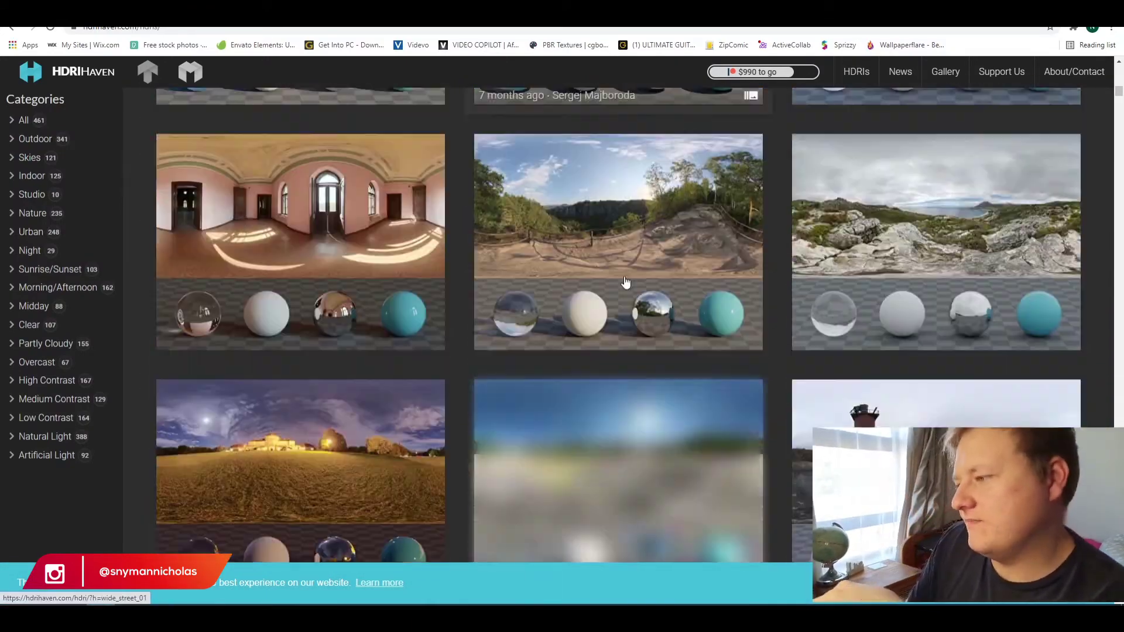
pyautogui.scroll(-15, 919, 275)
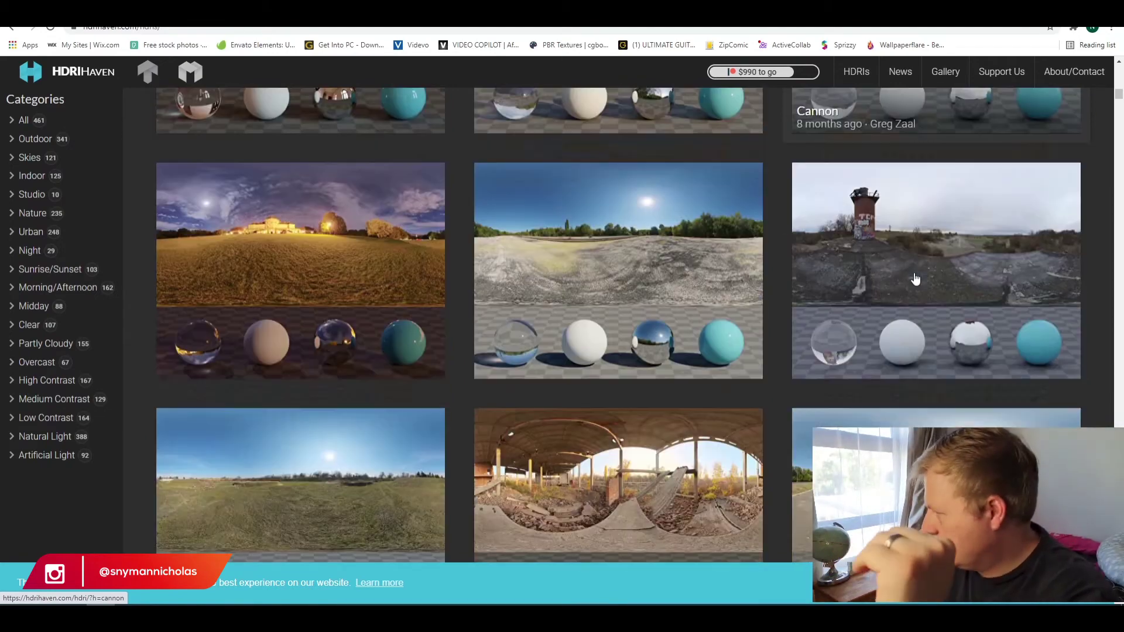
pyautogui.scroll(-10, 925, 265)
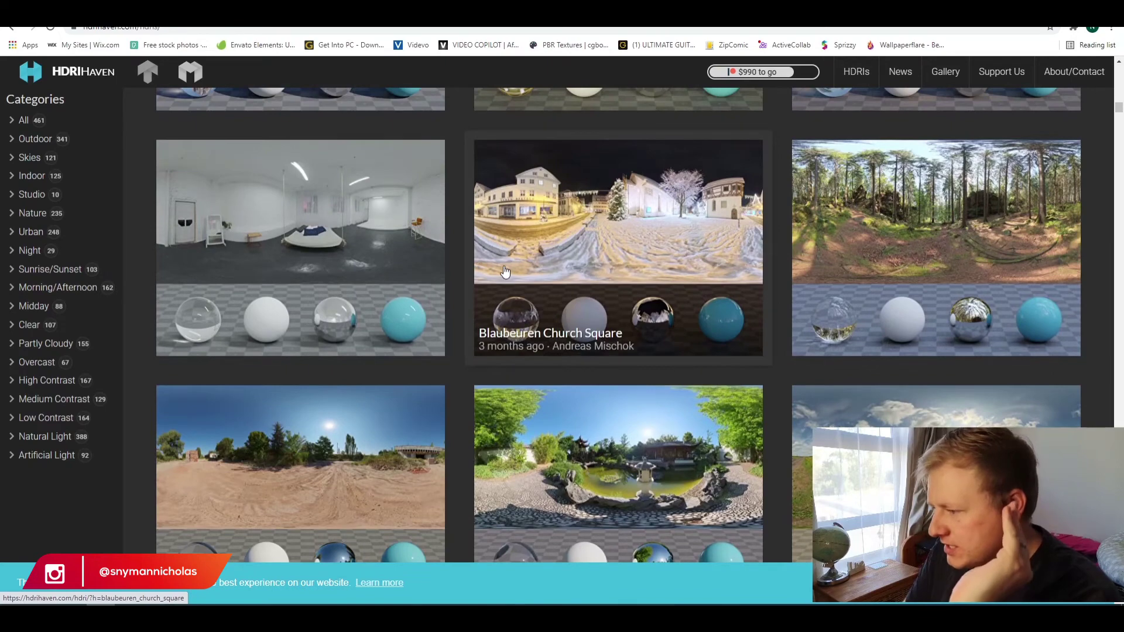
pyautogui.scroll(-2, 618, 380)
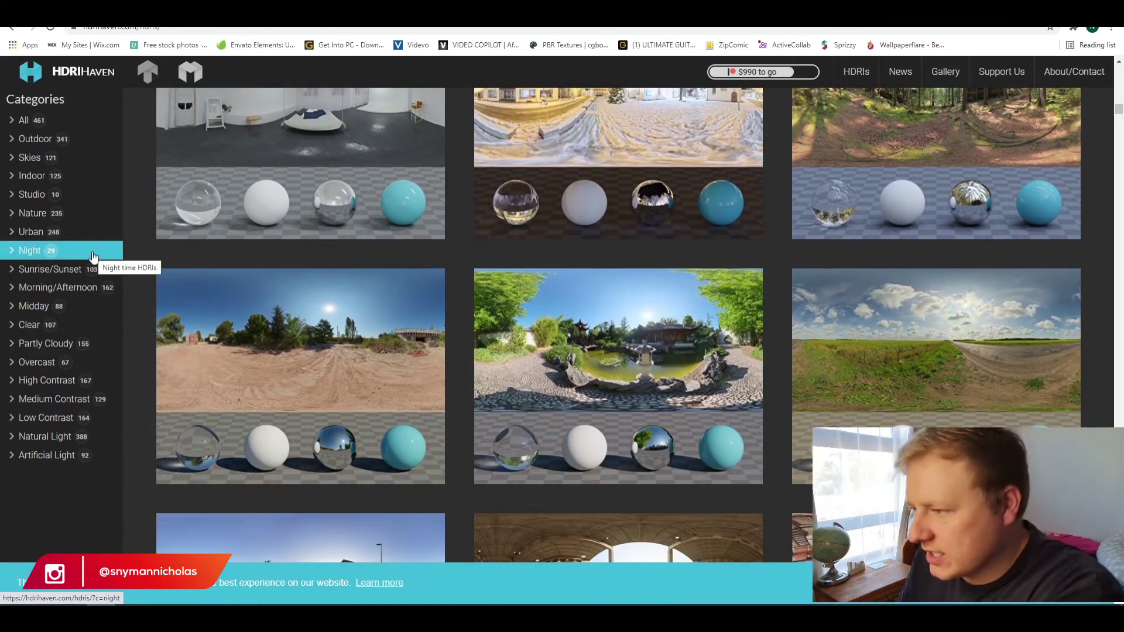
pyautogui.click(30, 177)
# Step: Examine the indoor HDRI thumbnails and their sphere previews for an environment suited to lighting the cup and donut
pyautogui.scroll(-4, 623, 391)
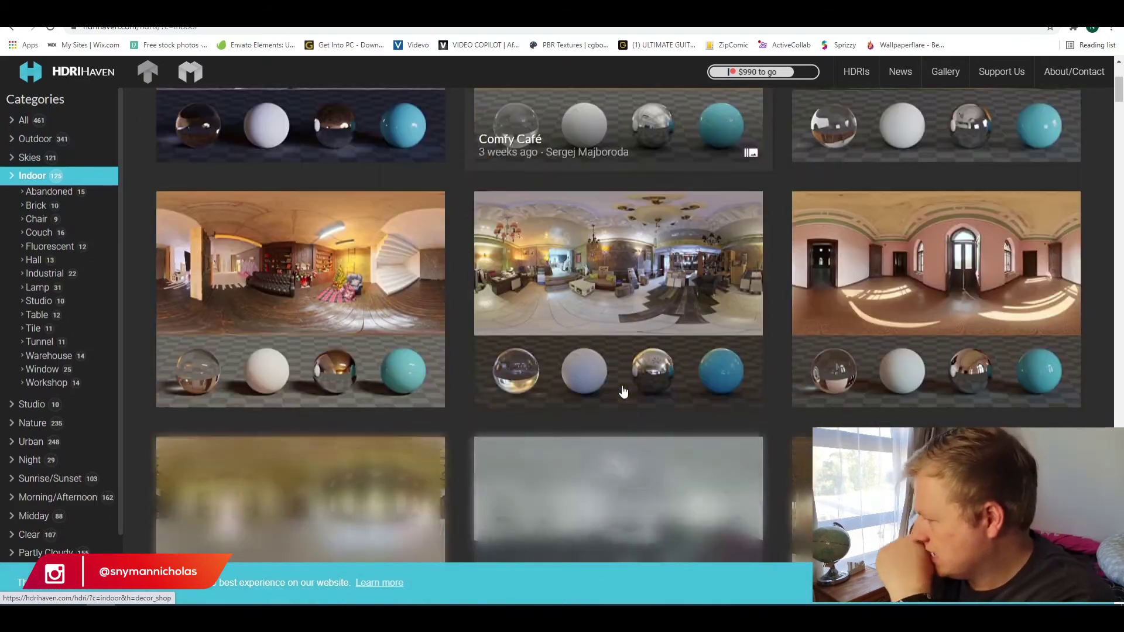
pyautogui.scroll(-4, 603, 383)
pyautogui.scroll(4, 591, 378)
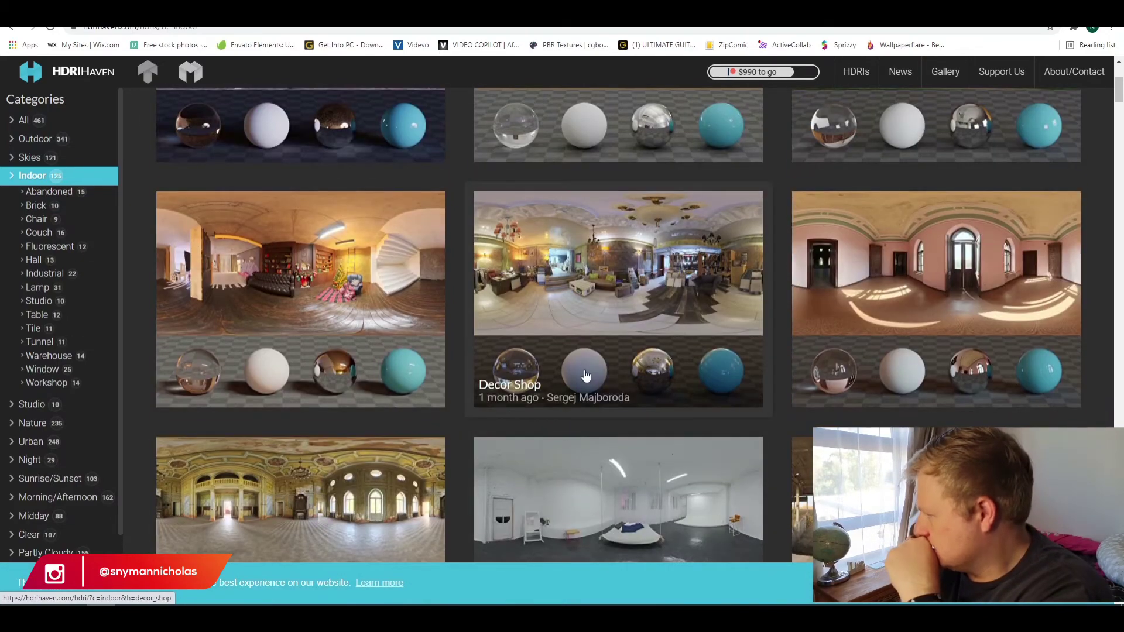
pyautogui.scroll(-12, 1030, 328)
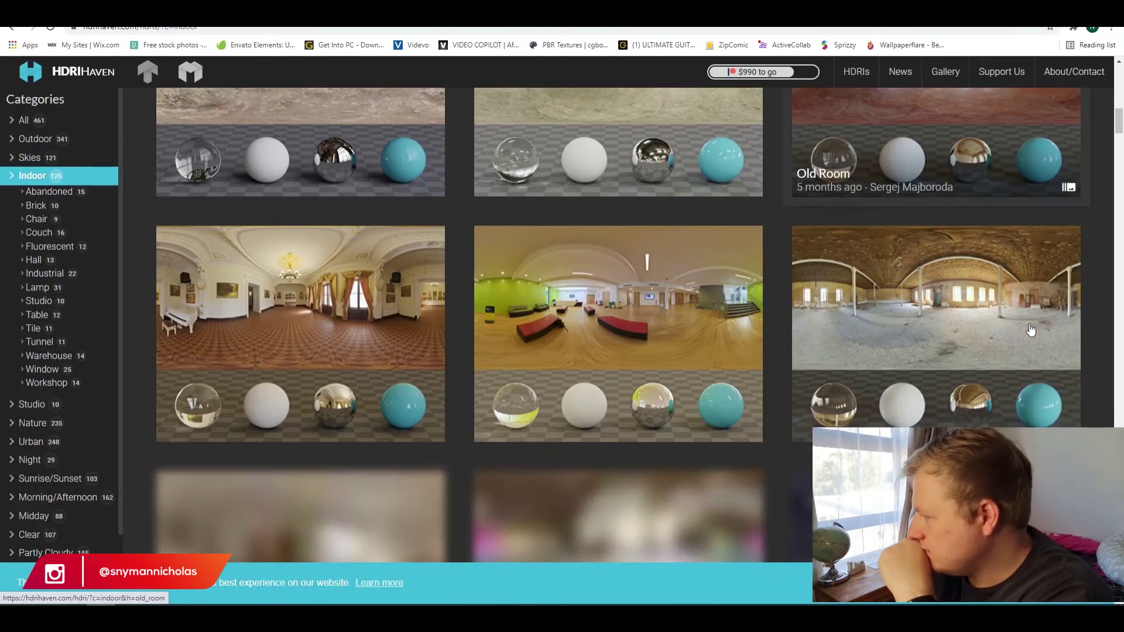
pyautogui.scroll(-5, 936, 381)
pyautogui.scroll(3, 936, 380)
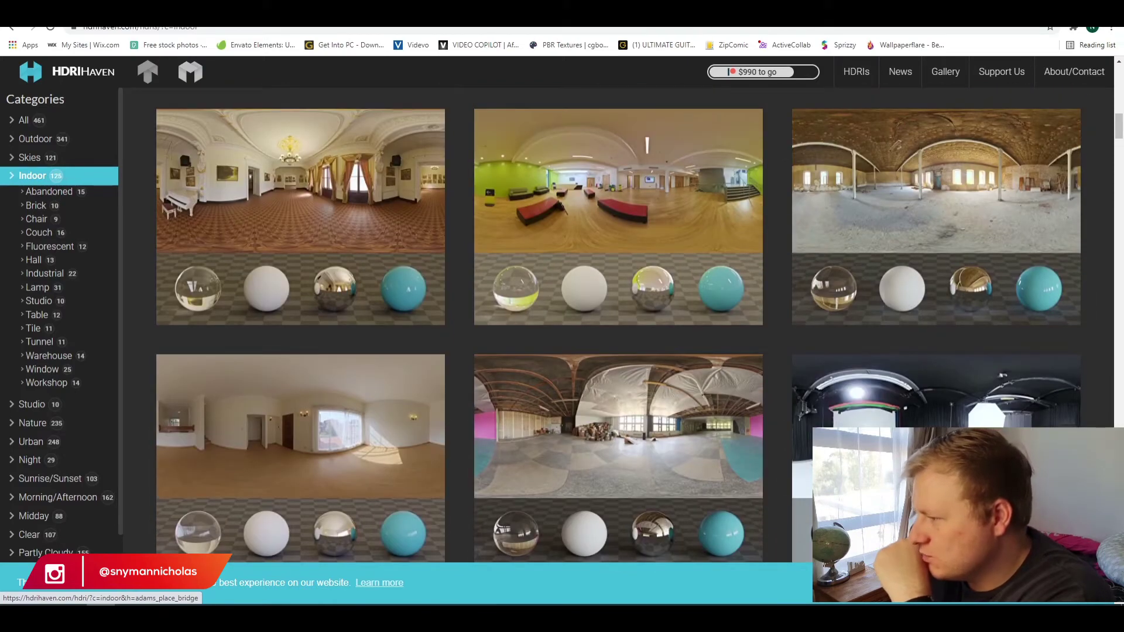
pyautogui.scroll(-10, 785, 367)
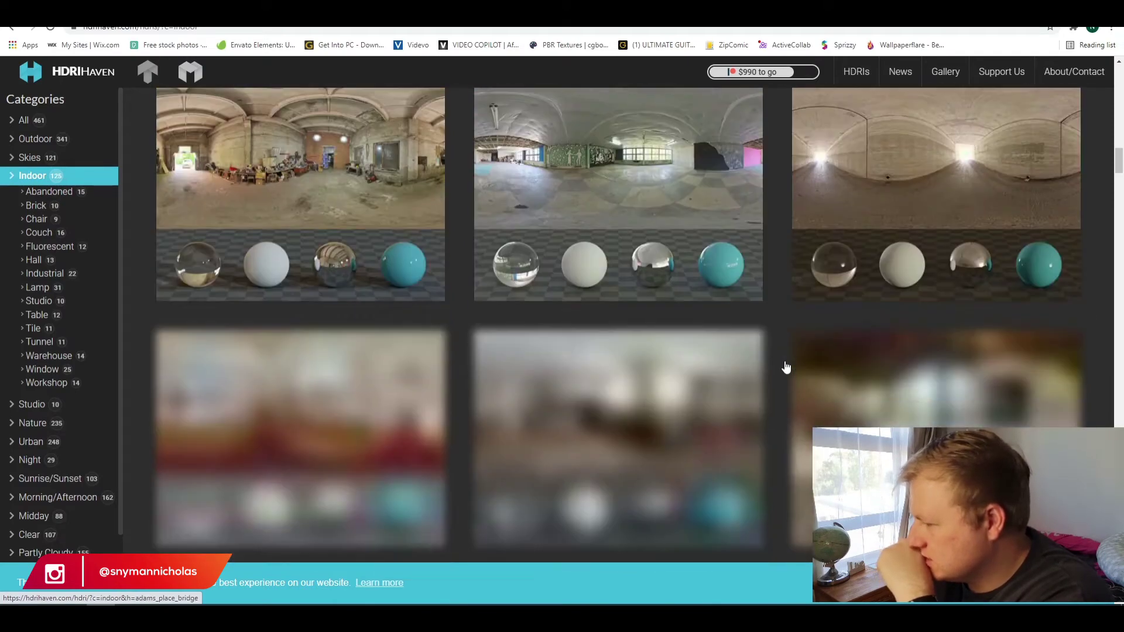
pyautogui.scroll(-8, 785, 367)
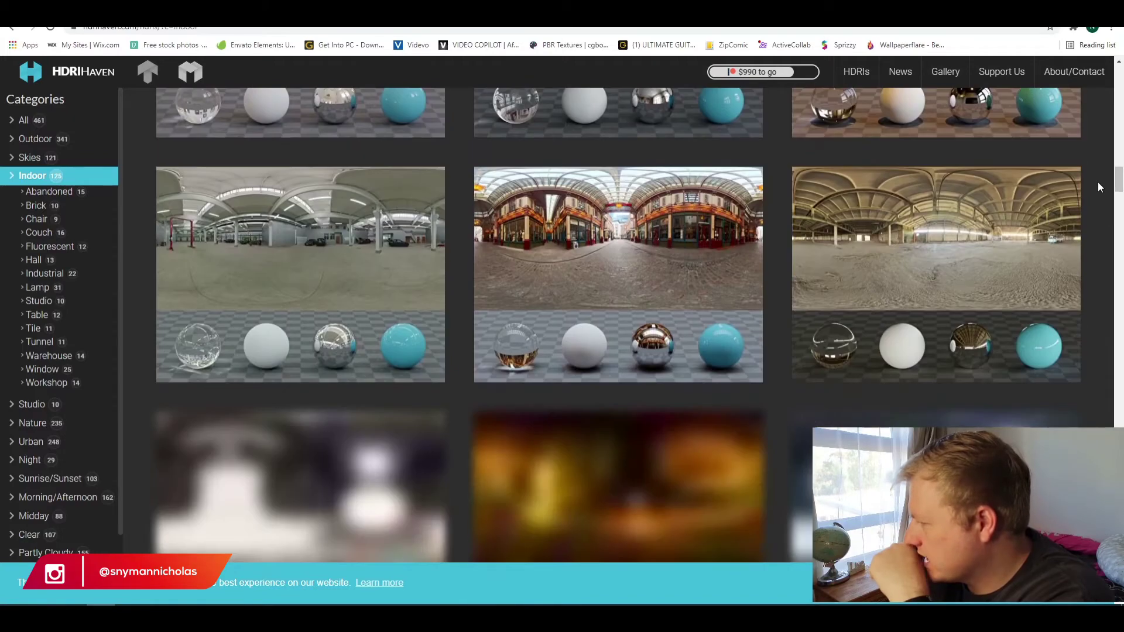
pyautogui.scroll(-12, 989, 225)
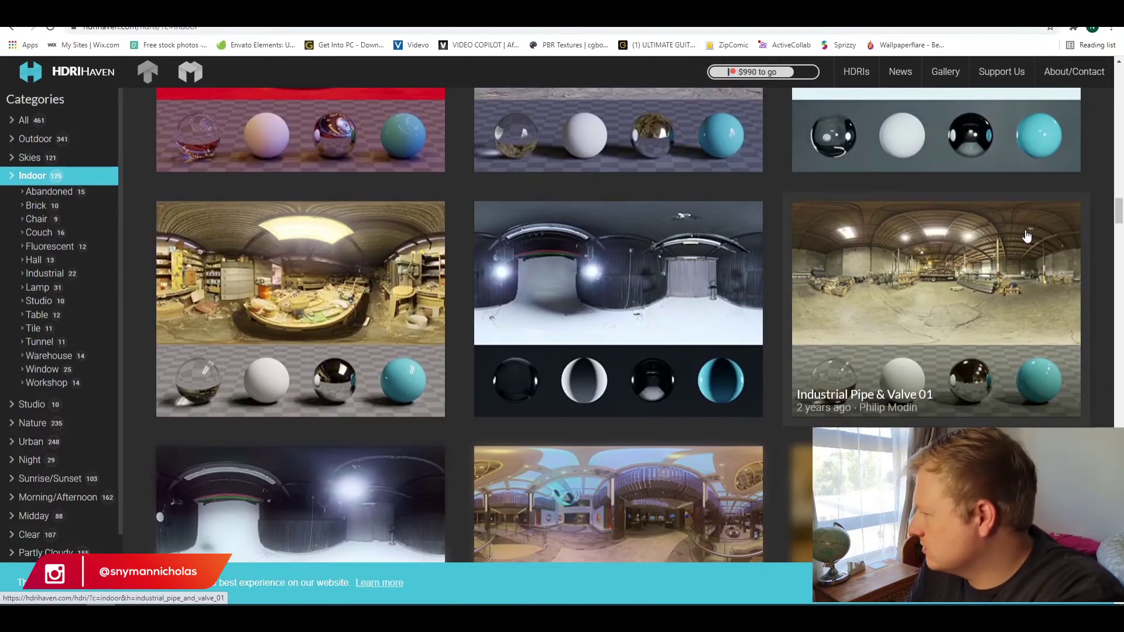
pyautogui.scroll(3, 1028, 228)
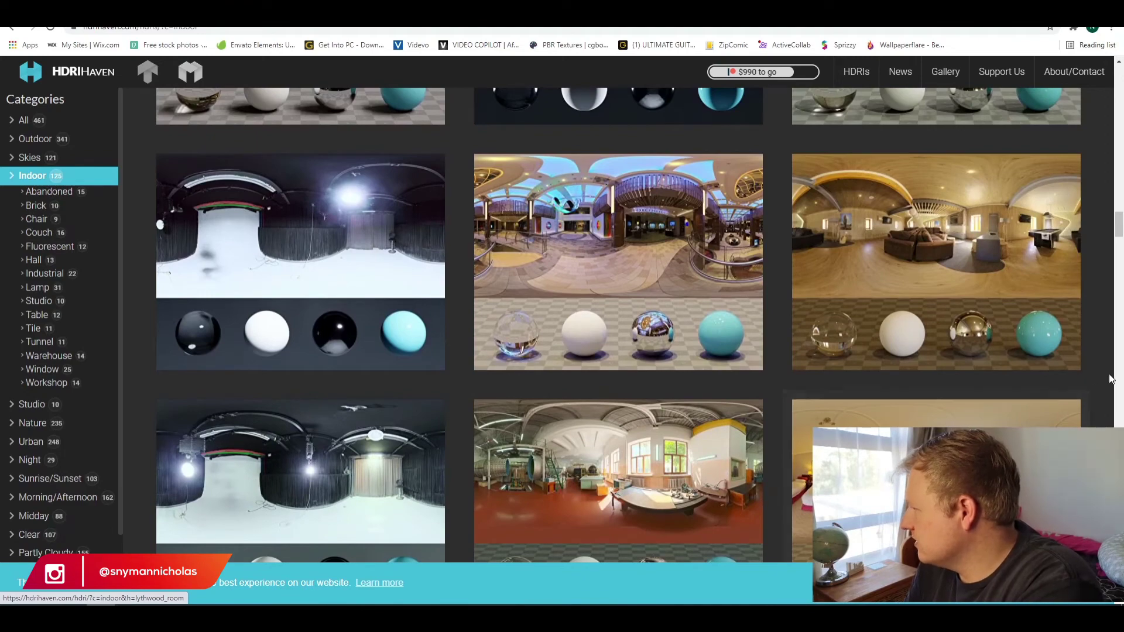
pyautogui.scroll(-4, 1110, 379)
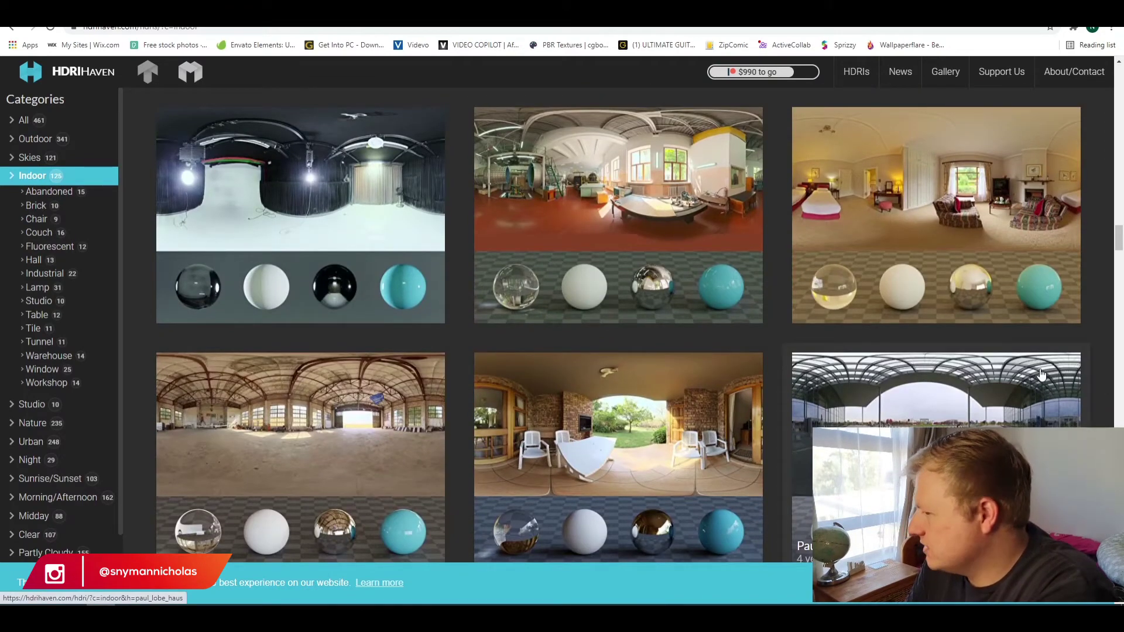
pyautogui.scroll(-7, 1040, 374)
pyautogui.scroll(-11, 1039, 372)
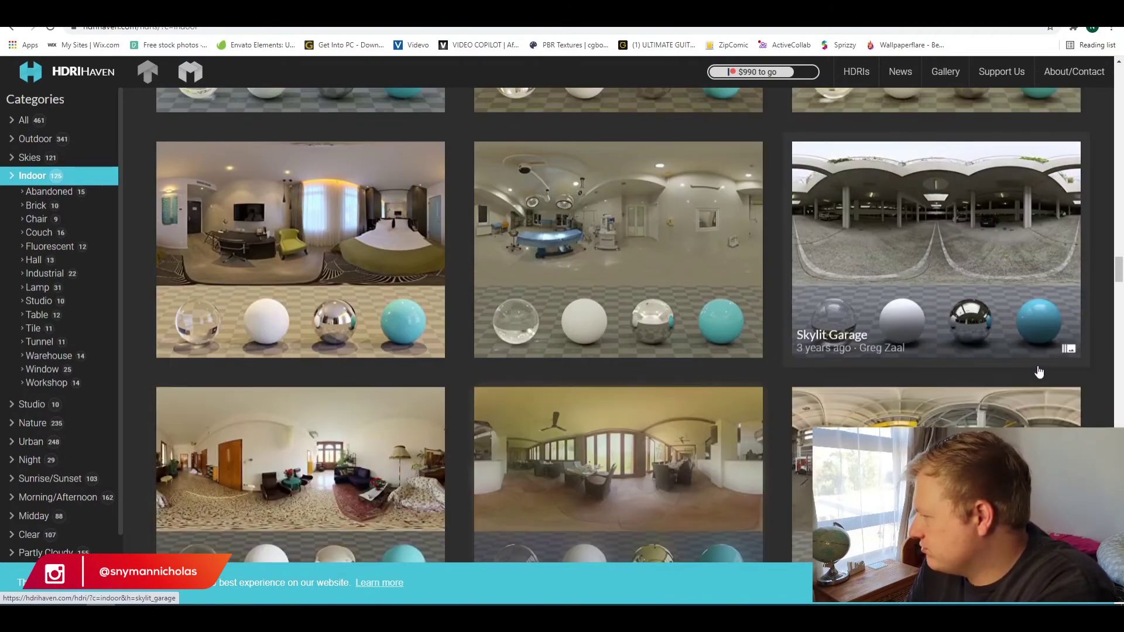
pyautogui.scroll(-7, 1039, 372)
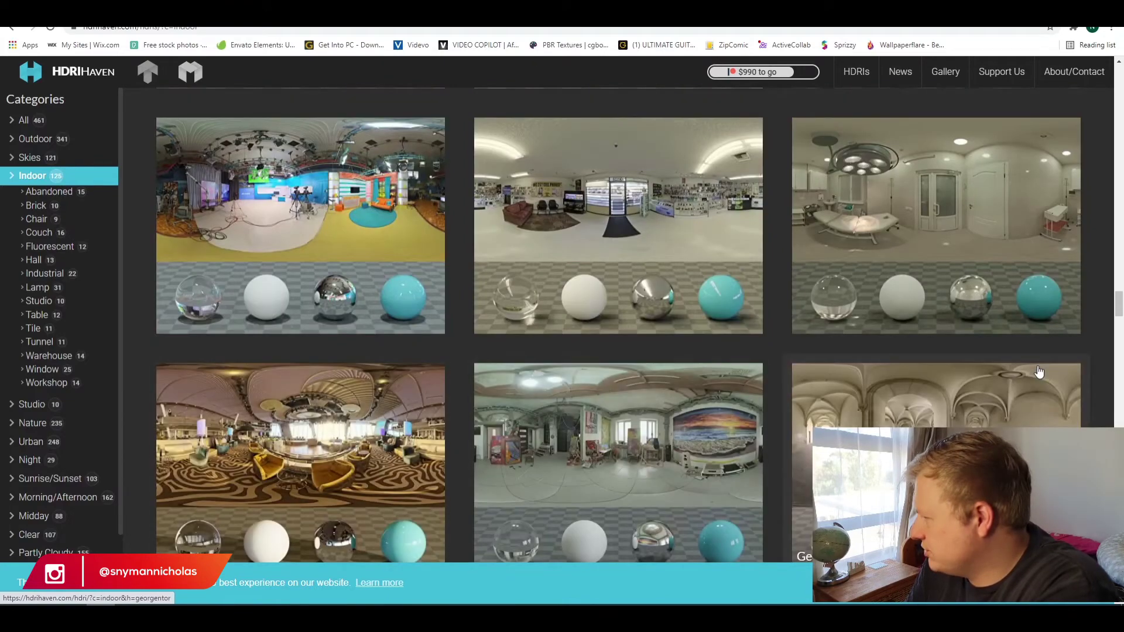
pyautogui.scroll(-12, 1039, 372)
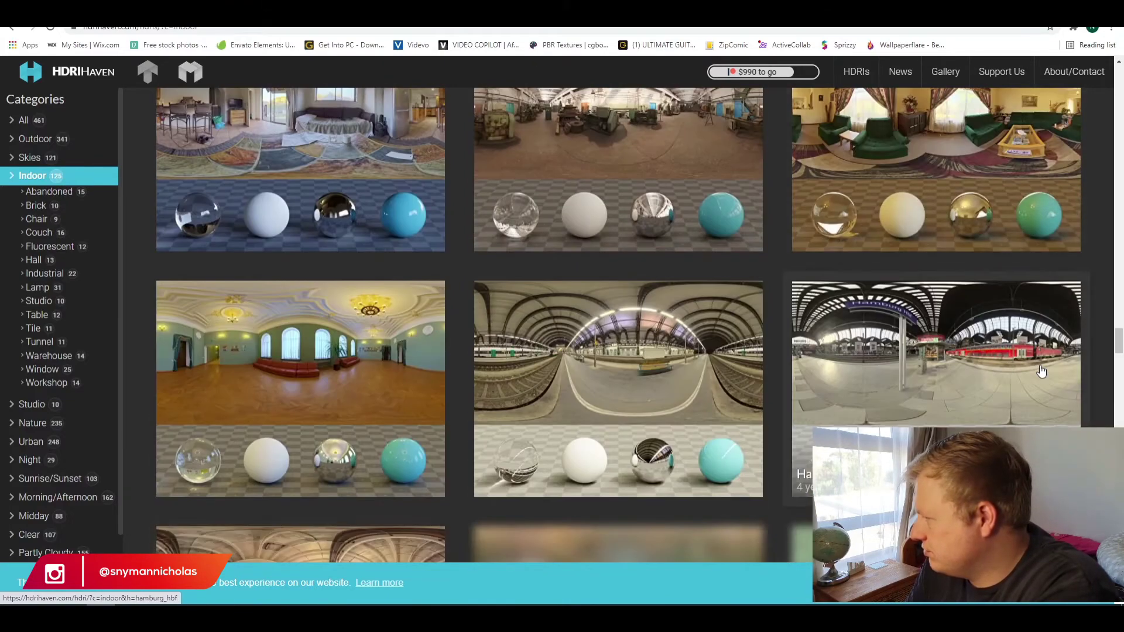
pyautogui.scroll(-15, 1040, 372)
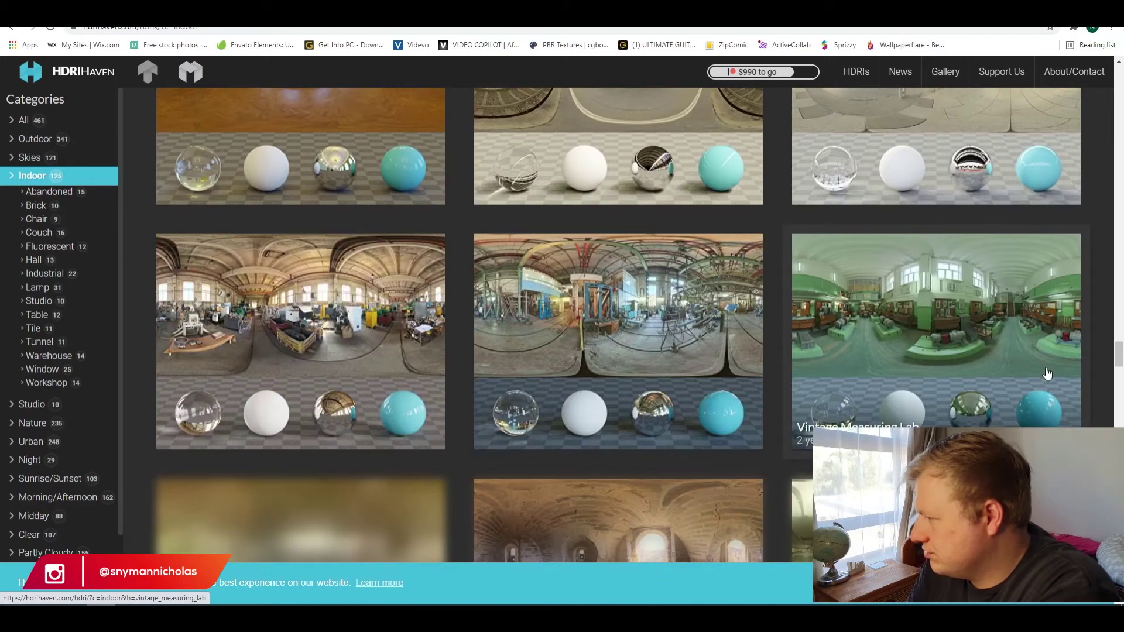
pyautogui.scroll(-5, 1048, 374)
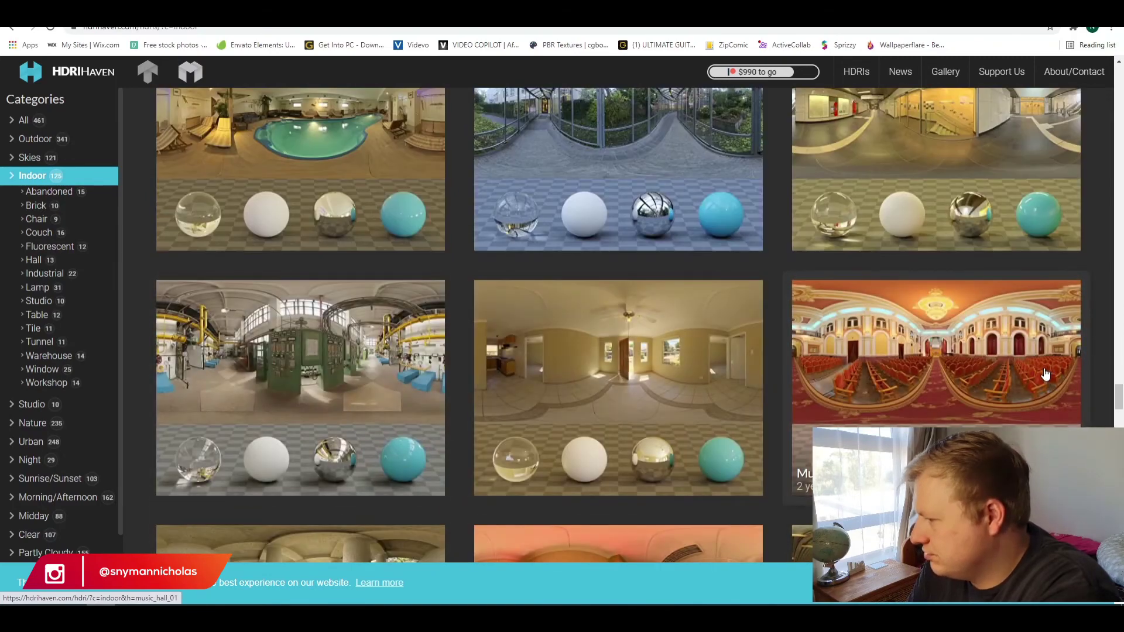
pyautogui.scroll(-4, 1045, 375)
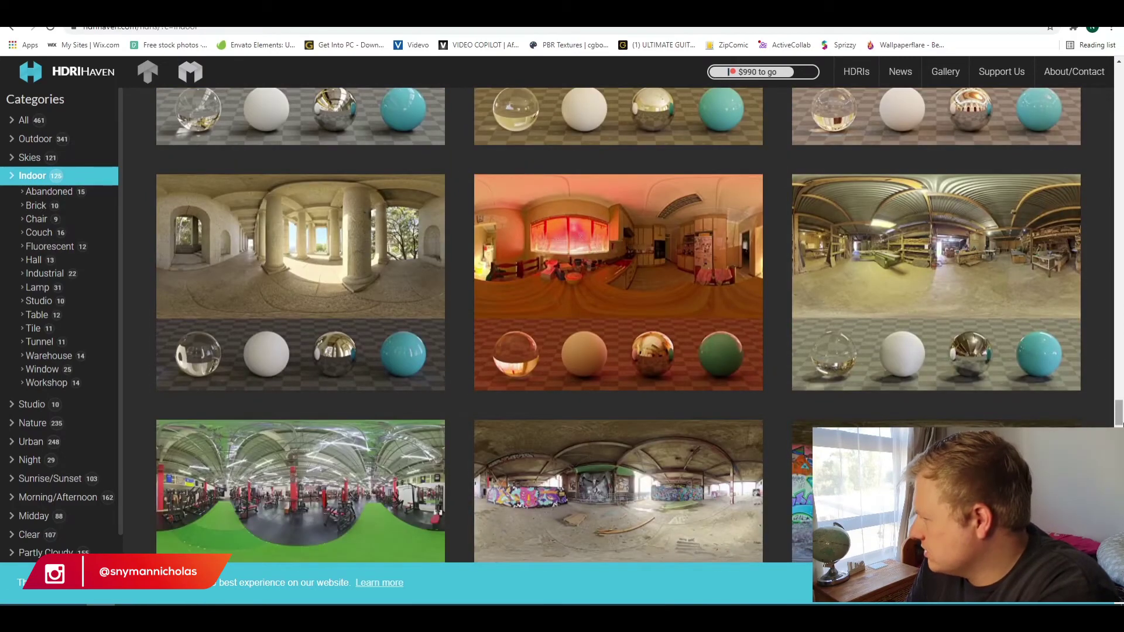
pyautogui.moveTo(1120, 418); pyautogui.dragTo(1119, 454)
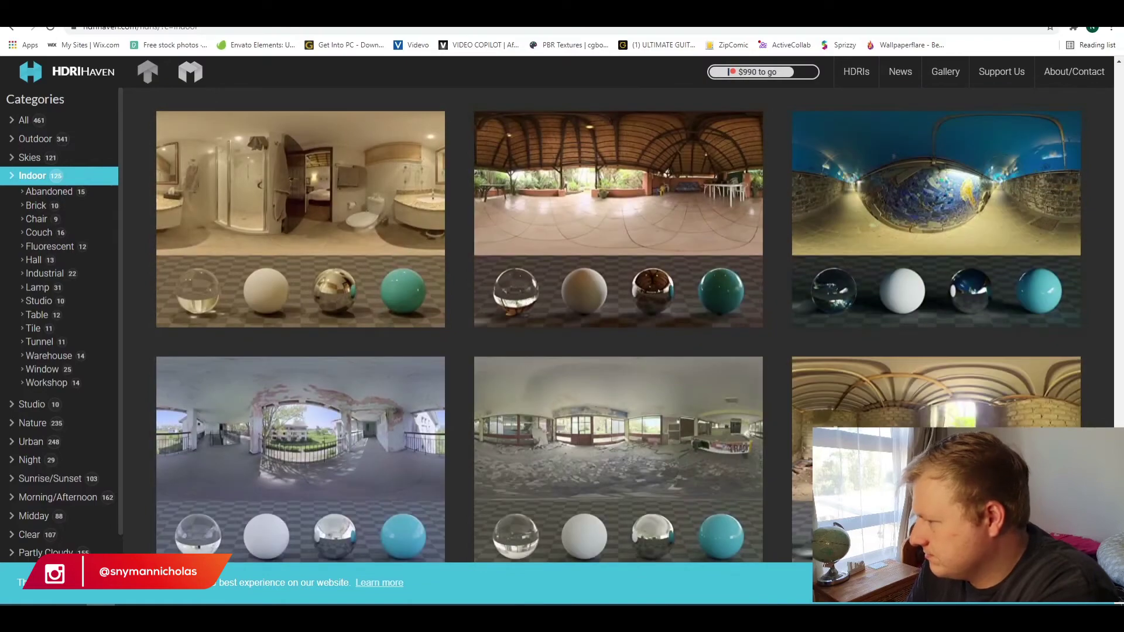
pyautogui.scroll(-13, 618, 325)
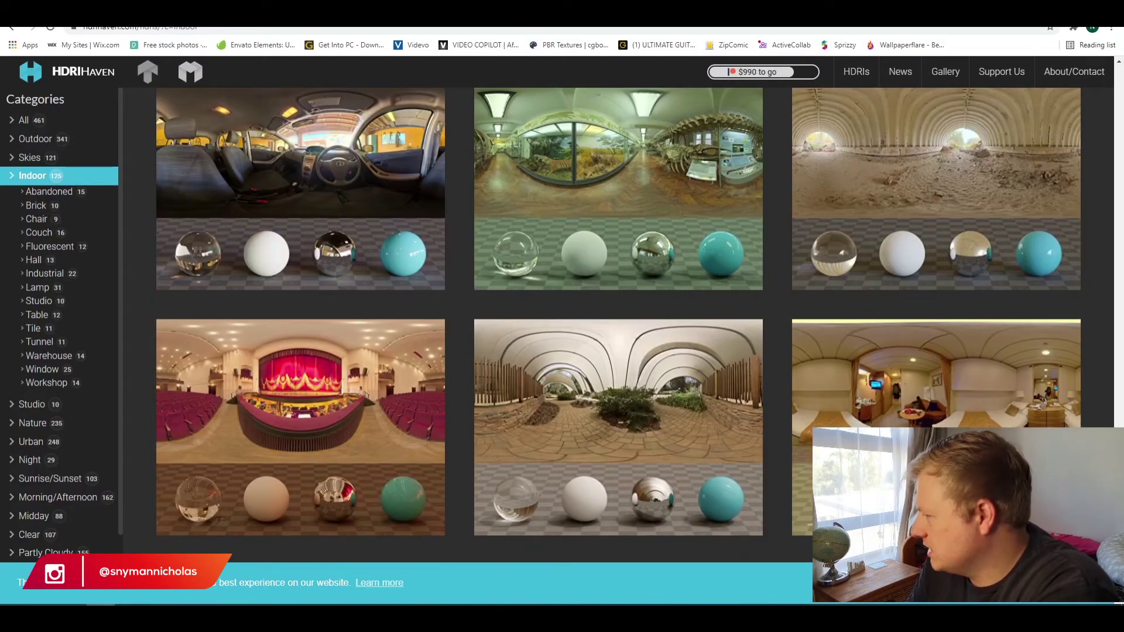
pyautogui.scroll(-7, 618, 325)
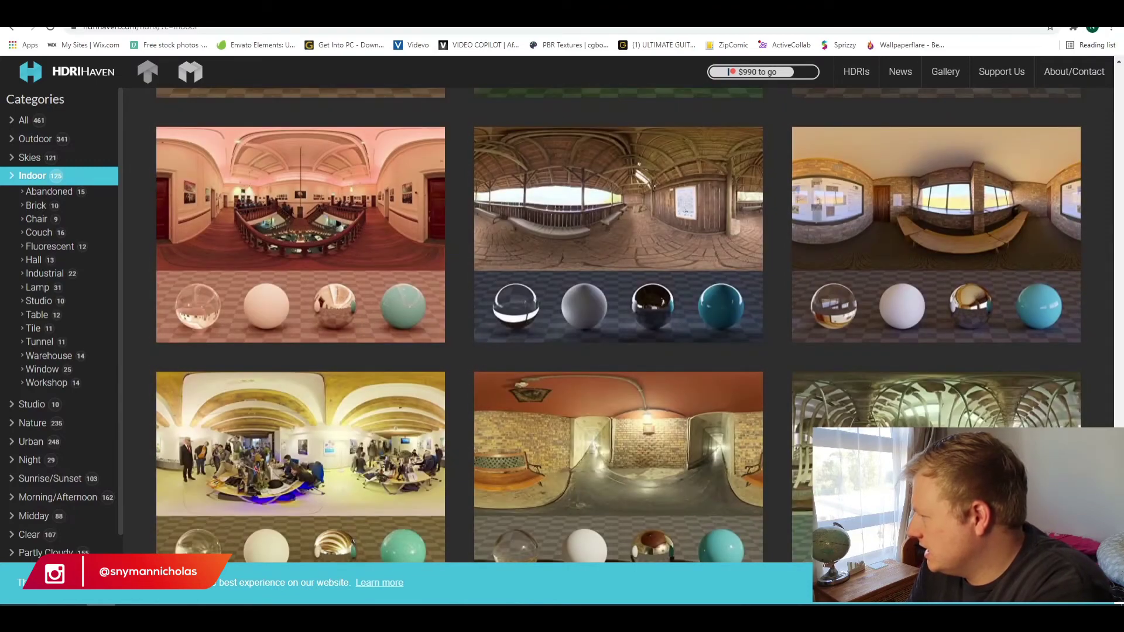
pyautogui.scroll(-3, 618, 326)
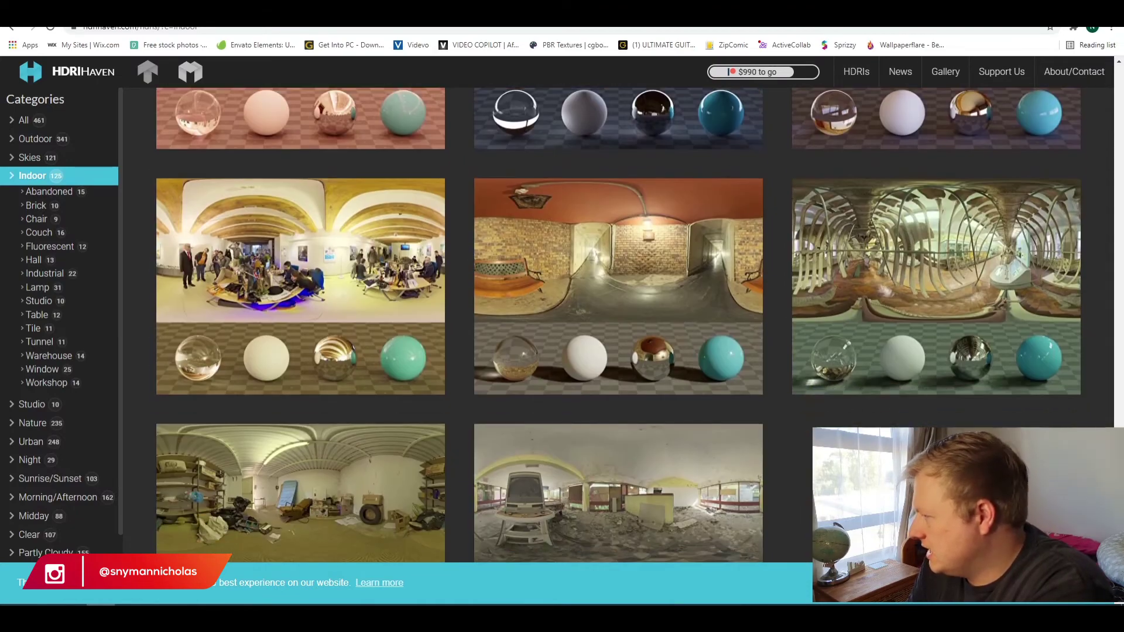
pyautogui.scroll(6, 619, 326)
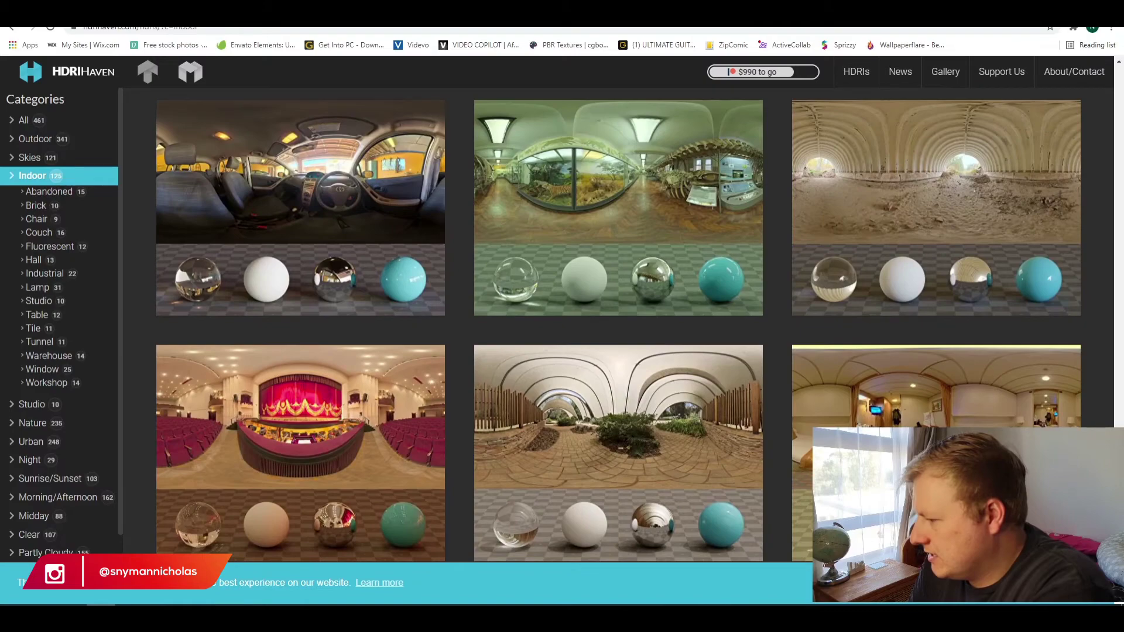
pyautogui.moveTo(1119, 498); pyautogui.dragTo(1121, 90)
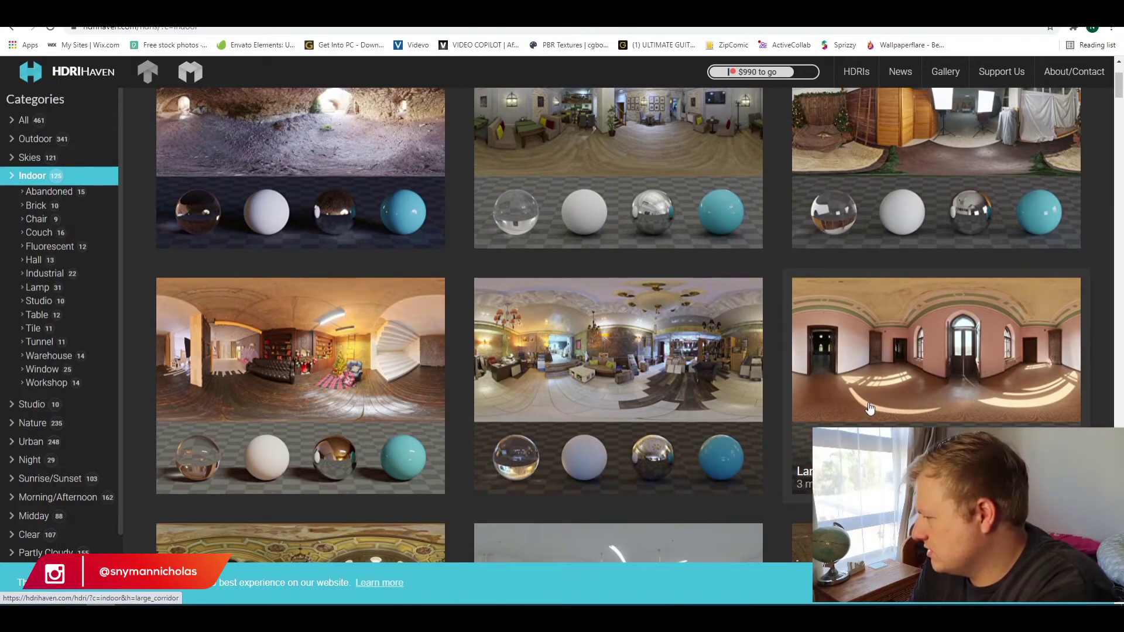
# Step: Look further through the indoor HDRIs and open the page of the Ballroom environment
pyautogui.scroll(-4, 908, 347)
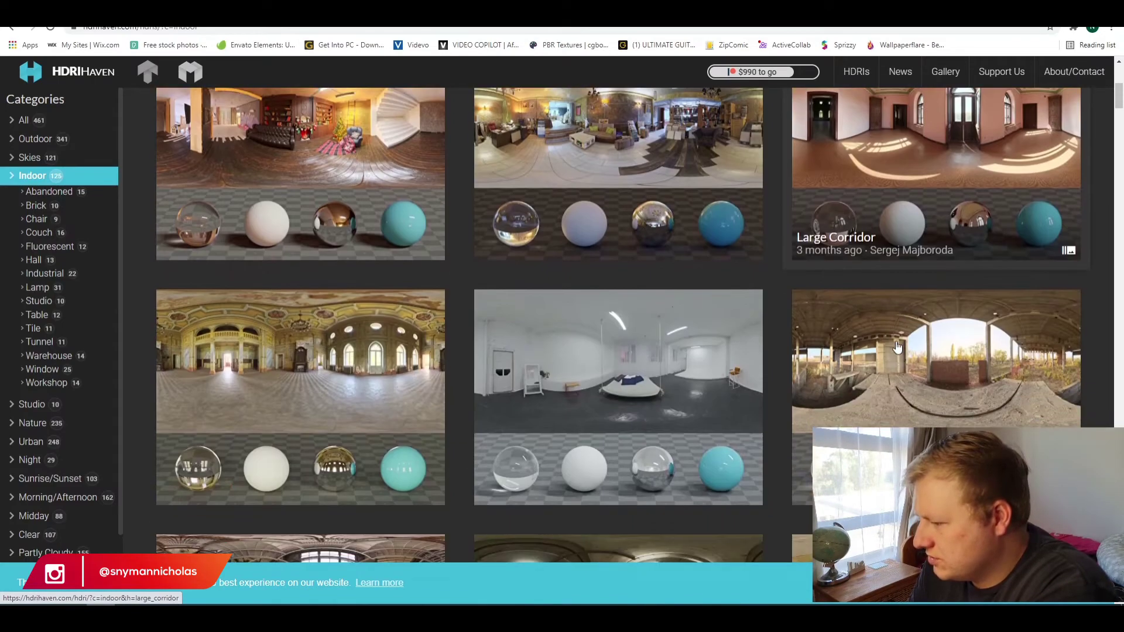
pyautogui.scroll(-3, 1045, 333)
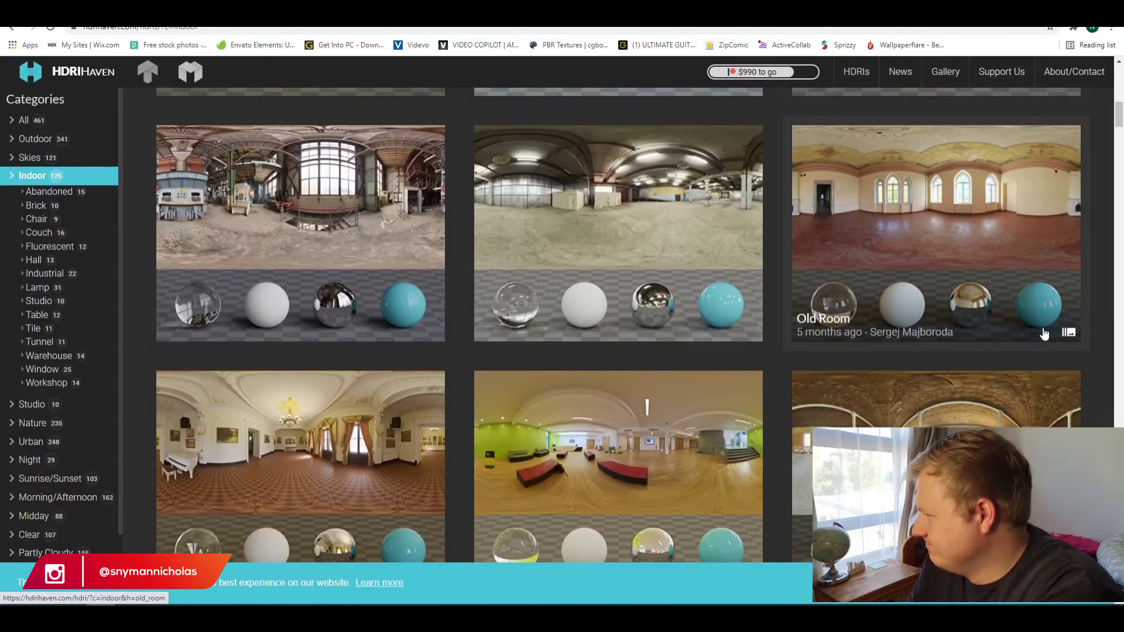
pyautogui.scroll(-1, 1045, 333)
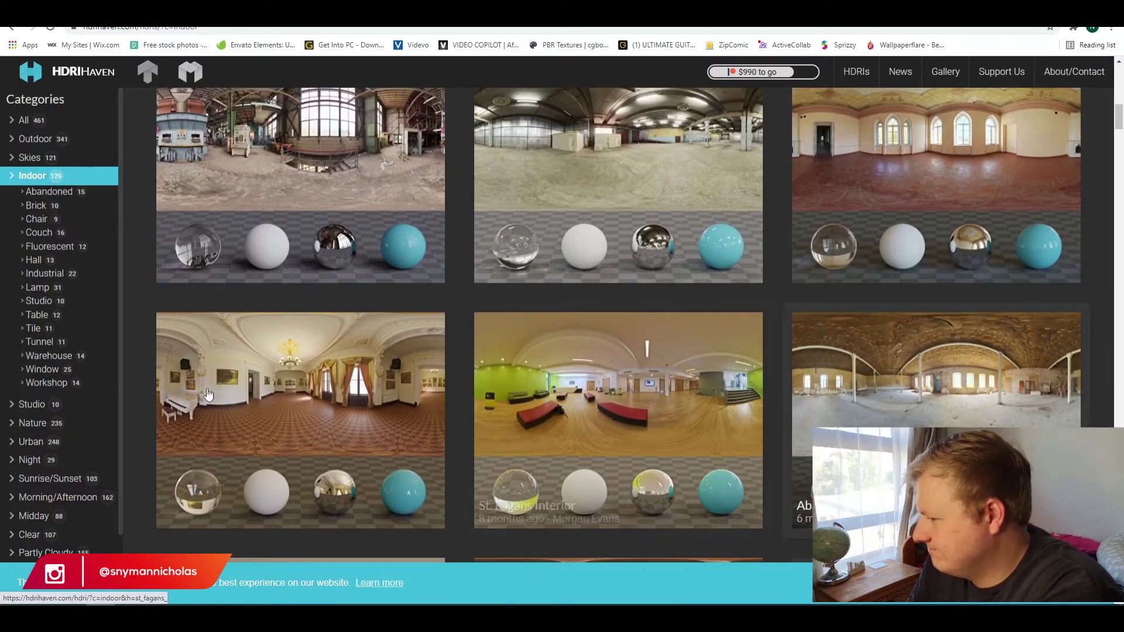
pyautogui.click(332, 396)
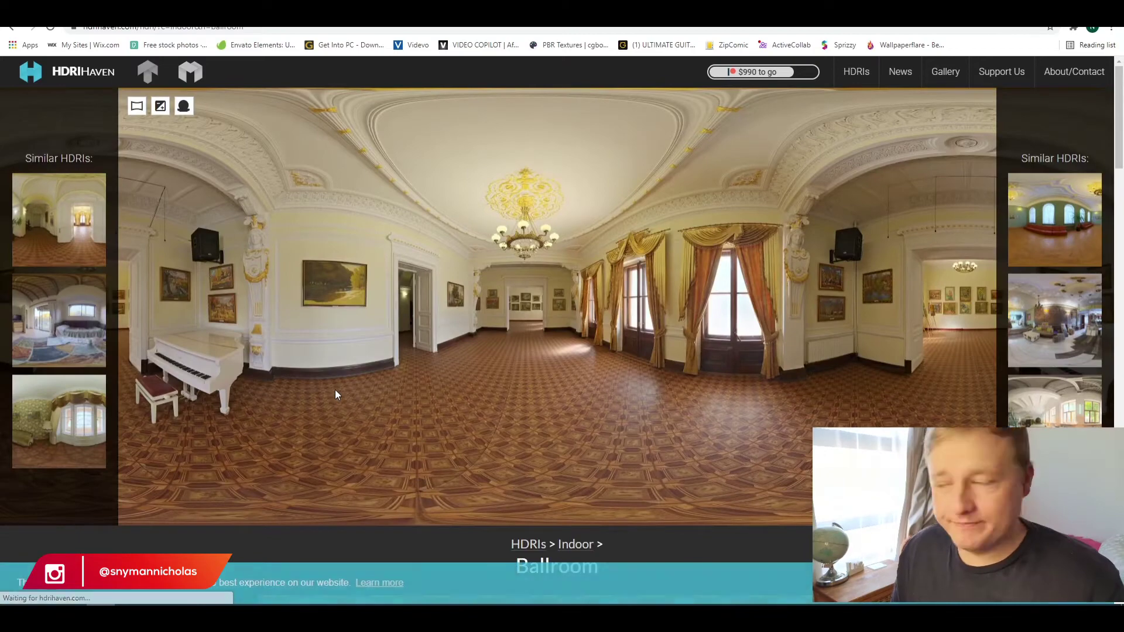
# Step: Download the Ballroom HDRI in the 4k HDR version and open the Downloads folder
pyautogui.scroll(-10, 590, 312)
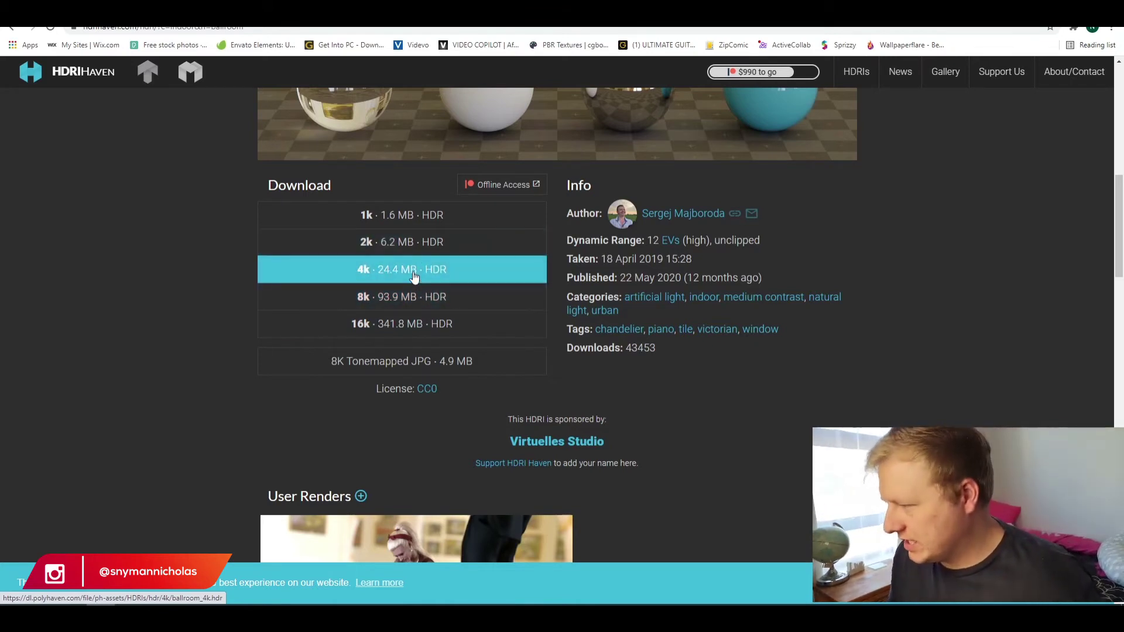
pyautogui.click(440, 274)
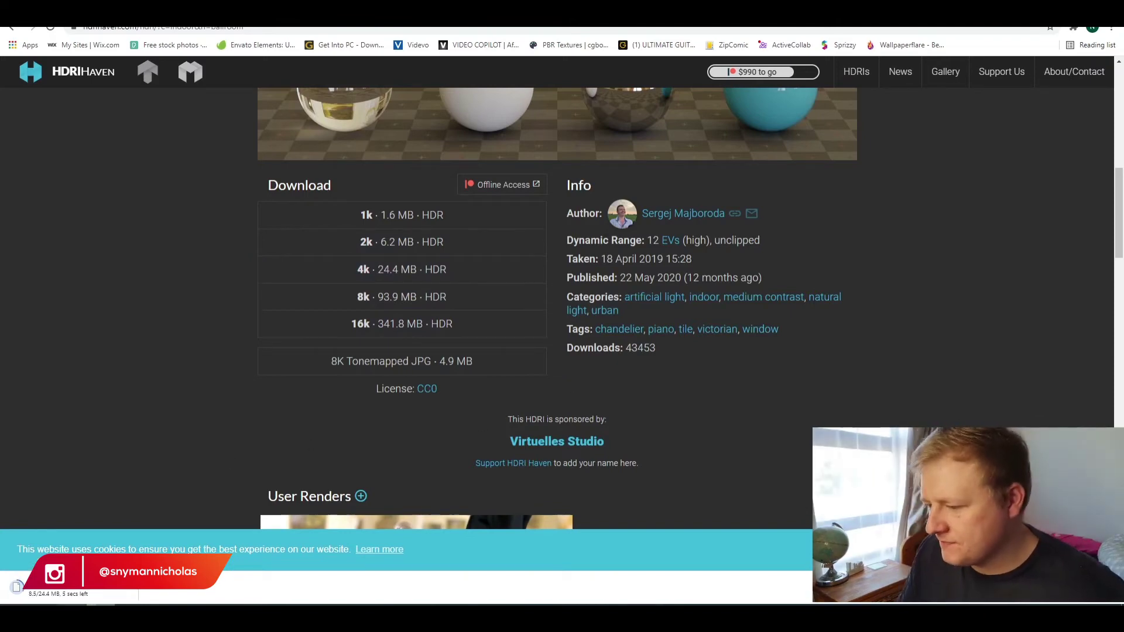
pyautogui.rightClick(73, 615)
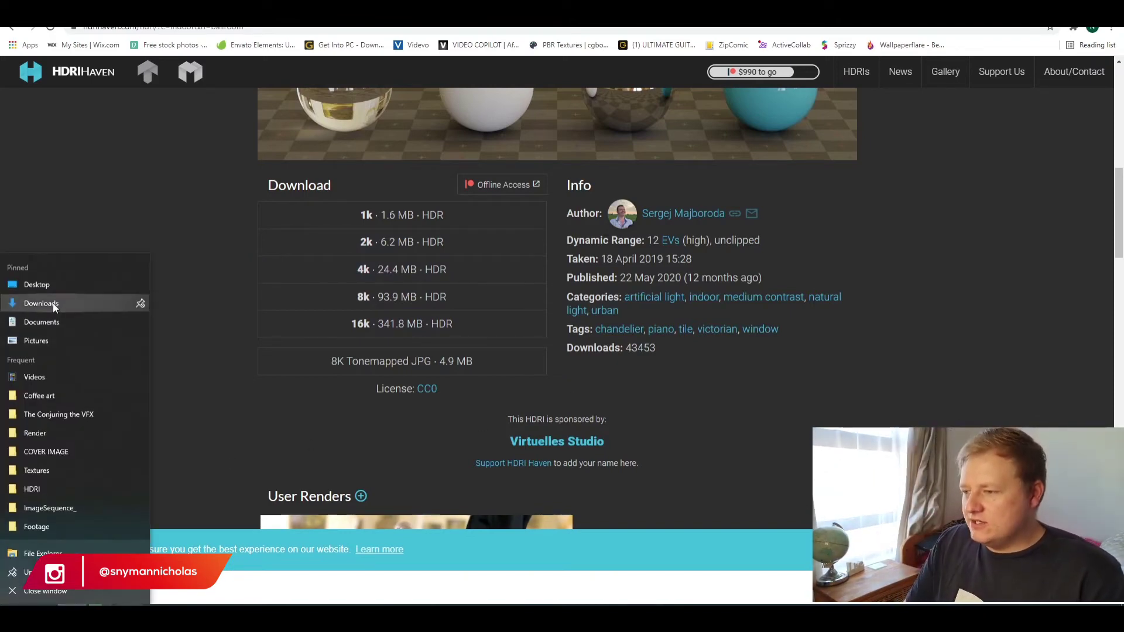
pyautogui.click(54, 305)
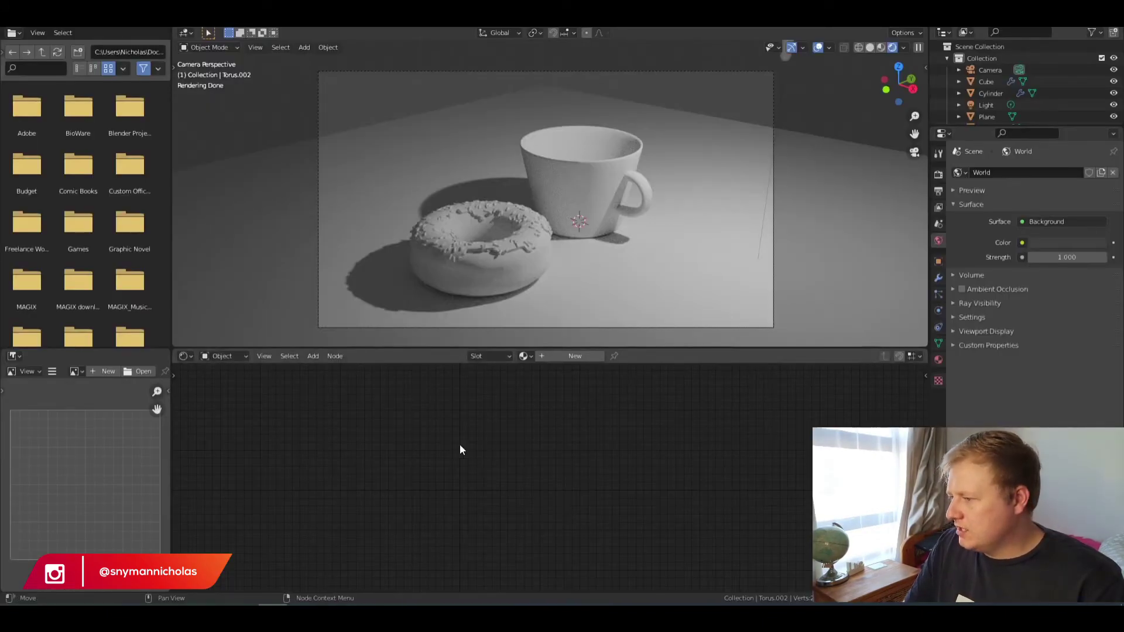
# Step: Show the World shader nodes in the node editor, framed around the Background and World Output nodes
pyautogui.click(221, 357)
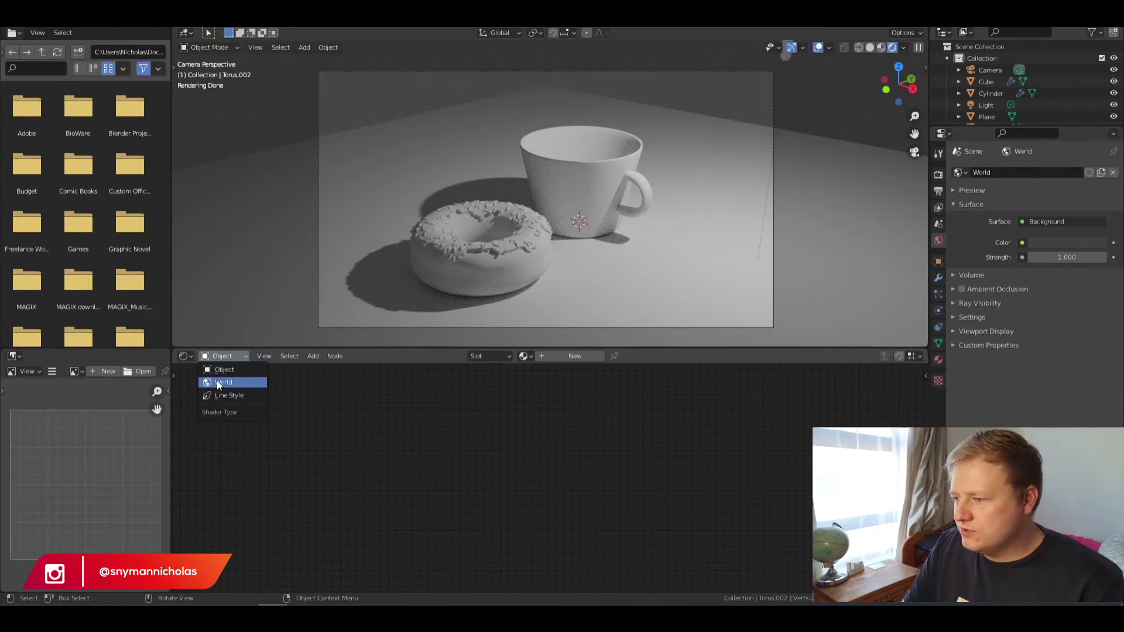
pyautogui.click(227, 381)
pyautogui.scroll(4, 439, 453)
pyautogui.moveTo(434, 434); pyautogui.dragTo(464, 466, button='middle')
pyautogui.scroll(2, 438, 494)
# Step: Add an Environment Texture node beside the Background node and link its Color output to the Background's Color input
pyautogui.click(285, 428)
pyautogui.hotkey('shift', 'a')
pyautogui.click(284, 428)
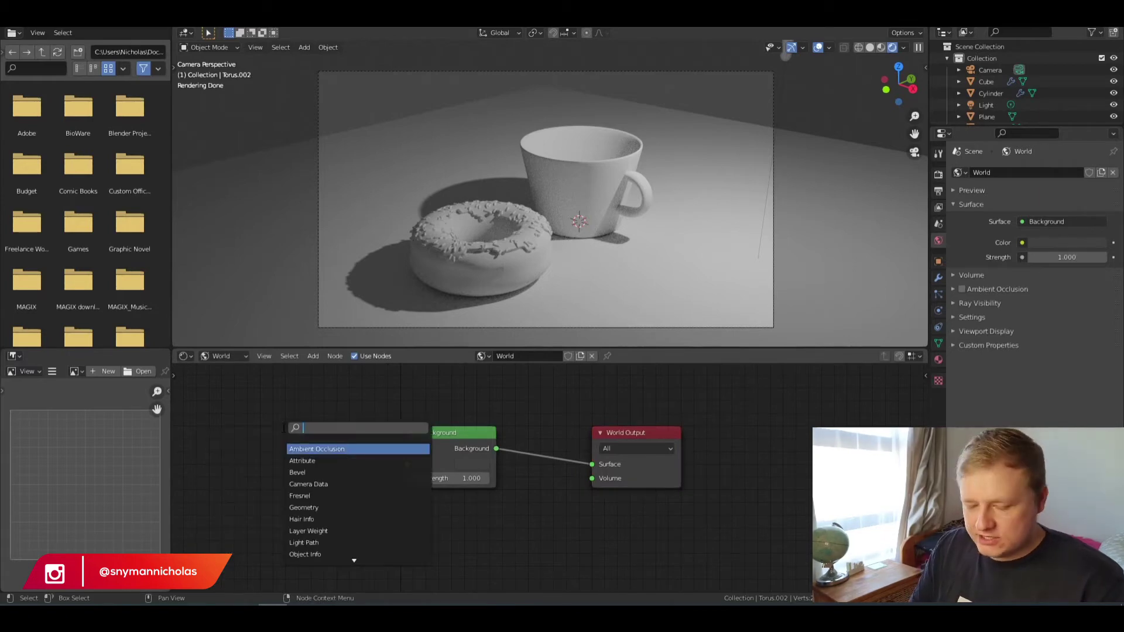
pyautogui.write('envi')
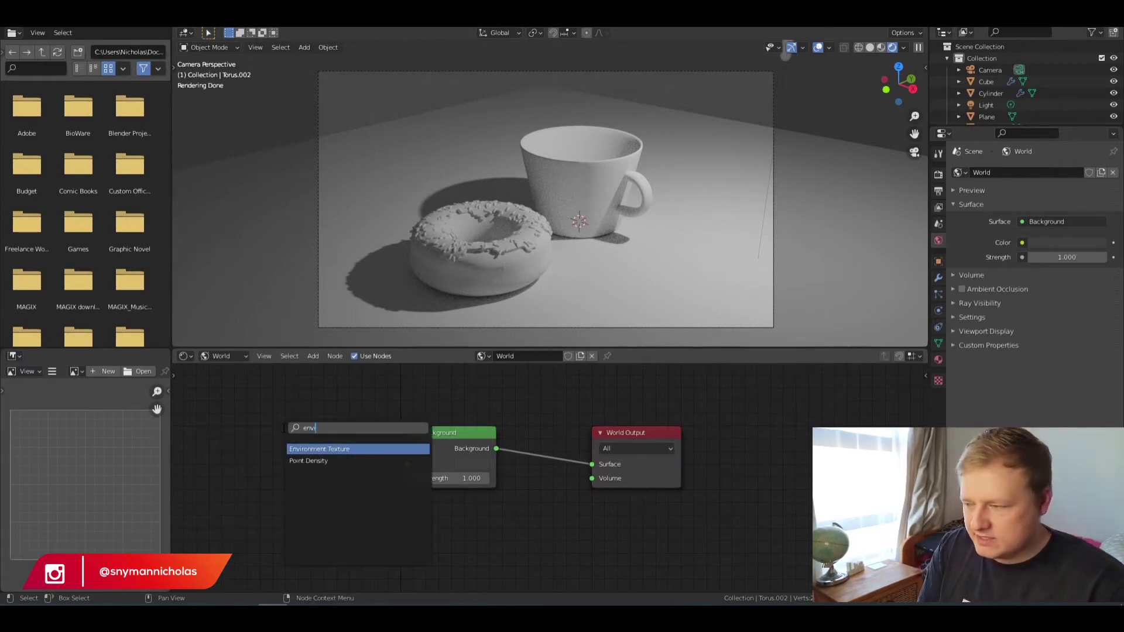
pyautogui.press('Return')
pyautogui.click(318, 438)
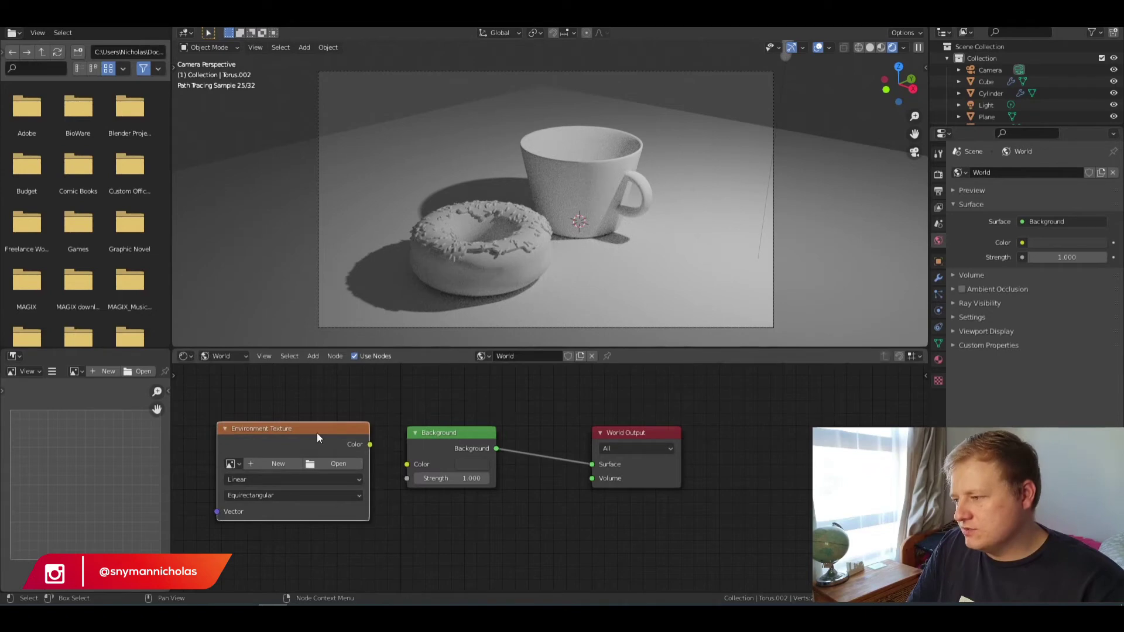
pyautogui.moveTo(370, 445); pyautogui.dragTo(398, 467)
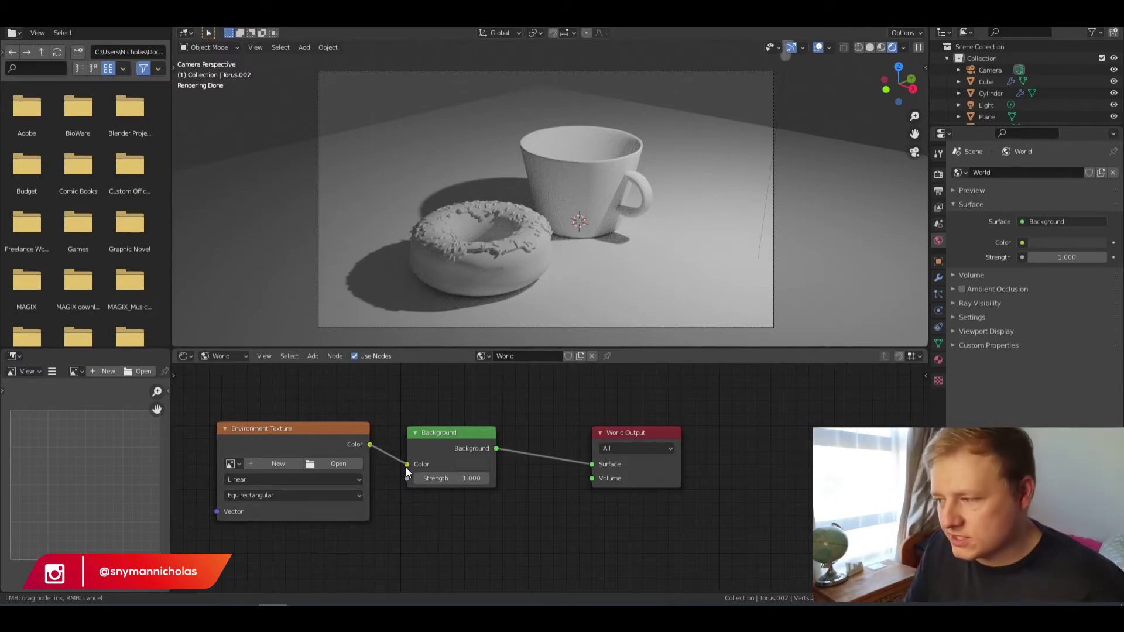
pyautogui.moveTo(405, 467); pyautogui.dragTo(407, 464)
# Step: Load ballroom_4k.hdr from the Downloads folder, sorted by date modified, into the Environment Texture node
pyautogui.click(339, 463)
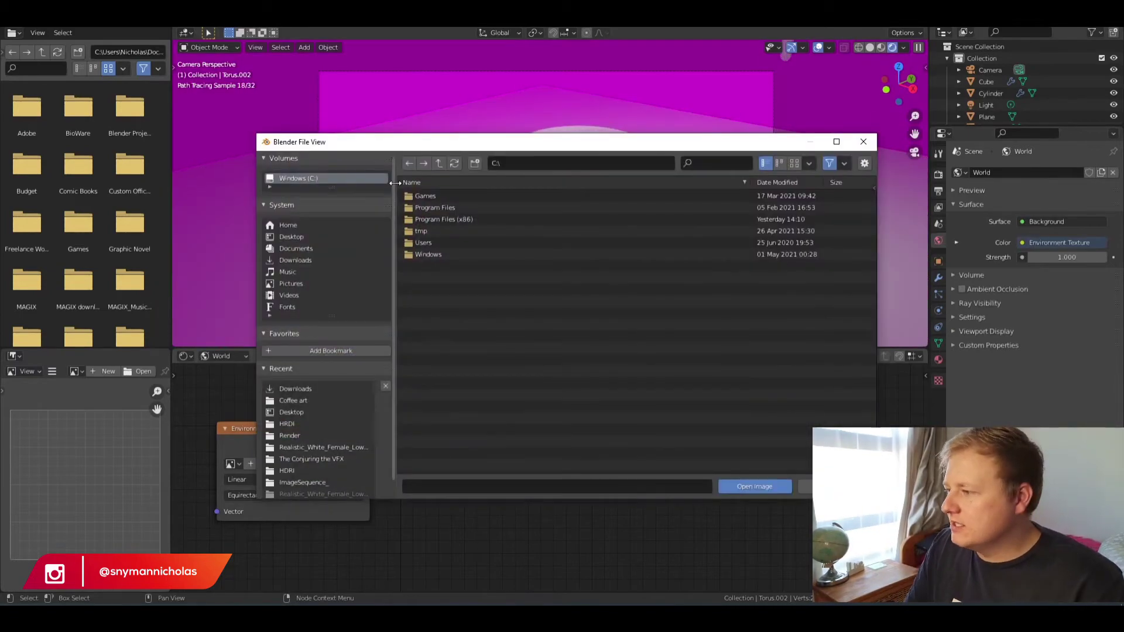
pyautogui.click(297, 244)
pyautogui.click(302, 258)
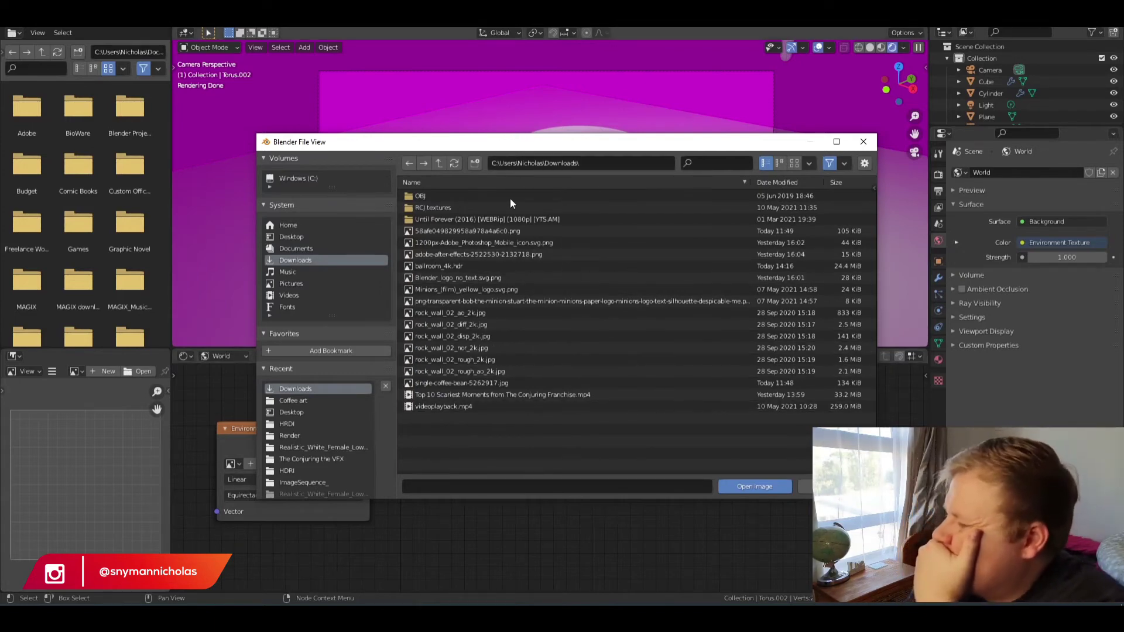
pyautogui.click(781, 183)
pyautogui.click(781, 182)
pyautogui.click(781, 182)
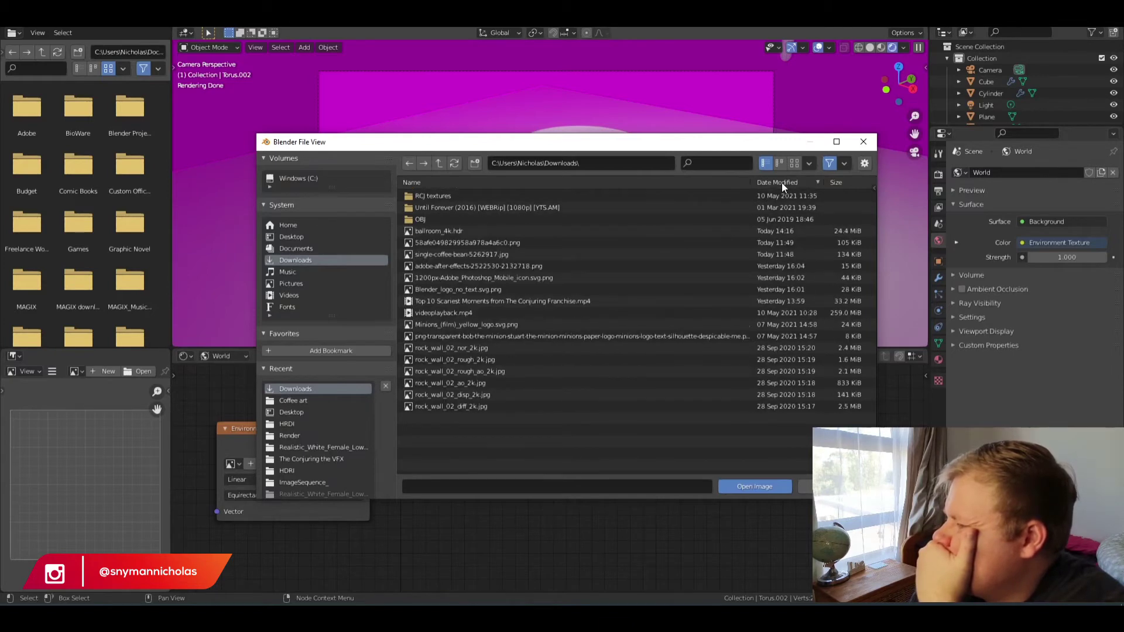
pyautogui.click(502, 230)
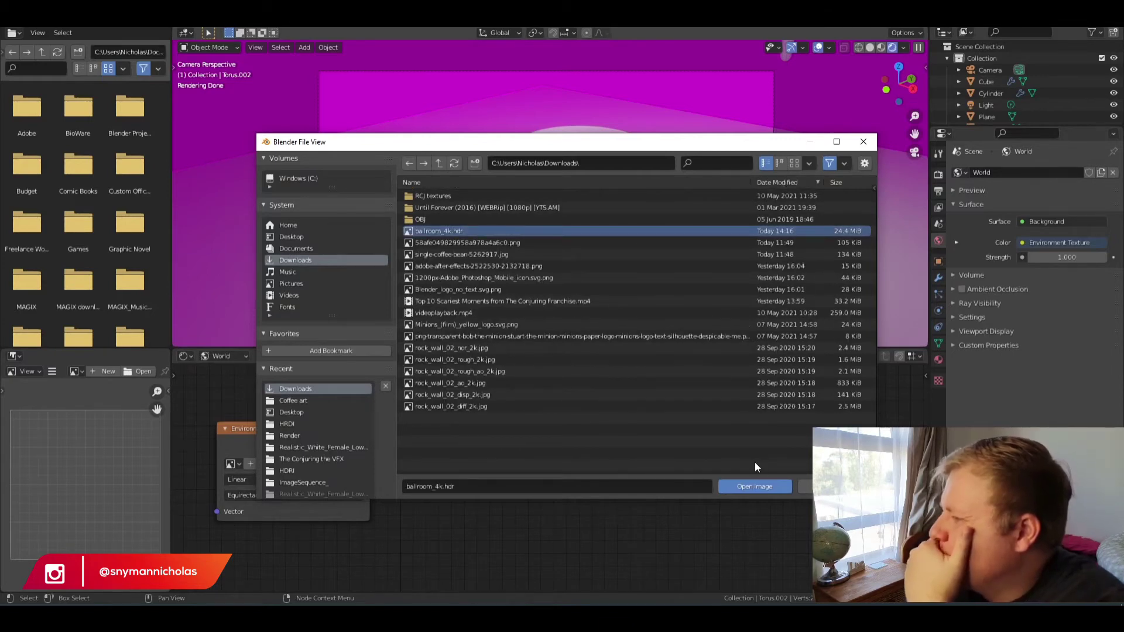
pyautogui.click(754, 487)
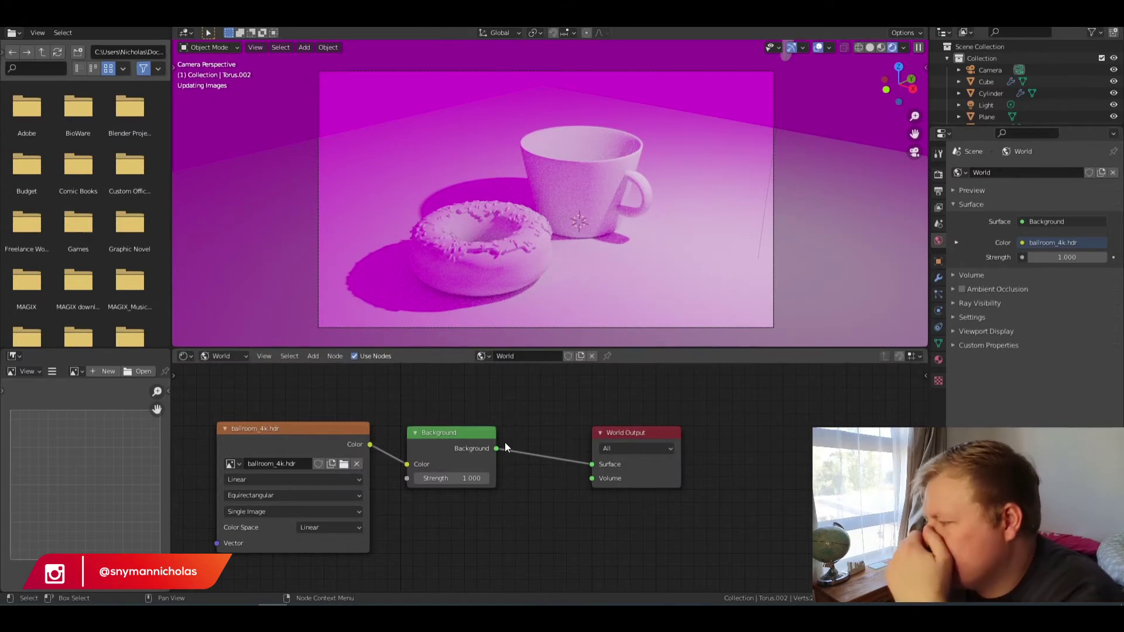
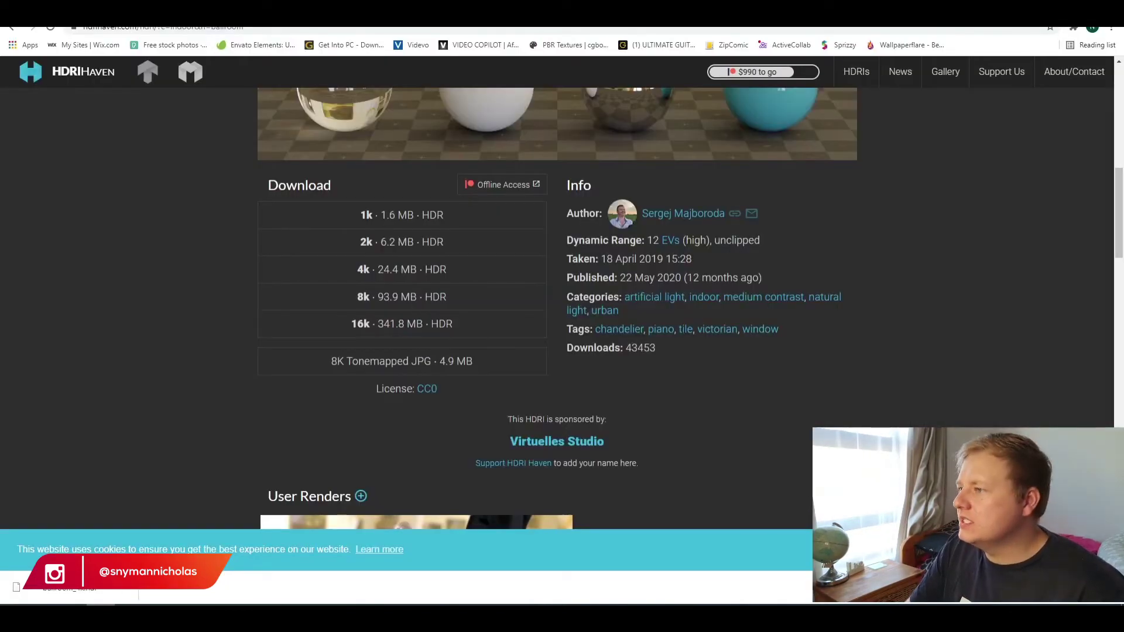
# Step: Switch to the web browser, open the Texture Haven texture library and narrow it to the Wood category
pyautogui.scroll(8, 758, 298)
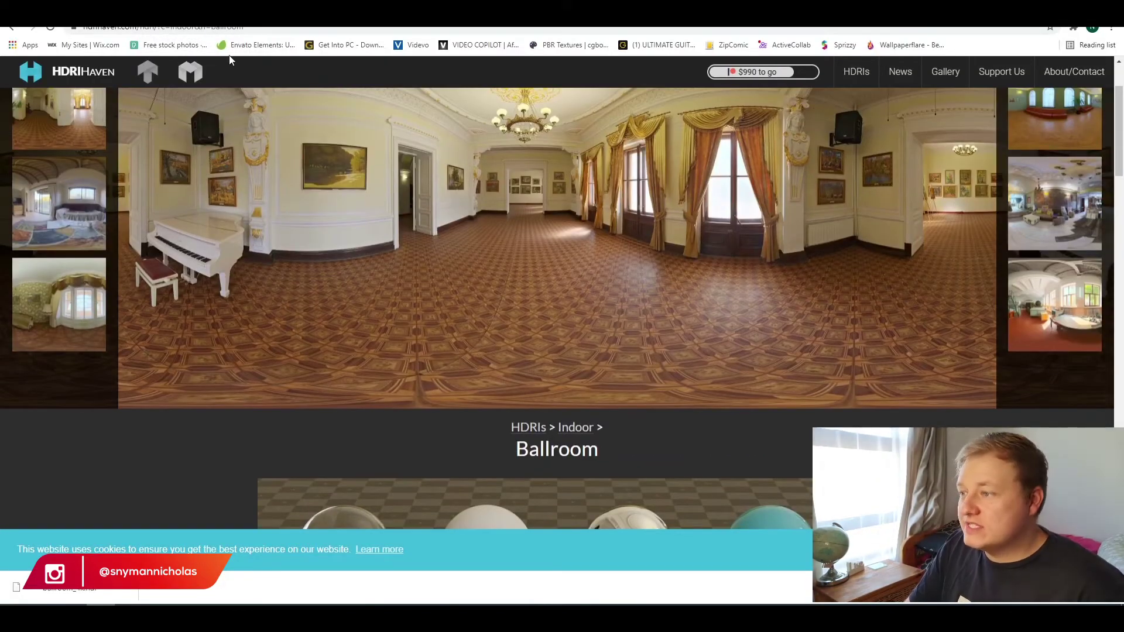
pyautogui.click(134, 73)
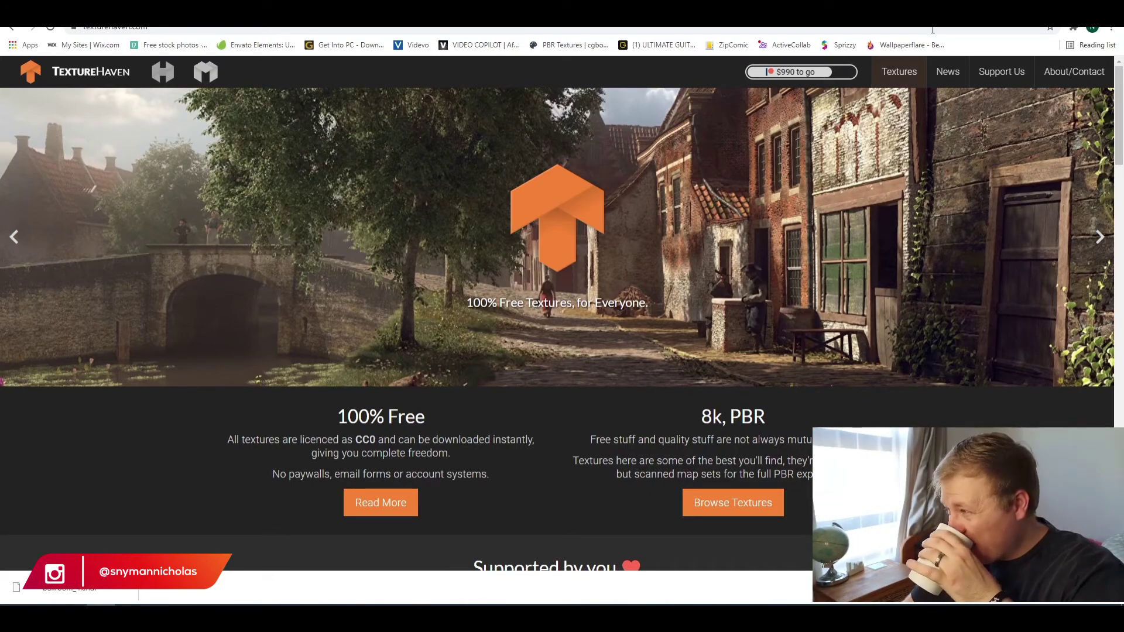
pyautogui.click(891, 78)
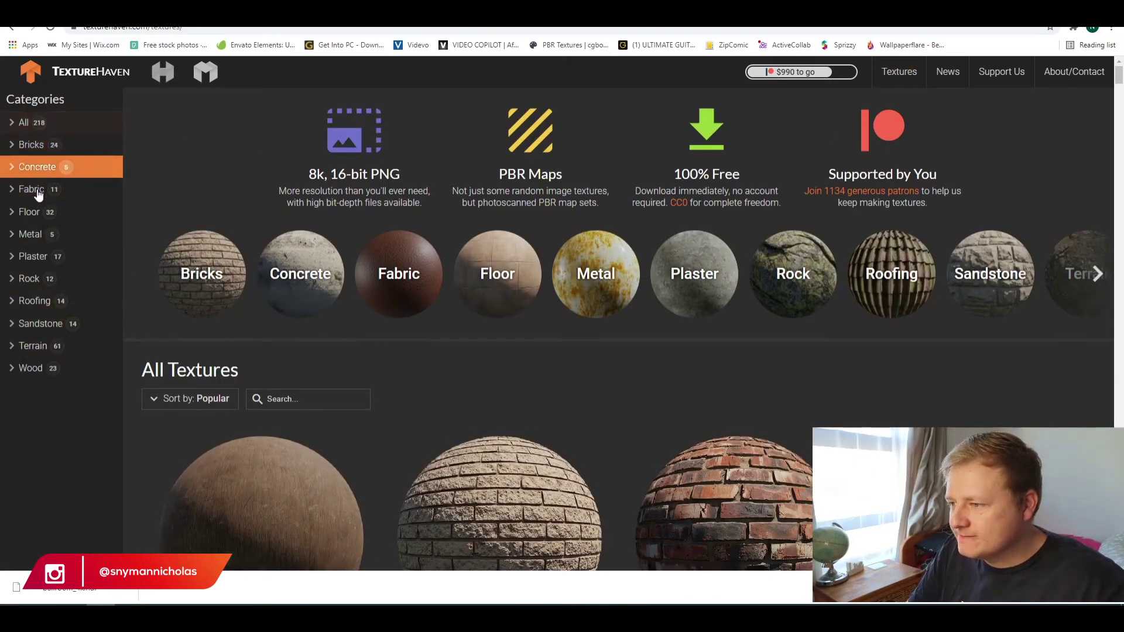
pyautogui.click(36, 365)
# Step: Download all maps of the kitchen_wood texture as 4k JPG and switch to the Downloads folder window
pyautogui.scroll(-1, 775, 264)
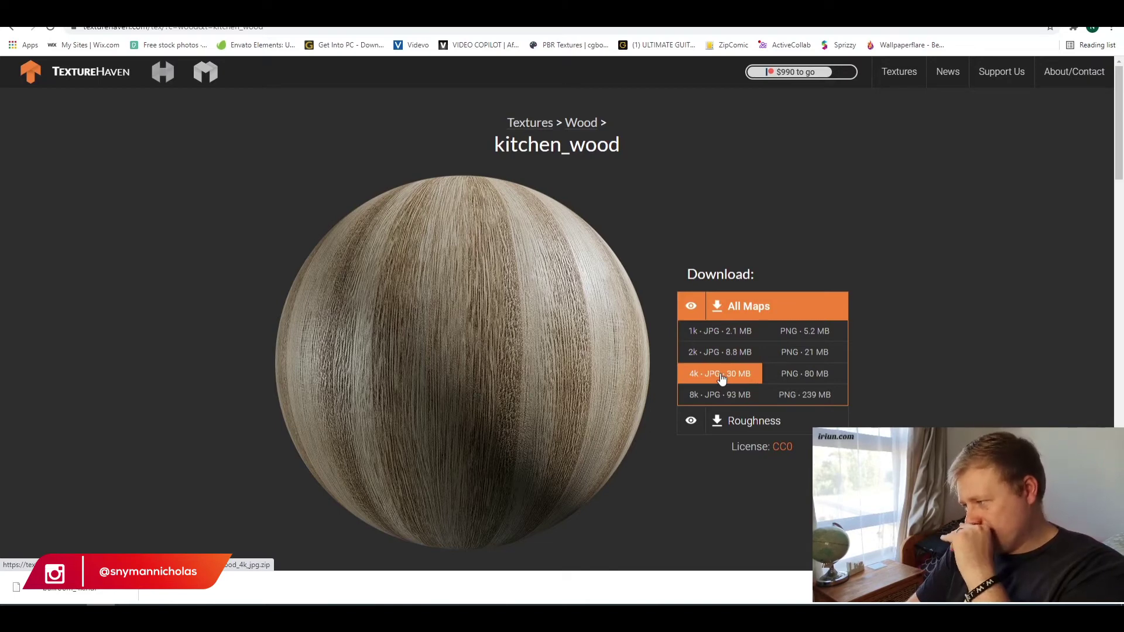
pyautogui.click(722, 380)
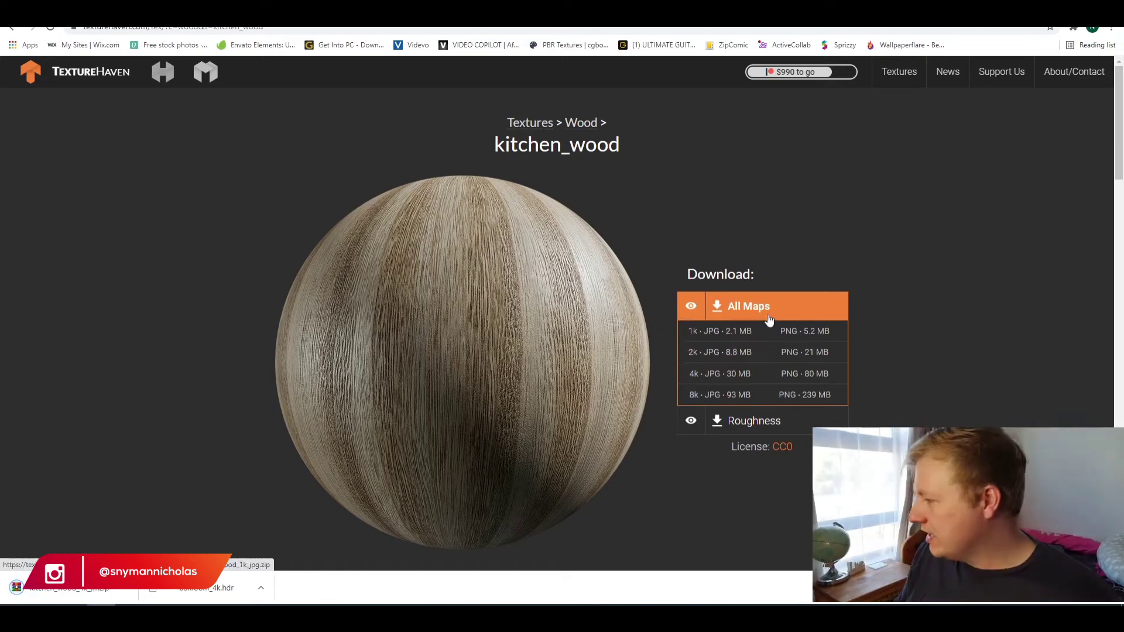
pyautogui.moveTo(100, 616)
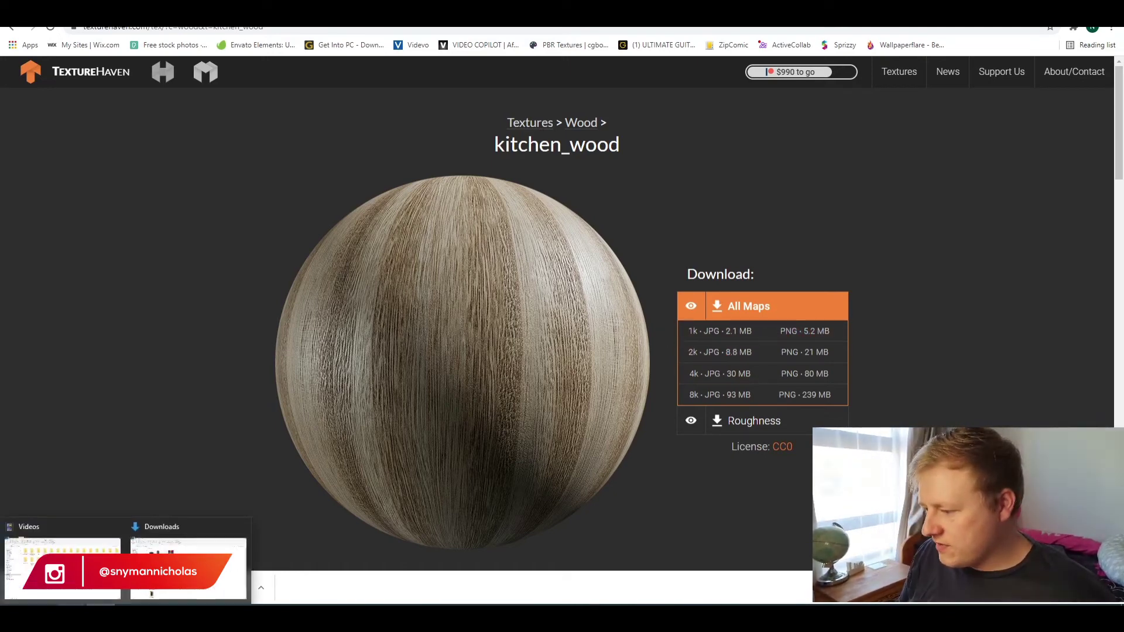
pyautogui.click(174, 522)
pyautogui.click(392, 140)
pyautogui.rightClick(391, 140)
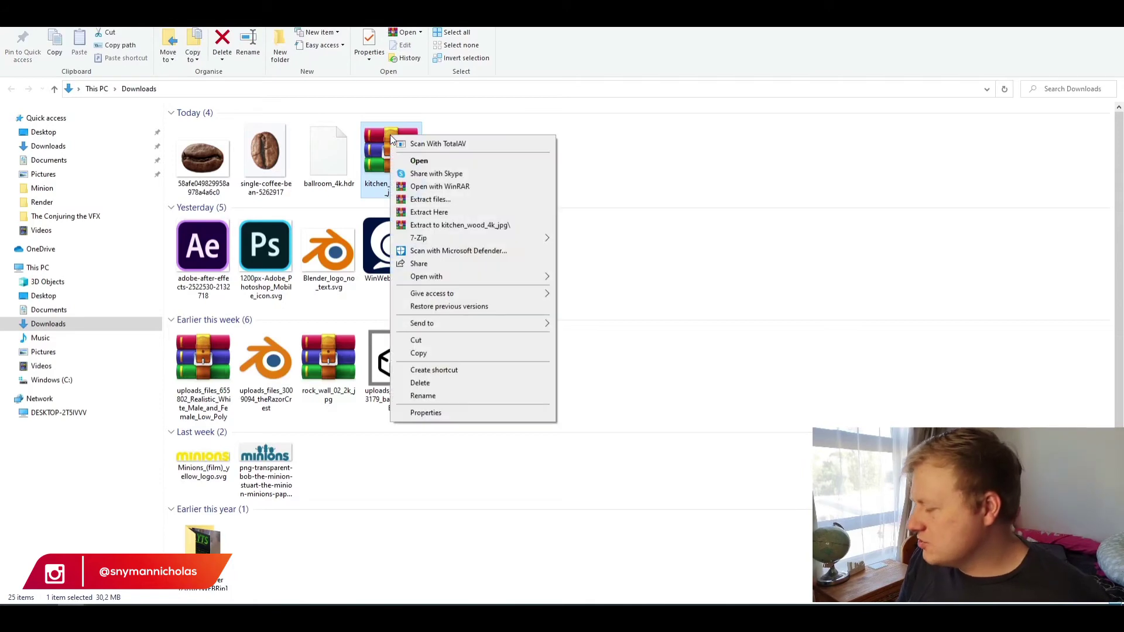
pyautogui.click(665, 140)
# Step: Create a new folder named "Kitchen wood" in the Downloads folder
pyautogui.click(281, 55)
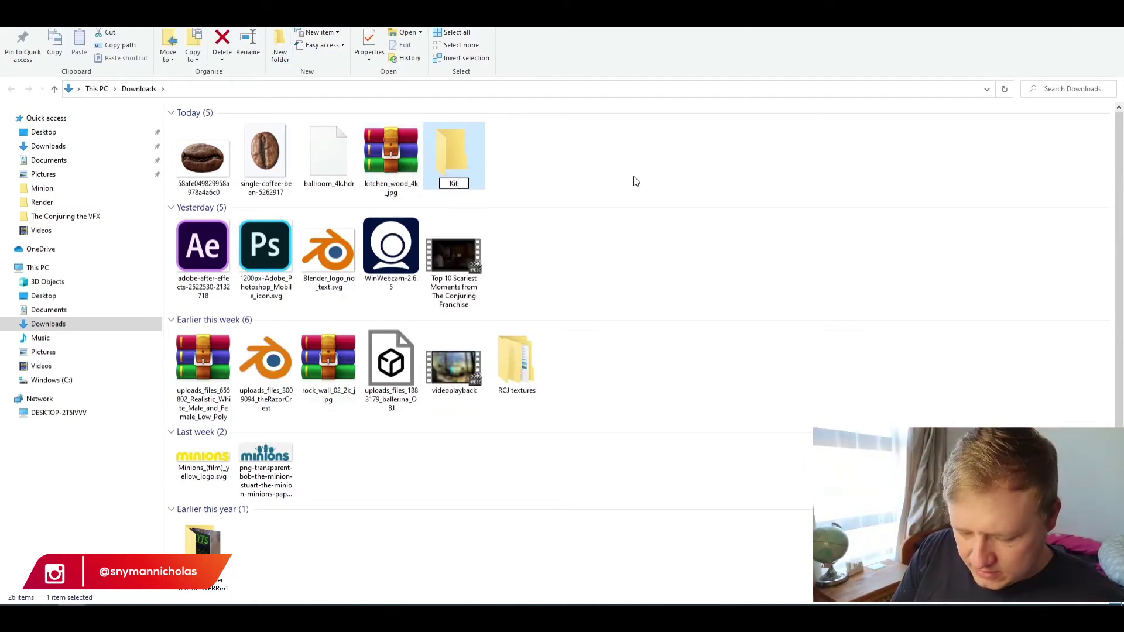
pyautogui.press('BackSpace')
pyautogui.write('Kitc')
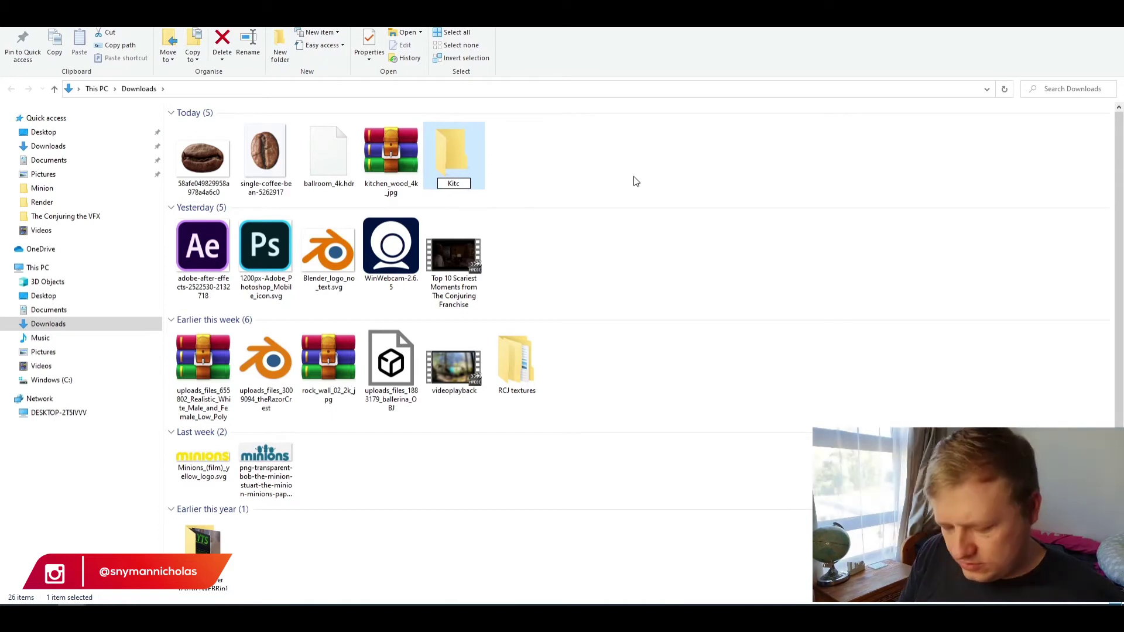
pyautogui.write('hen wood')
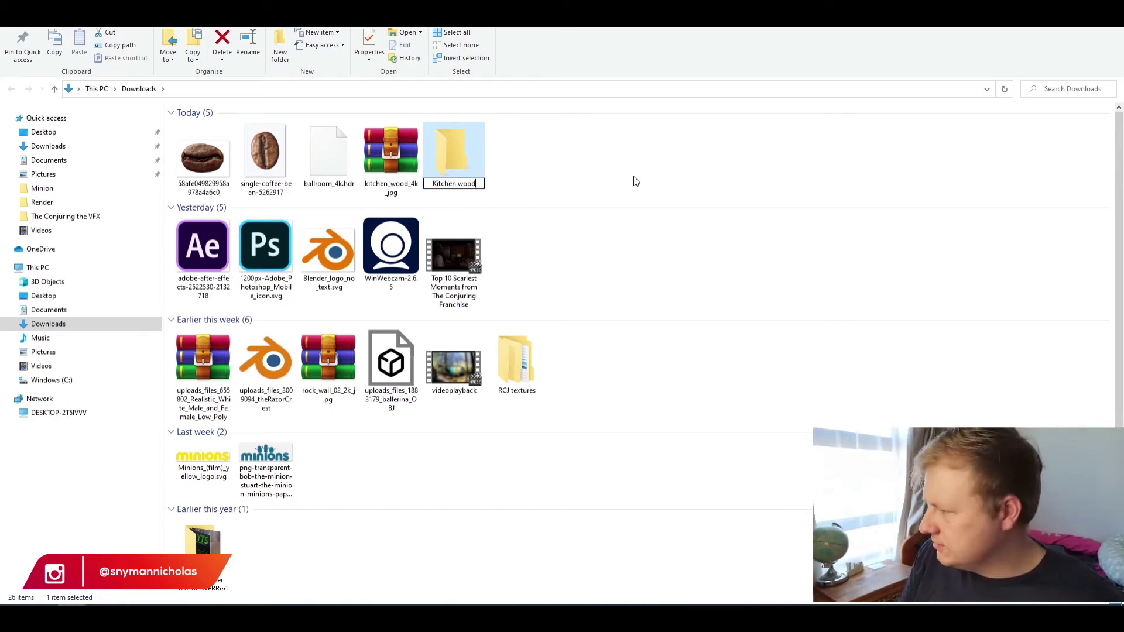
pyautogui.press('Return')
# Step: Move the kitchen_wood_4k_jpg archive into the Kitchen wood folder and extract its contents there
pyautogui.moveTo(390, 153); pyautogui.dragTo(456, 160)
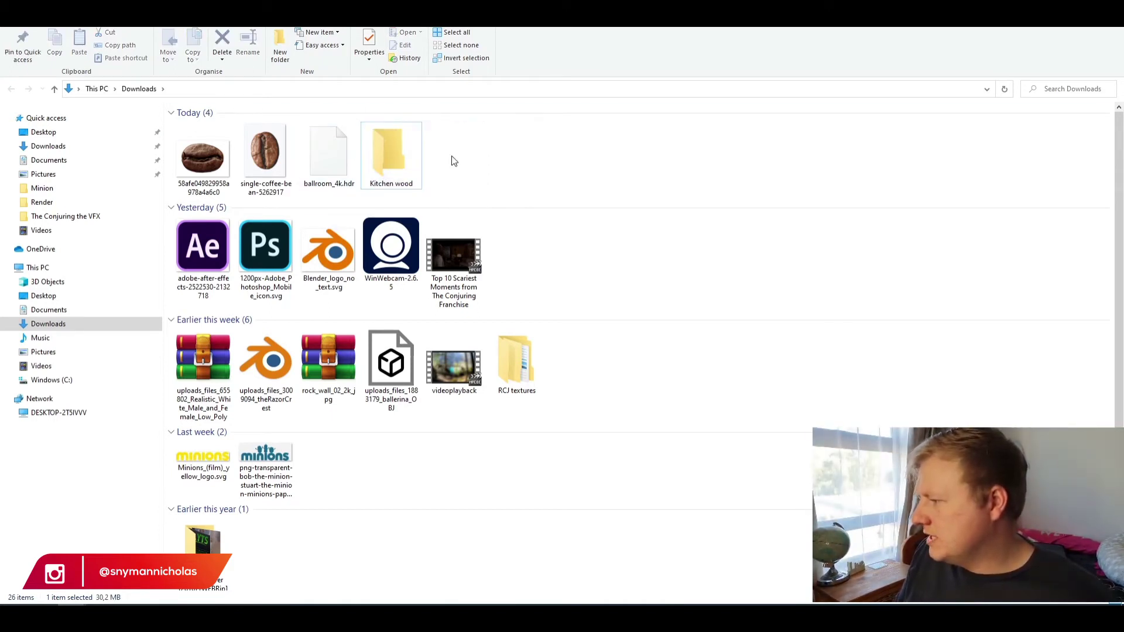
pyautogui.doubleClick(413, 152)
pyautogui.rightClick(215, 129)
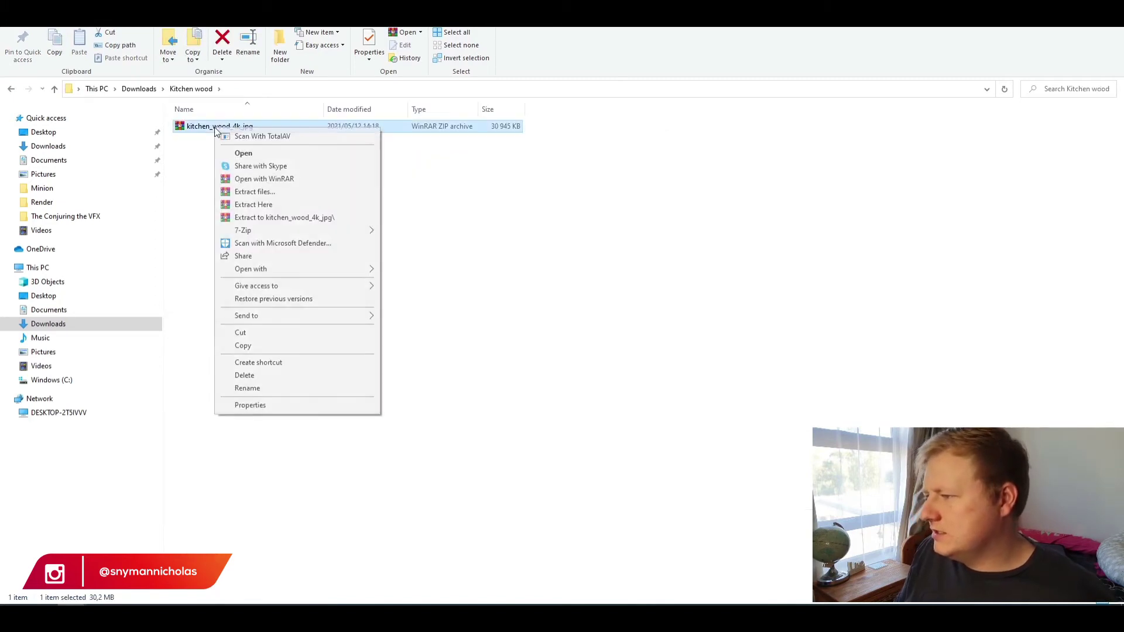
pyautogui.click(271, 205)
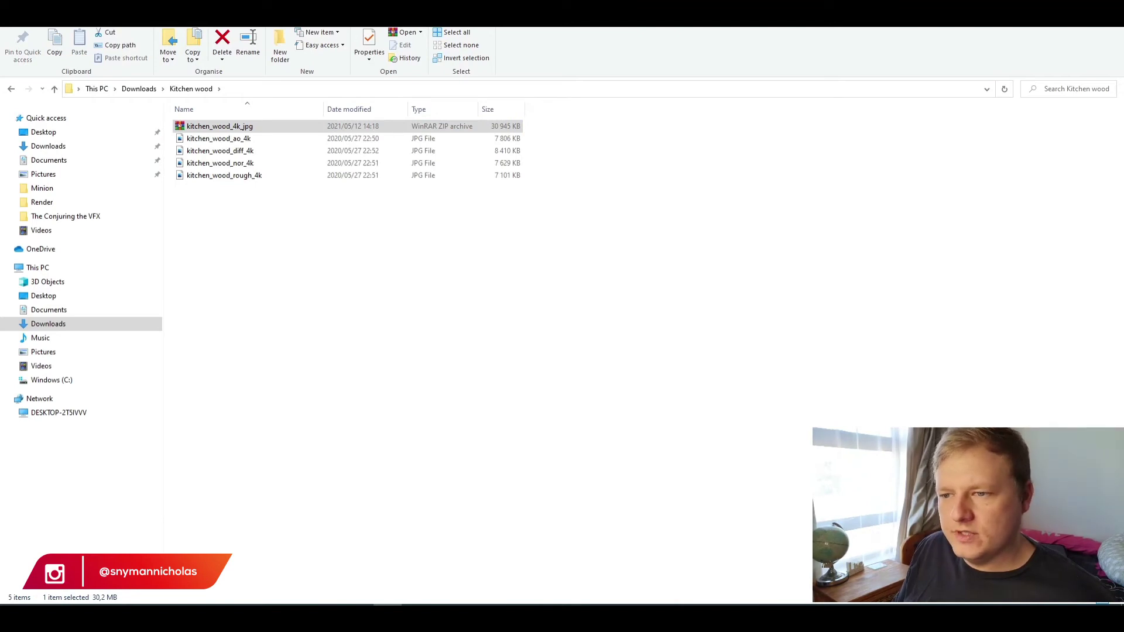
# Step: Display the extracted wood maps as large icons, and switch back to Blender
pyautogui.click(346, 240)
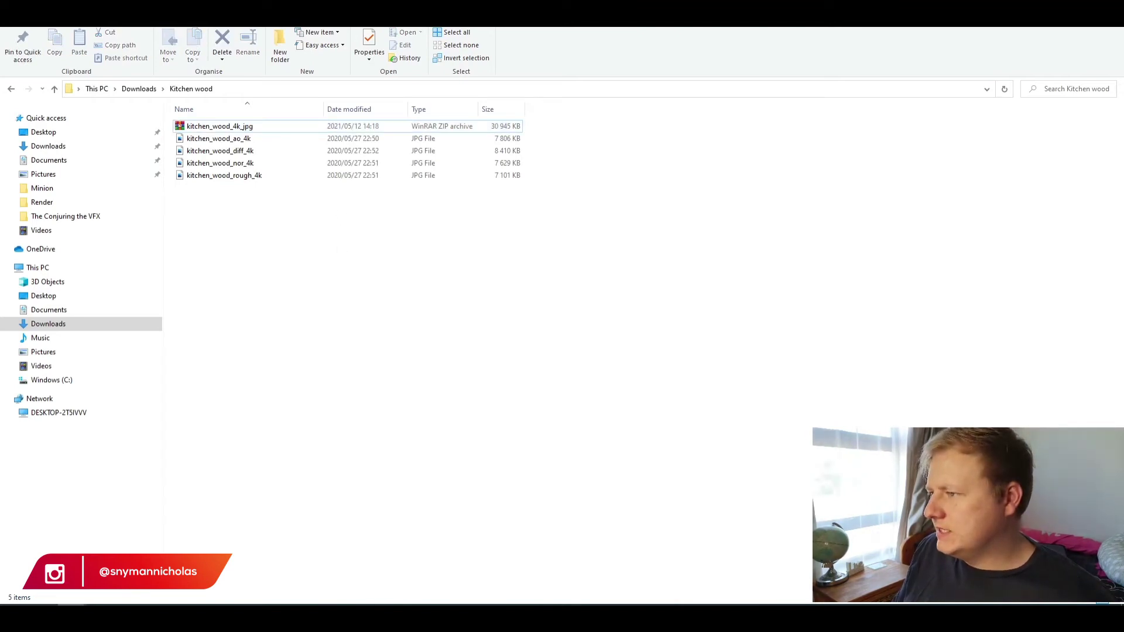
pyautogui.click(88, 17)
pyautogui.click(210, 44)
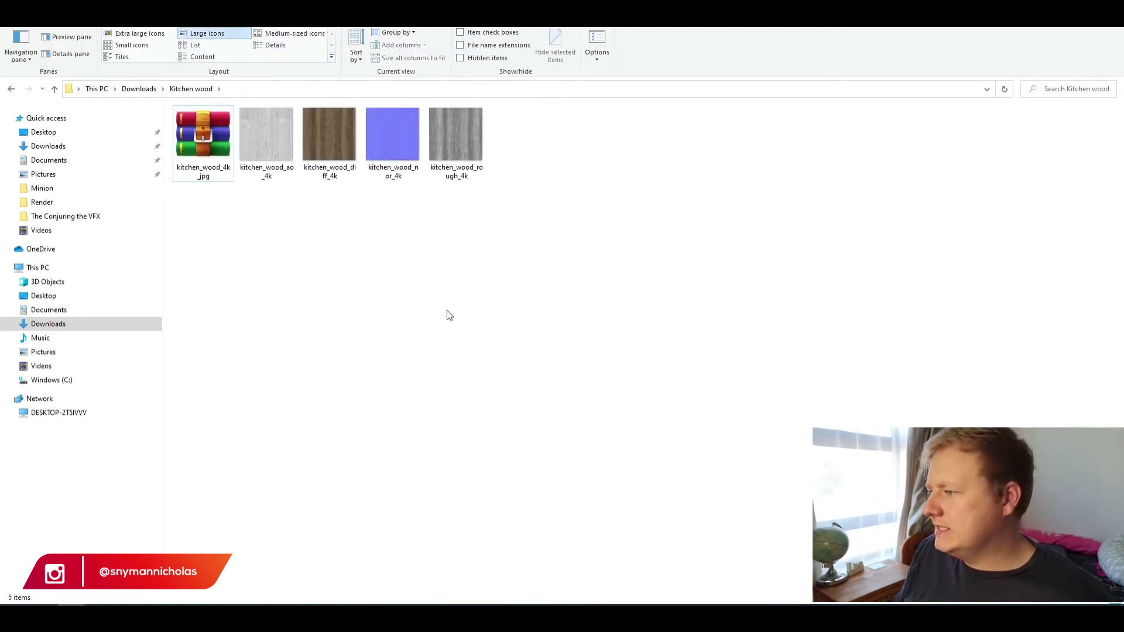
pyautogui.click(273, 615)
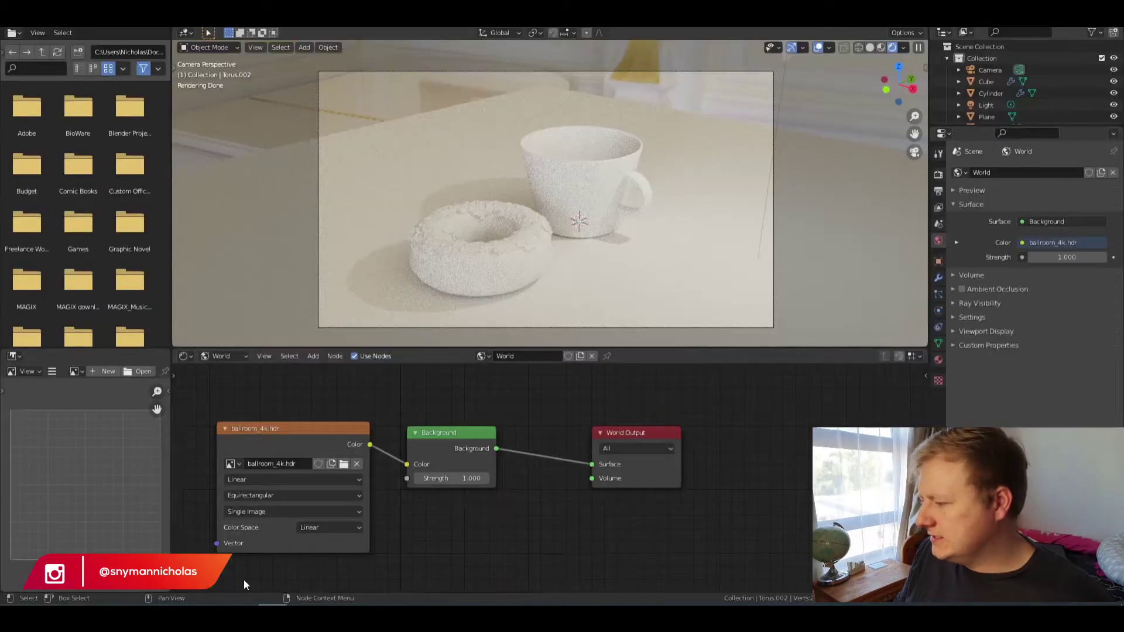
# Step: Select the table plane, switch the shader editor from World to Object shading, and create a new material for the plane
pyautogui.click(292, 328)
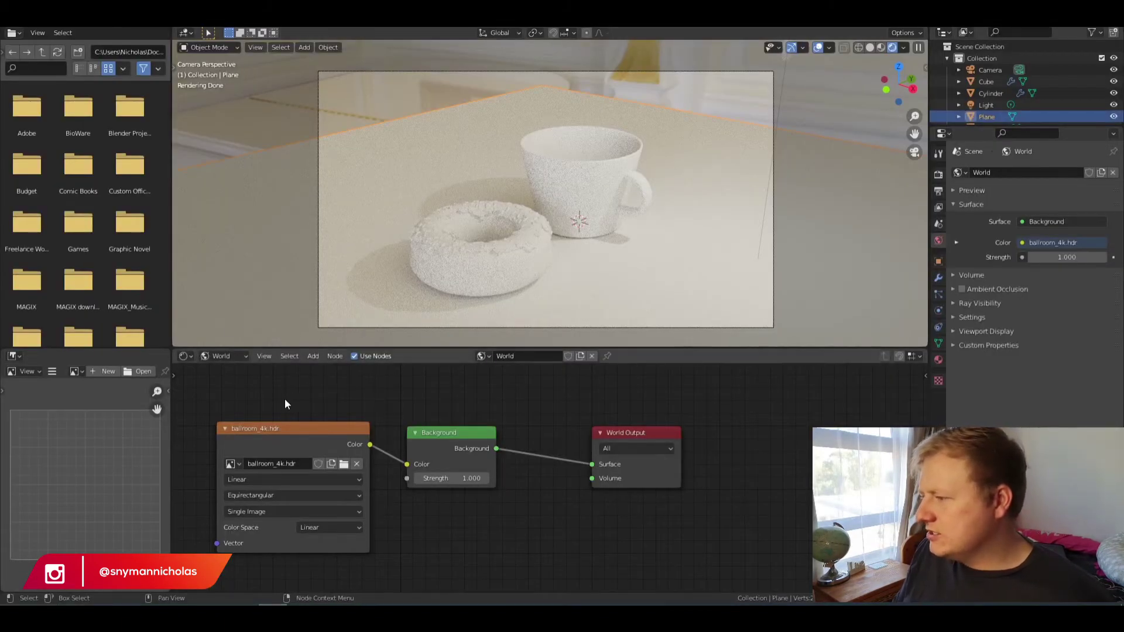
pyautogui.click(217, 356)
pyautogui.click(247, 372)
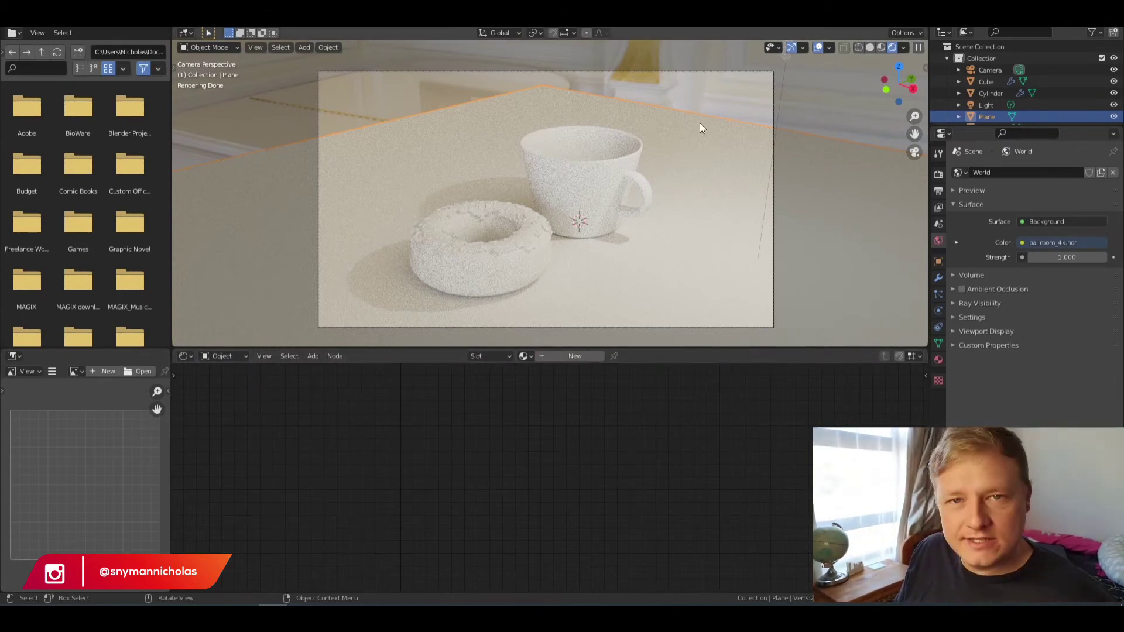
pyautogui.click(552, 356)
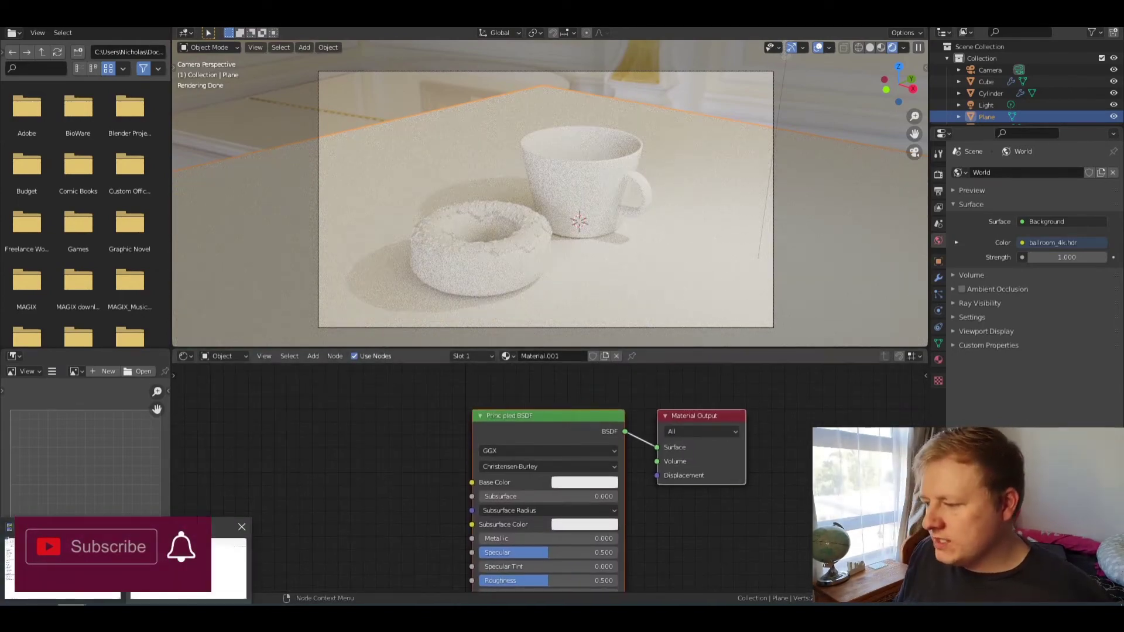
# Step: Bring kitchen_wood_diff_4k from the Kitchen wood folder into the plane's material and connect its Color to the Principled BSDF's Base Color
pyautogui.click(182, 565)
pyautogui.click(339, 148)
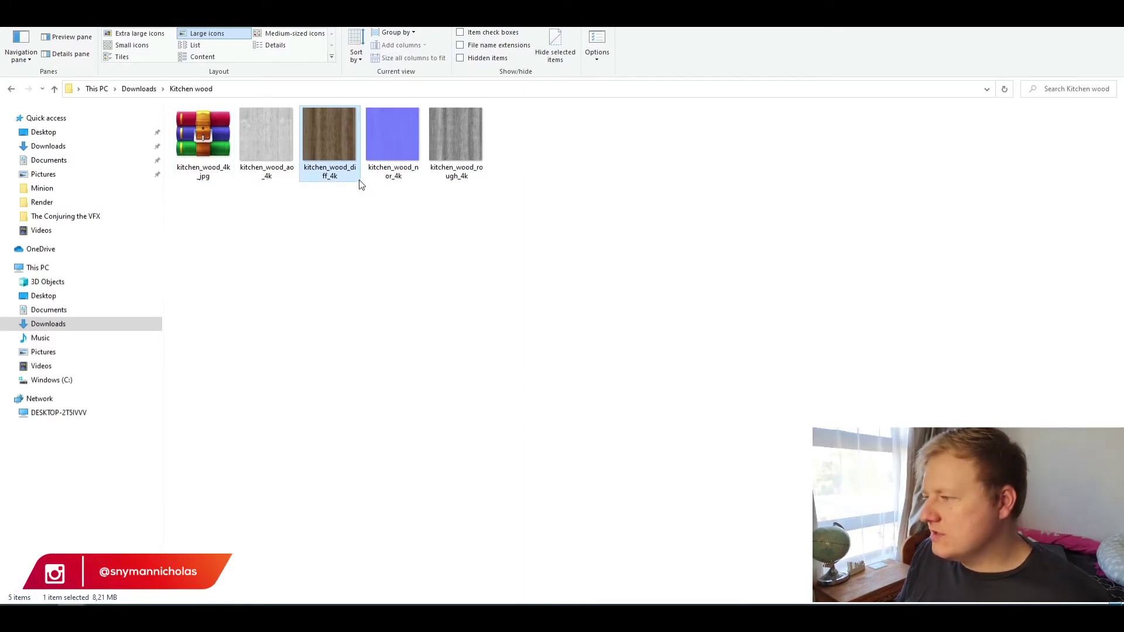
pyautogui.moveTo(339, 137); pyautogui.dragTo(285, 417)
pyautogui.moveTo(392, 430); pyautogui.dragTo(471, 482)
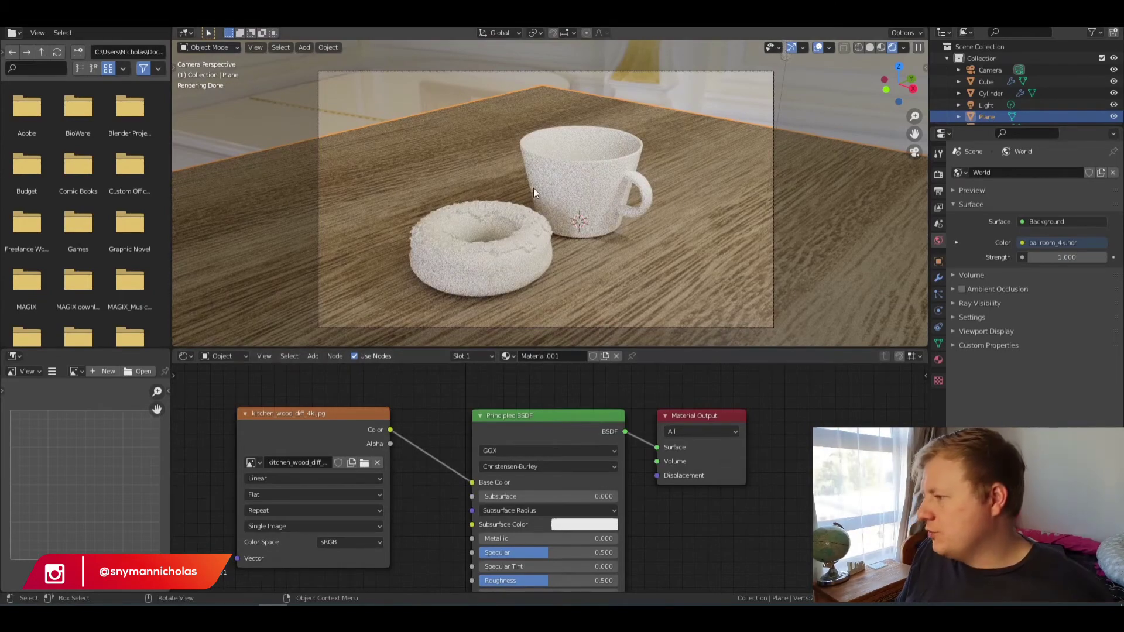
# Step: Collapse the kitchen_wood_diff_4k image node and move it up and away from the Principled BSDF
pyautogui.scroll(-3, 442, 440)
pyautogui.moveTo(411, 535)
pyautogui.mouseDown(button='middle')
pyautogui.moveTo(403, 450)
pyautogui.moveTo(408, 554)
pyautogui.mouseUp(button='middle')
pyautogui.click(319, 427)
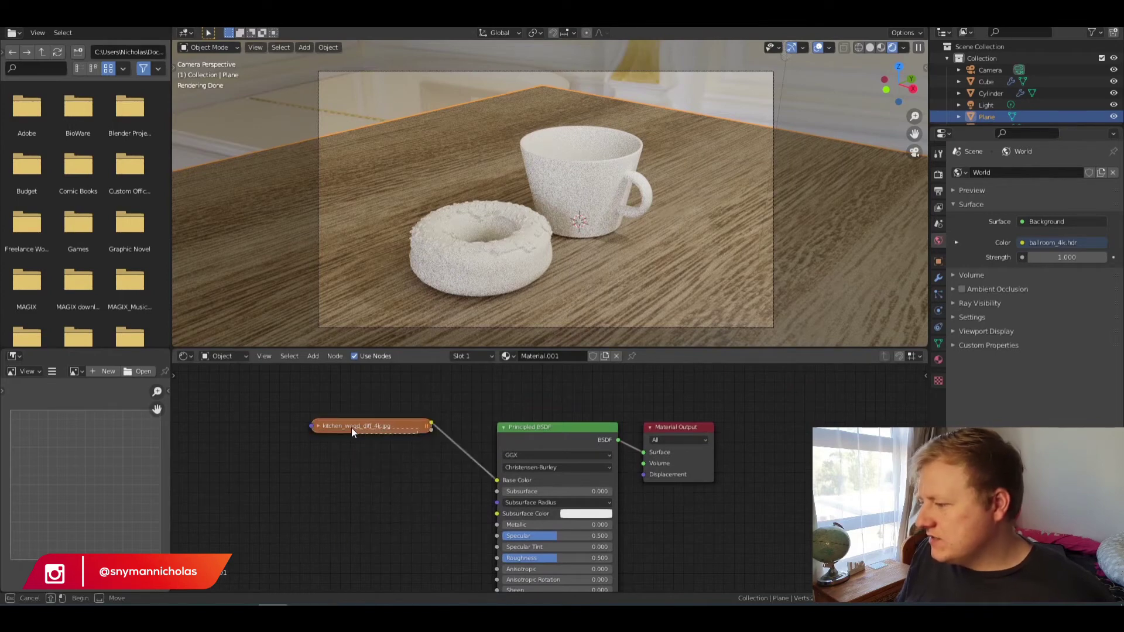
pyautogui.moveTo(377, 426); pyautogui.dragTo(306, 401)
# Step: Add kitchen_wood_rough_4k from the Kitchen wood folder, connect its Color to the Principled BSDF's Roughness, and collapse the image node
pyautogui.moveTo(70, 609)
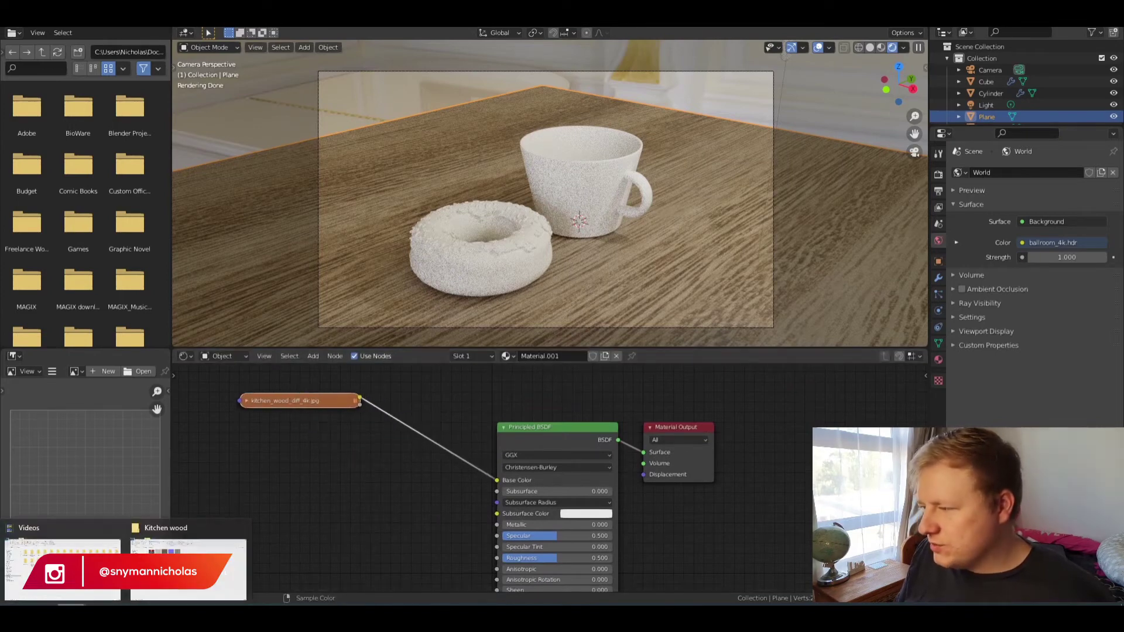
pyautogui.click(187, 562)
pyautogui.click(477, 247)
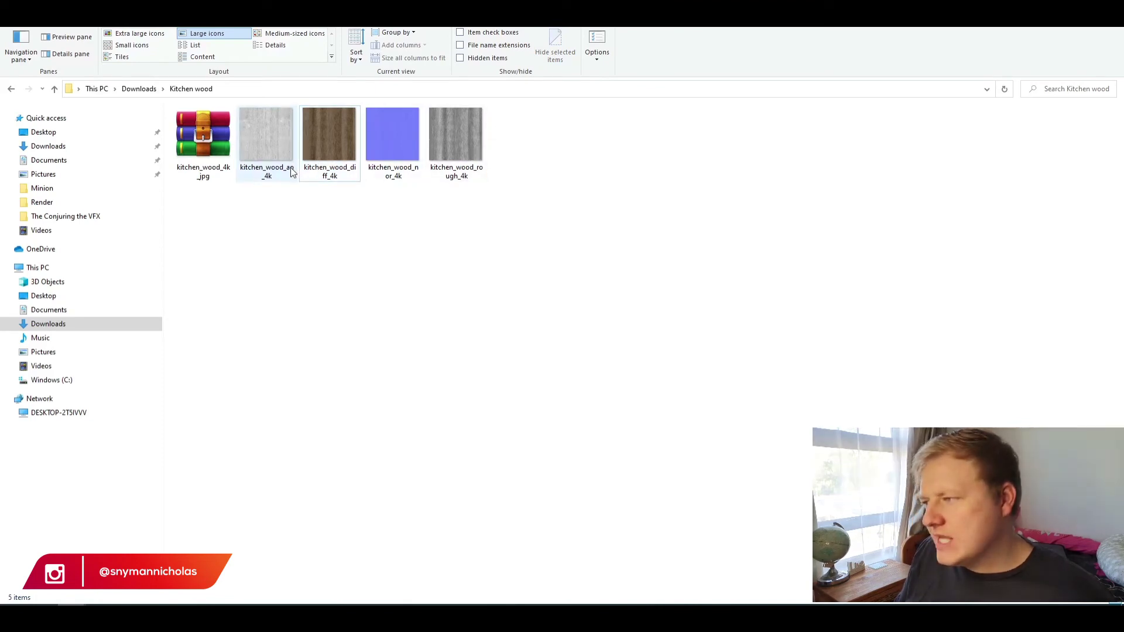
pyautogui.moveTo(452, 138); pyautogui.dragTo(294, 521)
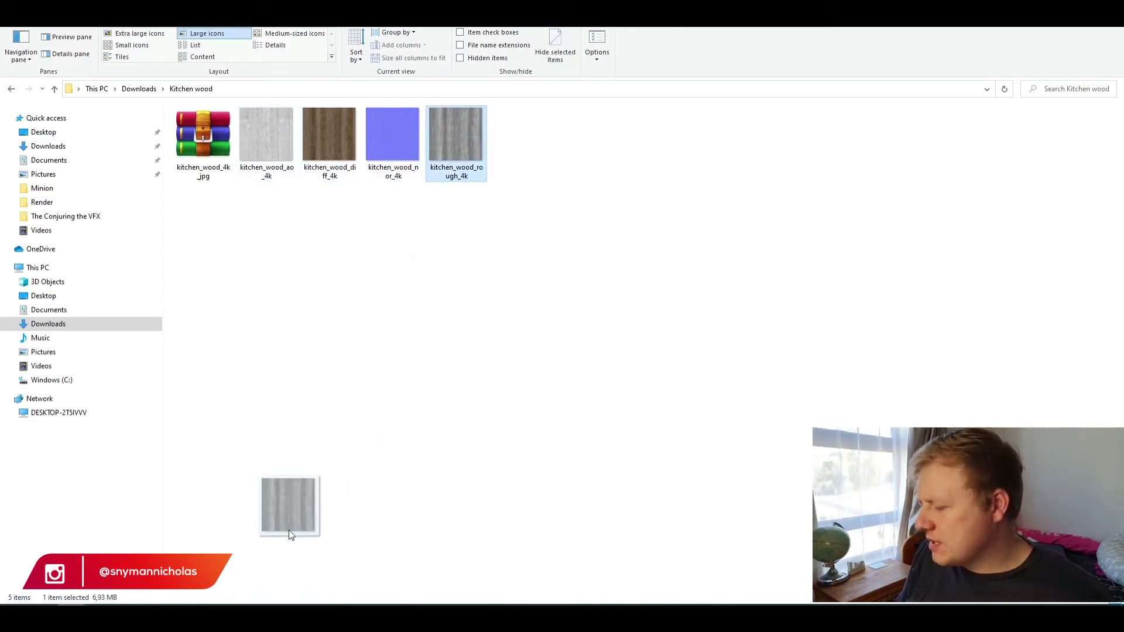
pyautogui.moveTo(318, 177); pyautogui.dragTo(338, 458)
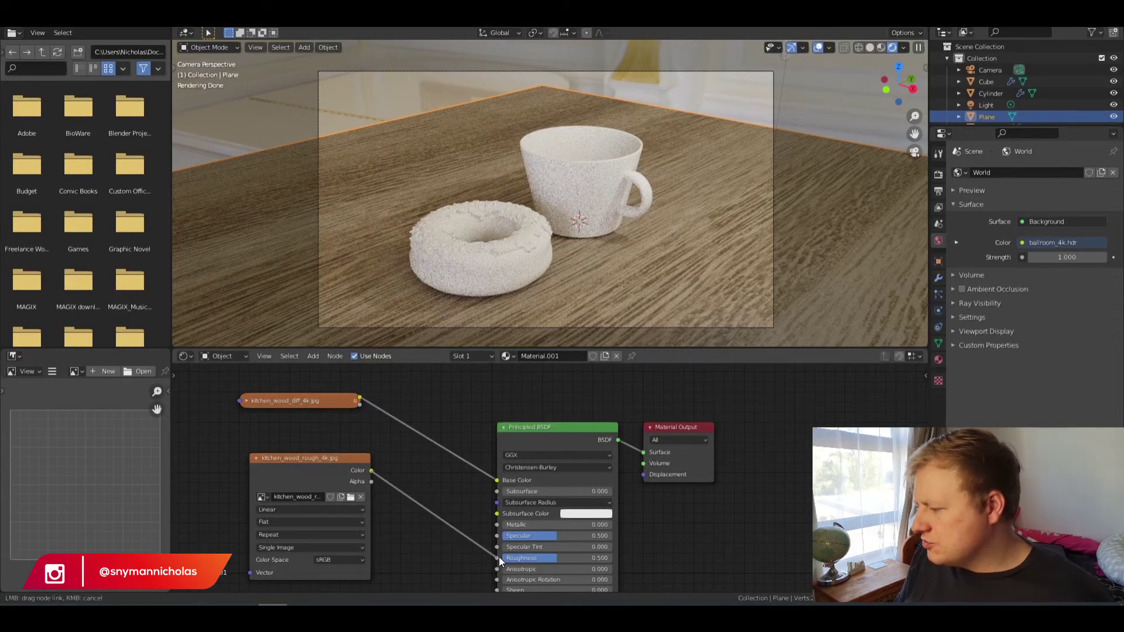
pyautogui.moveTo(498, 556); pyautogui.dragTo(500, 558)
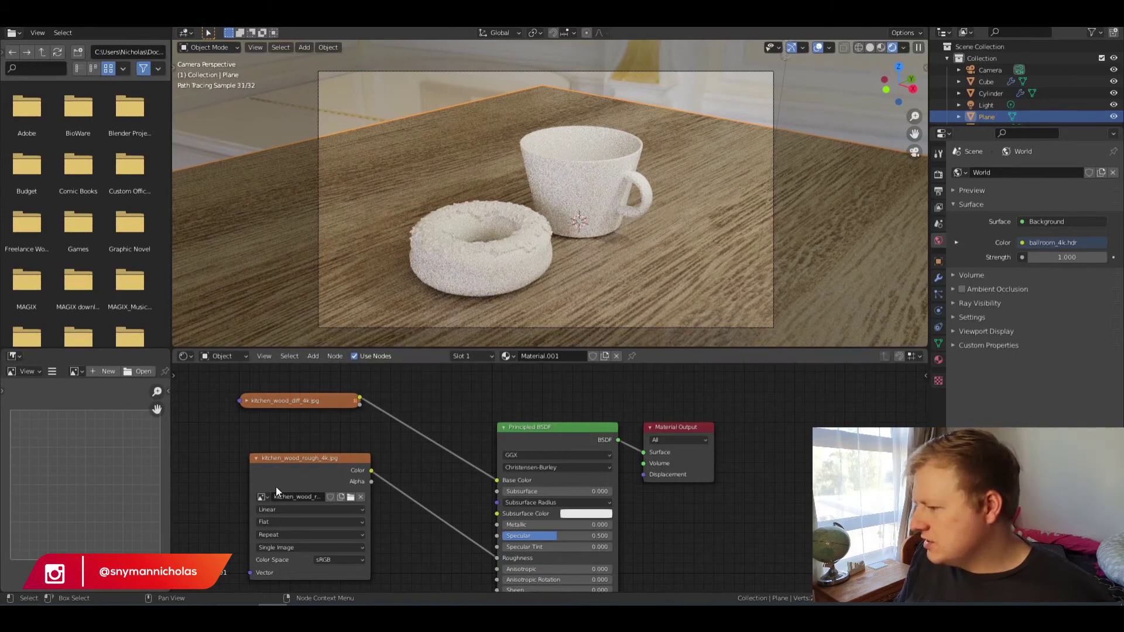
pyautogui.click(256, 458)
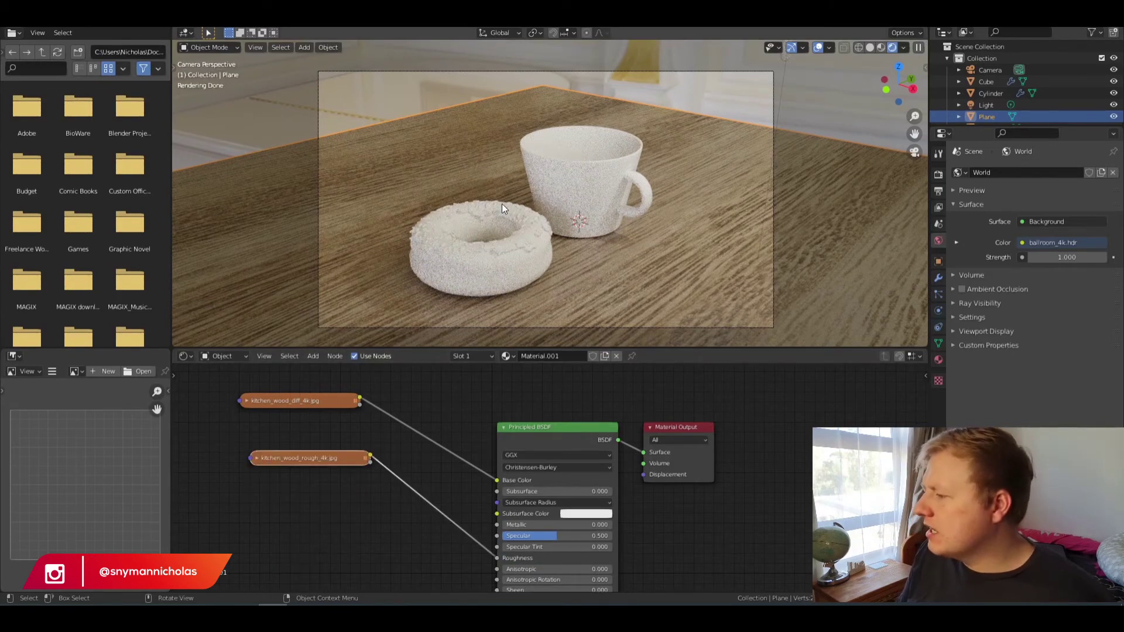
# Step: Give the cup body a new material with Roughness at about 0.341 and Metallic at about 0.268
pyautogui.click(588, 185)
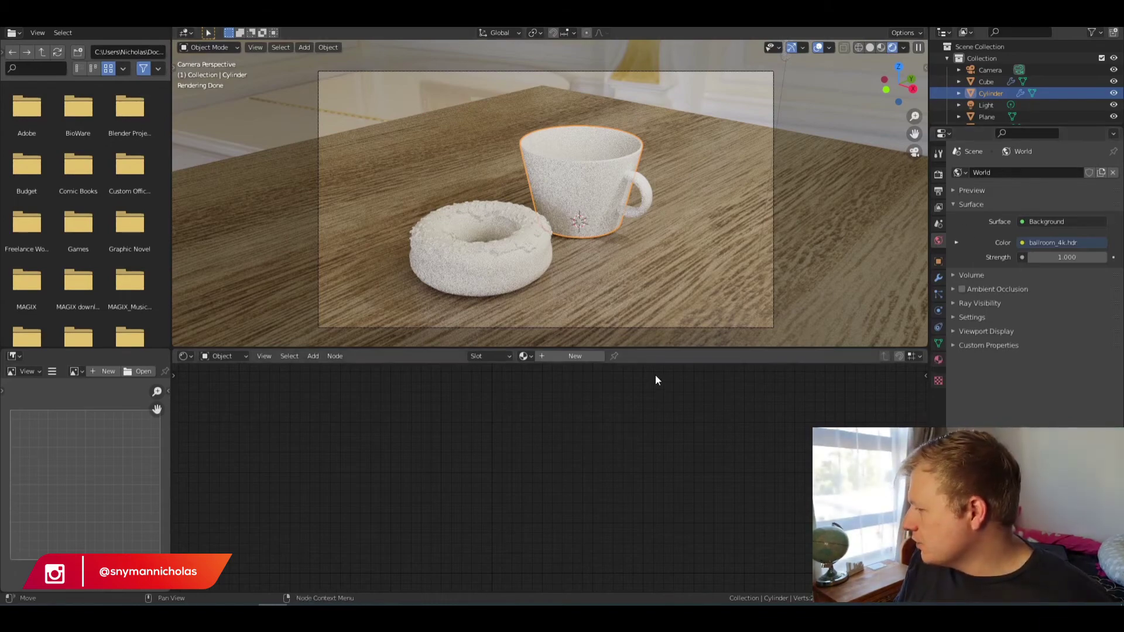
pyautogui.click(575, 356)
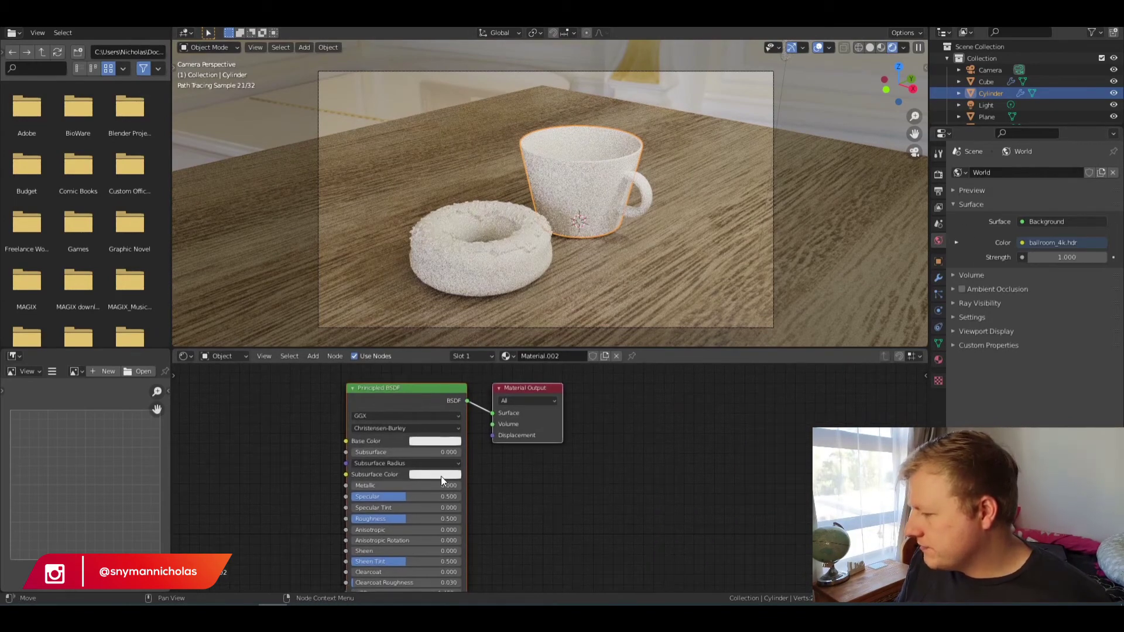
pyautogui.scroll(5, 662, 146)
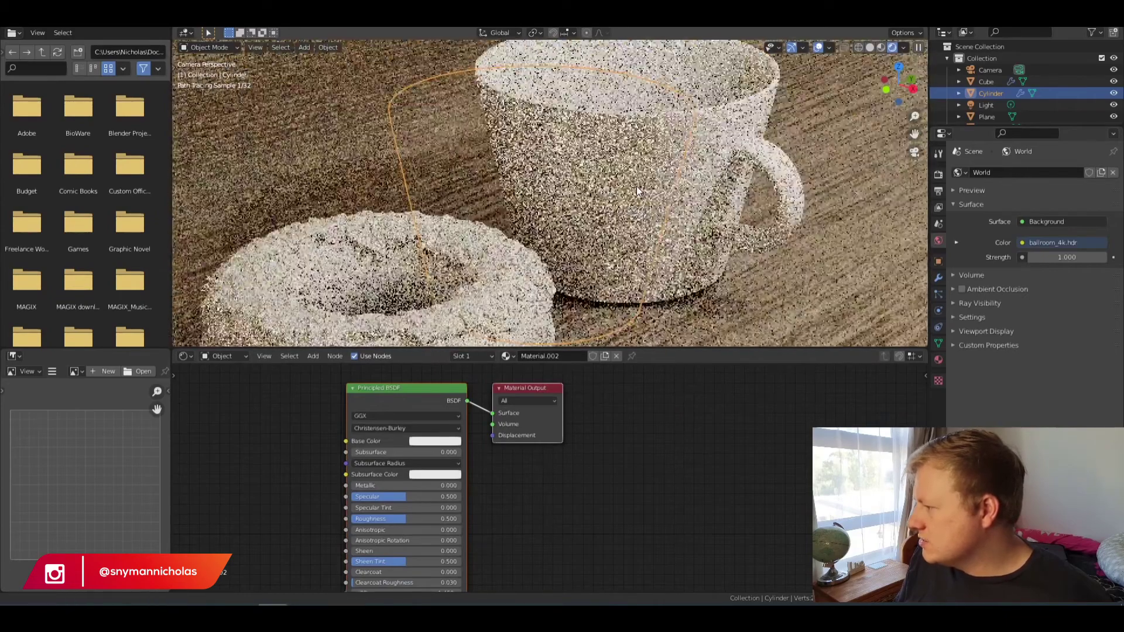
pyautogui.moveTo(437, 507); pyautogui.dragTo(455, 452, button='middle')
pyautogui.scroll(2, 455, 452)
pyautogui.moveTo(423, 476); pyautogui.dragTo(408, 476)
pyautogui.moveTo(394, 431); pyautogui.dragTo(433, 430)
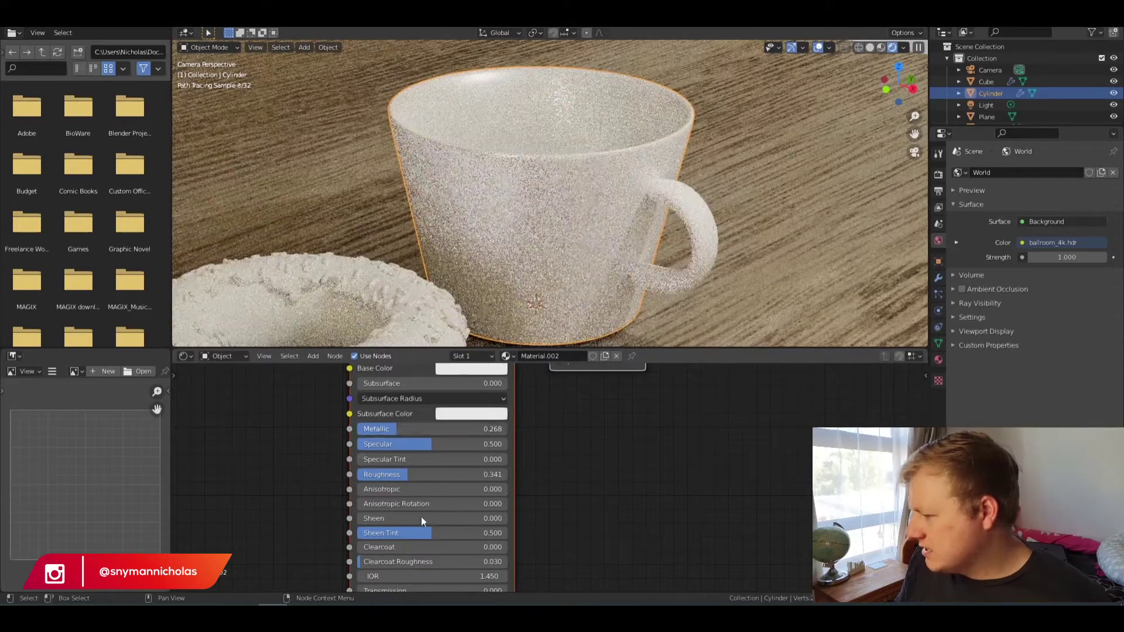
# Step: Set the cup material's Metallic to 0 and lower its Roughness to about 0.145
pyautogui.moveTo(424, 525); pyautogui.dragTo(421, 475, button='middle')
pyautogui.moveTo(403, 425)
pyautogui.mouseDown()
pyautogui.moveTo(350, 425)
pyautogui.moveTo(382, 426)
pyautogui.mouseUp()
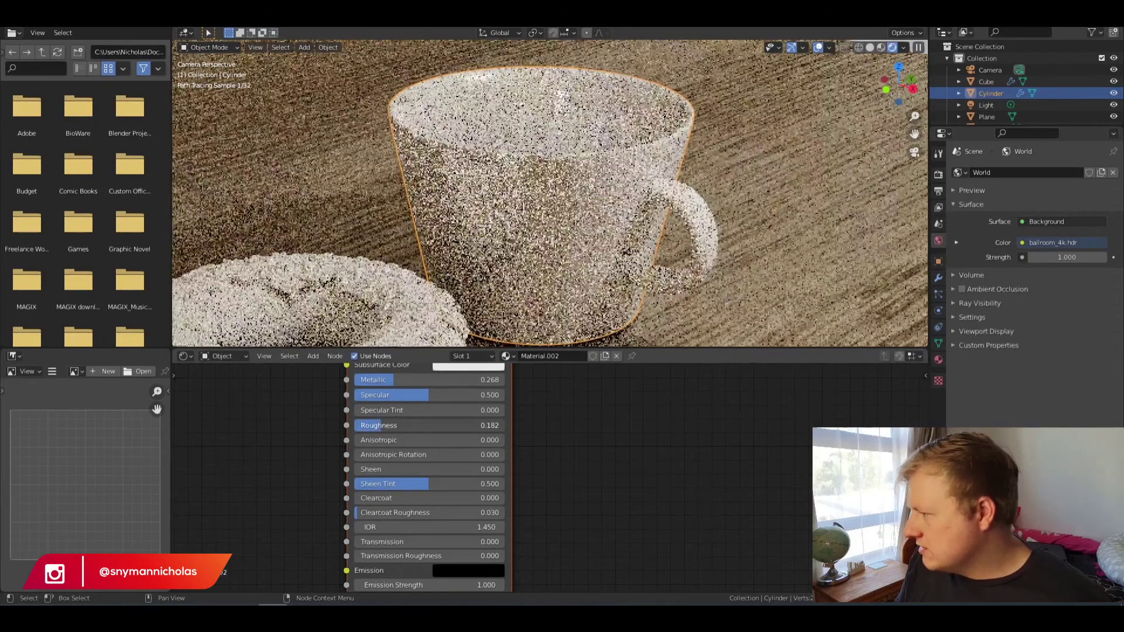
pyautogui.moveTo(375, 380); pyautogui.dragTo(353, 381)
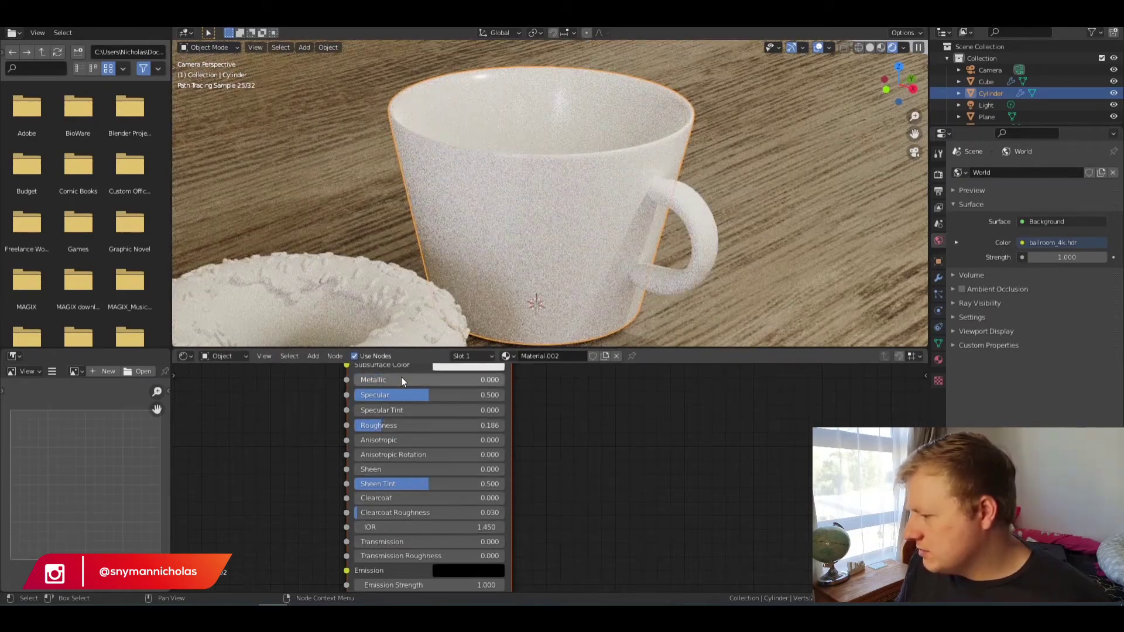
pyautogui.moveTo(395, 428); pyautogui.dragTo(387, 427)
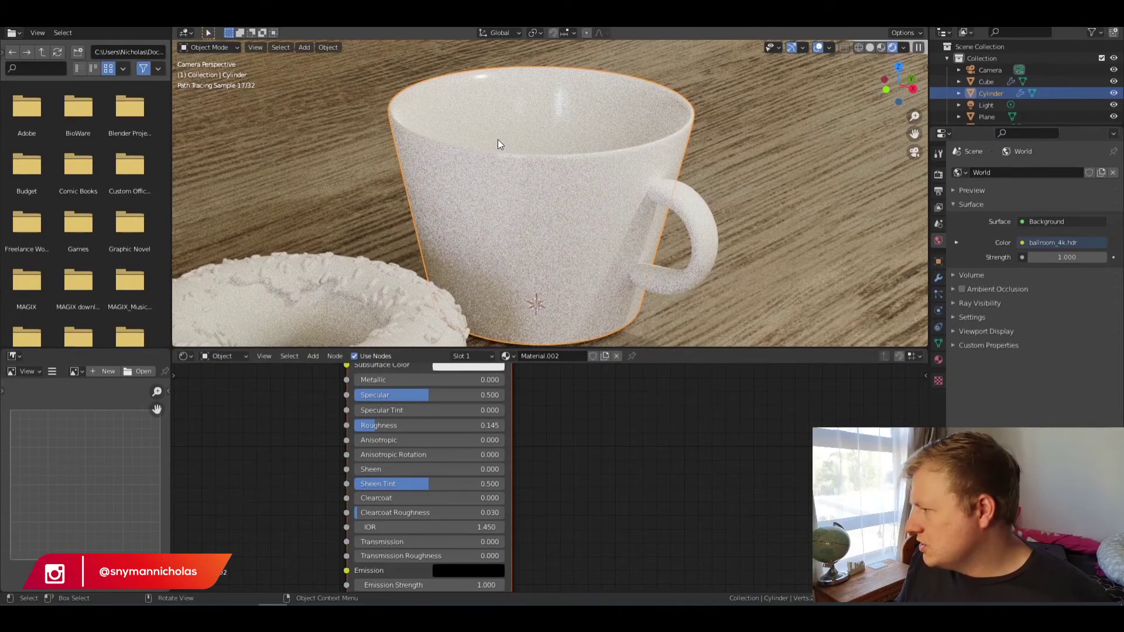
# Step: Create a new material for the donut body and give it a salmon-orange base color
pyautogui.scroll(-4, 744, 208)
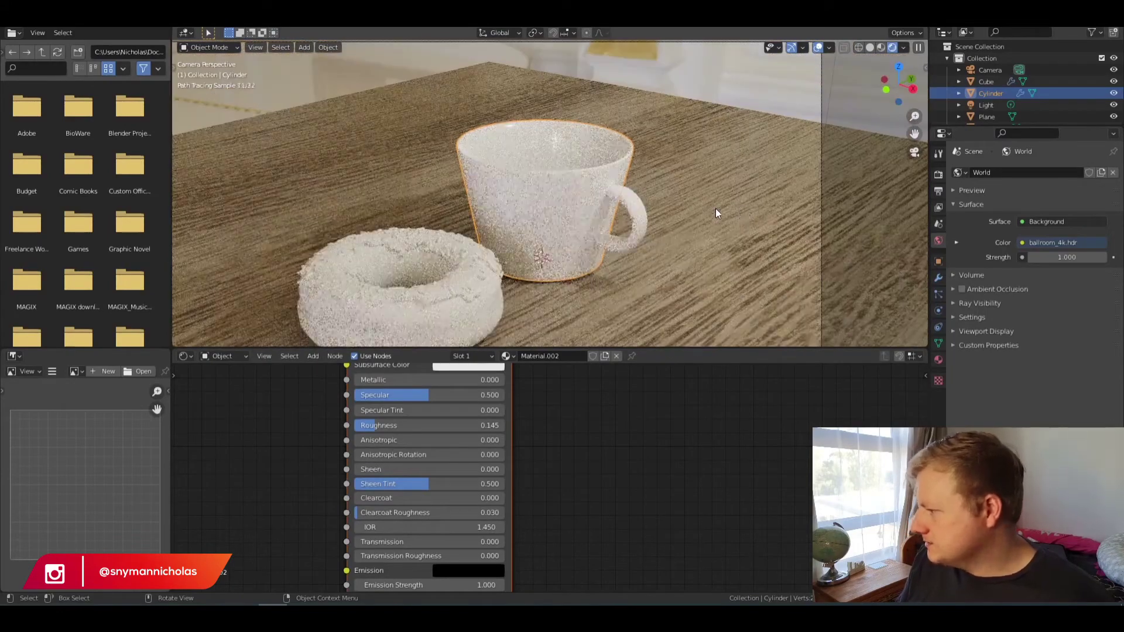
pyautogui.click(471, 301)
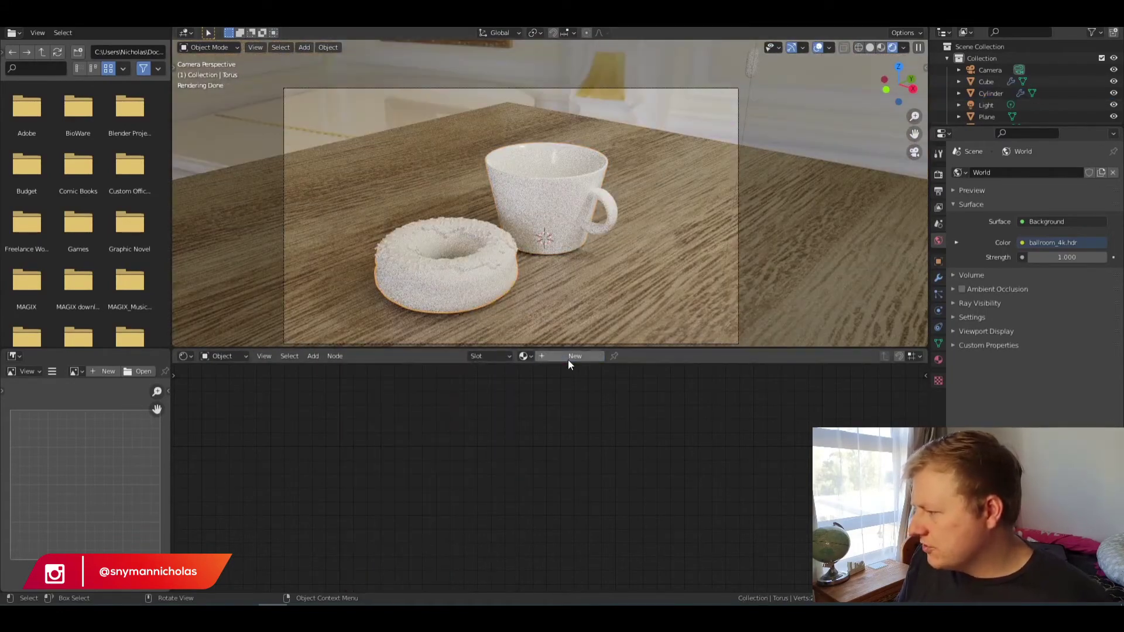
pyautogui.click(568, 359)
pyautogui.moveTo(409, 413); pyautogui.dragTo(393, 515, button='middle')
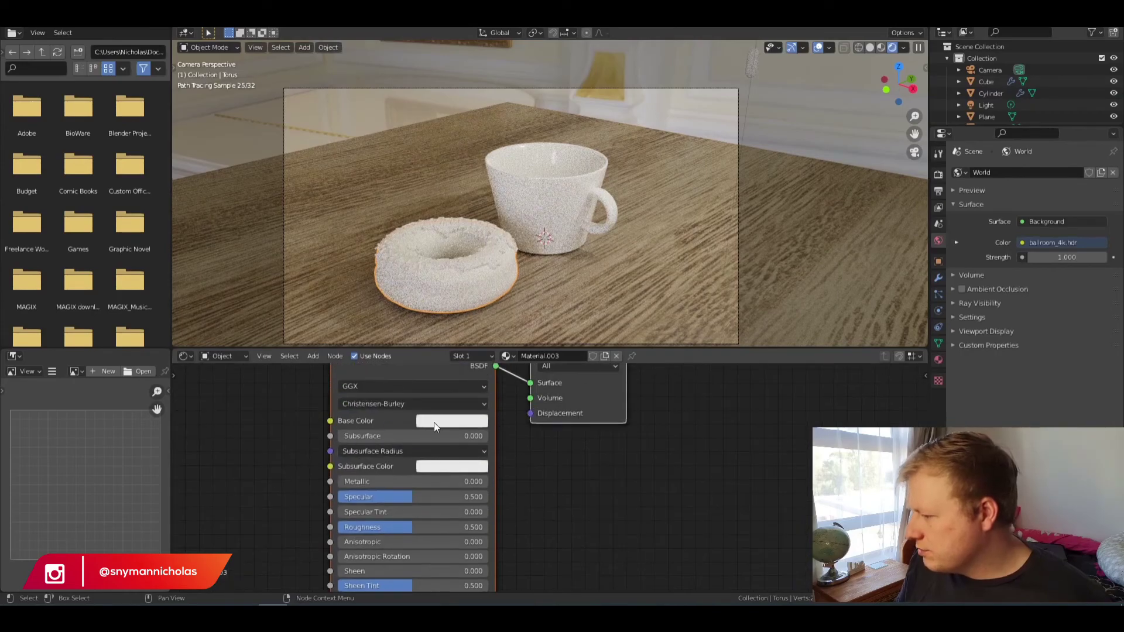
pyautogui.click(434, 423)
pyautogui.moveTo(462, 296); pyautogui.dragTo(465, 305)
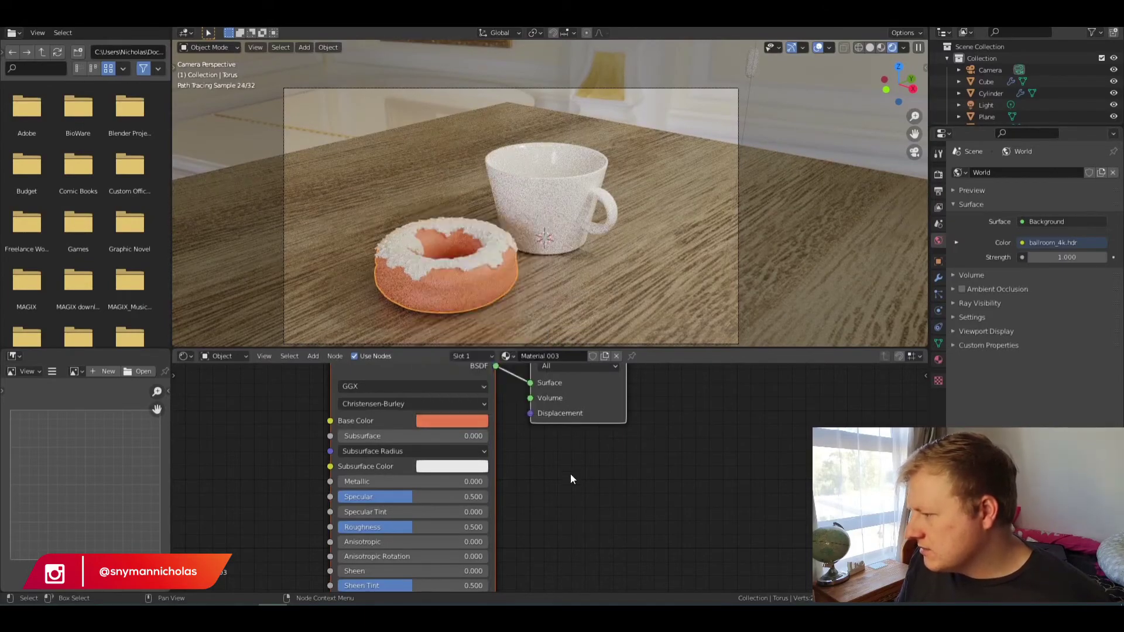
# Step: Create a new material for the donut's icing with a dark chocolate-brown base color, Value about 0.046
pyautogui.click(488, 265)
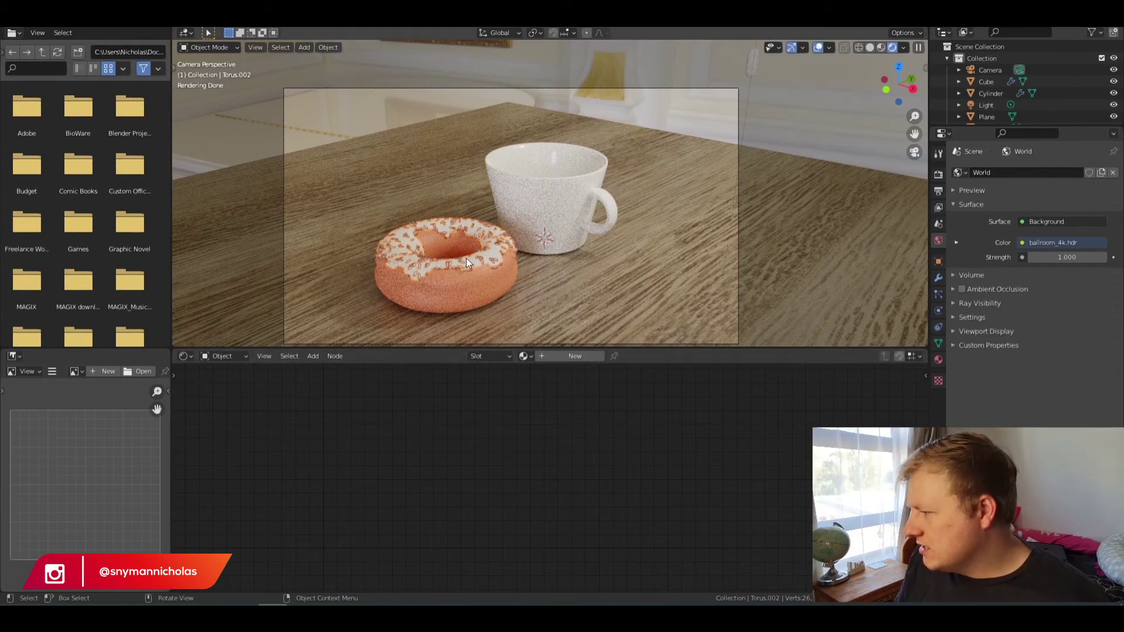
pyautogui.click(469, 260)
pyautogui.keyDown('shift'); pyautogui.click(469, 262); pyautogui.keyUp('shift')
pyautogui.click(564, 357)
pyautogui.click(454, 420)
pyautogui.moveTo(483, 304)
pyautogui.mouseDown()
pyautogui.moveTo(470, 303)
pyautogui.moveTo(471, 314)
pyautogui.mouseUp()
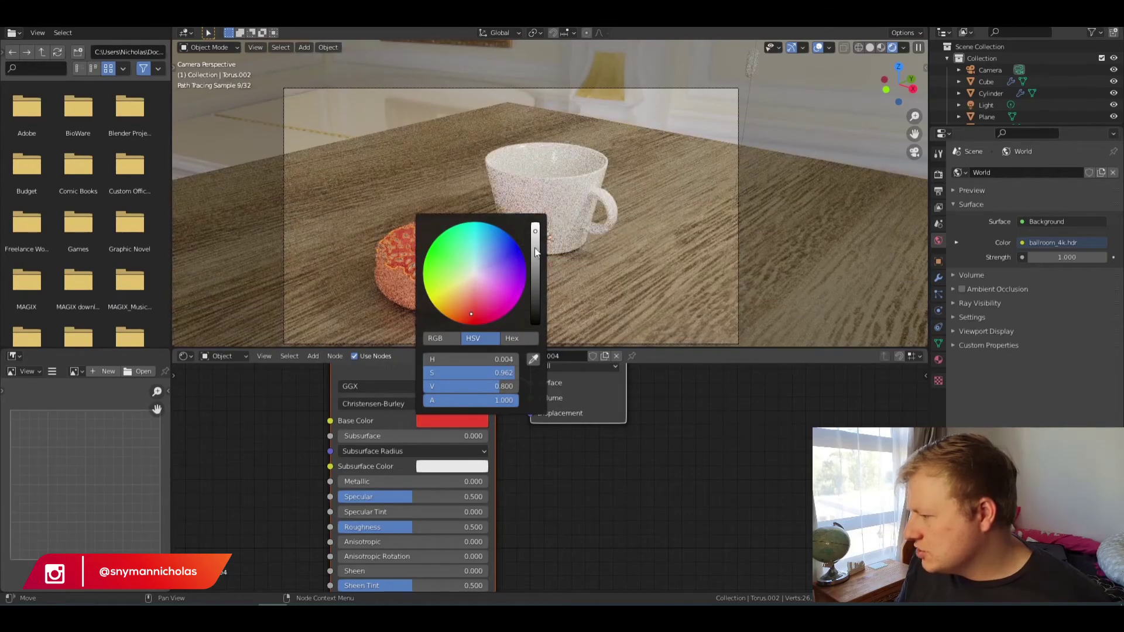
pyautogui.moveTo(535, 232); pyautogui.dragTo(535, 299)
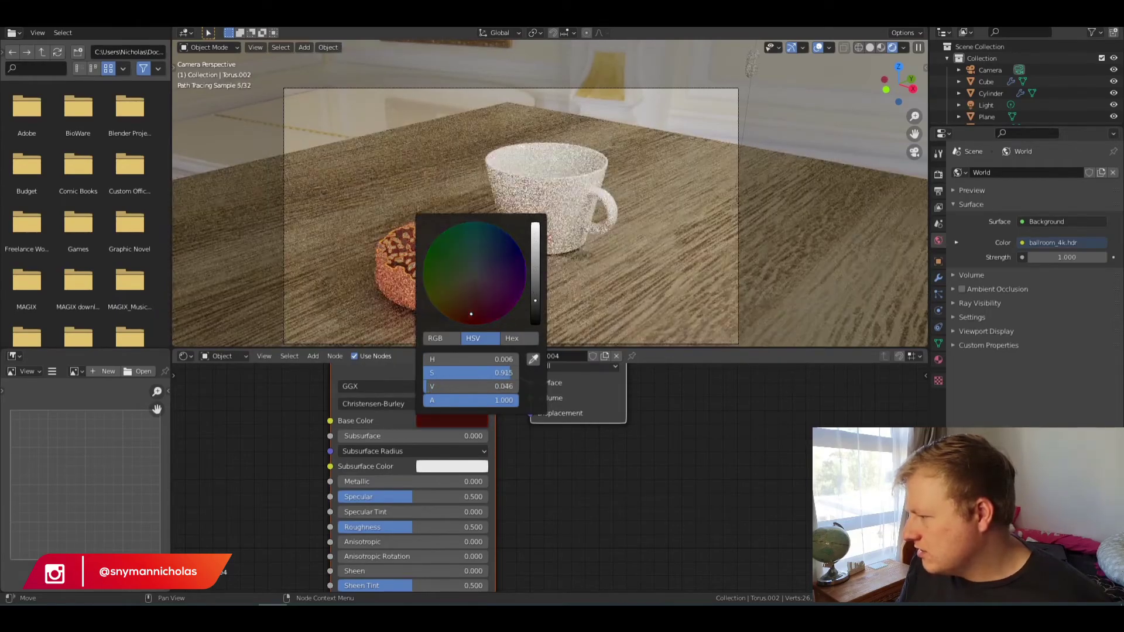
# Step: Lower the icing material's Roughness to about 0.332
pyautogui.scroll(4, 403, 301)
pyautogui.keyDown('shift'); pyautogui.moveTo(385, 330); pyautogui.dragTo(500, 221, button='middle'); pyautogui.keyUp('shift')
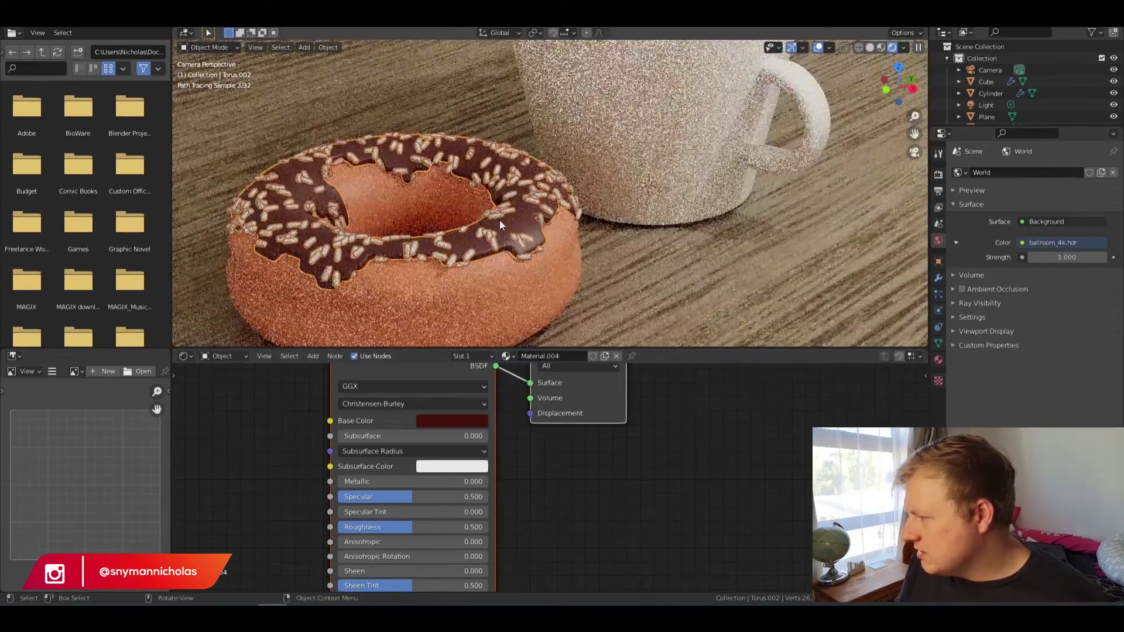
pyautogui.scroll(2, 452, 234)
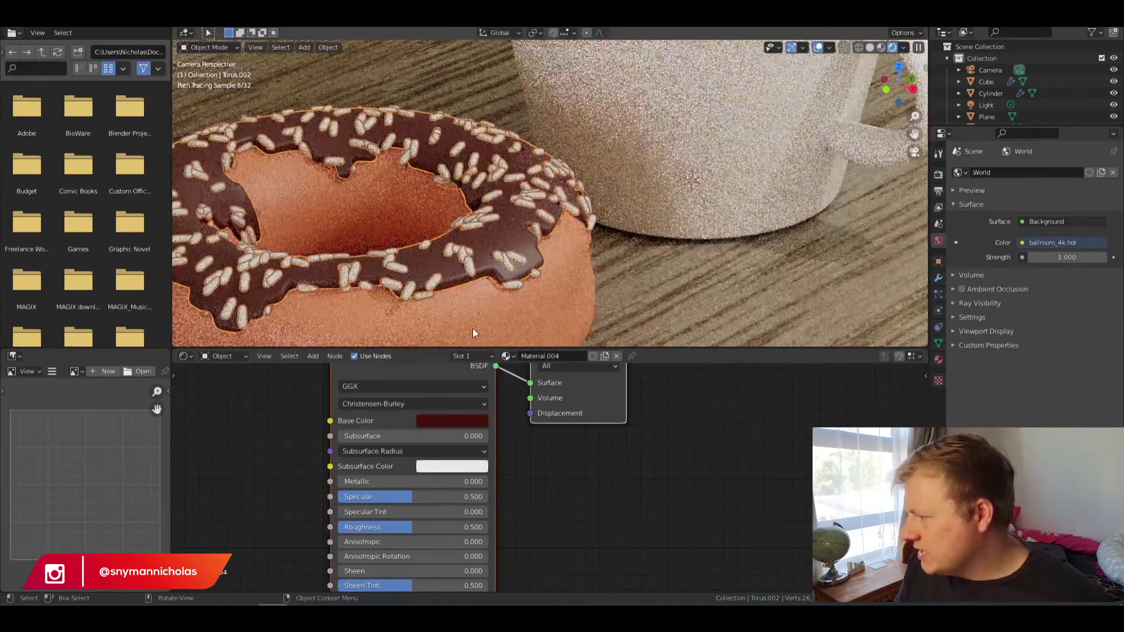
pyautogui.scroll(-3, 469, 324)
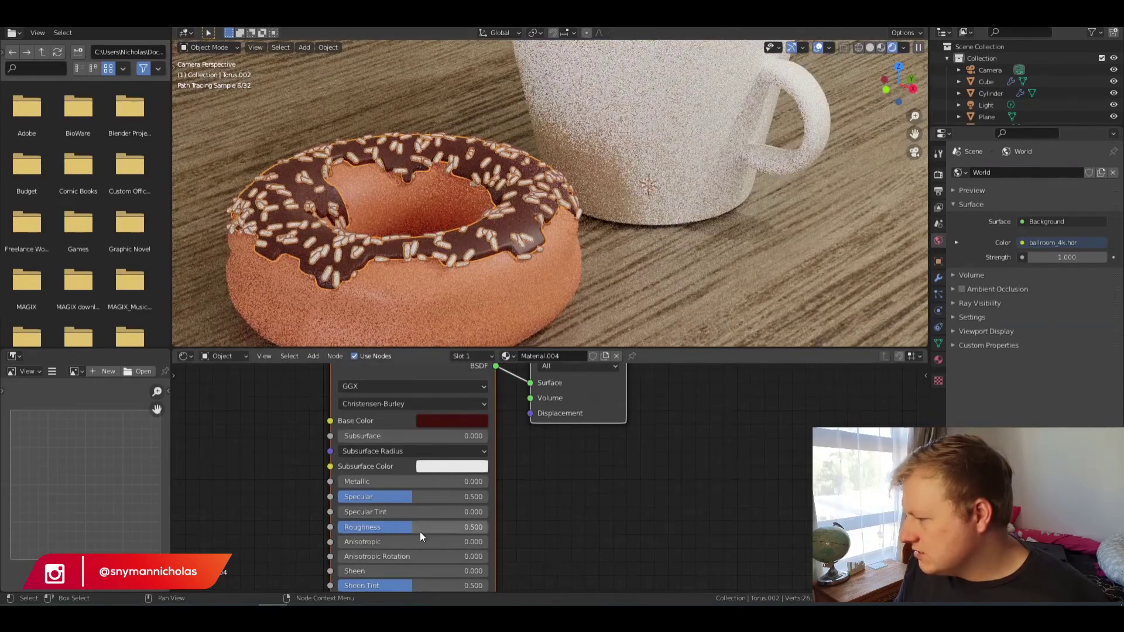
pyautogui.moveTo(407, 533); pyautogui.dragTo(382, 533)
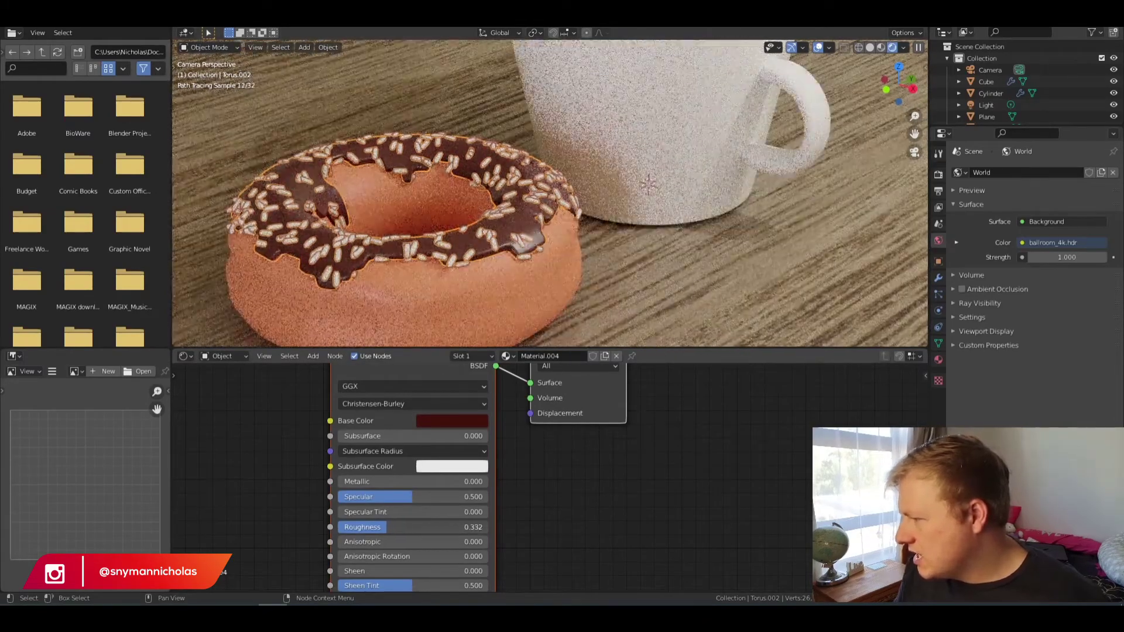
# Step: Create a new material for the source sprinkle capsule floating above the table
pyautogui.click(491, 244)
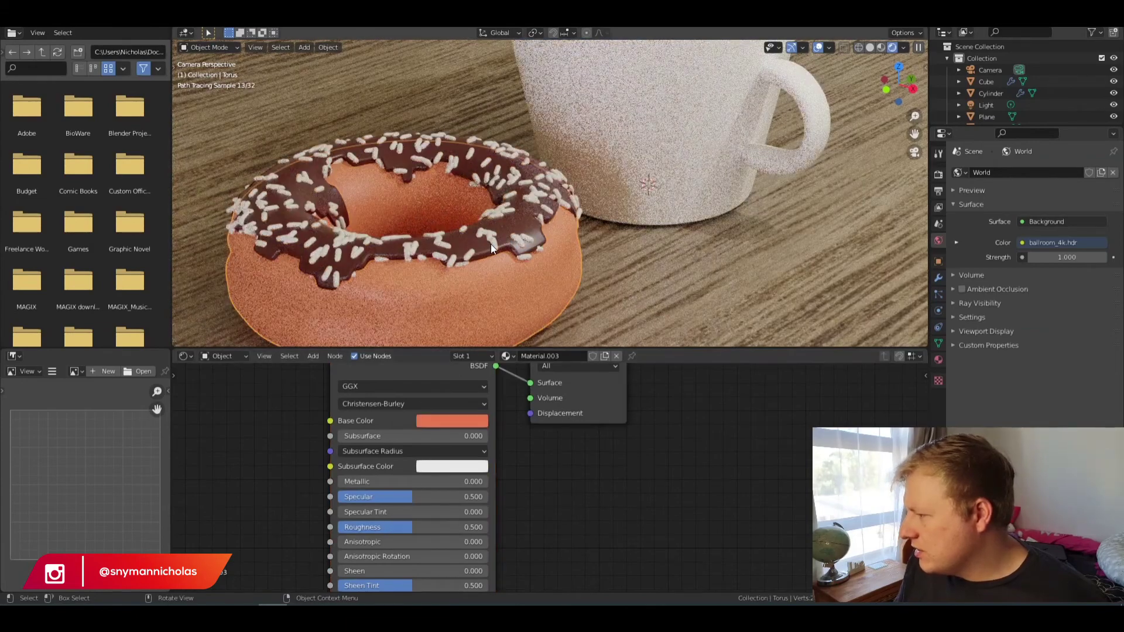
pyautogui.scroll(-6, 419, 271)
pyautogui.scroll(4, 461, 273)
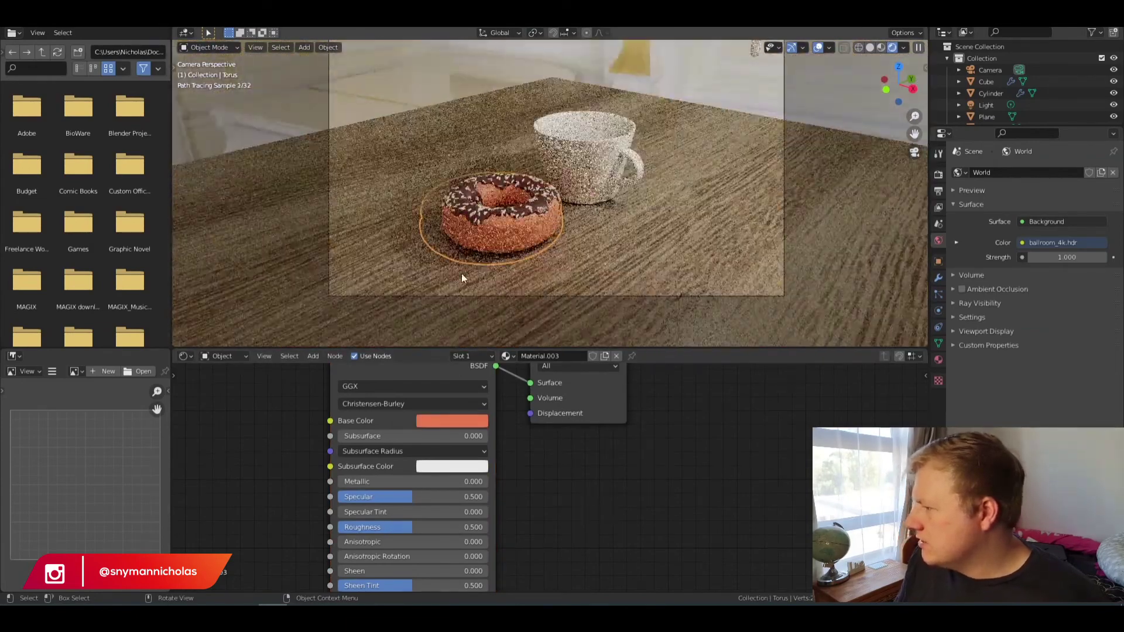
pyautogui.moveTo(497, 226); pyautogui.dragTo(723, 79, button='middle')
pyautogui.click(724, 80)
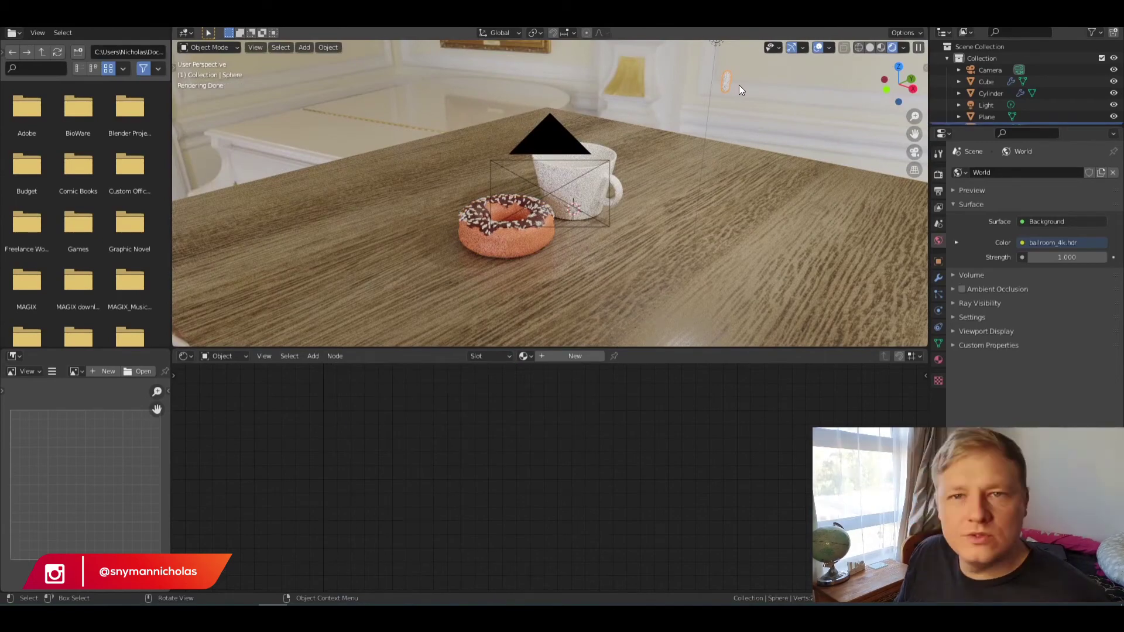
pyautogui.click(576, 357)
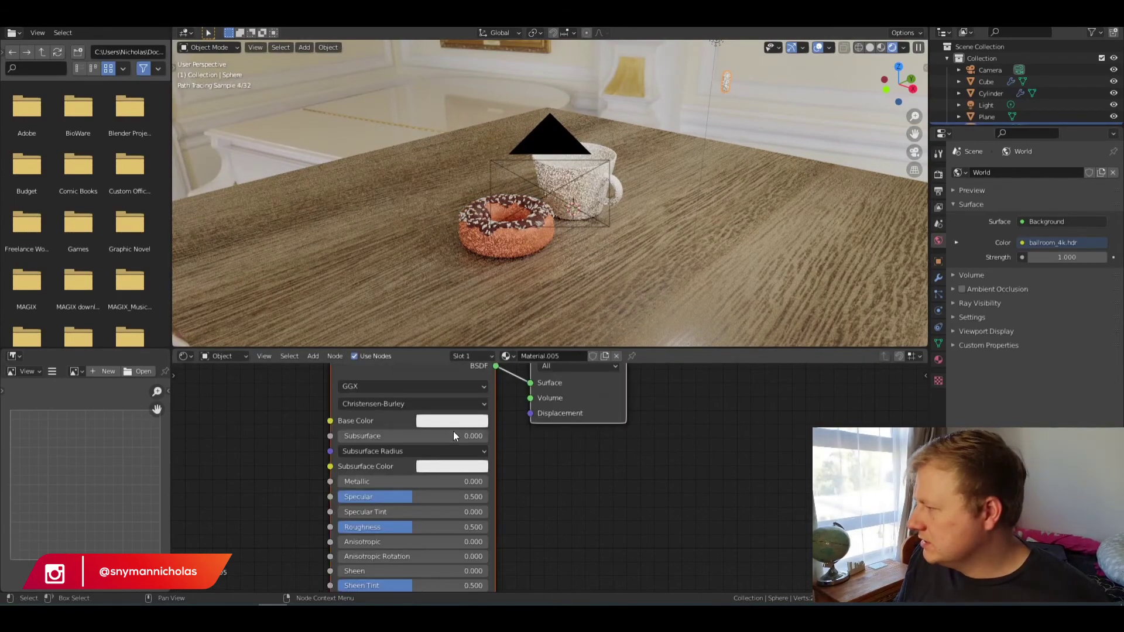
pyautogui.click(447, 422)
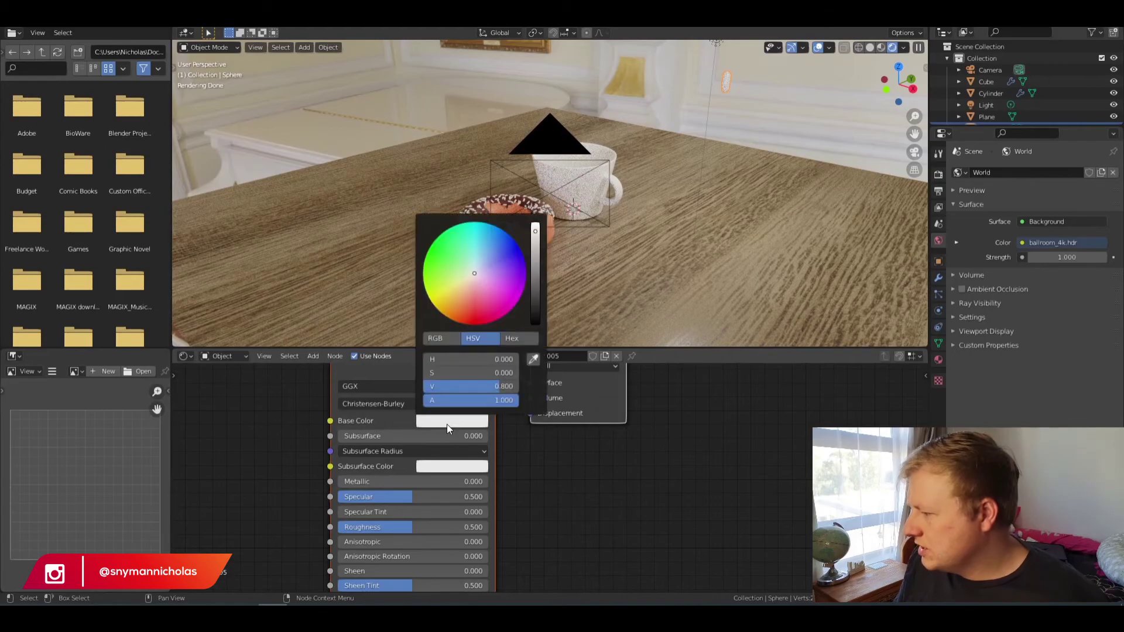
pyautogui.scroll(5, 538, 185)
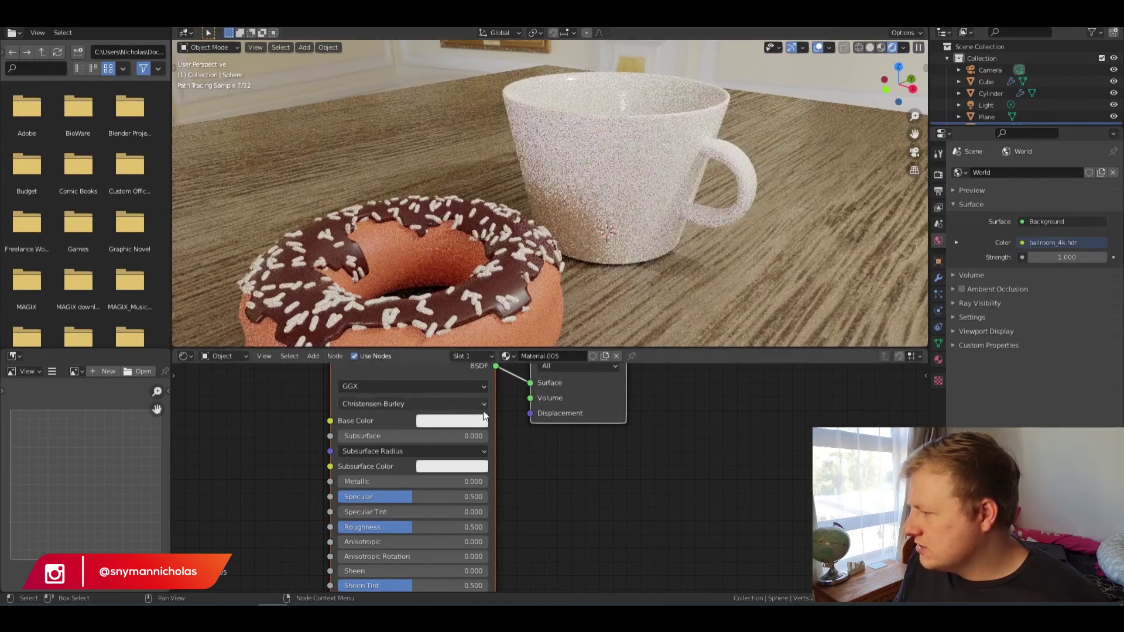
# Step: Set the sprinkle material's base color to near-black brown: hue 0.052, saturation 0.831, value about 0.003
pyautogui.click(477, 424)
pyautogui.click(467, 296)
pyautogui.moveTo(467, 297); pyautogui.dragTo(461, 314)
pyautogui.moveTo(535, 231); pyautogui.dragTo(535, 321)
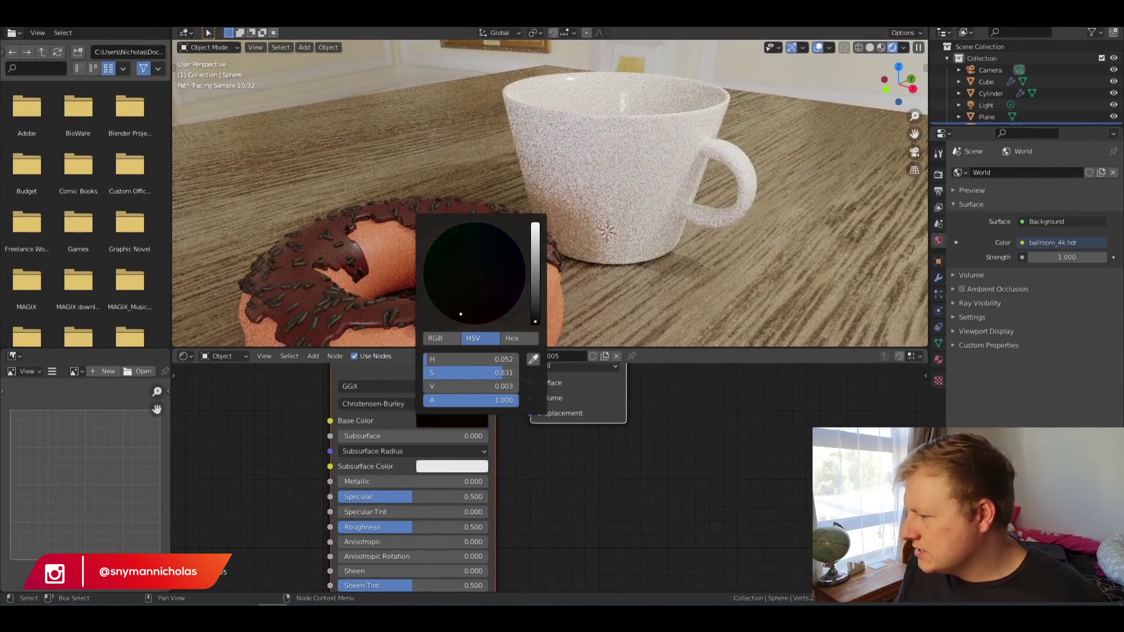
pyautogui.scroll(-5, 413, 215)
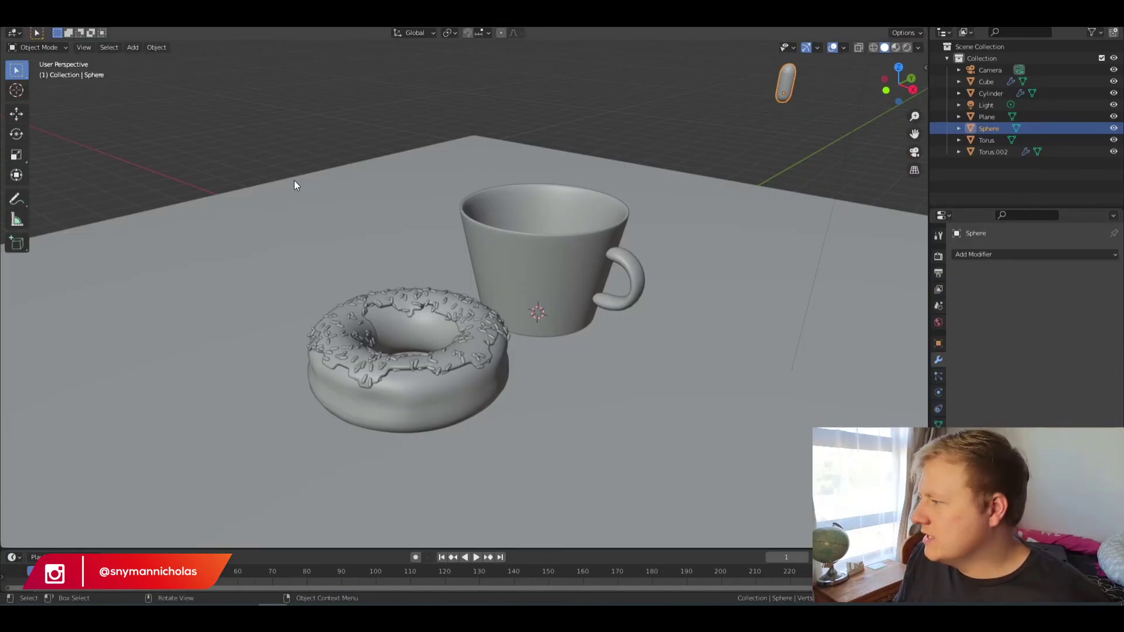
pyautogui.moveTo(293, 180); pyautogui.dragTo(434, 324, button='middle')
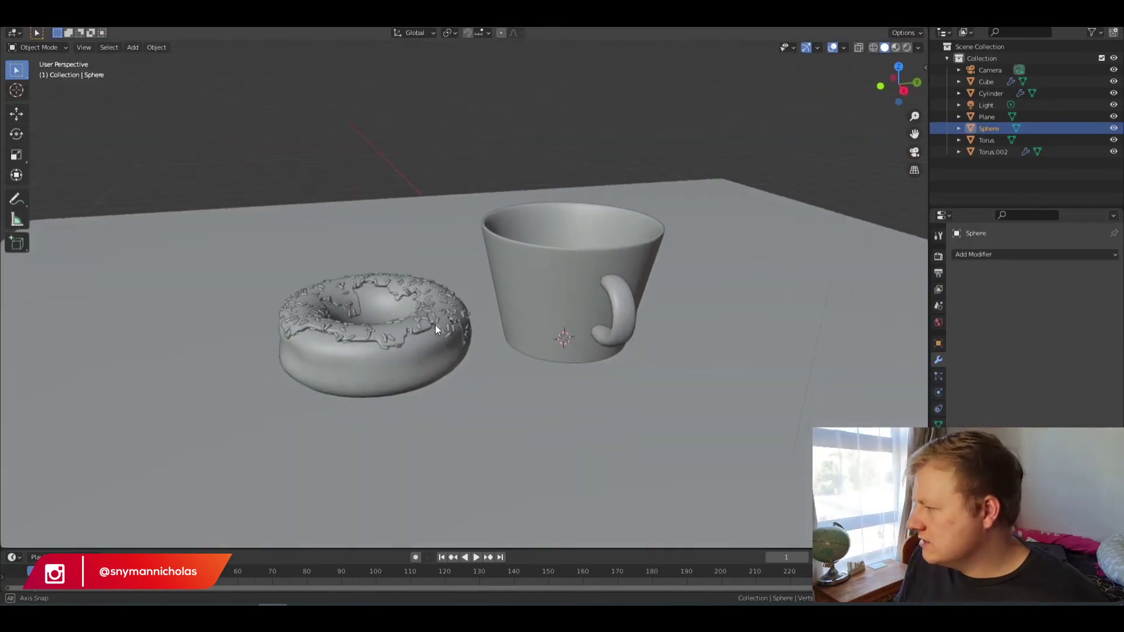
pyautogui.scroll(-3, 434, 325)
pyautogui.scroll(4, 425, 256)
pyautogui.moveTo(425, 255)
pyautogui.mouseDown(button='middle')
pyautogui.moveTo(425, 373)
pyautogui.moveTo(419, 352)
pyautogui.mouseUp(button='middle')
pyautogui.scroll(4, 419, 352)
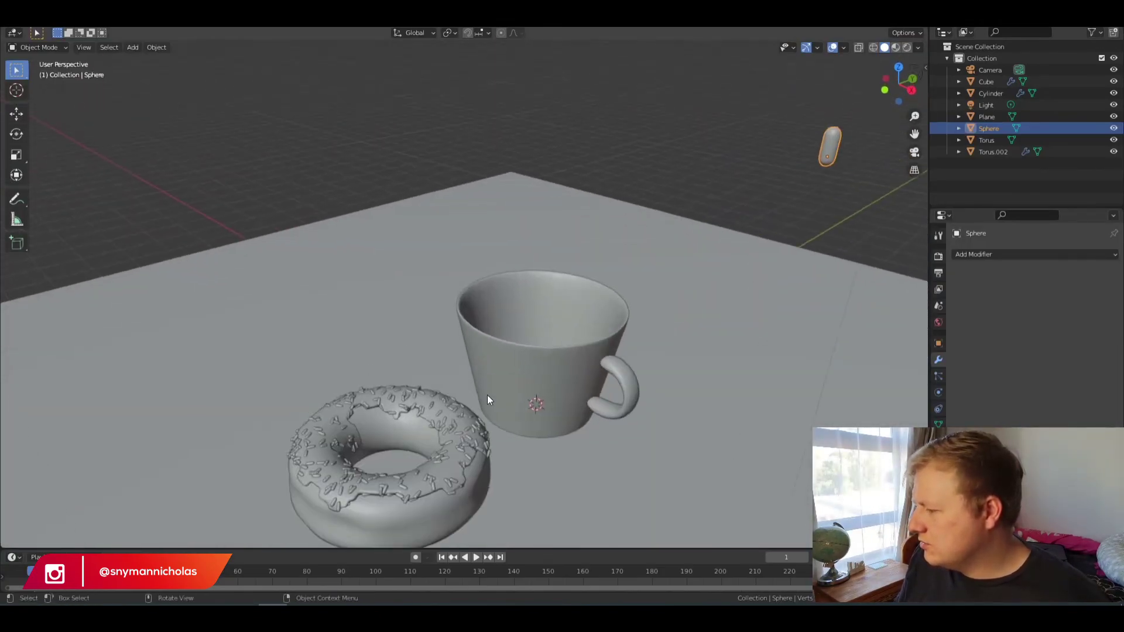
pyautogui.keyDown('shift'); pyautogui.moveTo(536, 322); pyautogui.dragTo(515, 294, button='middle'); pyautogui.keyUp('shift')
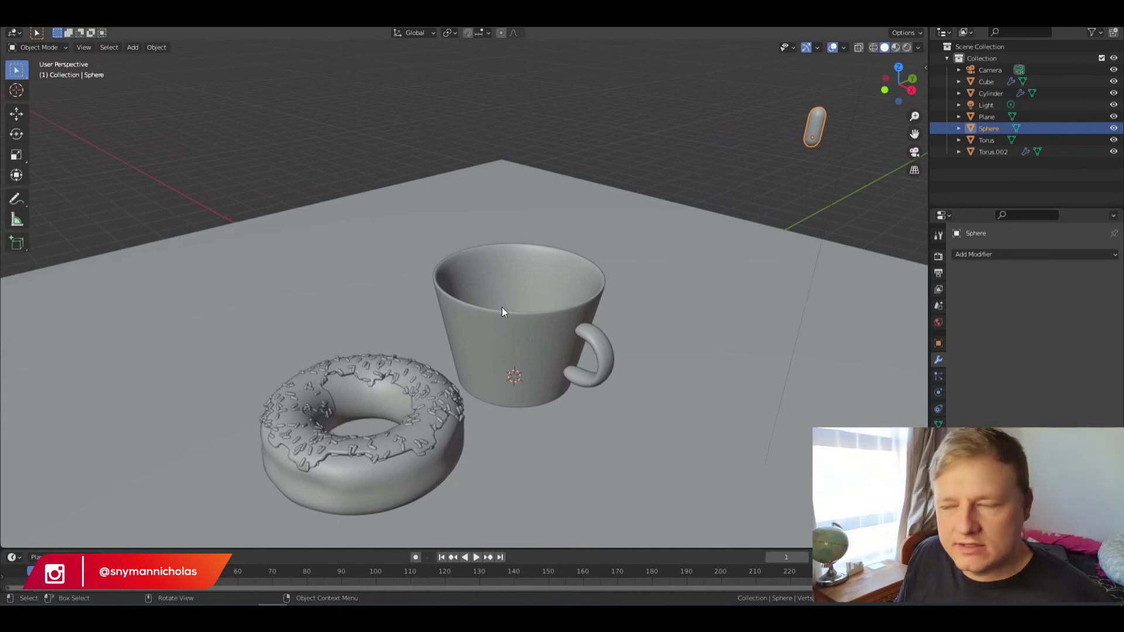
# Step: Switch to the web browser and search Google Images for cappuccinos in a new tab
pyautogui.click(100, 616)
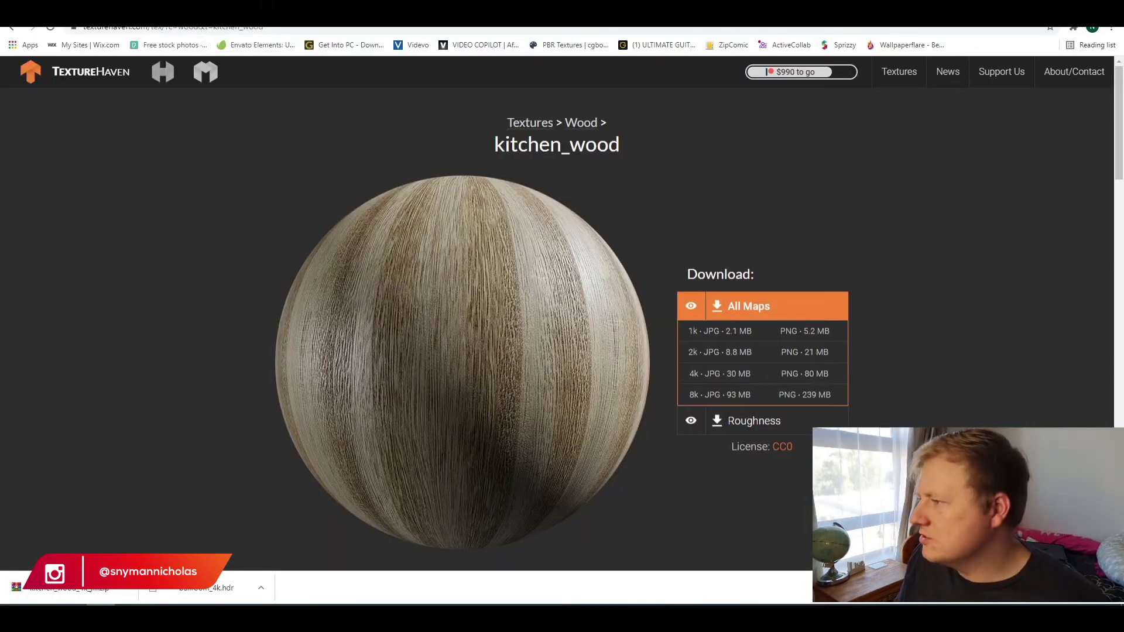
pyautogui.hotkey('ctrl', 't')
pyautogui.write('c')
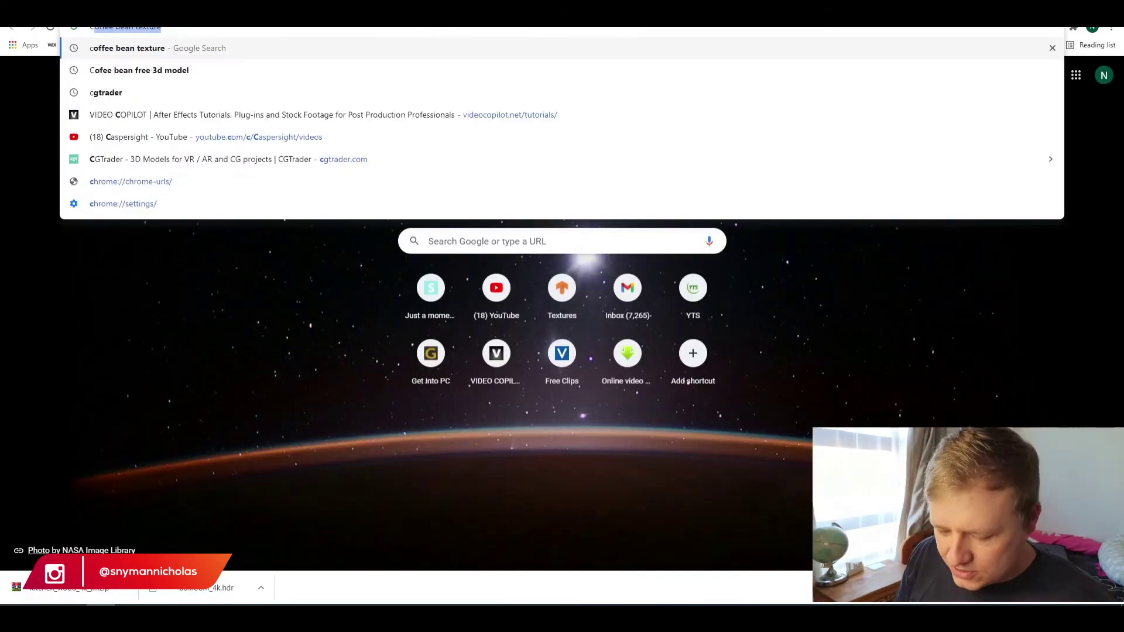
pyautogui.write('uppaci')
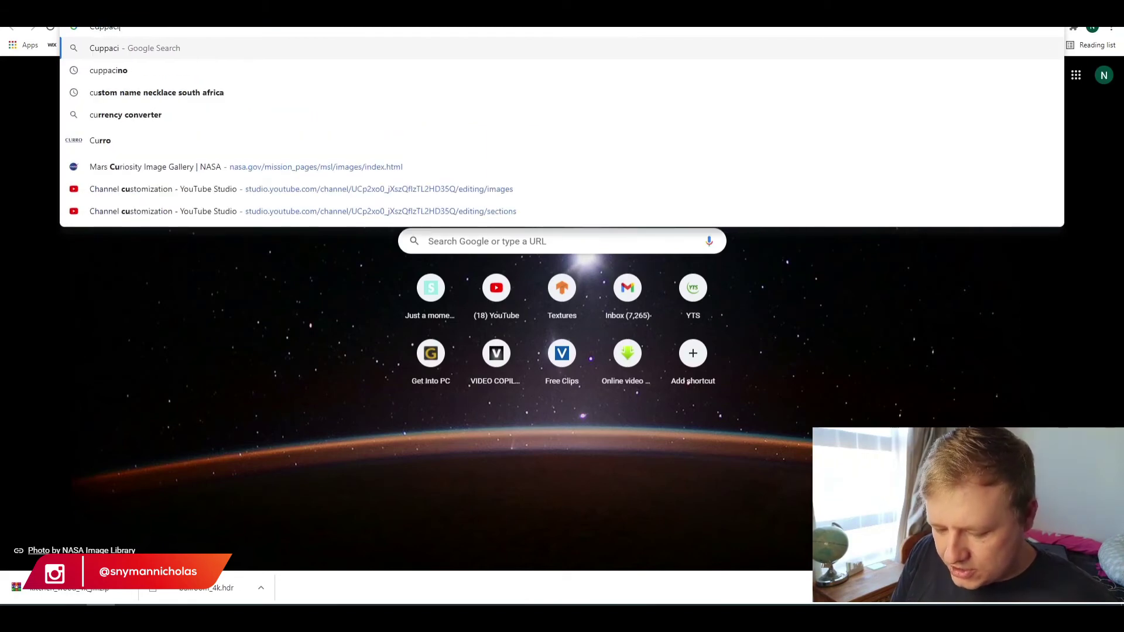
pyautogui.write('no')
pyautogui.press('Down')
pyautogui.press('Return')
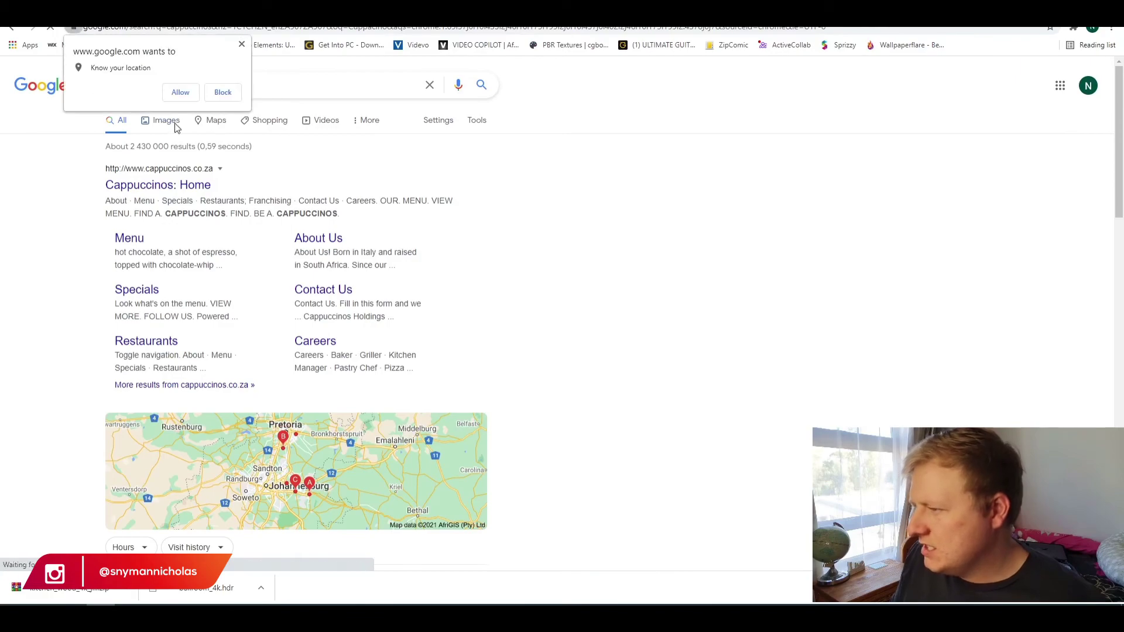
pyautogui.click(175, 126)
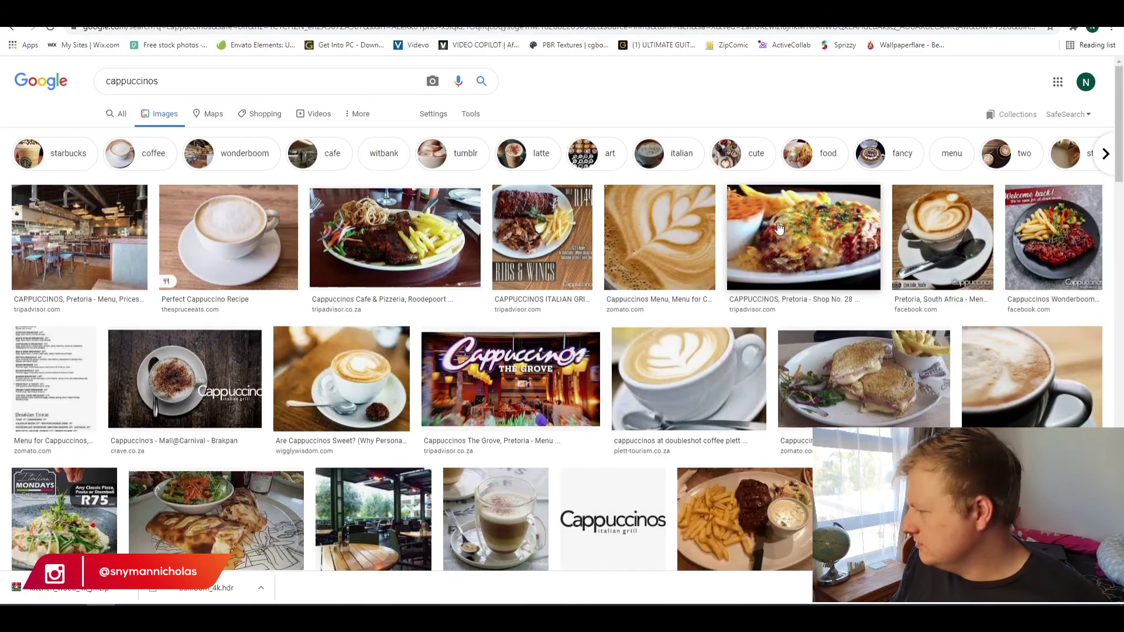
# Step: Find the top-down latte art photo from Waka Coffee and save it to Downloads as what-is-the-best-cappuccino_1200x1200 in JPEG format
pyautogui.scroll(-5, 849, 248)
pyautogui.scroll(-10, 855, 247)
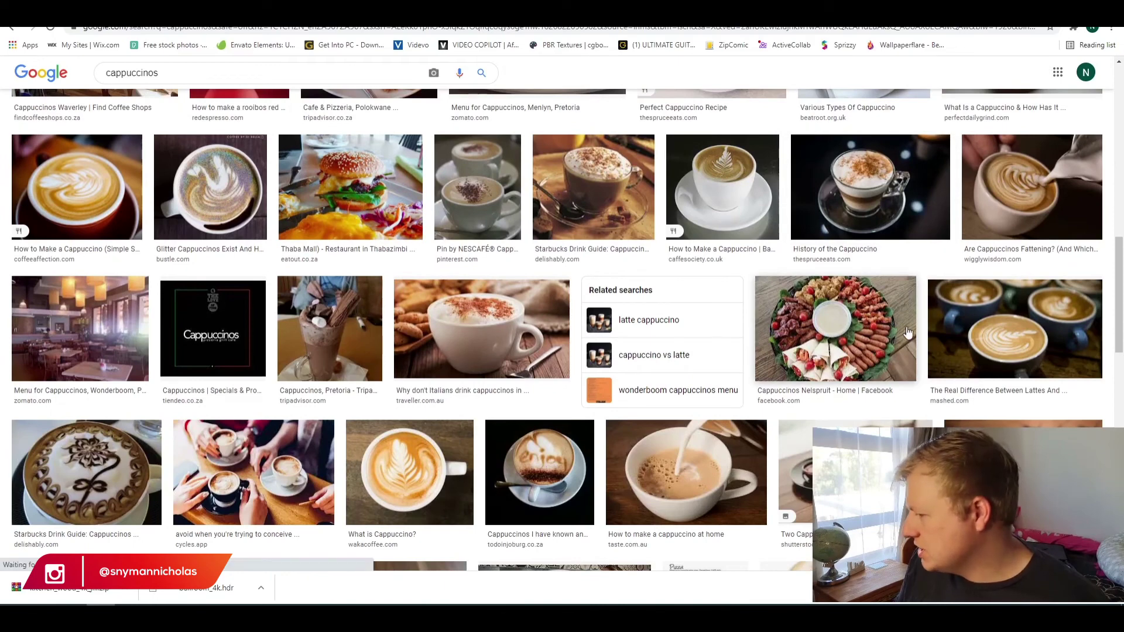
pyautogui.click(445, 482)
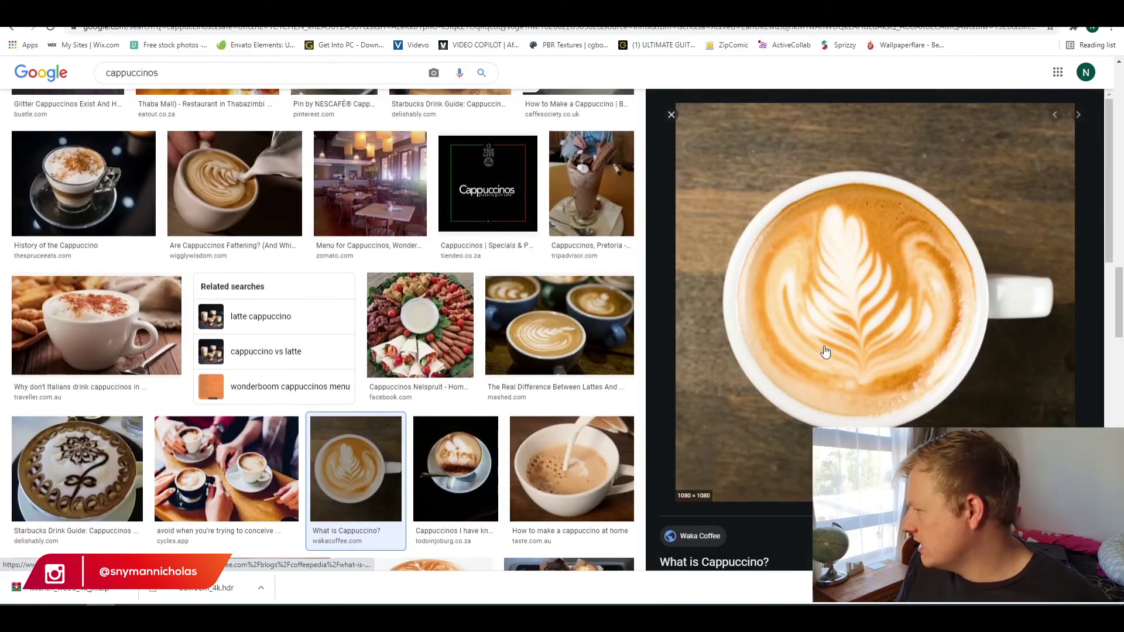
pyautogui.rightClick(849, 270)
pyautogui.click(902, 397)
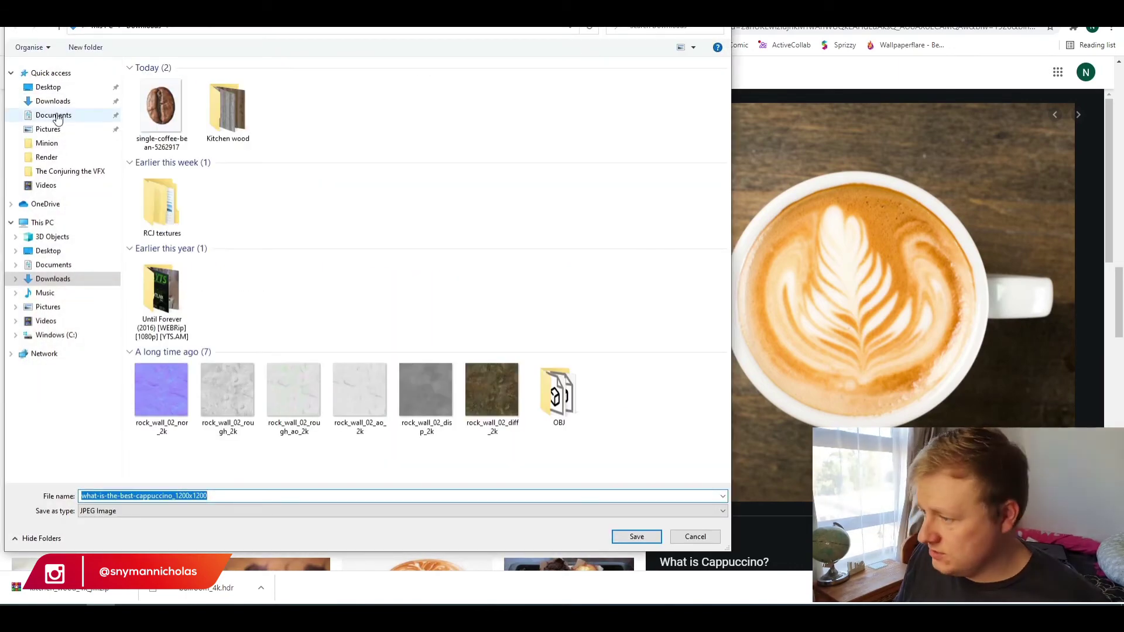
pyautogui.click(53, 115)
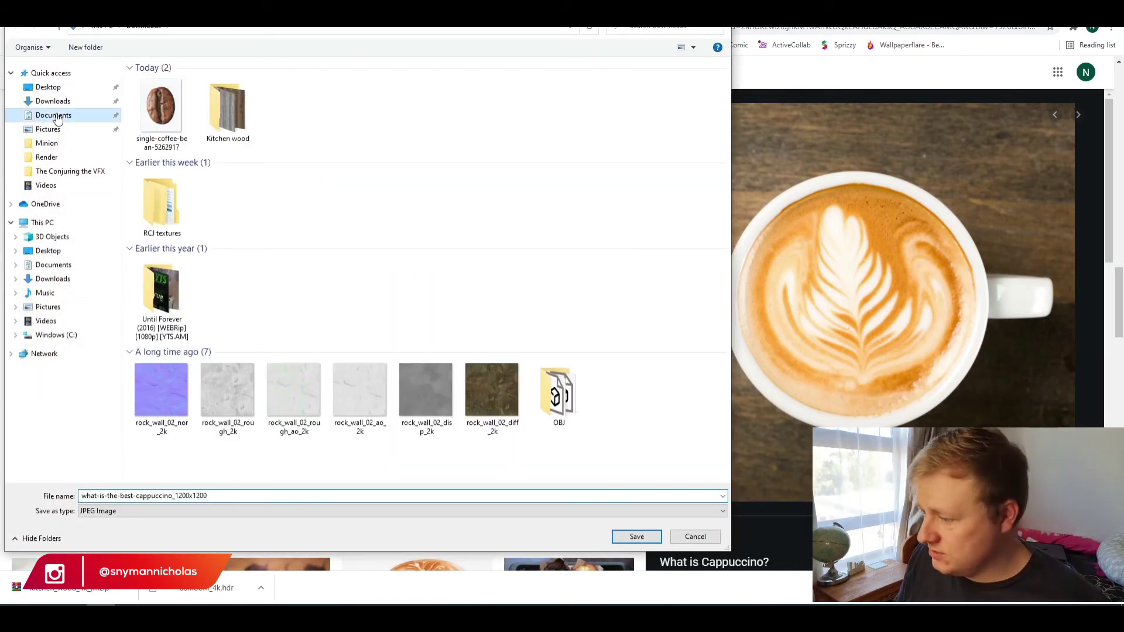
pyautogui.click(53, 102)
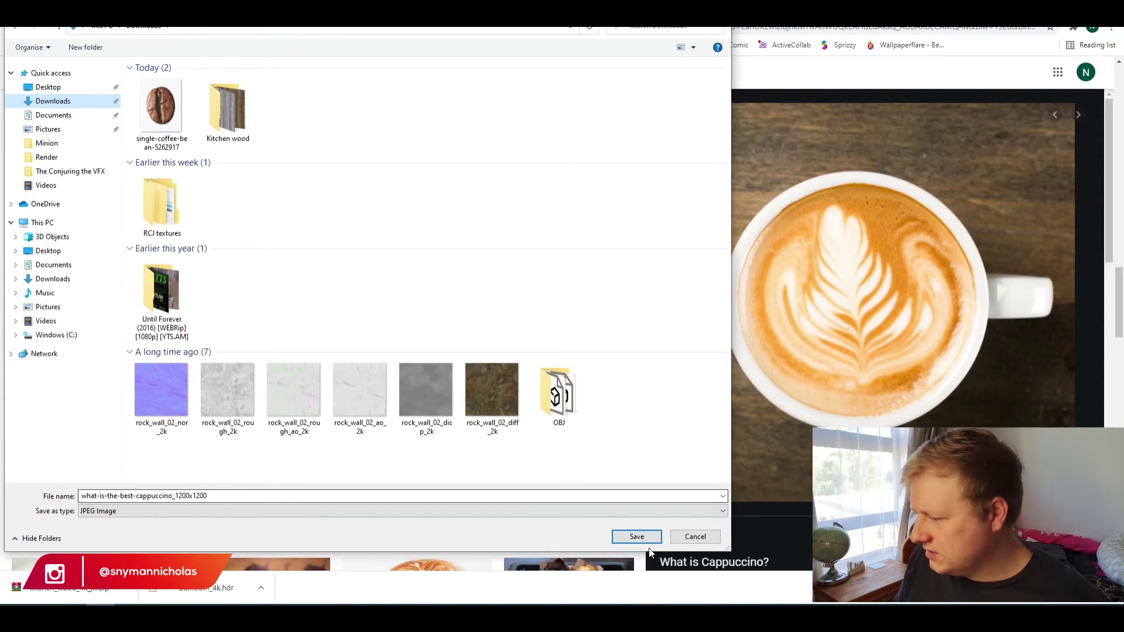
pyautogui.click(638, 536)
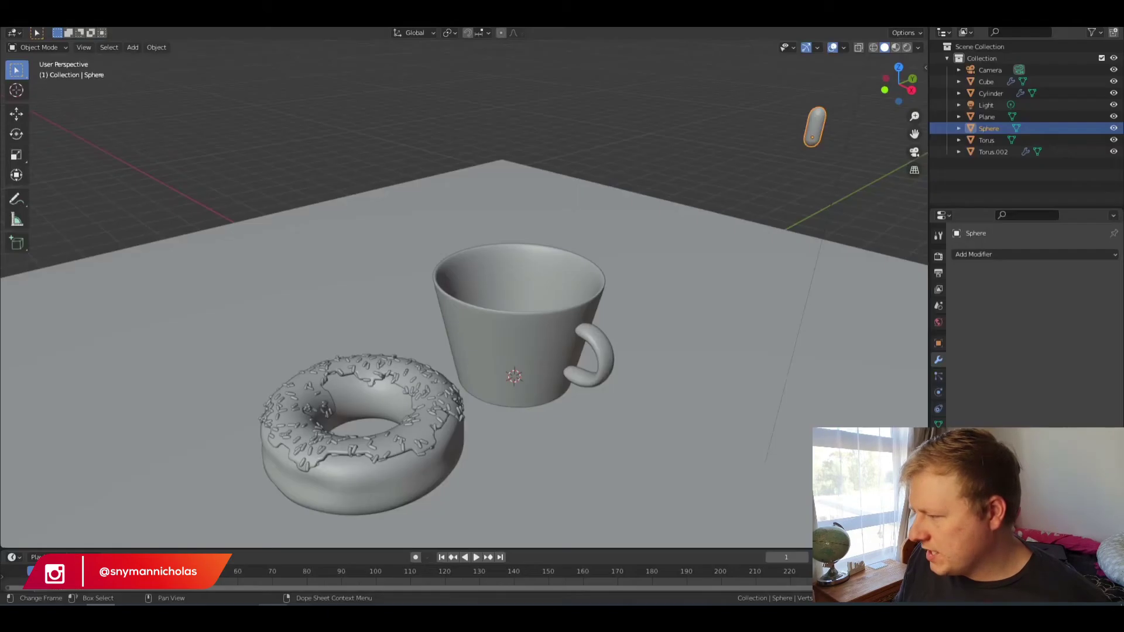
# Step: Switch back to Blender, add a cylinder mesh inside the cup and raise it about 0.957 m along Z
pyautogui.click(583, 108)
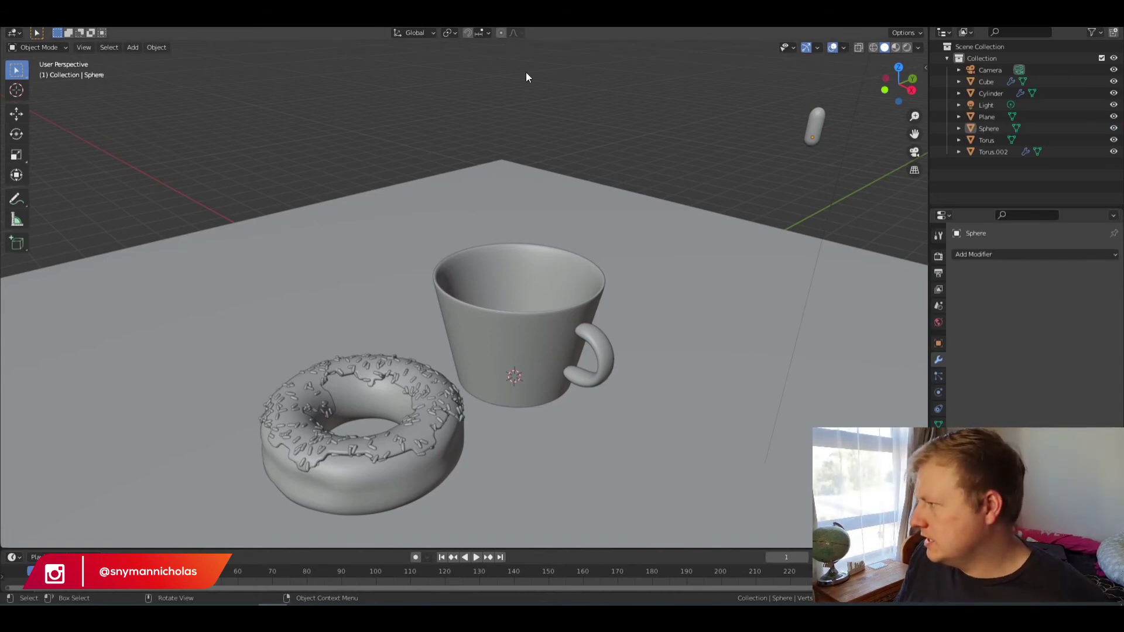
pyautogui.hotkey('shift', 'a')
pyautogui.moveTo(525, 72)
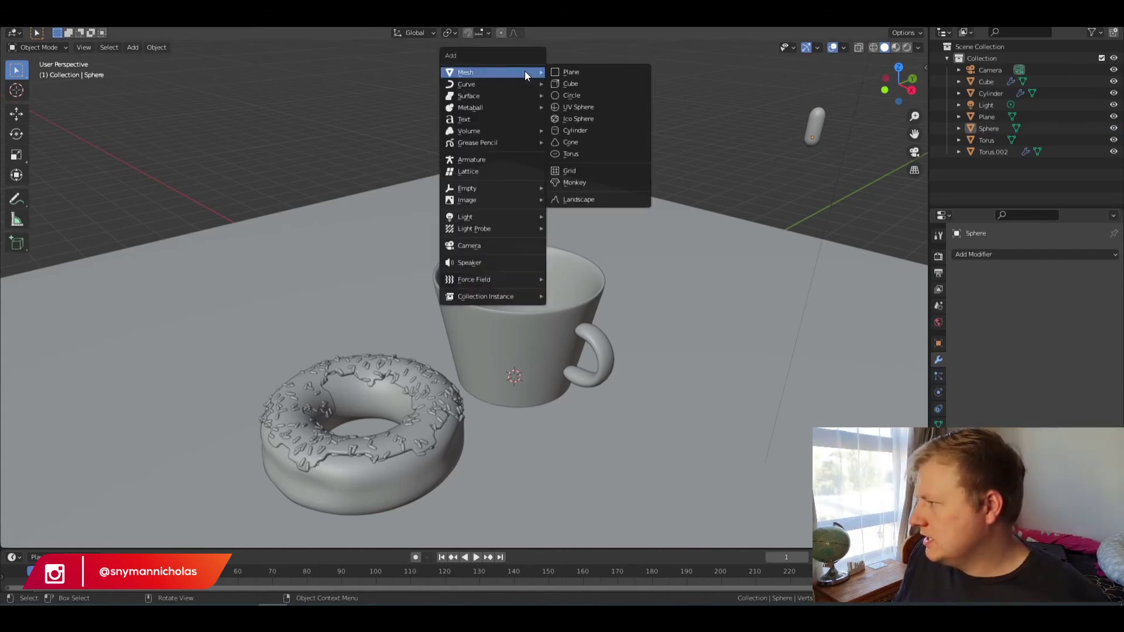
pyautogui.click(576, 130)
pyautogui.press('g')
pyautogui.press('z')
pyautogui.click(570, 301)
# Step: Scale the new cylinder uniformly by about 1.352 so that it matches the width of the cup's rim
pyautogui.moveTo(564, 276); pyautogui.dragTo(614, 249, button='middle')
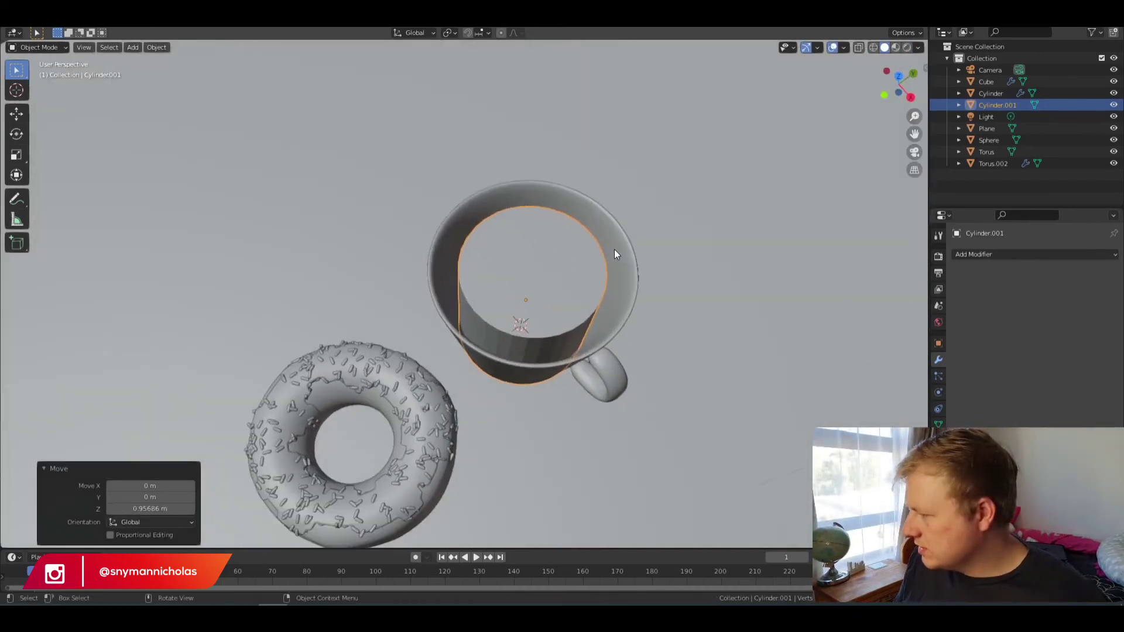
pyautogui.press('s')
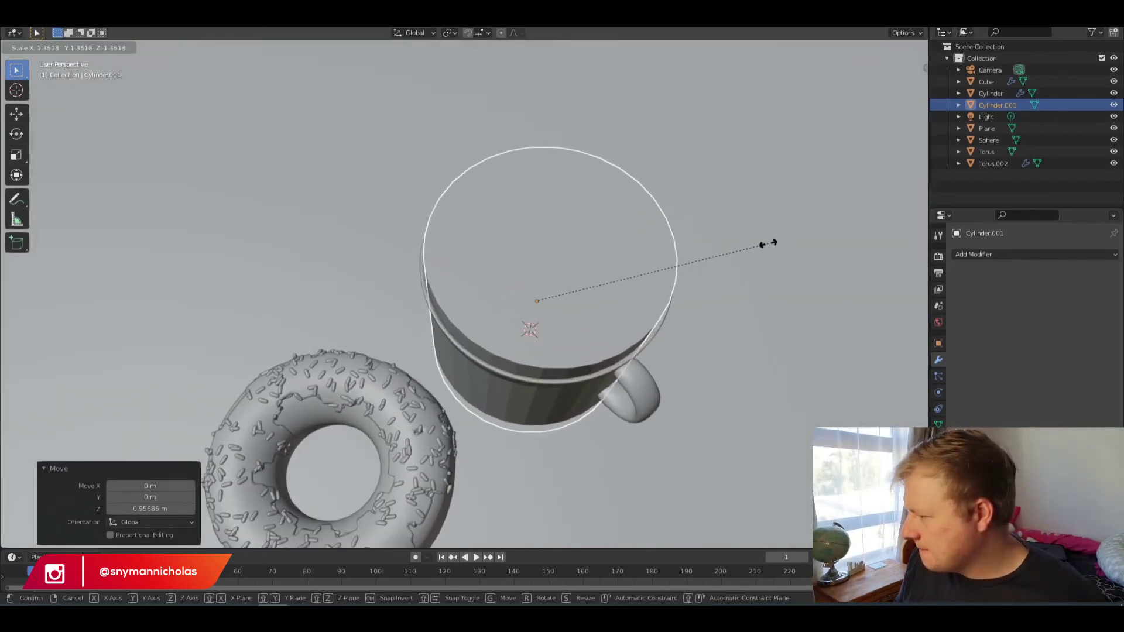
pyautogui.click(767, 246)
pyautogui.moveTo(767, 246); pyautogui.dragTo(701, 258, button='middle')
# Step: Delete the cylinder's selected side faces in Edit Mode, keeping only the top disc, and return to Object Mode
pyautogui.click(34, 46)
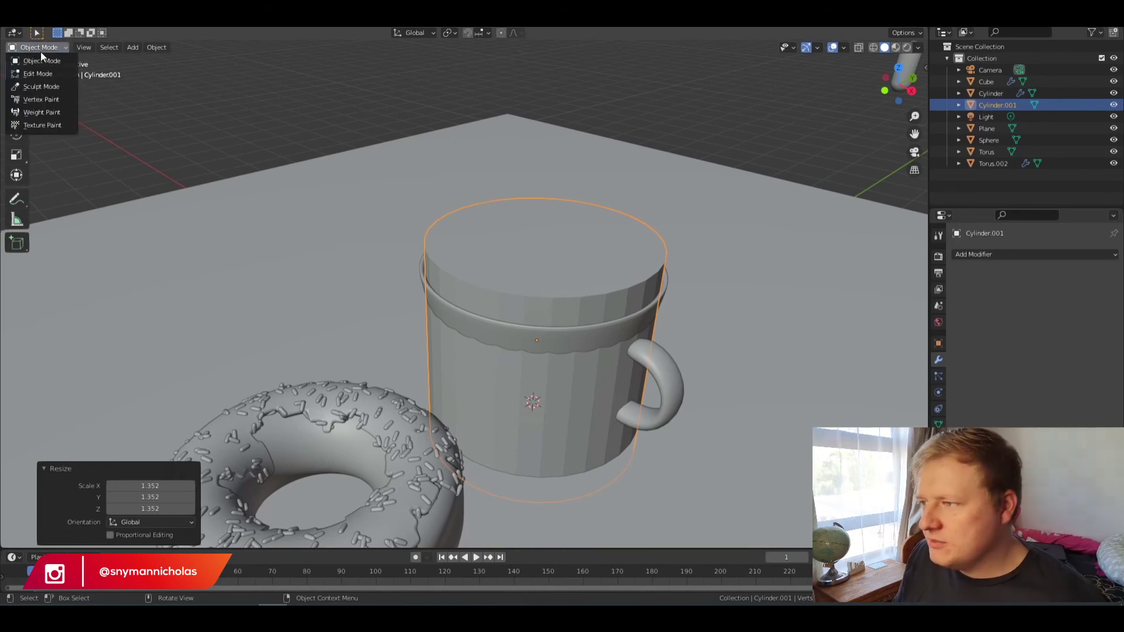
pyautogui.click(43, 69)
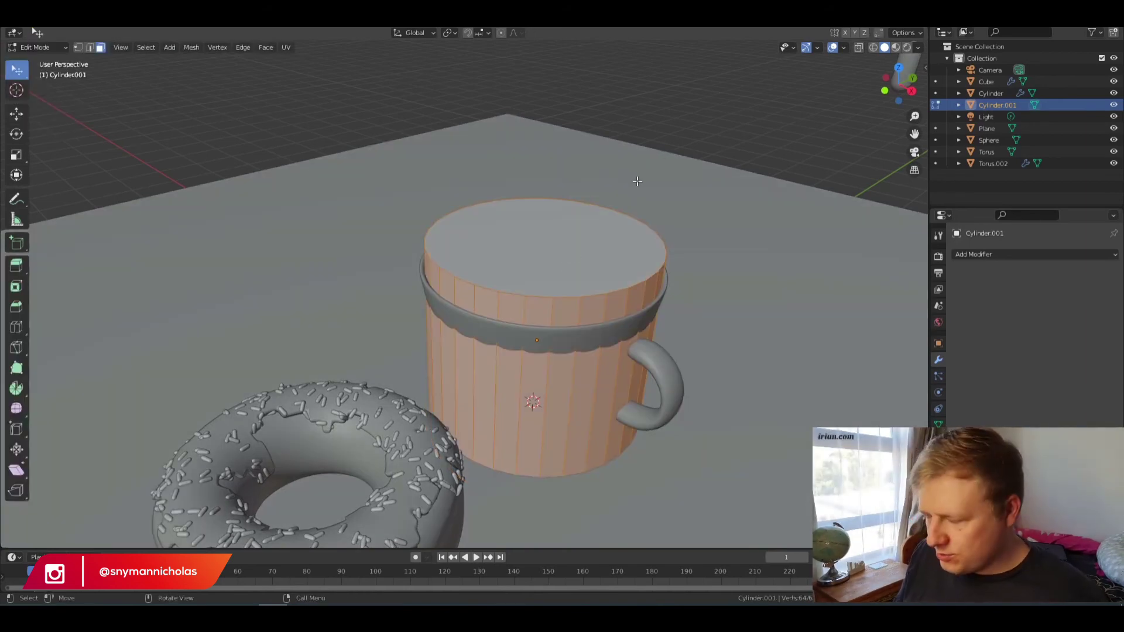
pyautogui.press('x')
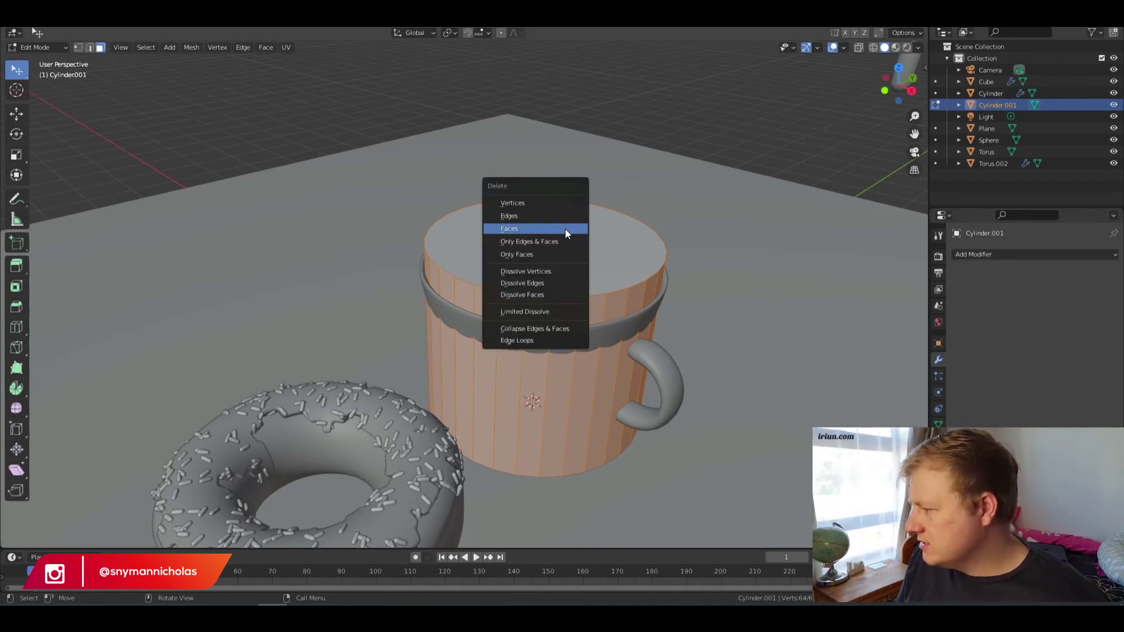
pyautogui.click(564, 229)
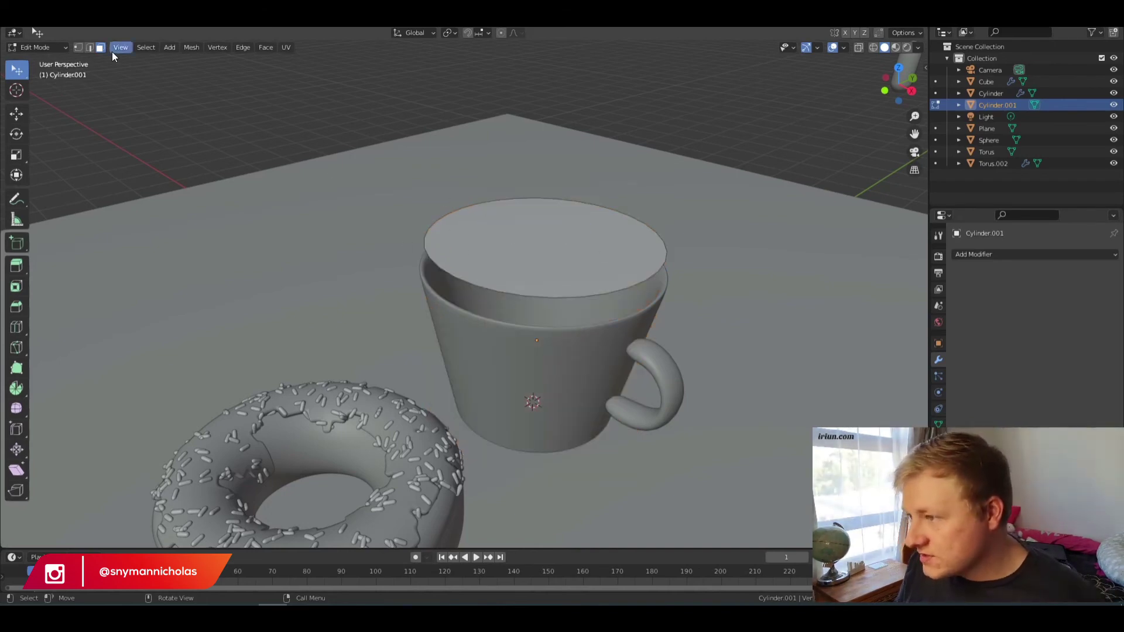
pyautogui.click(60, 48)
pyautogui.click(35, 58)
# Step: Lower the disc along Z so it sits just below the cup's rim as the coffee surface
pyautogui.press('g')
pyautogui.press('z')
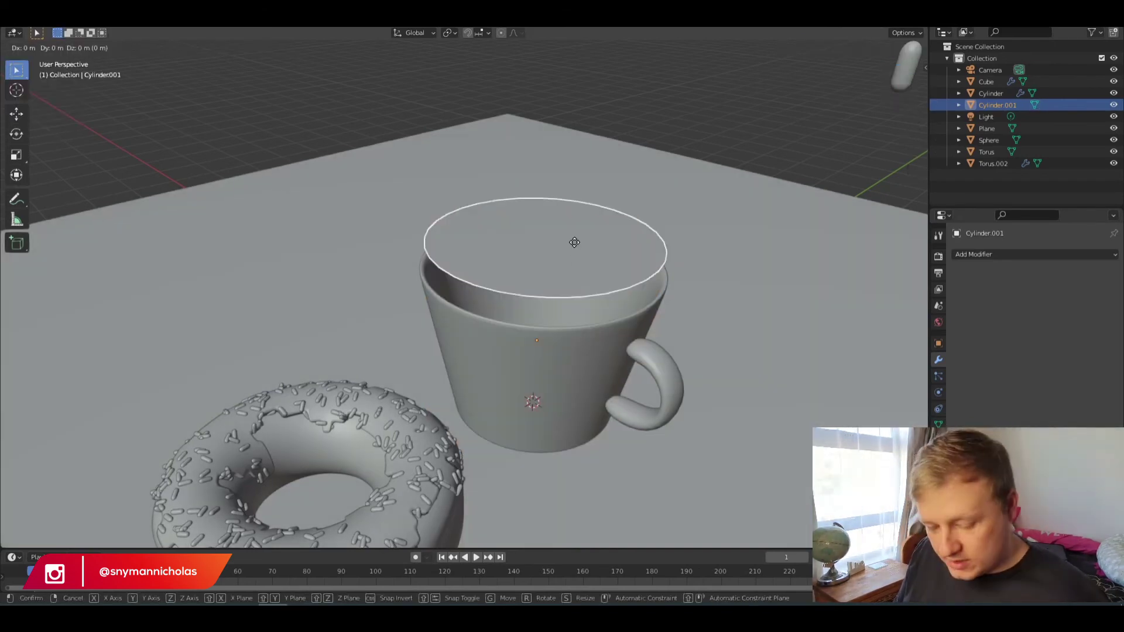
pyautogui.click(572, 261)
pyautogui.scroll(3, 707, 248)
pyautogui.moveTo(655, 222); pyautogui.dragTo(454, 90, button='middle')
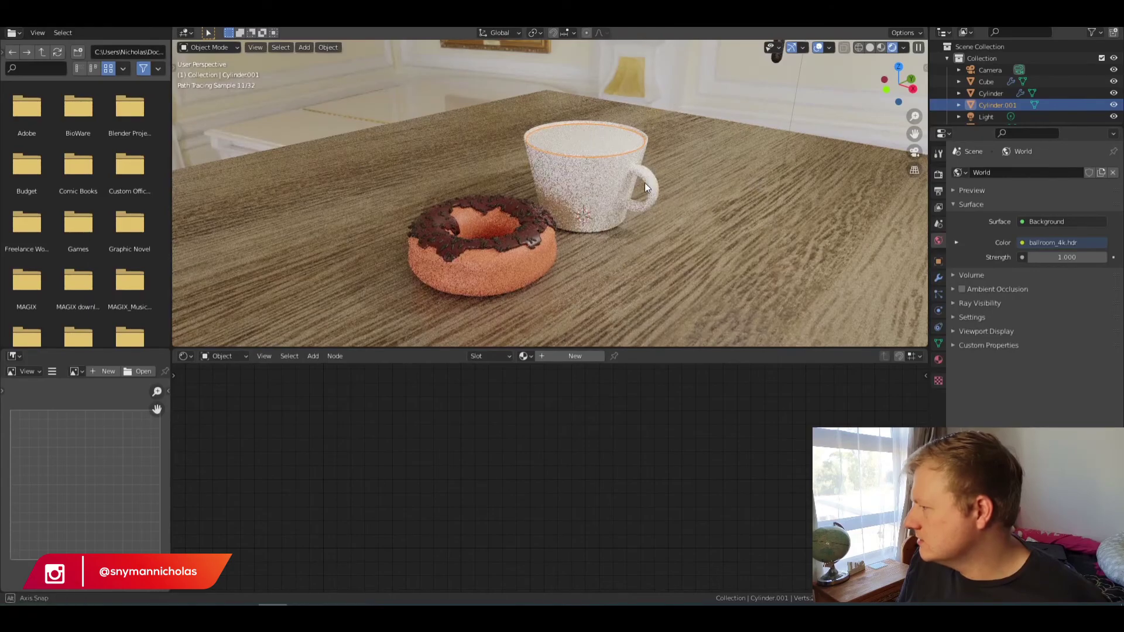
# Step: Create a new material for the coffee disc inside the cup
pyautogui.moveTo(645, 182); pyautogui.dragTo(646, 222, button='middle')
pyautogui.scroll(4, 542, 213)
pyautogui.keyDown('shift'); pyautogui.moveTo(648, 157); pyautogui.dragTo(612, 149, button='middle'); pyautogui.keyUp('shift')
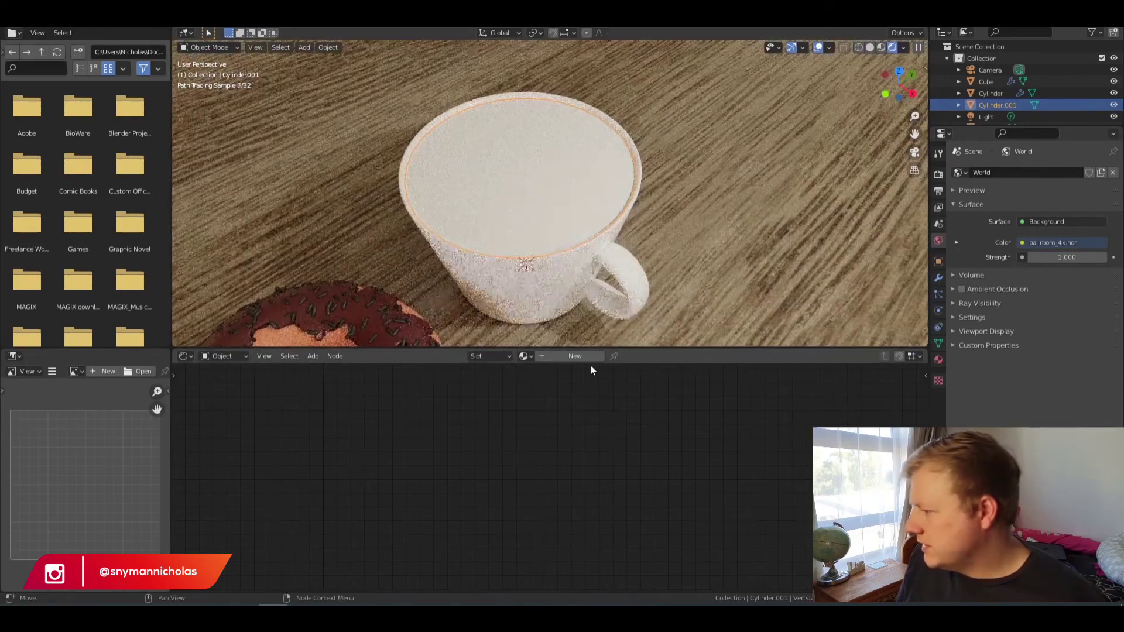
pyautogui.click(588, 357)
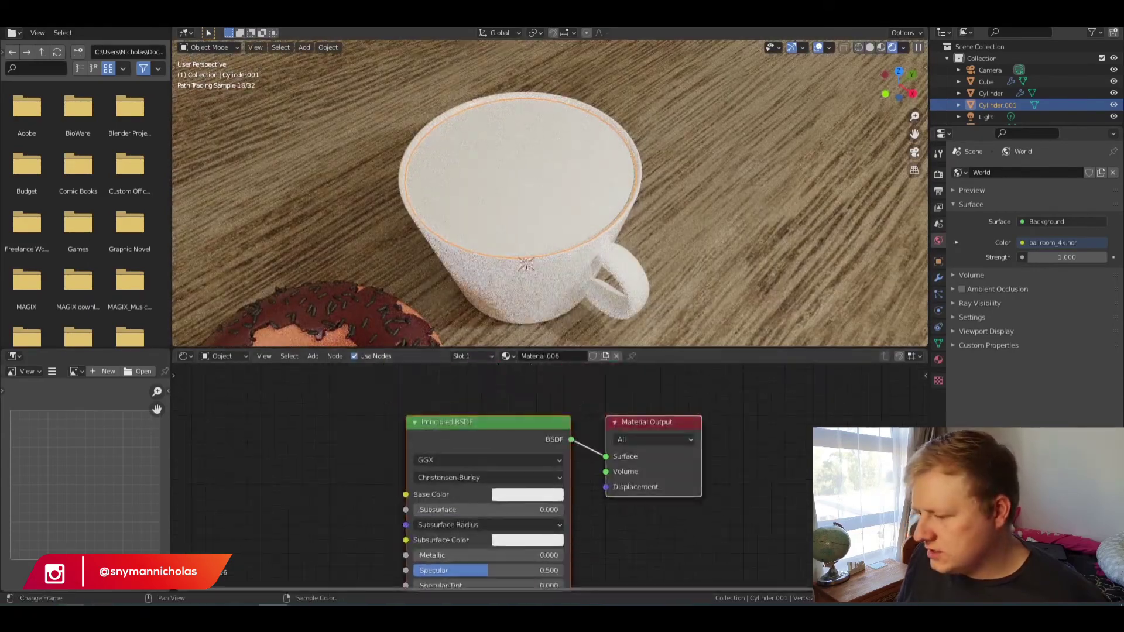
# Step: Bring the what-is-the-best-cappuccino_1200x1200 image from Downloads into the coffee disc's material and connect its Color to the Base Color
pyautogui.click(188, 562)
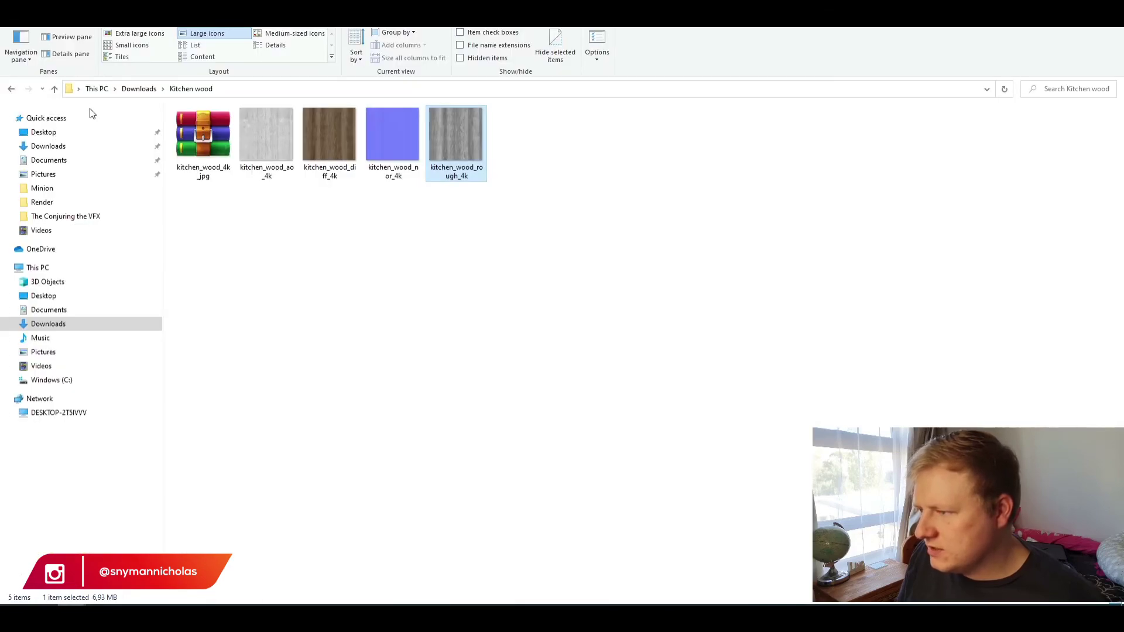
pyautogui.click(137, 90)
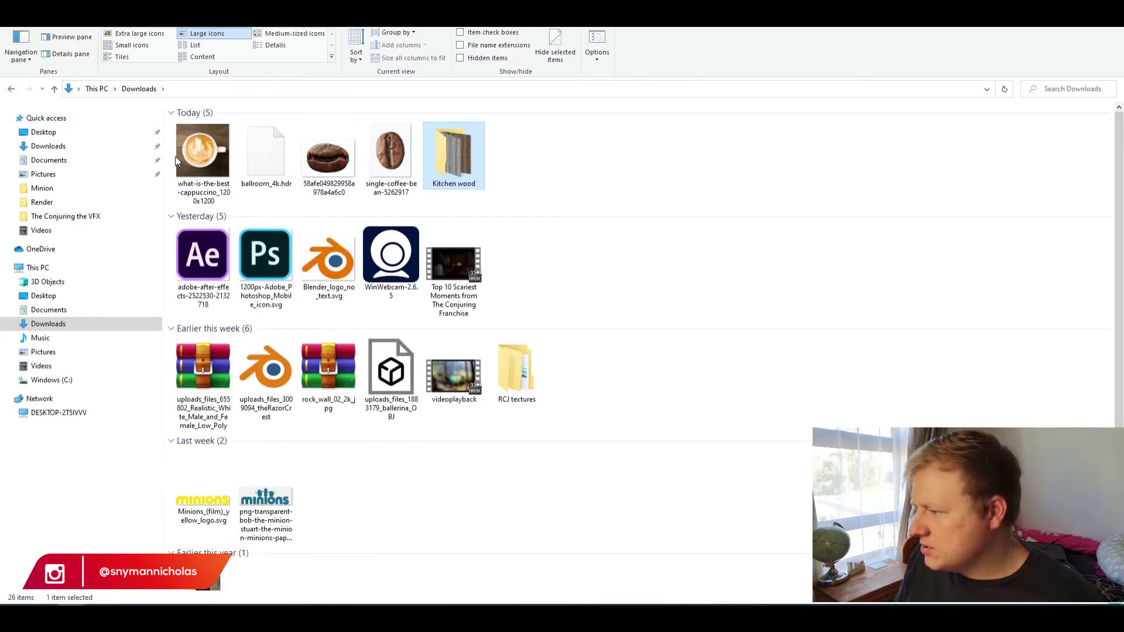
pyautogui.moveTo(220, 157); pyautogui.dragTo(276, 585)
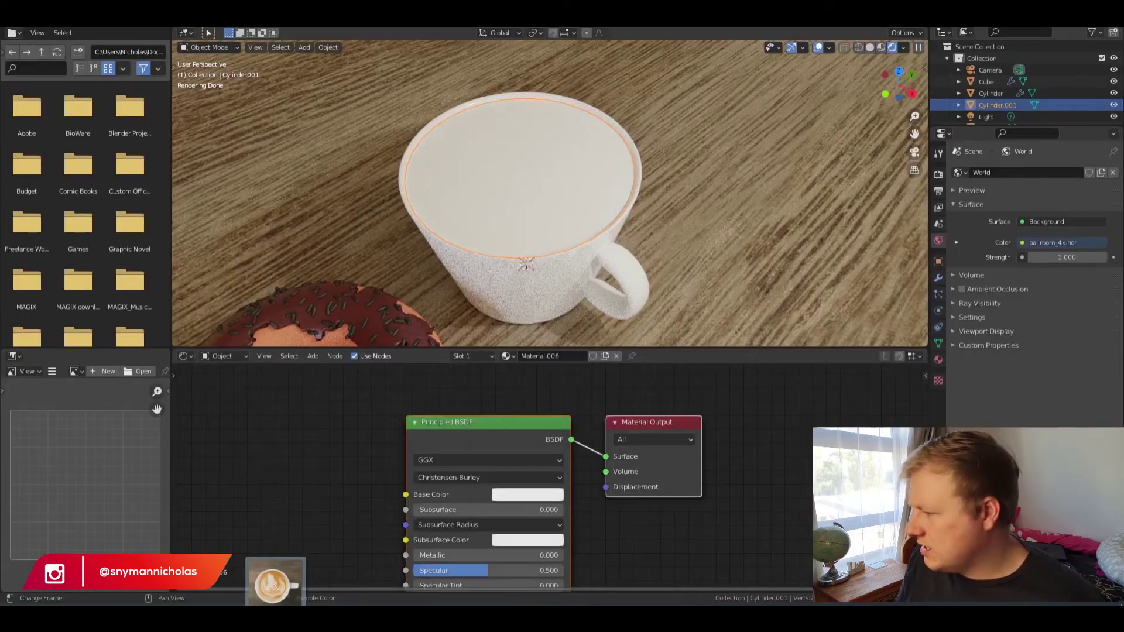
pyautogui.moveTo(281, 429); pyautogui.dragTo(331, 436)
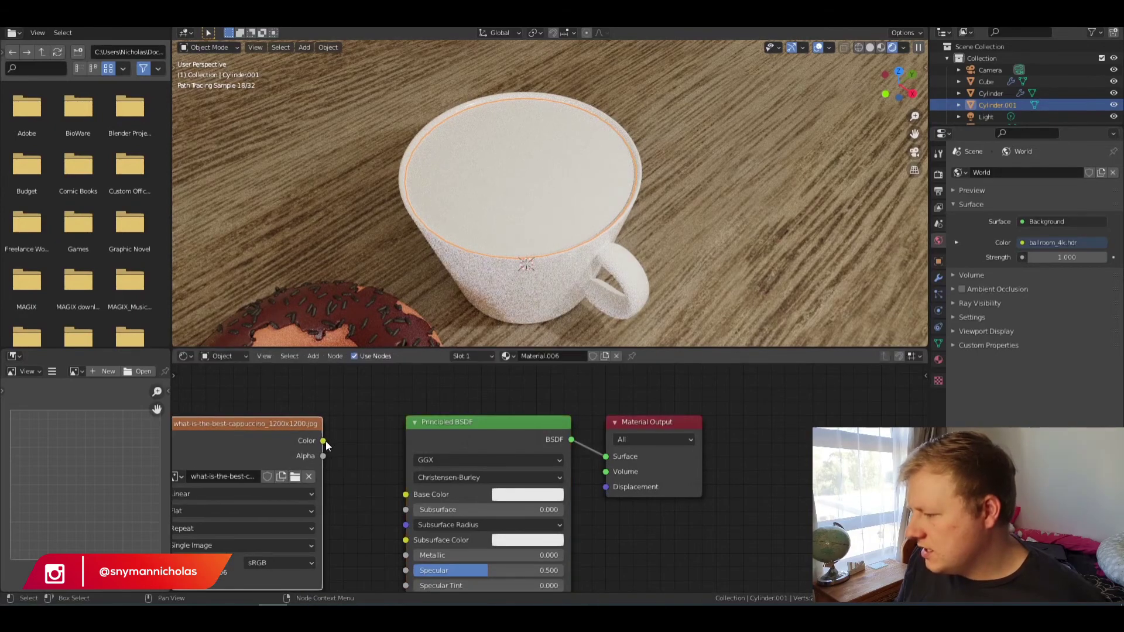
pyautogui.moveTo(405, 497); pyautogui.dragTo(405, 494)
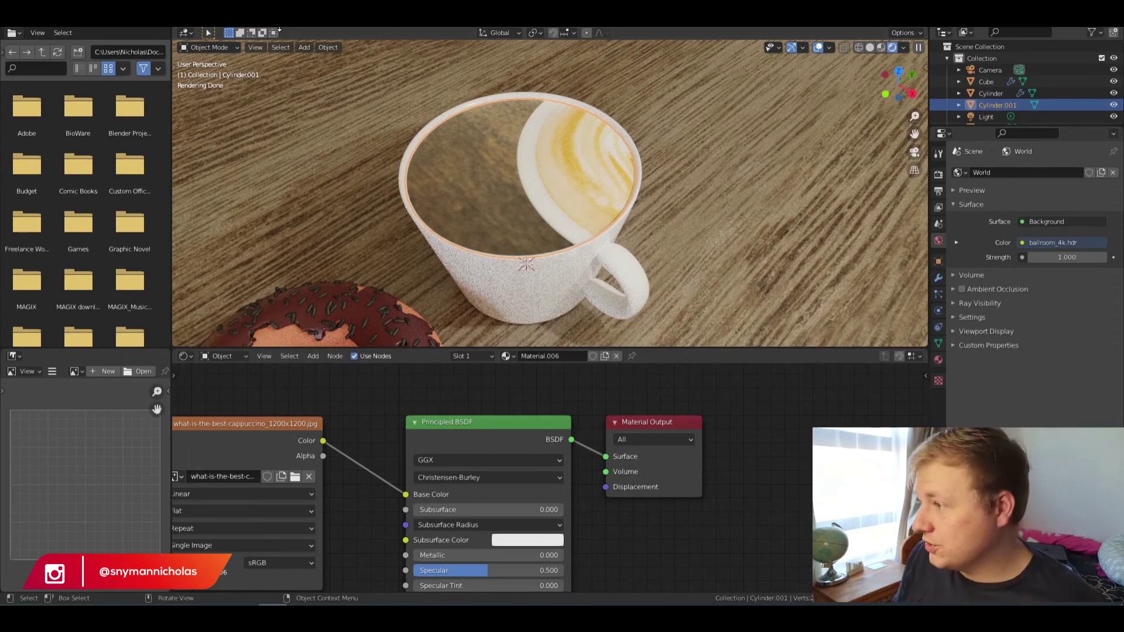
# Step: Select the coffee disc's face in Edit Mode and show its UV layout in a UV Editor in place of the Image Editor
pyautogui.click(223, 48)
pyautogui.click(230, 74)
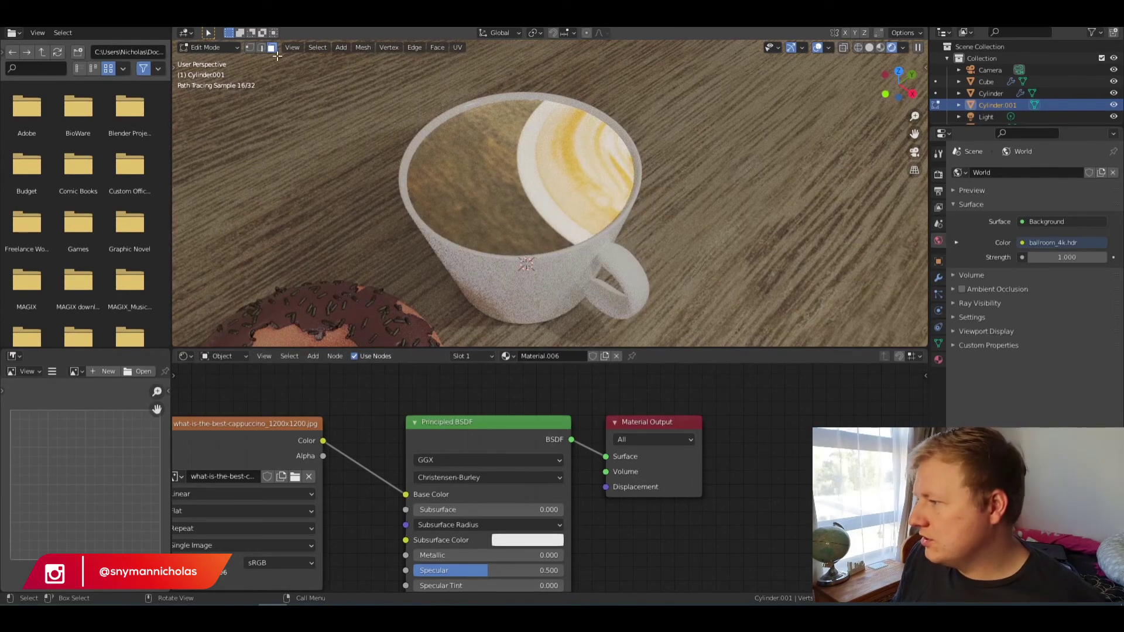
pyautogui.click(478, 148)
pyautogui.click(20, 356)
pyautogui.click(18, 356)
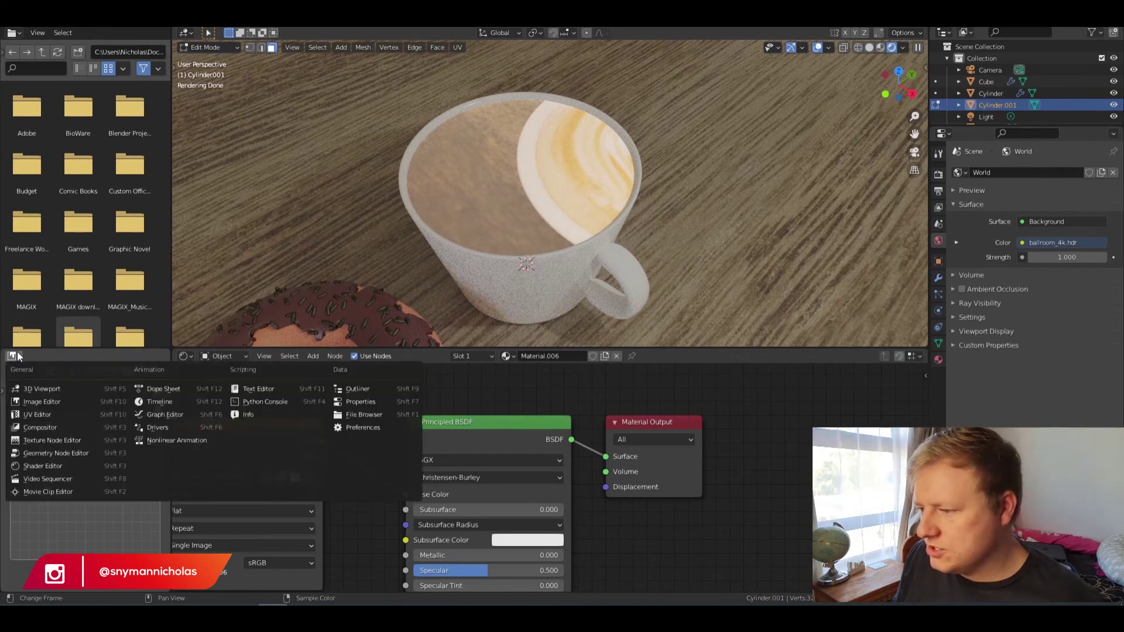
pyautogui.click(58, 414)
# Step: Move and enlarge the disc's UV island to cover the coffee in the cappuccino image, and return to Object Mode
pyautogui.scroll(-4, 125, 450)
pyautogui.moveTo(107, 470); pyautogui.dragTo(115, 456, button='middle')
pyautogui.press('g')
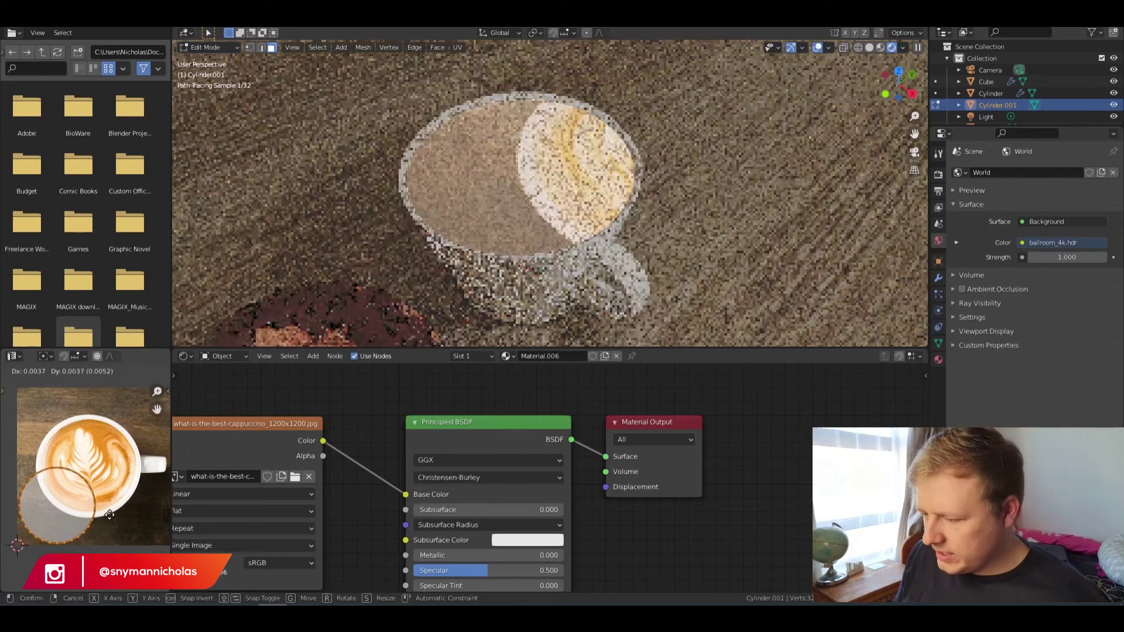
pyautogui.press('g')
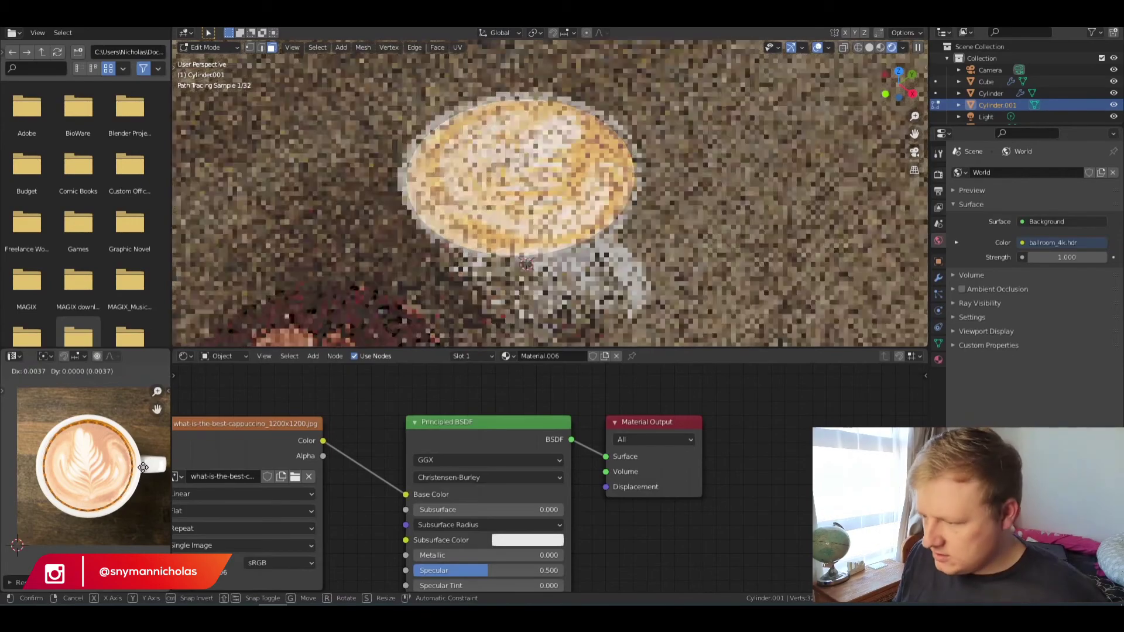
pyautogui.click(147, 472)
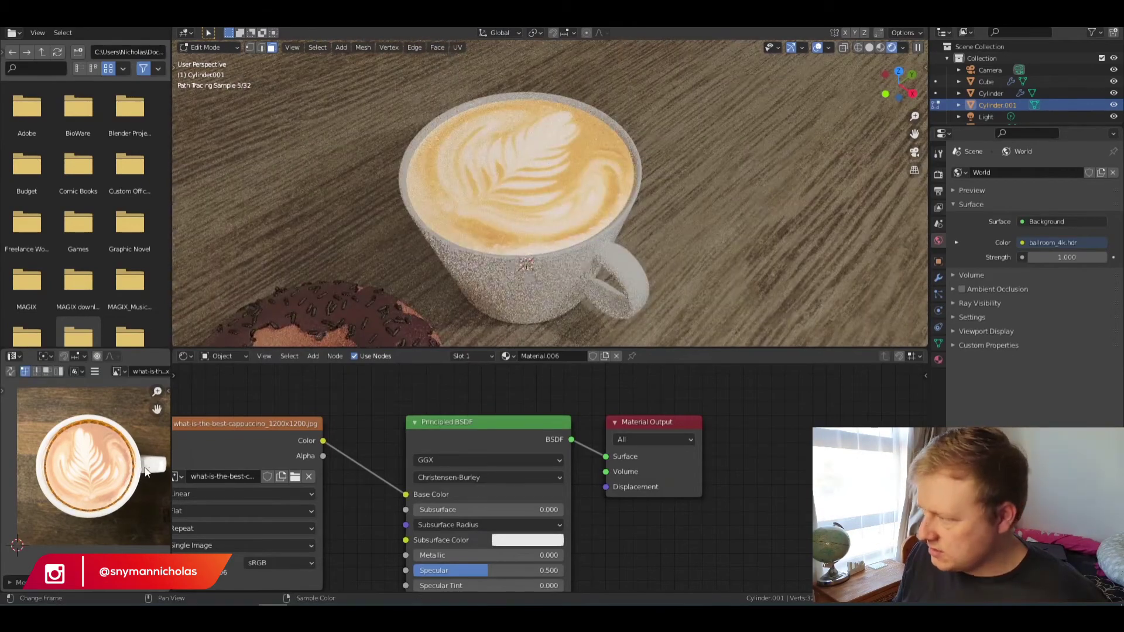
pyautogui.click(209, 46)
pyautogui.click(209, 51)
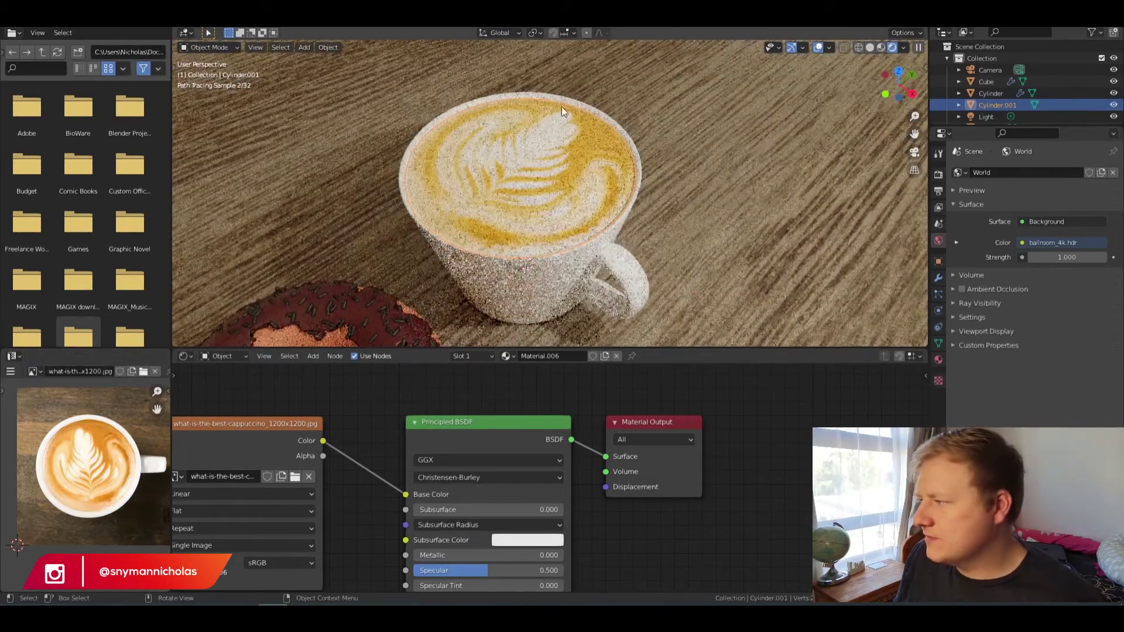
# Step: Display the scene in Material Preview, and extrude the coffee disc's face in Edit Mode, scaling it inward to form an outer ring
pyautogui.click(709, 220)
pyautogui.moveTo(676, 212); pyautogui.dragTo(512, 163, button='middle')
pyautogui.moveTo(554, 115); pyautogui.dragTo(516, 161, button='middle')
pyautogui.click(525, 171)
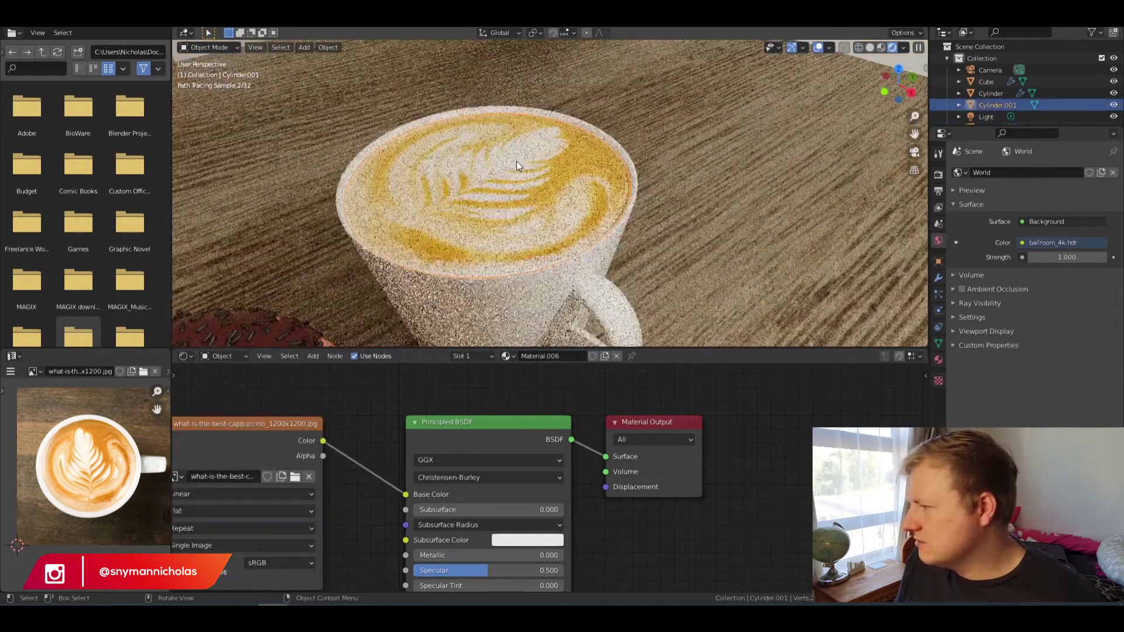
pyautogui.click(880, 47)
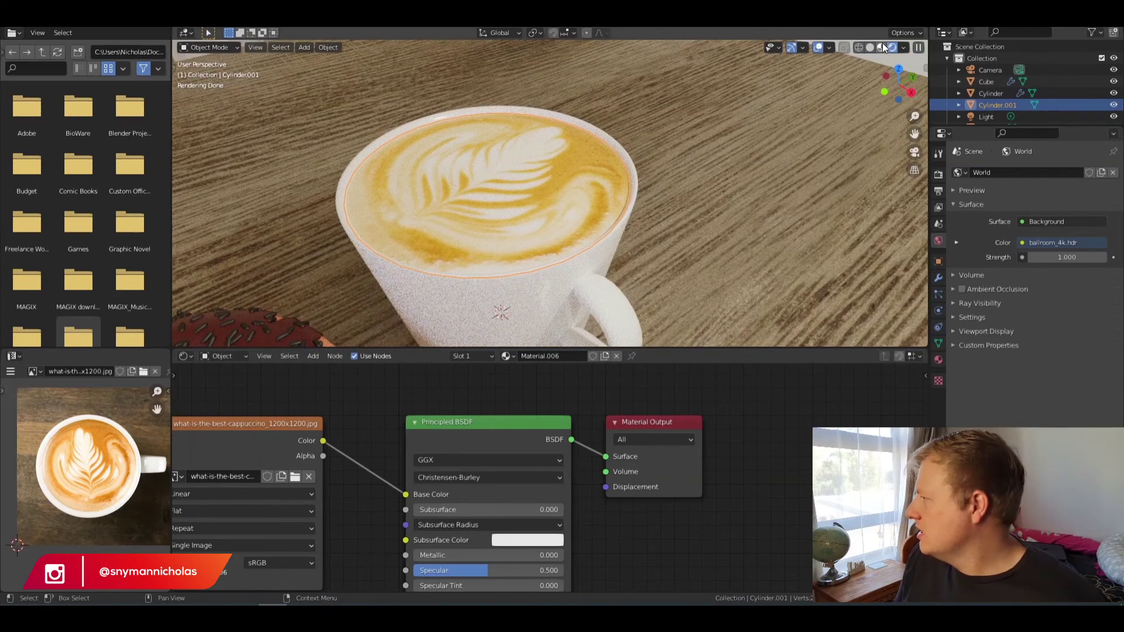
pyautogui.click(210, 47)
pyautogui.click(223, 75)
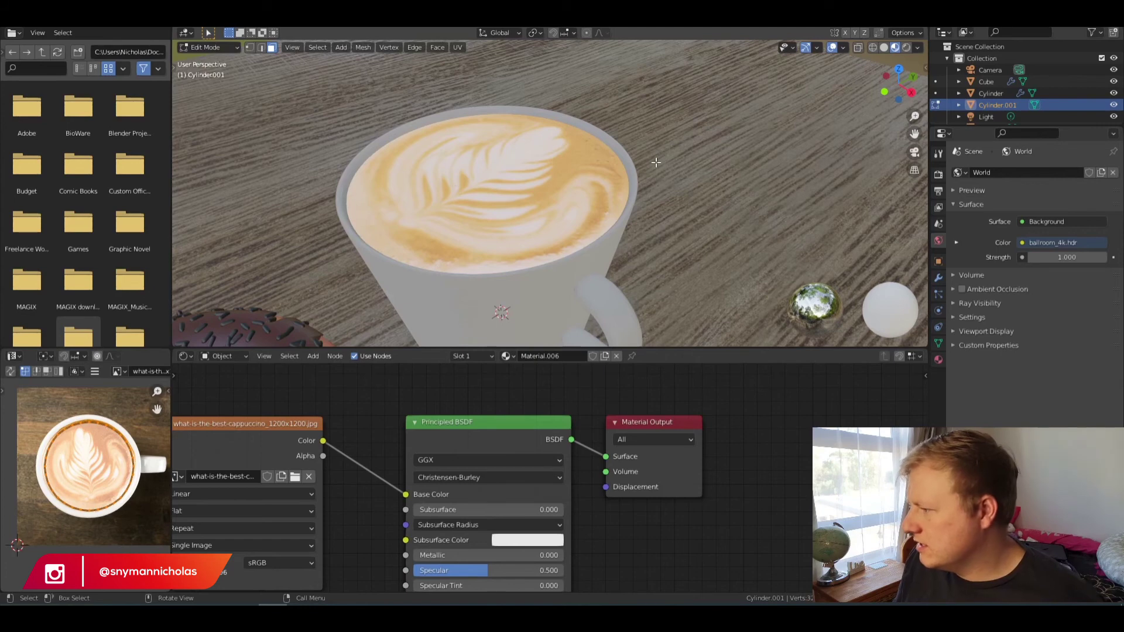
pyautogui.press('s')
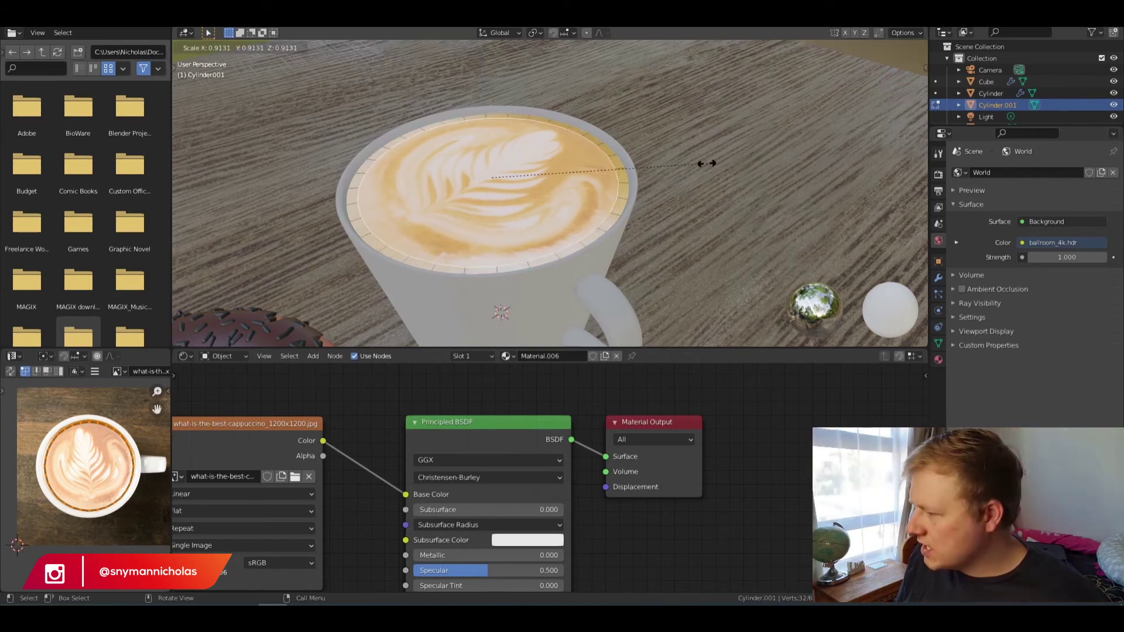
pyautogui.click(681, 170)
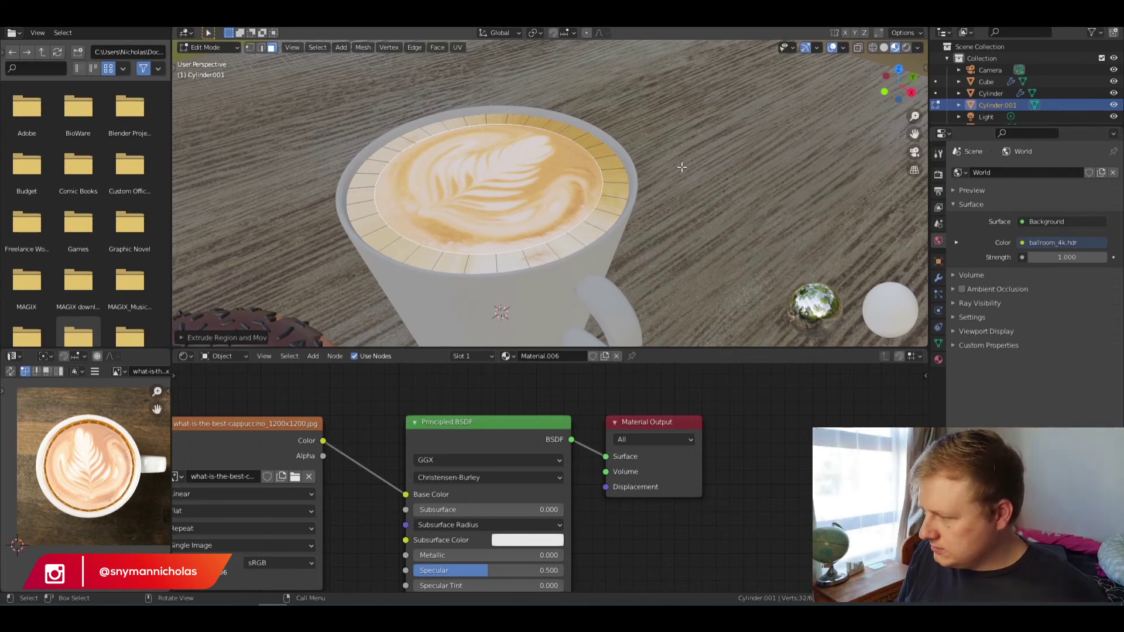
# Step: Raise the inner face slightly along Z, and extrude it again, scaling it inward to form a second ring
pyautogui.press('g')
pyautogui.press('z')
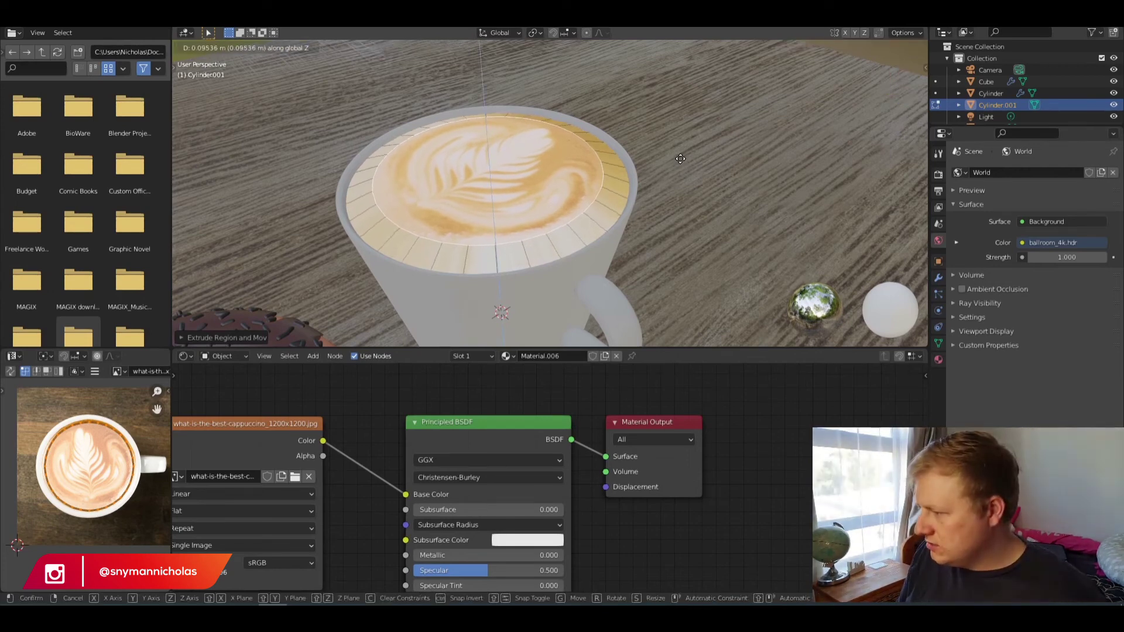
pyautogui.click(682, 162)
pyautogui.press('s')
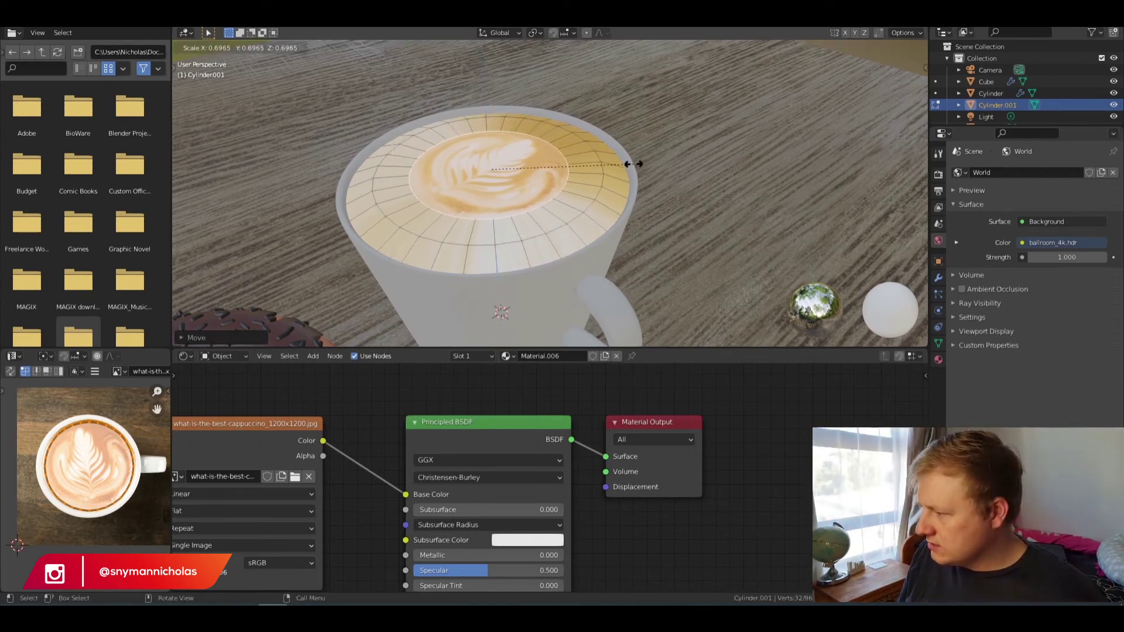
pyautogui.click(658, 158)
# Step: Extrude and shrink the inner face into a third ring, raise it about 0.18 m along Z, and return to Object Mode
pyautogui.press('e')
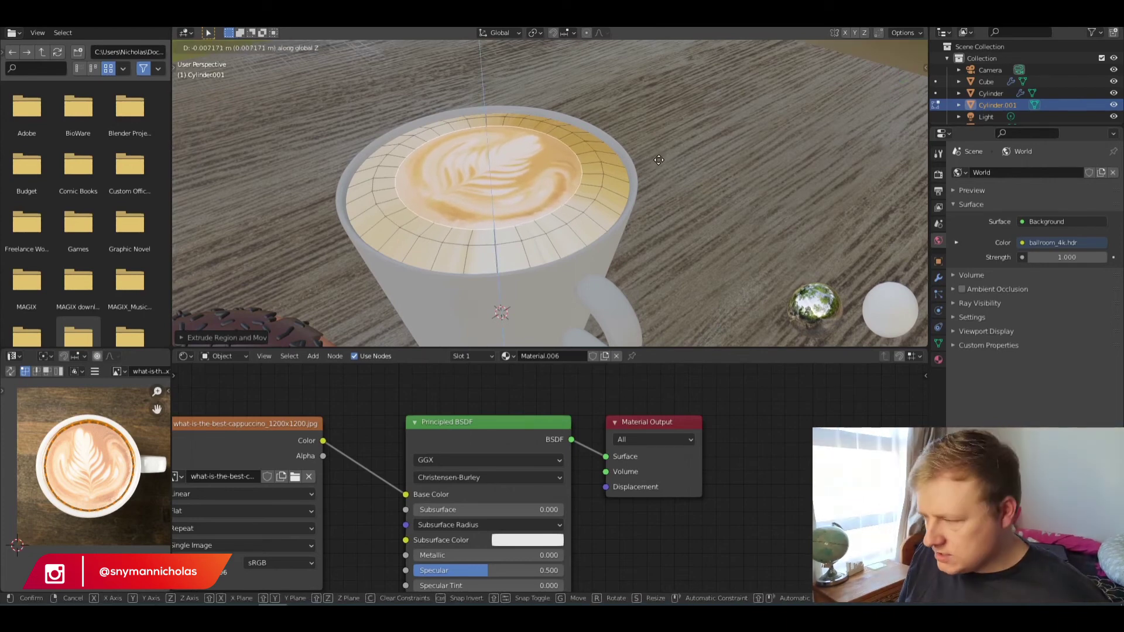
pyautogui.click(658, 159)
pyautogui.press('s')
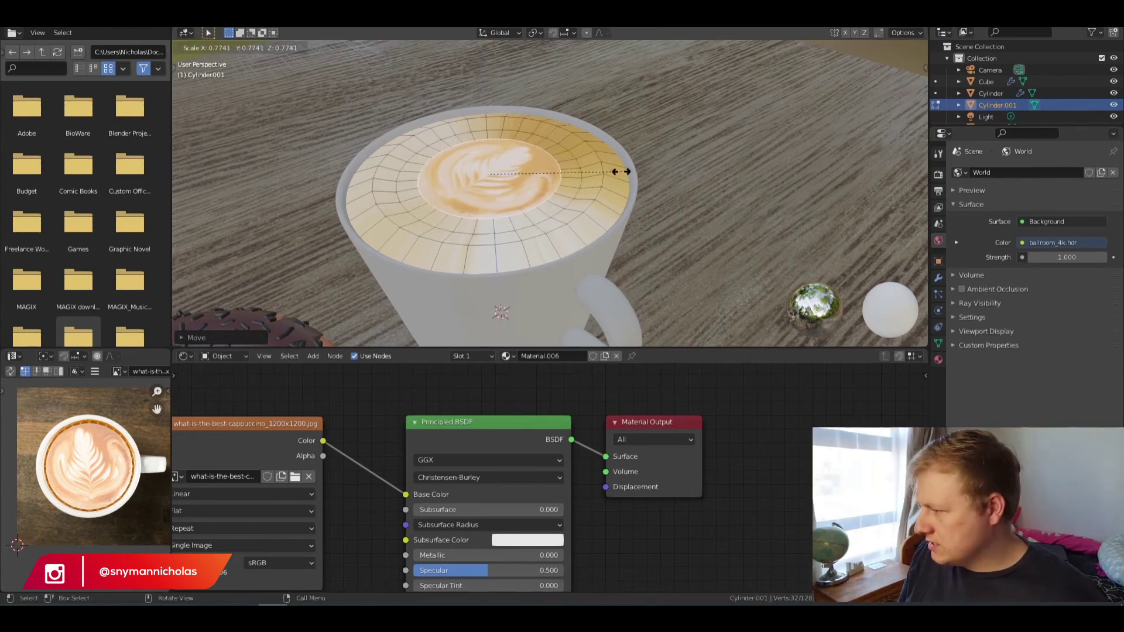
pyautogui.click(579, 175)
pyautogui.press('e')
pyautogui.press('z')
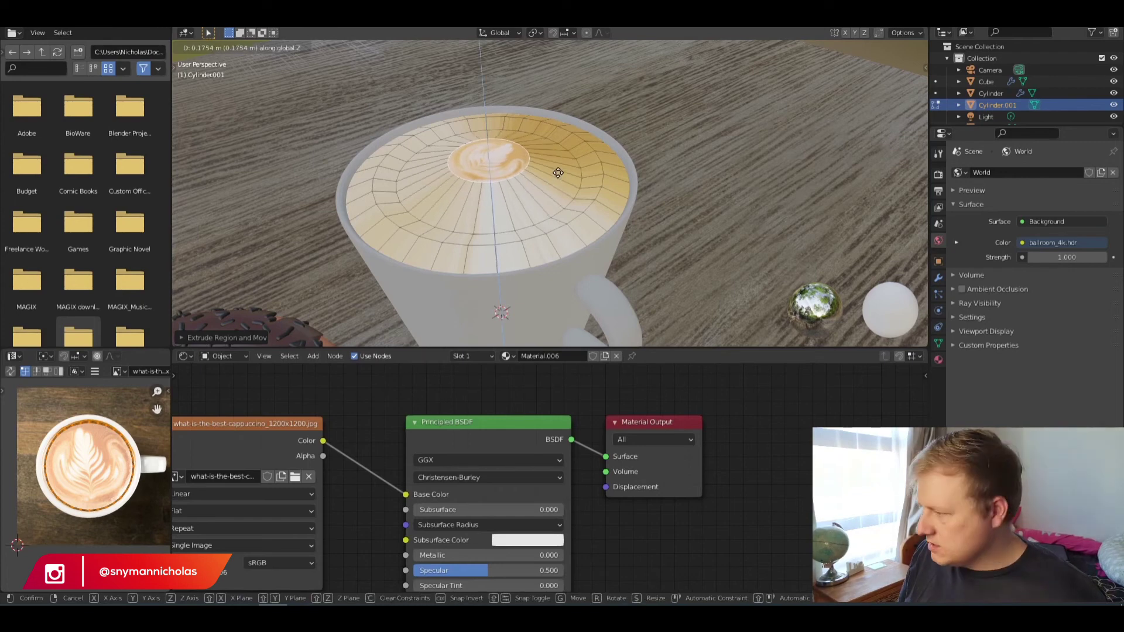
pyautogui.click(556, 178)
pyautogui.click(194, 47)
pyautogui.click(205, 57)
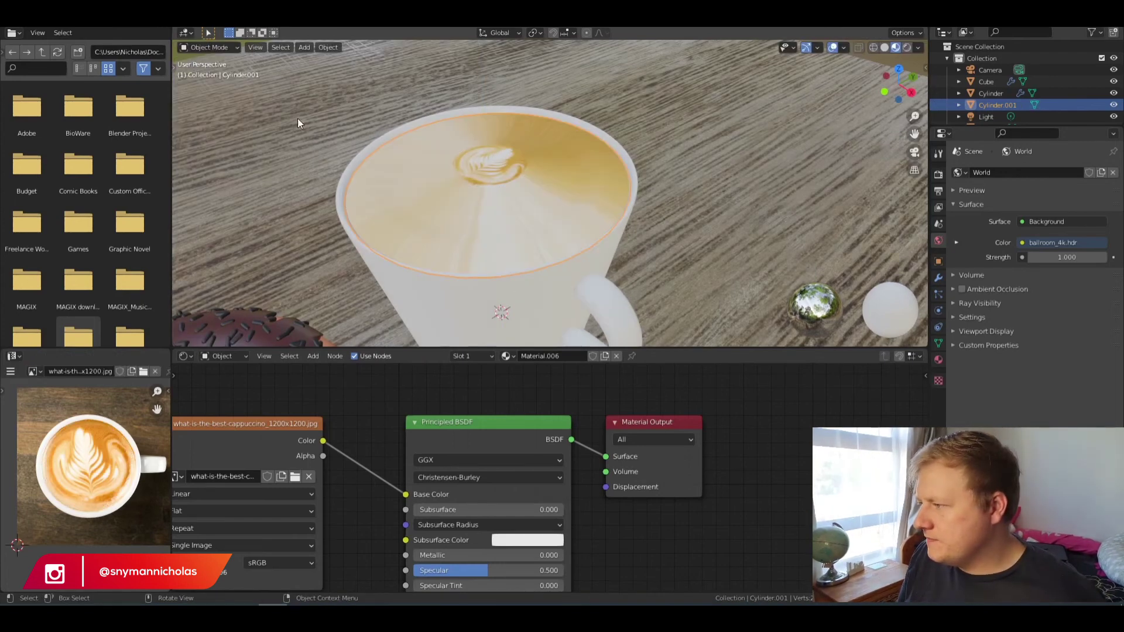
# Step: Add a Subdivision Surface modifier to the domed coffee surface with 2 viewport levels
pyautogui.click(938, 277)
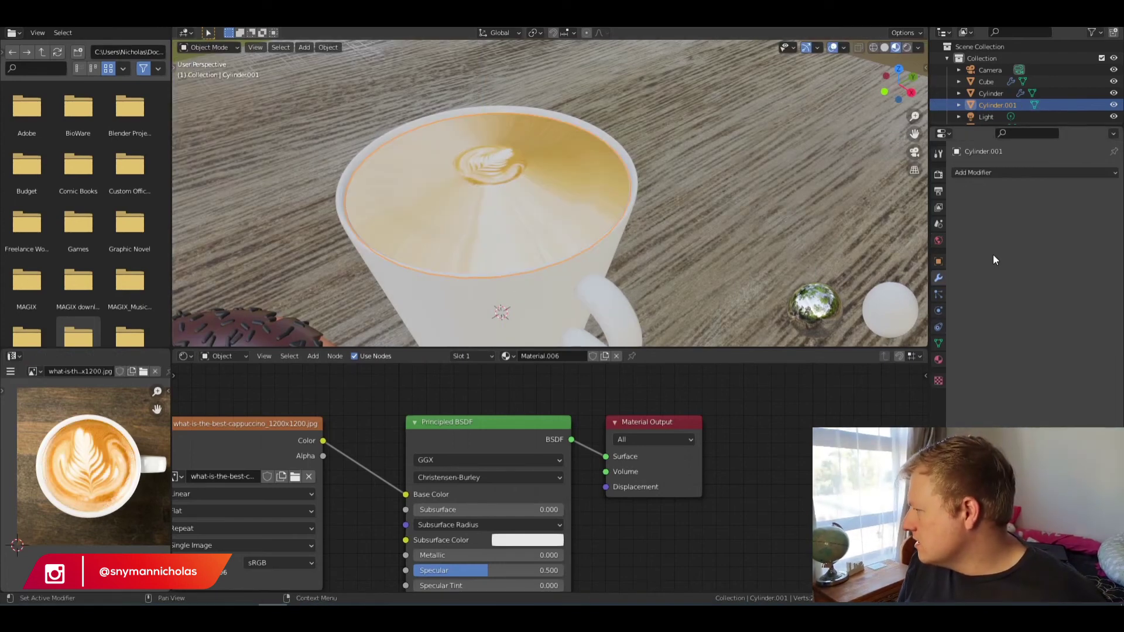
pyautogui.click(1021, 172)
pyautogui.click(886, 386)
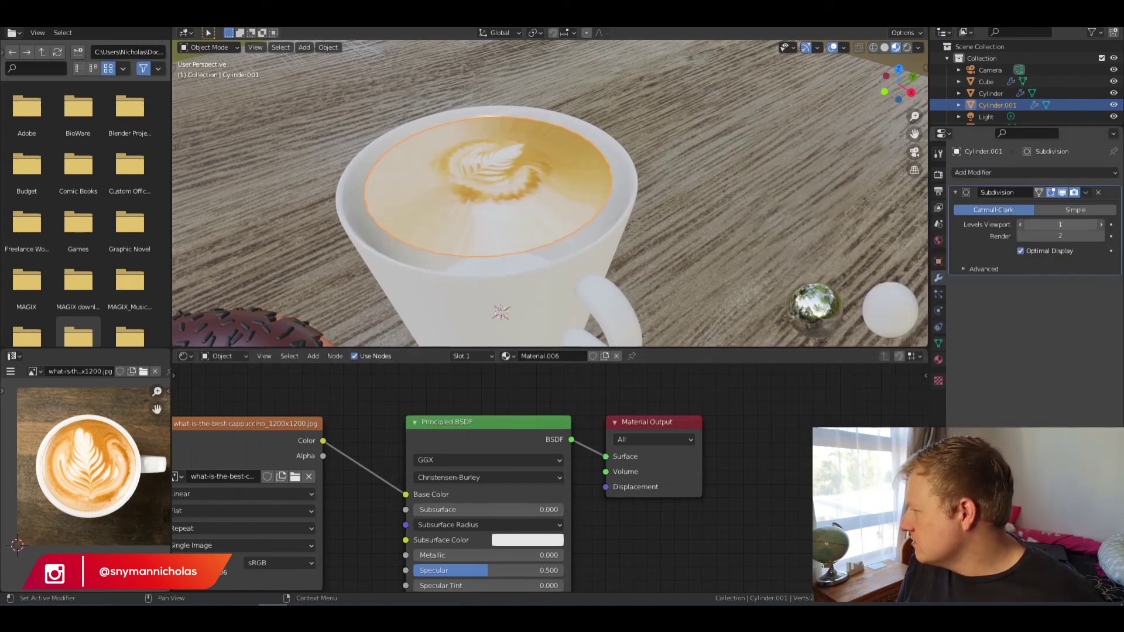
pyautogui.click(1100, 226)
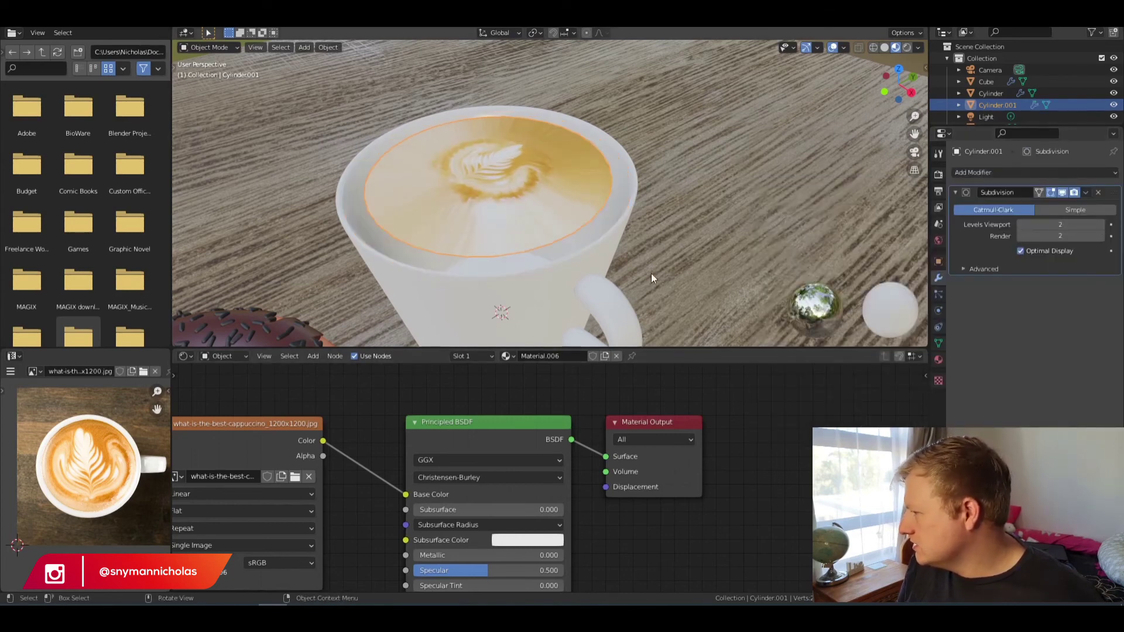
pyautogui.rightClick(530, 173)
pyautogui.click(551, 163)
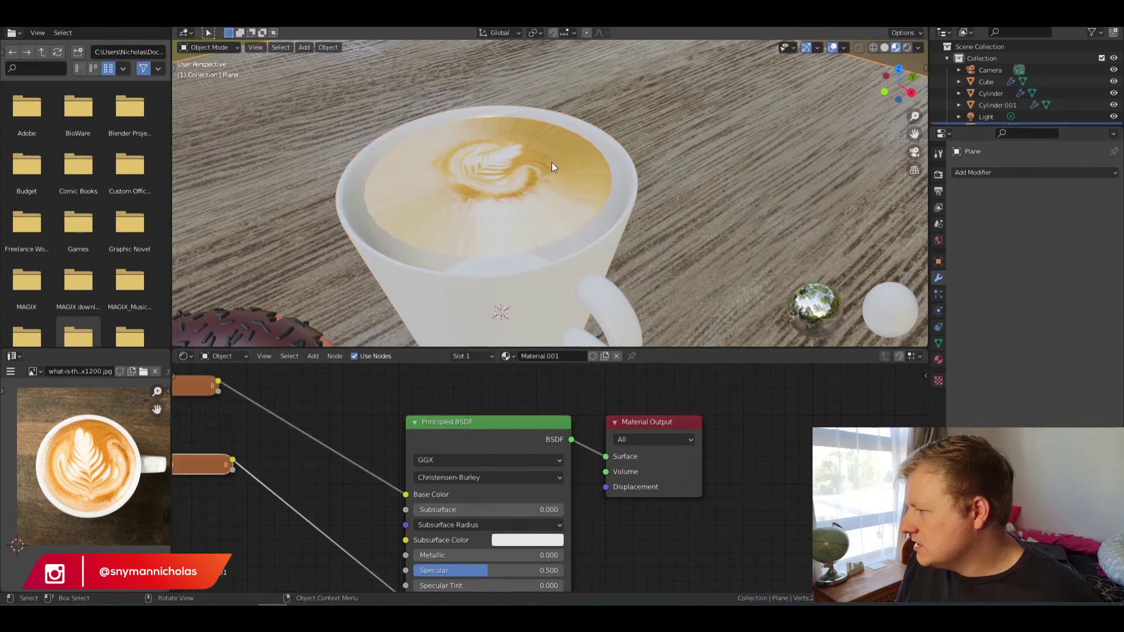
# Step: Scale the coffee surface up to span the cup's rim, and lower it along Z until it sits inside the cup
pyautogui.moveTo(476, 167); pyautogui.dragTo(525, 223, button='middle')
pyautogui.press('s')
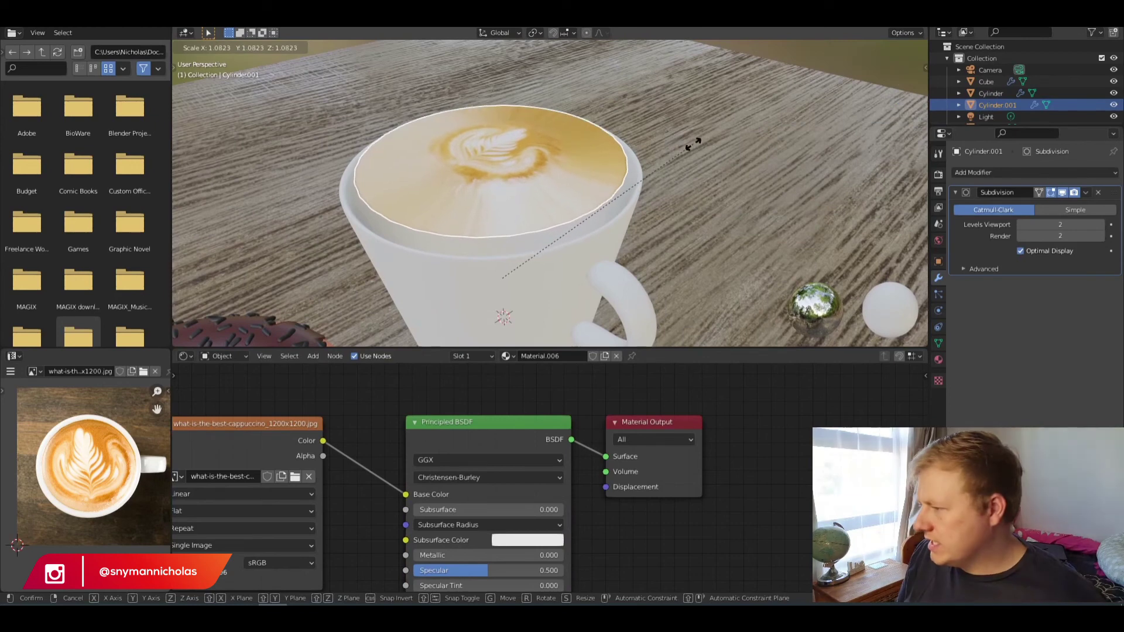
pyautogui.click(719, 144)
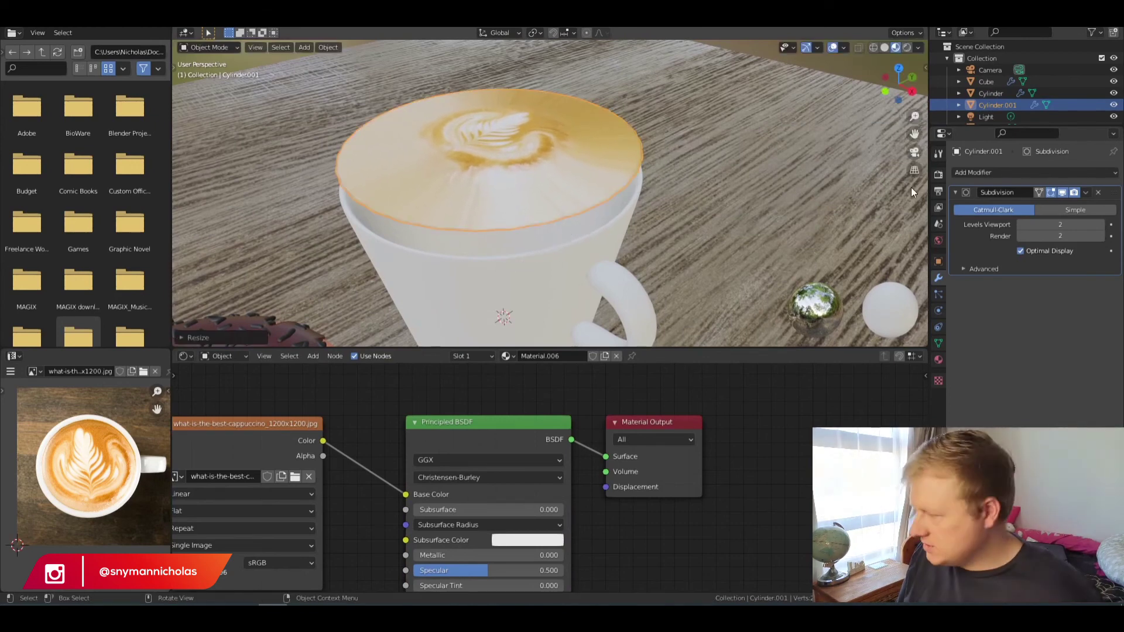
pyautogui.press('g')
pyautogui.press('z')
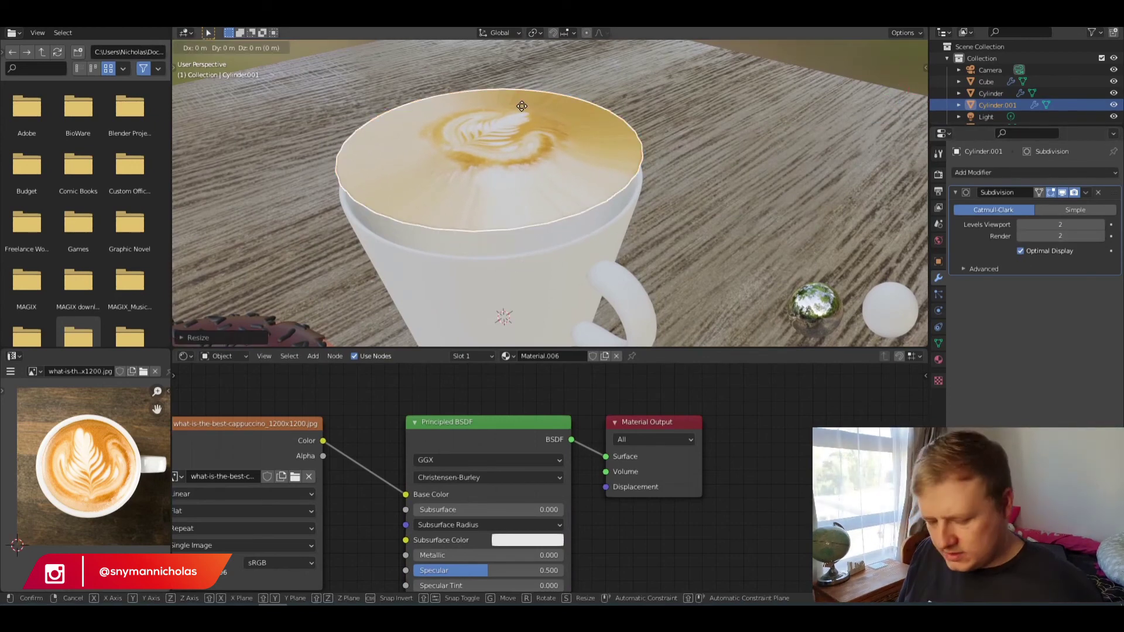
pyautogui.click(621, 121)
# Step: Select all of the coffee surface's faces in Edit Mode and unwrap them with Project from View from the top view
pyautogui.moveTo(621, 121); pyautogui.dragTo(497, 193, button='middle')
pyautogui.moveTo(503, 244); pyautogui.dragTo(462, 102, button='middle')
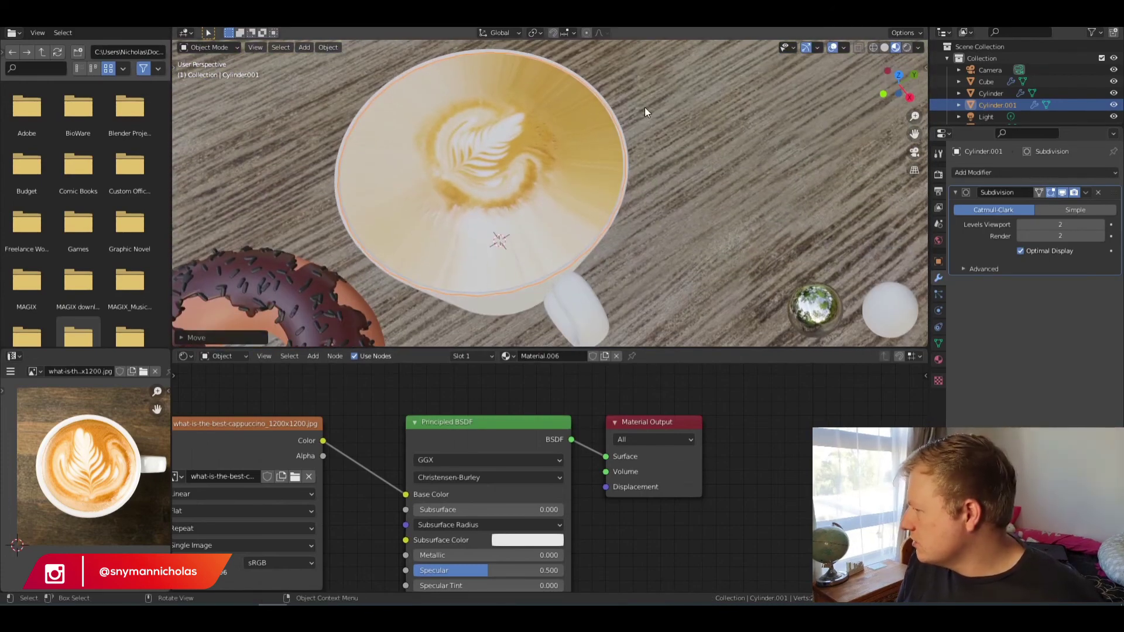
pyautogui.click(899, 74)
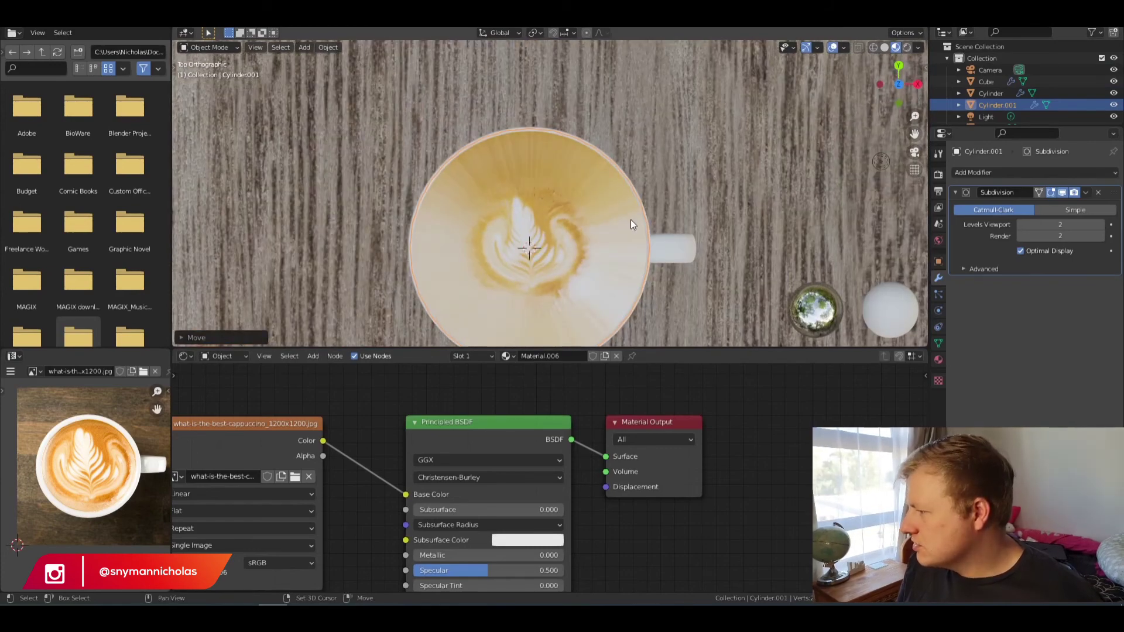
pyautogui.keyDown('shift'); pyautogui.moveTo(637, 220); pyautogui.dragTo(616, 167, button='middle'); pyautogui.keyUp('shift')
pyautogui.click(216, 72)
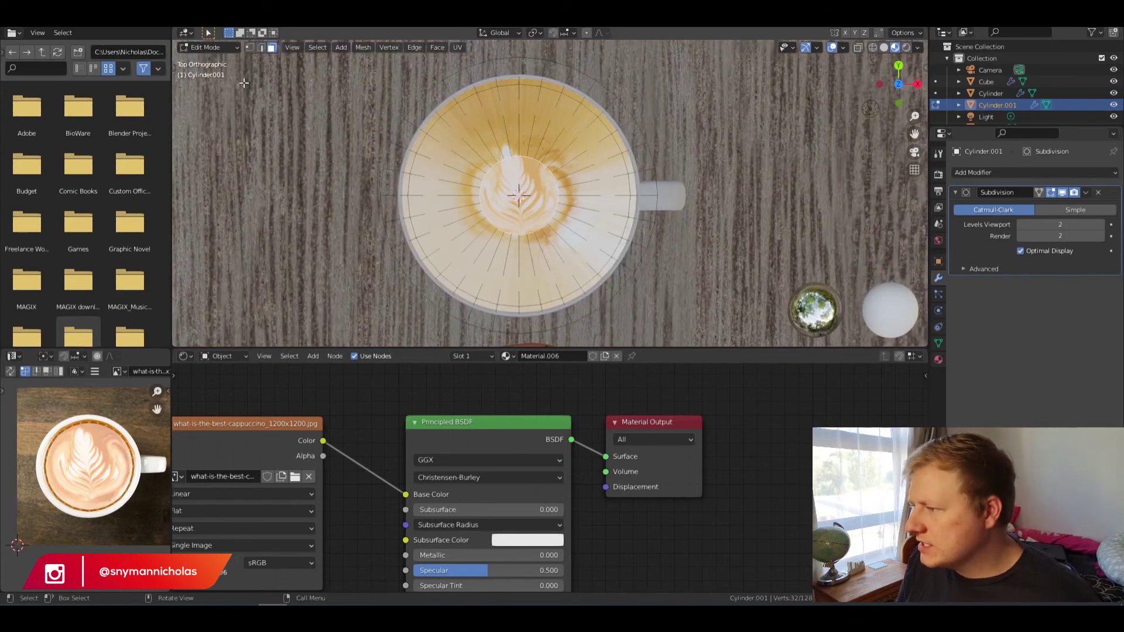
pyautogui.press('a')
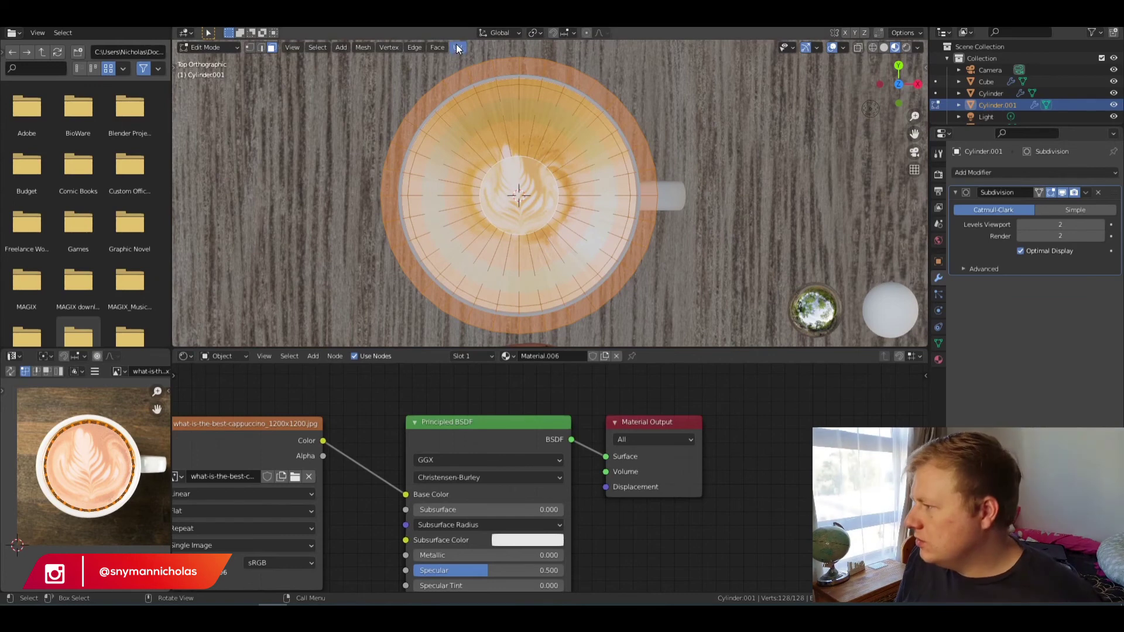
pyautogui.click(458, 49)
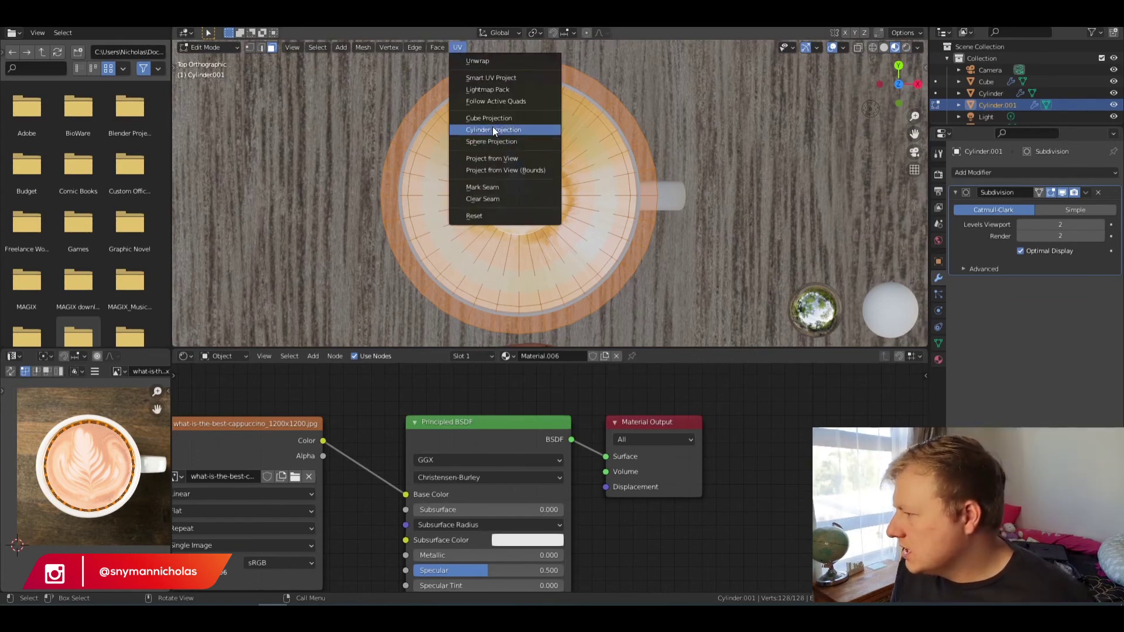
pyautogui.click(490, 159)
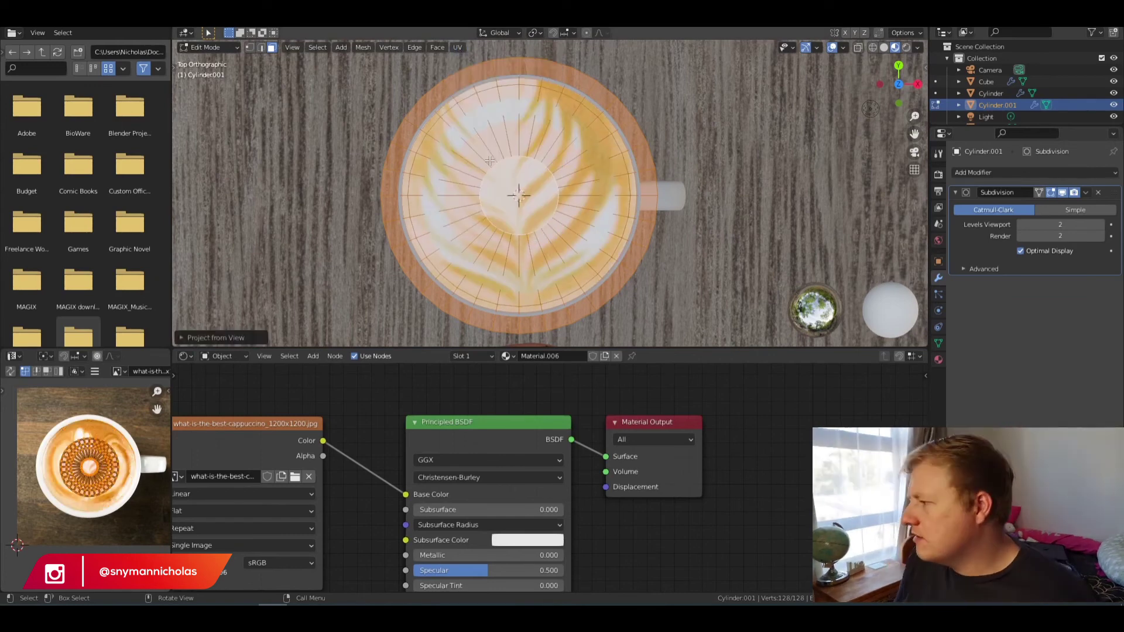
# Step: Scale the coffee surface's UVs up by about 1.54 to fill the coffee area of the cappuccino image, and return to Object Mode
pyautogui.scroll(2, 96, 500)
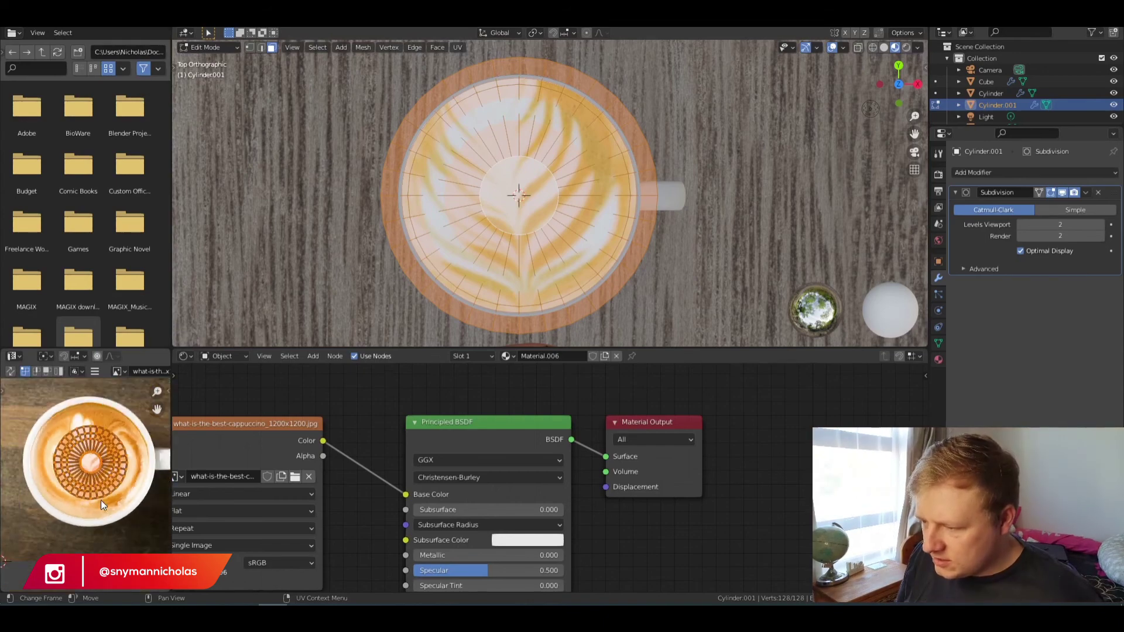
pyautogui.press('s')
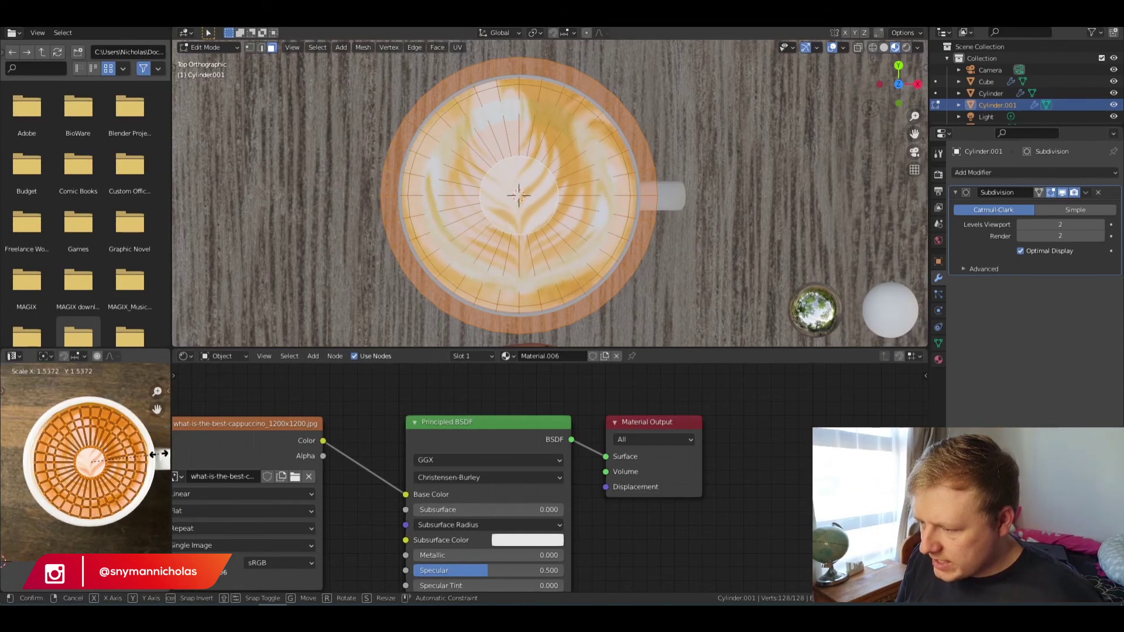
pyautogui.click(158, 452)
pyautogui.click(211, 47)
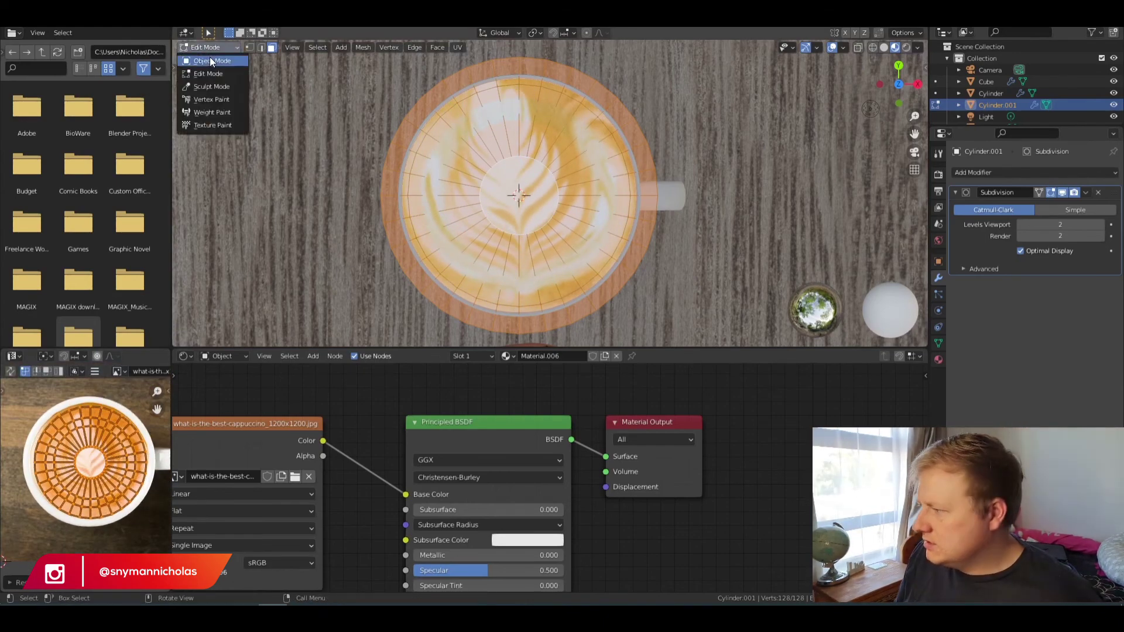
pyautogui.click(210, 57)
# Step: Render the scene through the camera from the Layout workspace, inspect the donut and cup up close, and close the render
pyautogui.moveTo(295, 88); pyautogui.dragTo(613, 132, button='middle')
pyautogui.click(662, 97)
pyautogui.moveTo(663, 97); pyautogui.dragTo(595, 223, button='middle')
pyautogui.moveTo(459, 185); pyautogui.dragTo(470, 213, button='middle')
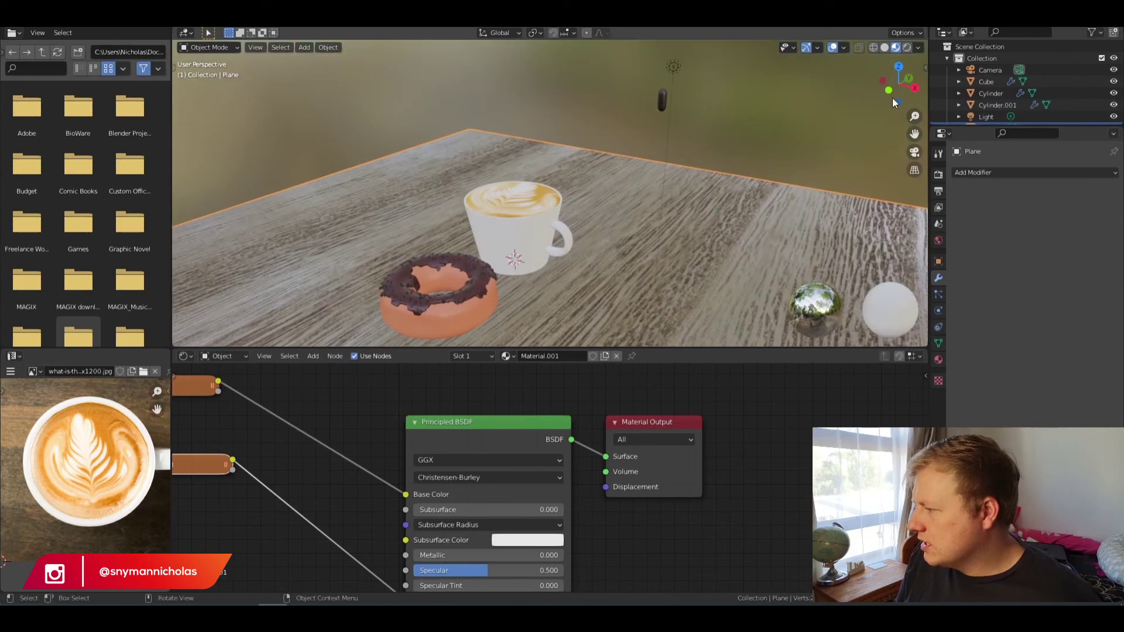
pyautogui.click(914, 153)
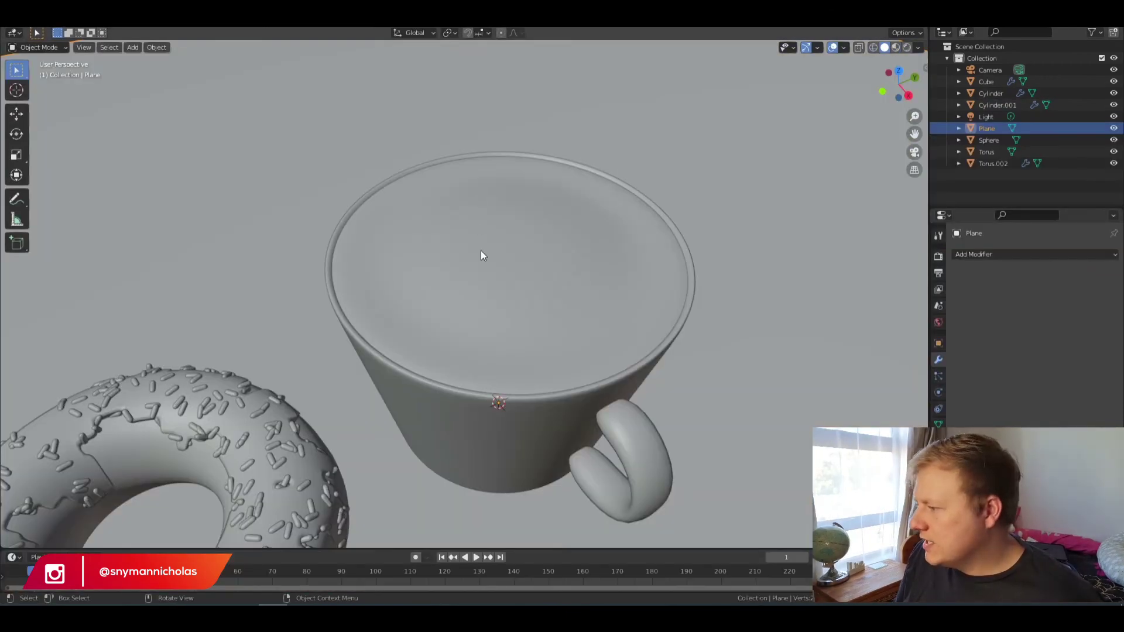
pyautogui.scroll(-4, 483, 253)
pyautogui.click(914, 152)
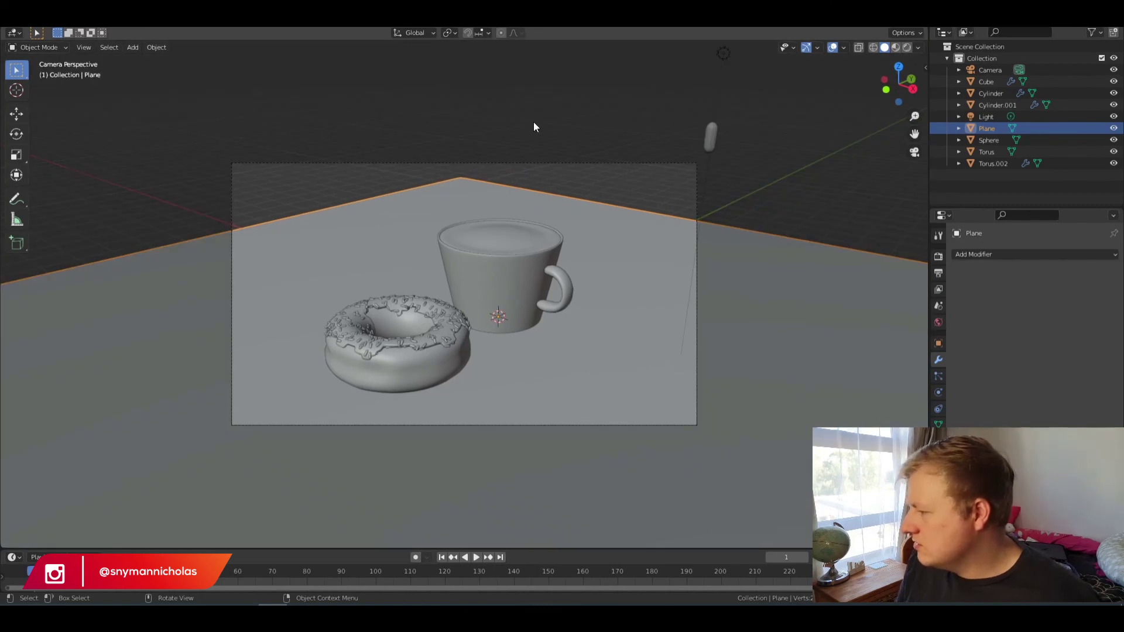
pyautogui.press('F12')
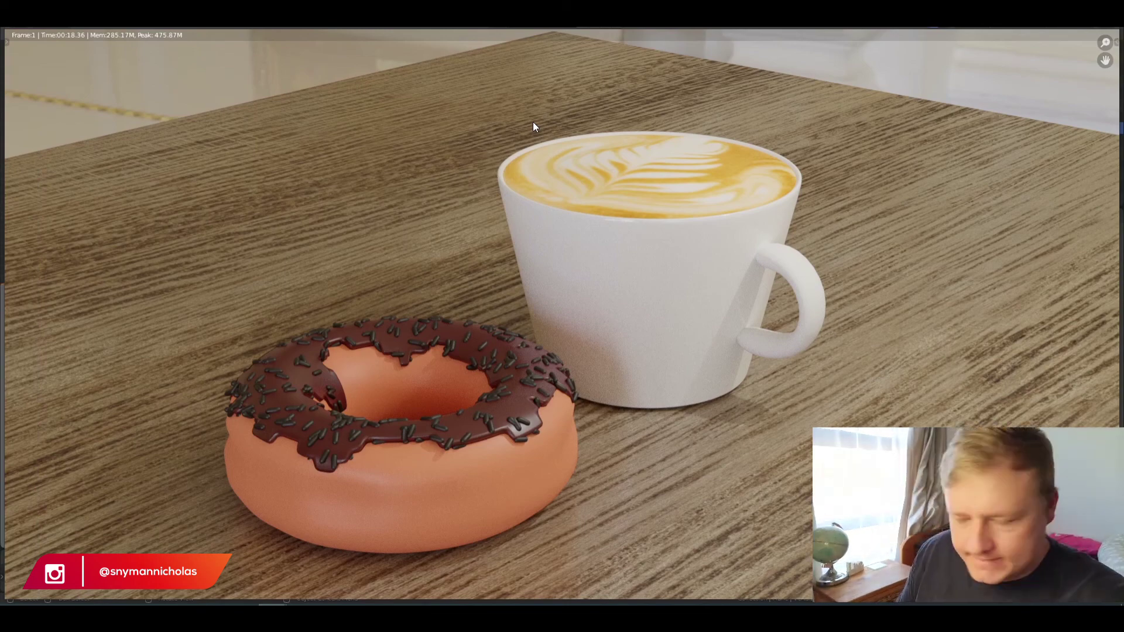
pyautogui.scroll(-3, 408, 143)
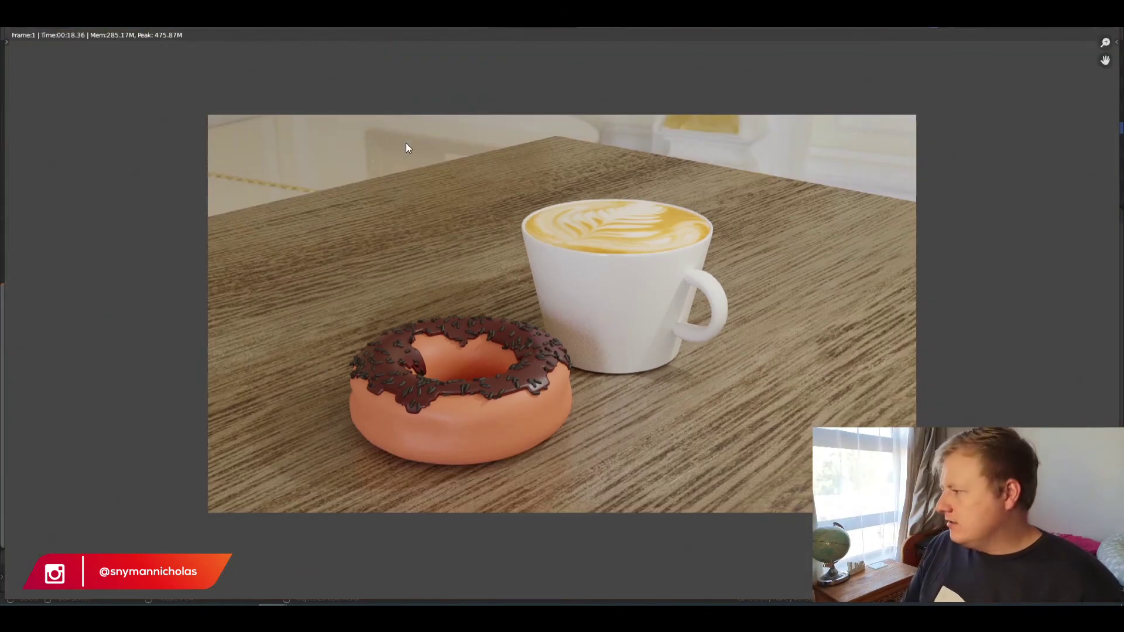
pyautogui.scroll(1, 540, 337)
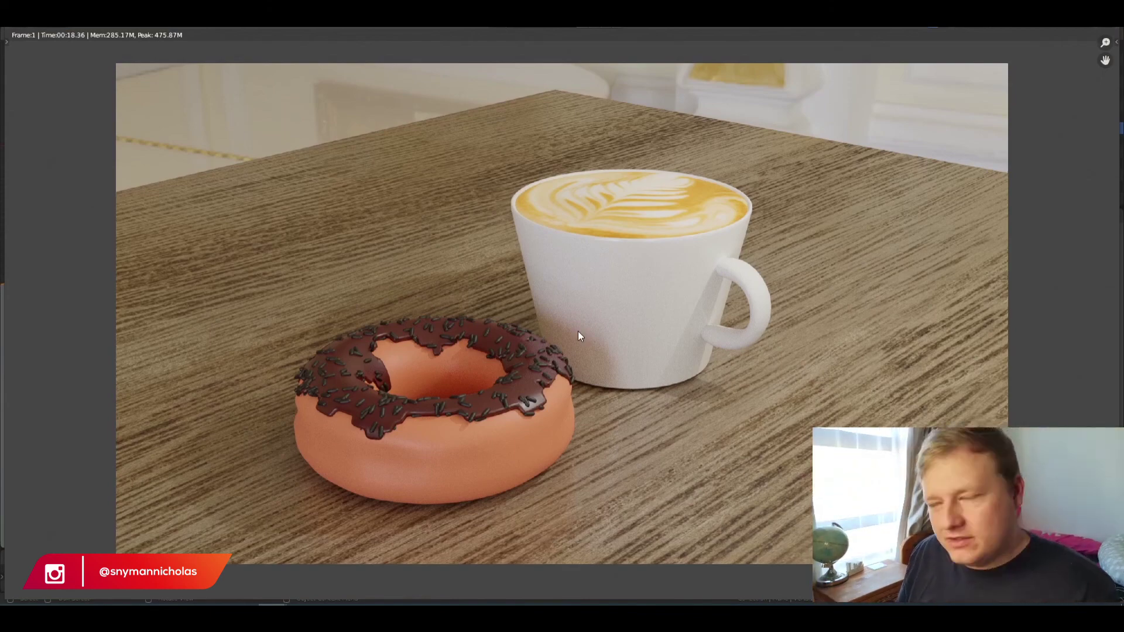
pyautogui.keyDown('ctrl'); pyautogui.moveTo(677, 274); pyautogui.dragTo(407, 360, button='middle'); pyautogui.keyUp('ctrl')
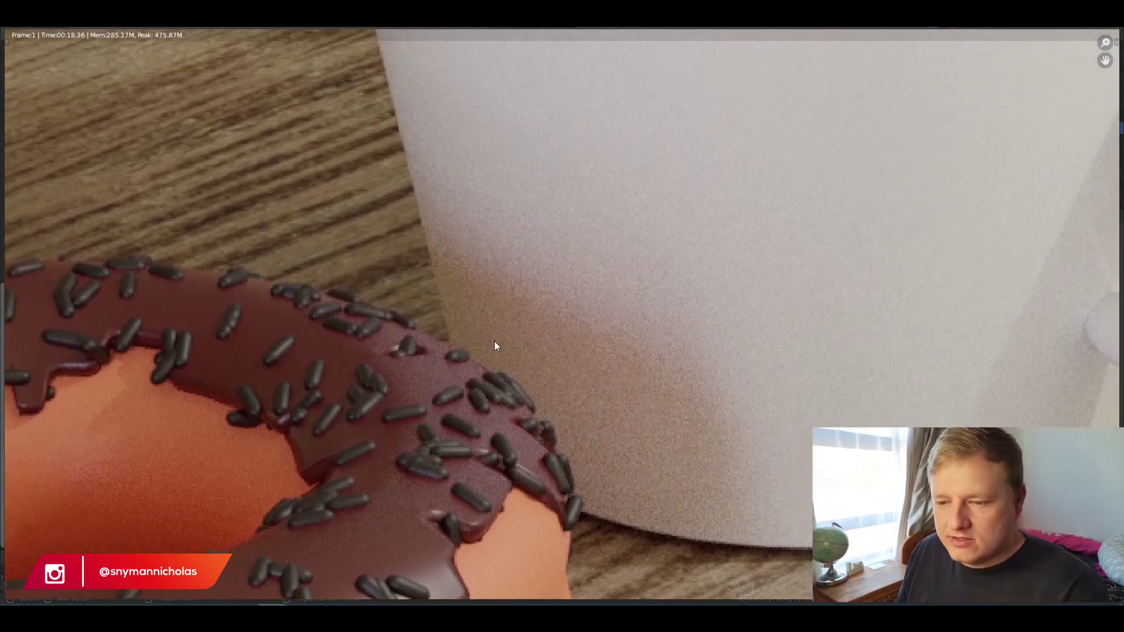
pyautogui.scroll(-5, 525, 353)
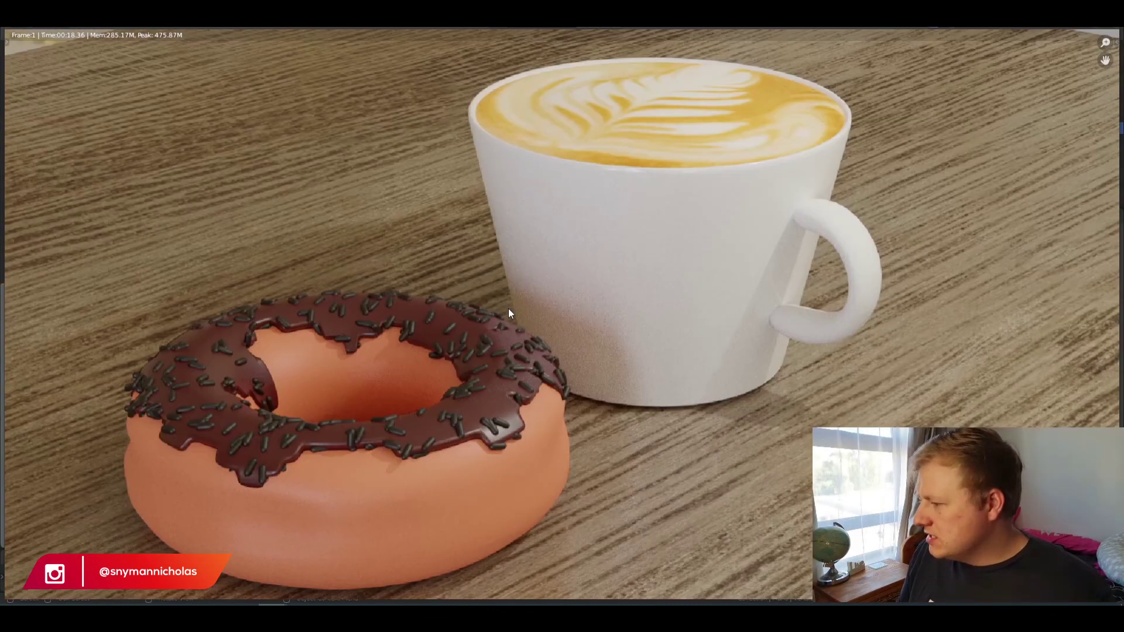
pyautogui.press('Escape')
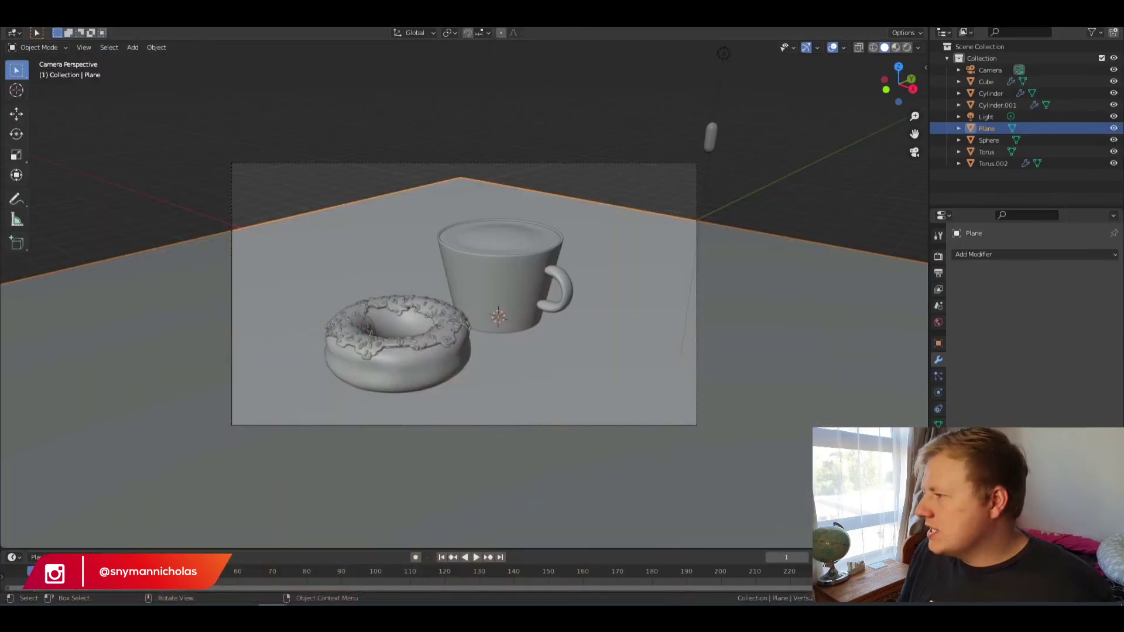
# Step: Enable nodes in the Compositing workspace and insert a Denoise node between the Render Layers and Composite image connection
pyautogui.click(491, 27)
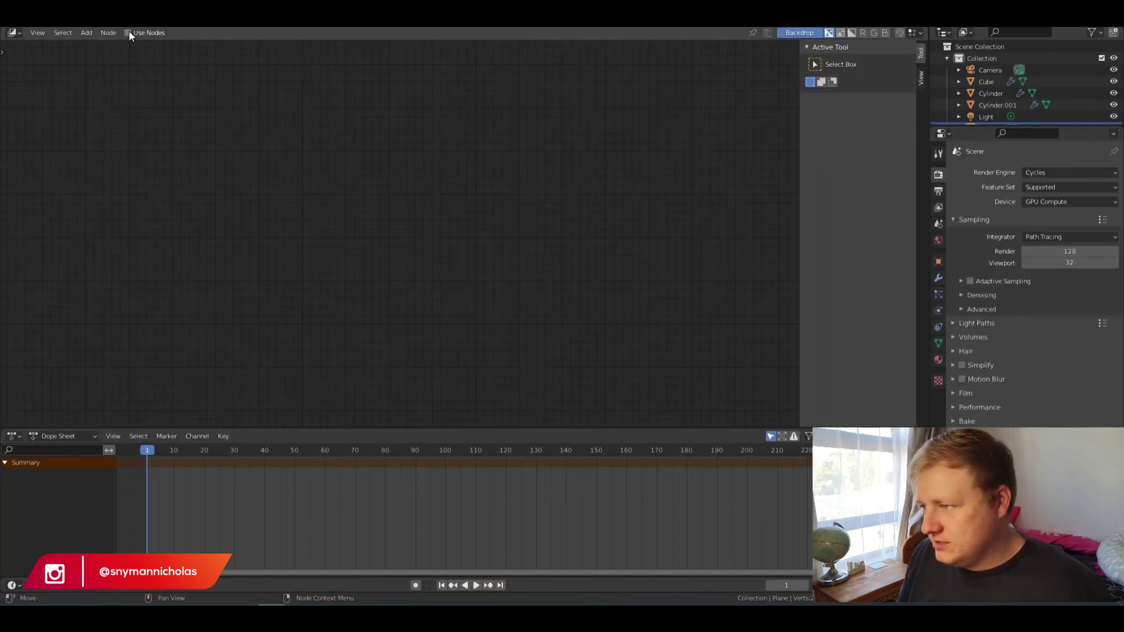
pyautogui.click(129, 34)
pyautogui.moveTo(297, 196); pyautogui.dragTo(605, 211)
pyautogui.click(339, 176)
pyautogui.hotkey('shift', 'a')
pyautogui.click(380, 174)
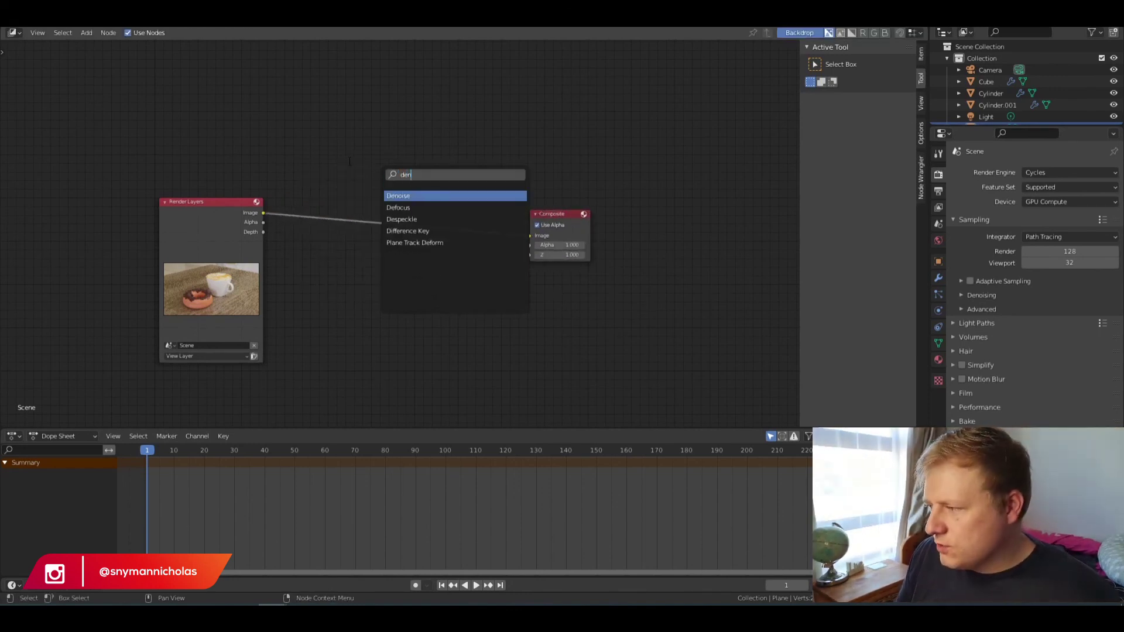
pyautogui.click(406, 197)
pyautogui.click(406, 199)
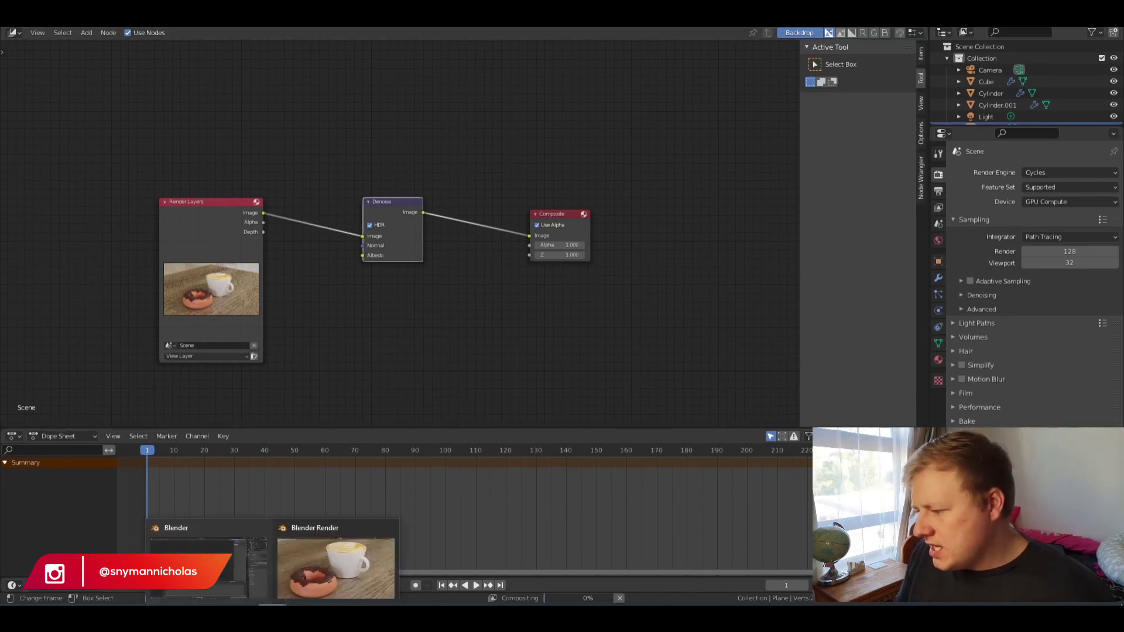
# Step: Bring up the Blender Render window and examine the denoised image of the cup and donut
pyautogui.click(316, 555)
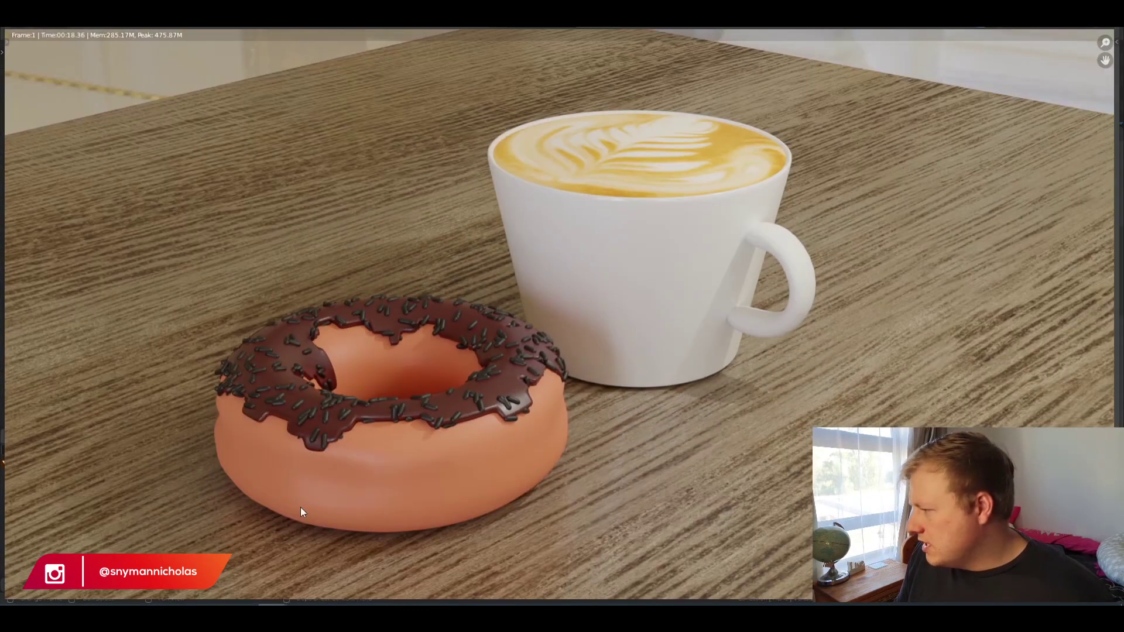
pyautogui.scroll(3, 534, 338)
pyautogui.scroll(-3, 515, 352)
pyautogui.scroll(-4, 291, 460)
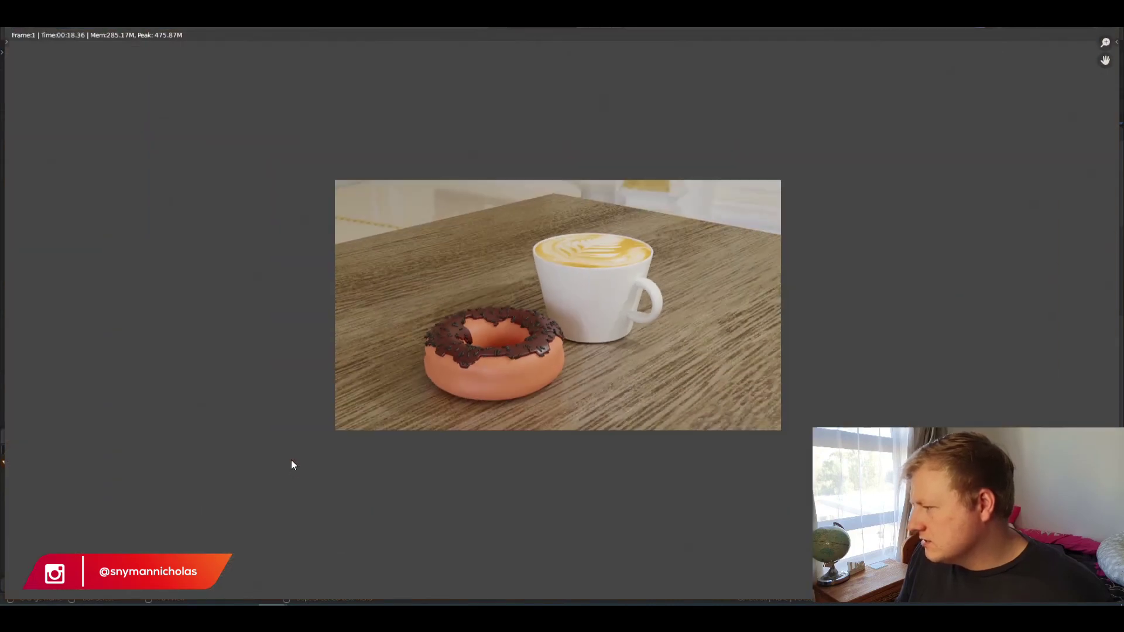
pyautogui.scroll(3, 553, 411)
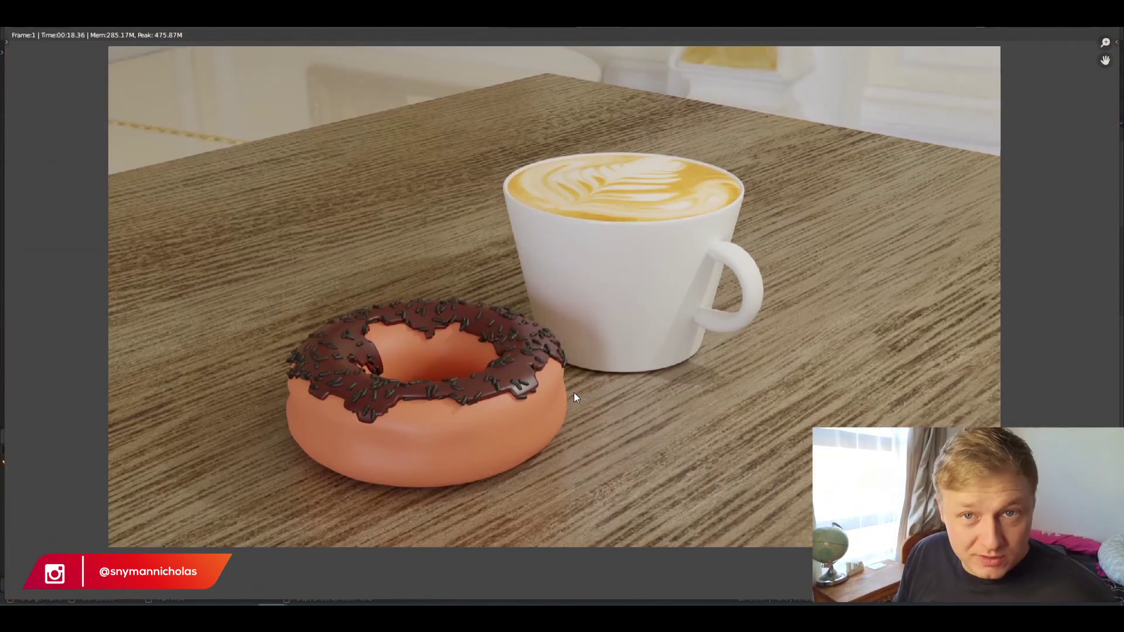